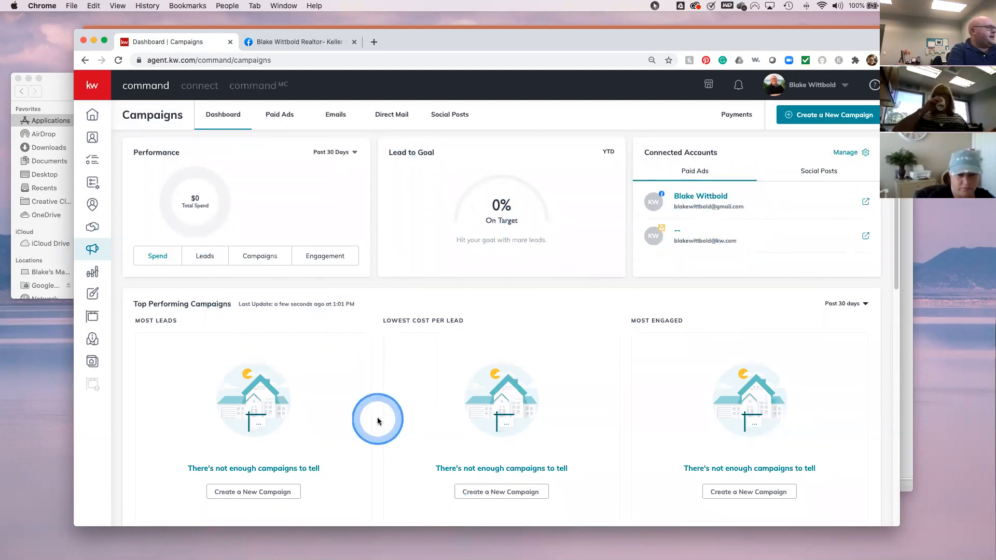
- Open Payments to review the Visa card and Facebook $46 / Instagram $21 spend, dismissing the Add Card form
scroll(378, 417, down, 2)
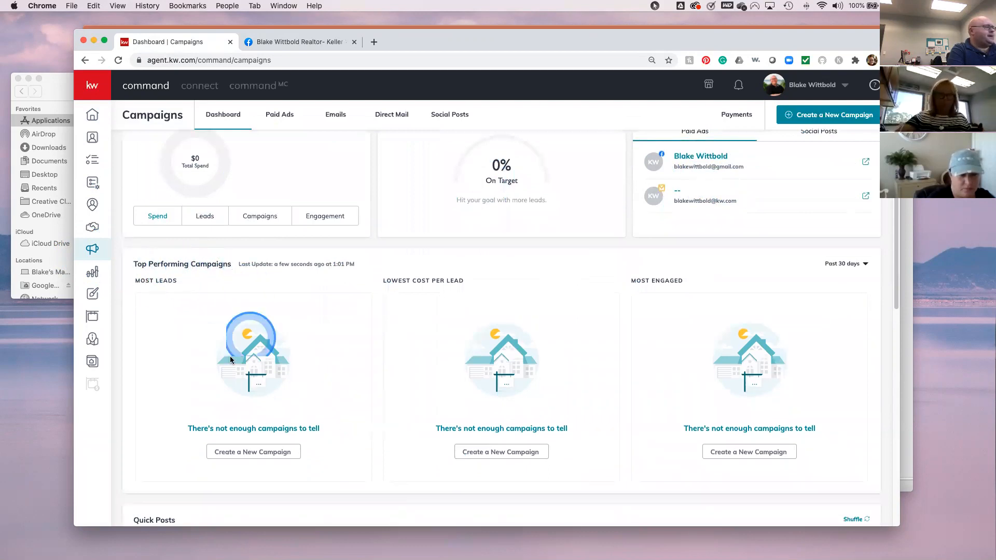
scroll(301, 430, down, 5)
scroll(311, 389, up, 5)
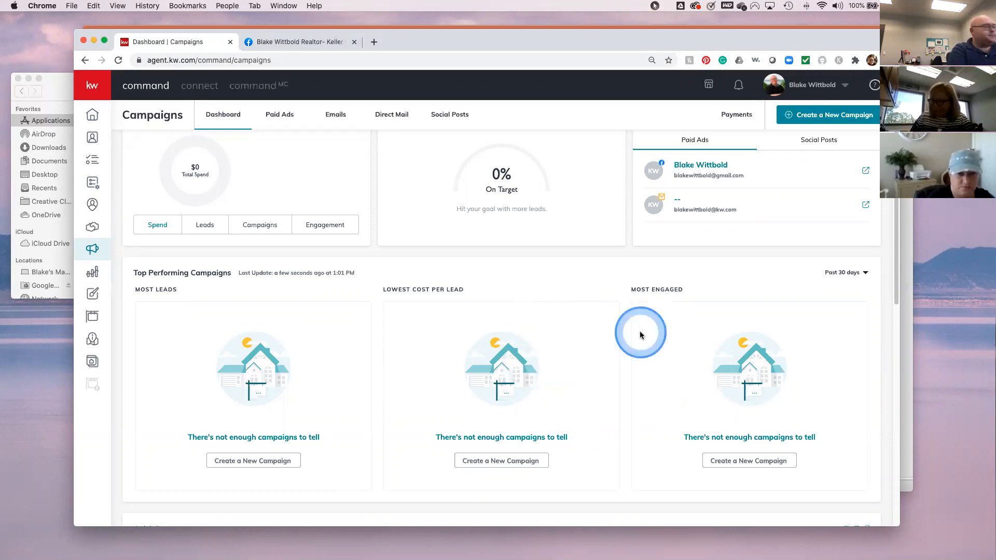
scroll(635, 384, down, 5)
scroll(635, 386, down, 2)
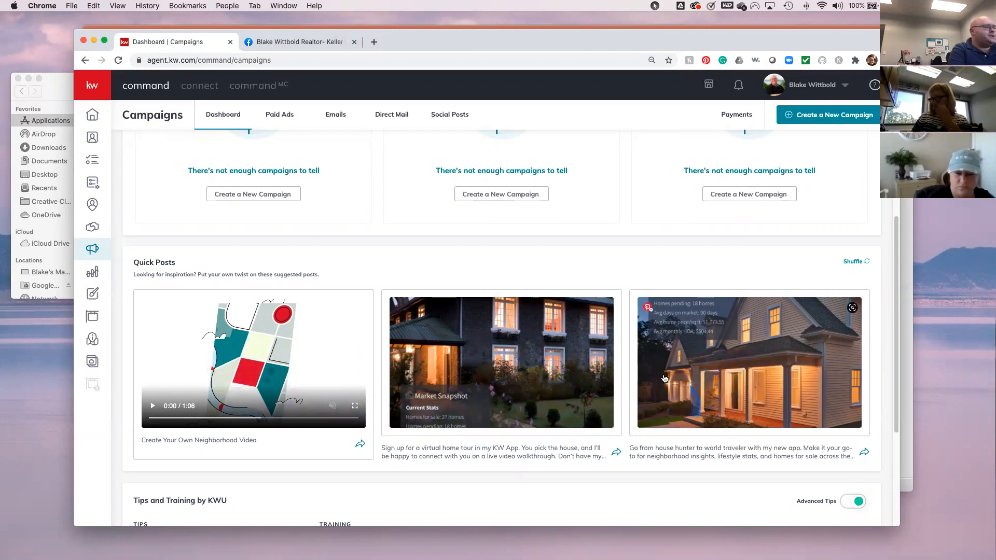
scroll(649, 407, down, 2)
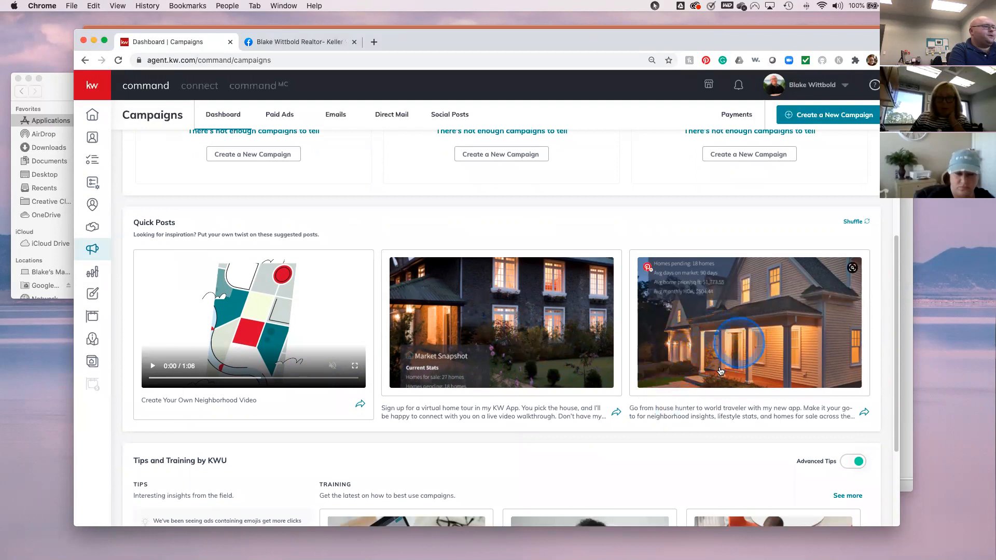
scroll(678, 379, down, 5)
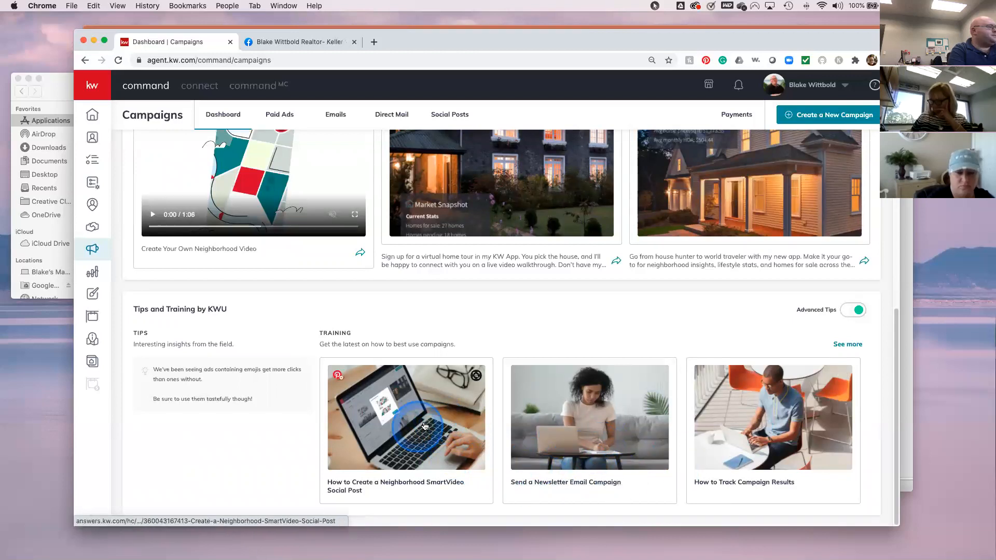
scroll(618, 379, up, 5)
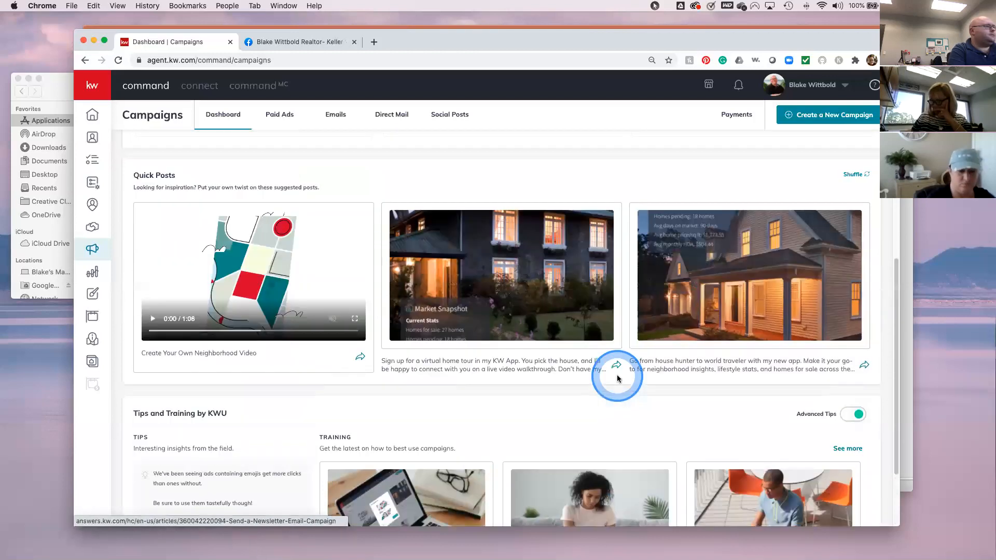
scroll(618, 379, up, 5)
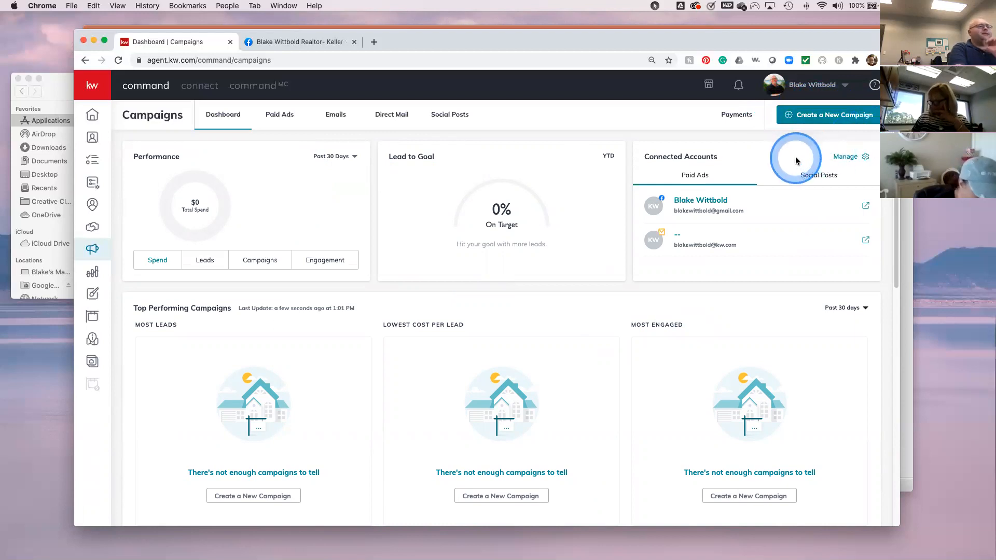
click(736, 115)
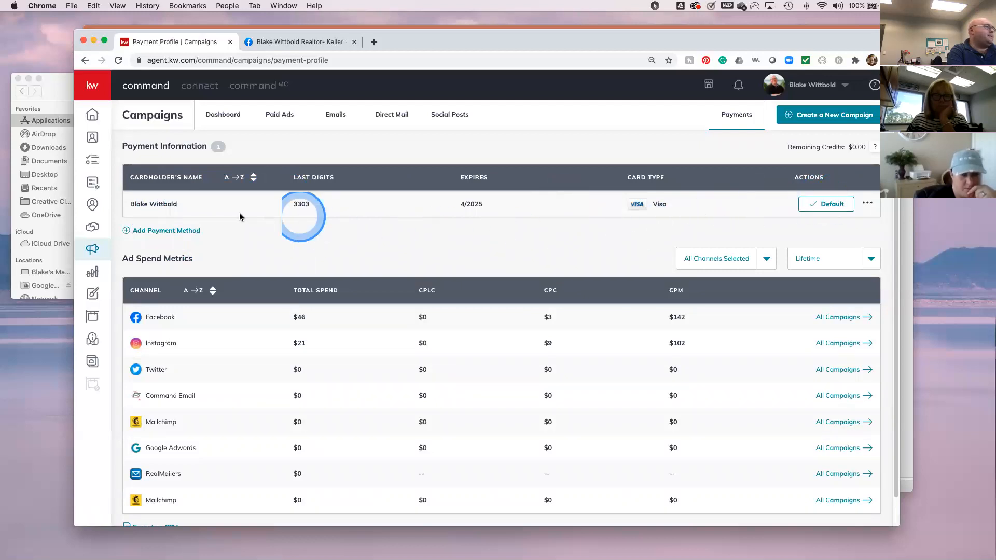
click(164, 228)
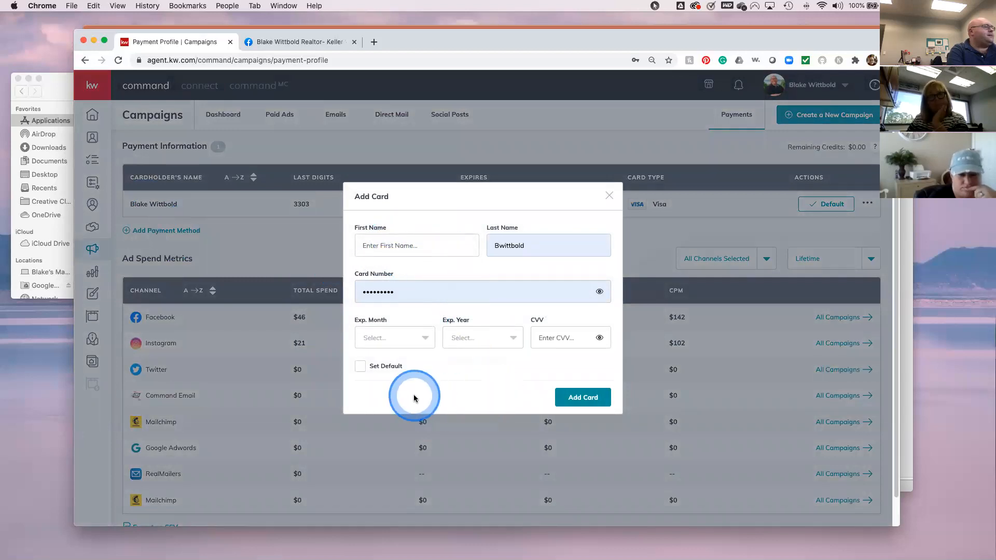
click(610, 197)
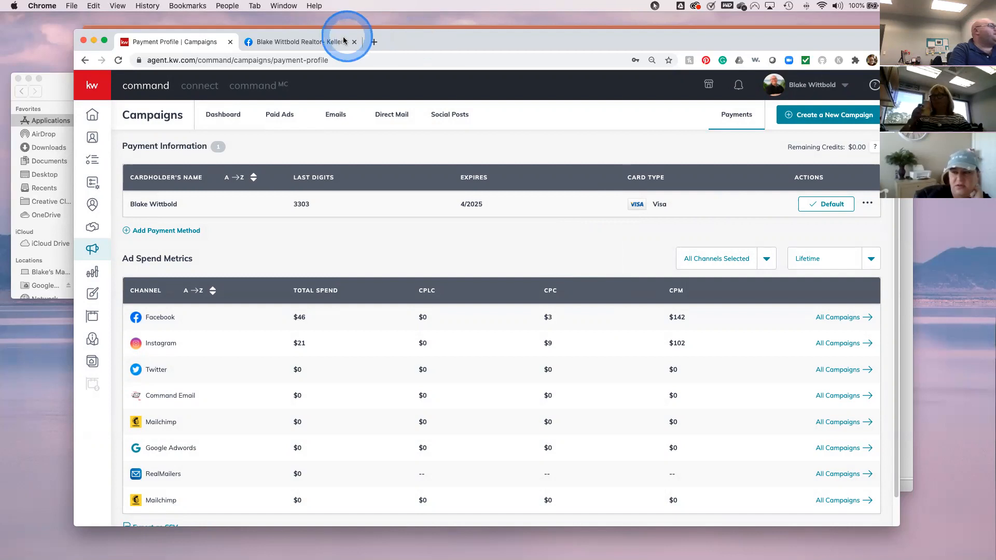
- Leave the Facebook business page for the home news feed and scroll through recent posts
click(322, 42)
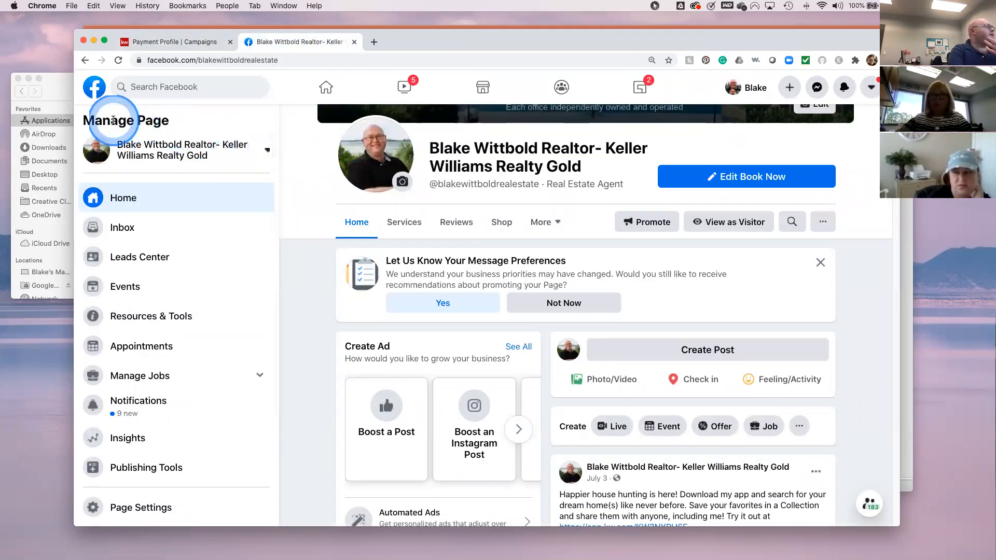
click(99, 96)
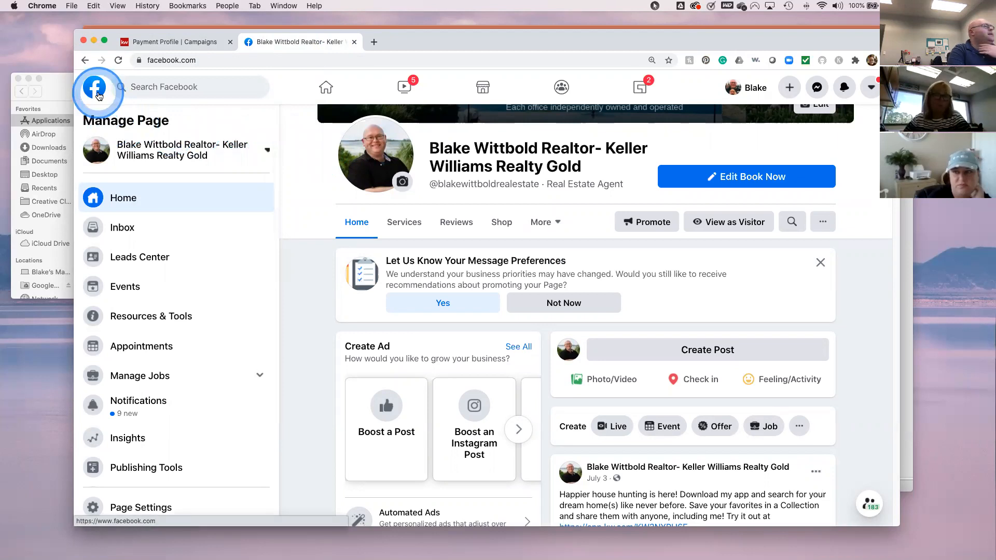
click(99, 96)
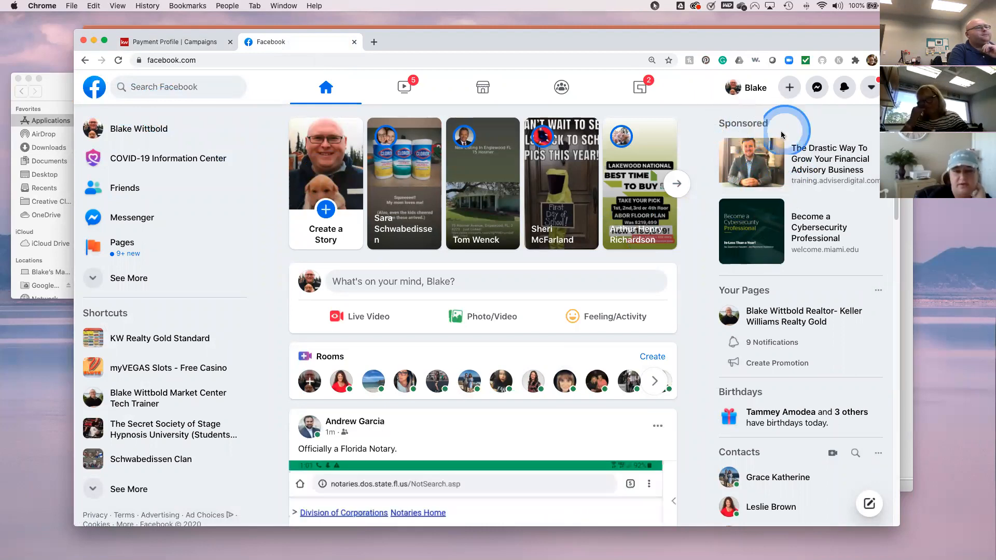
scroll(718, 392, down, 1)
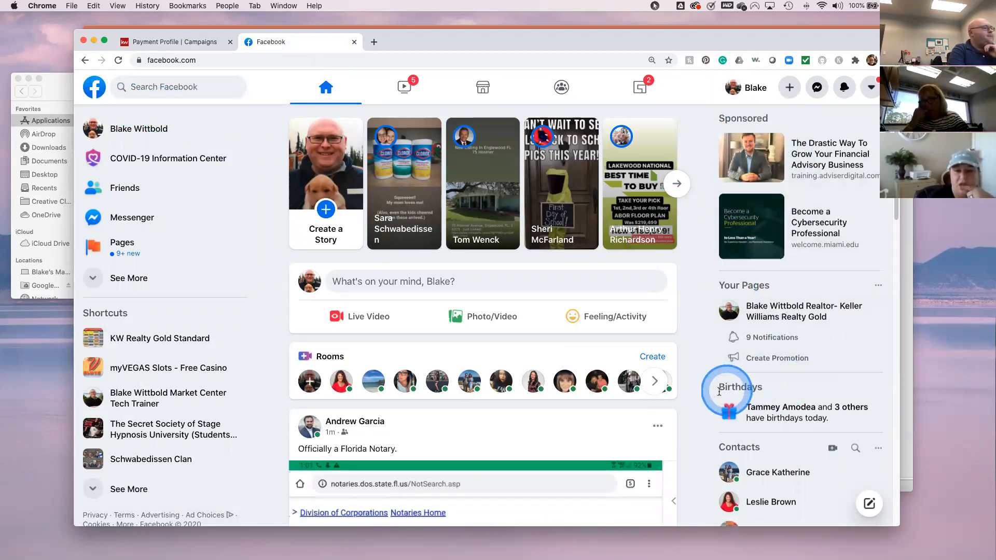
scroll(546, 407, down, 5)
scroll(547, 411, down, 10)
scroll(545, 406, down, 15)
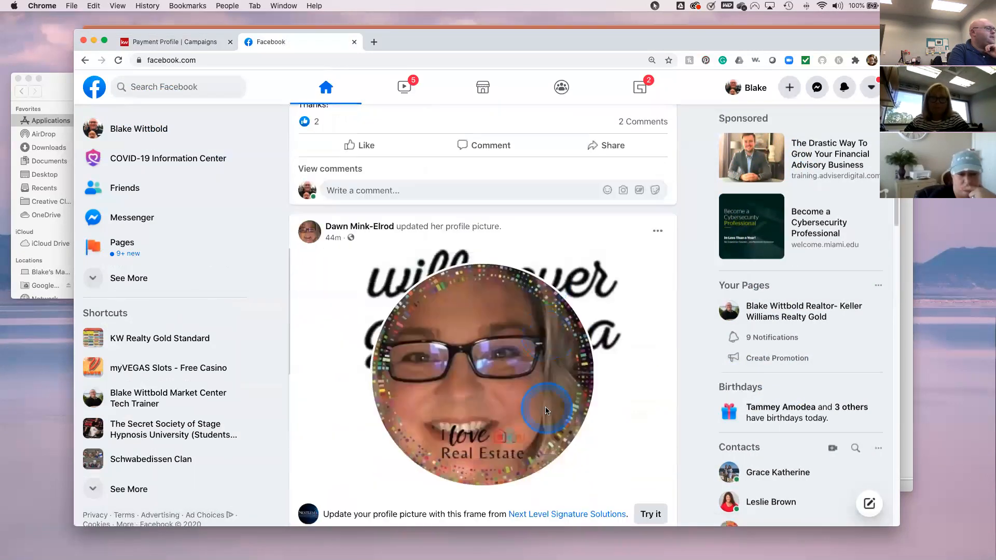
scroll(546, 411, down, 12)
scroll(547, 412, down, 1)
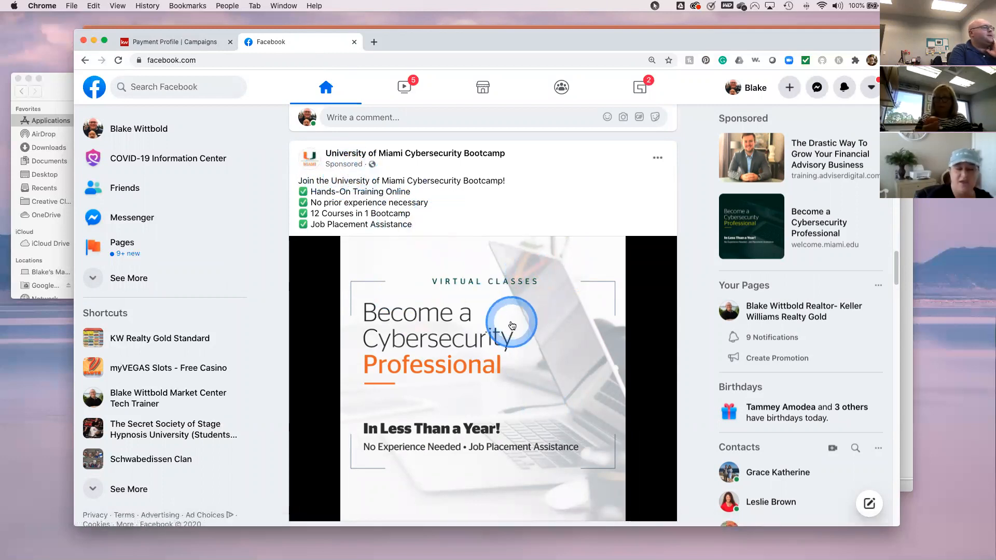
scroll(511, 319, down, 2)
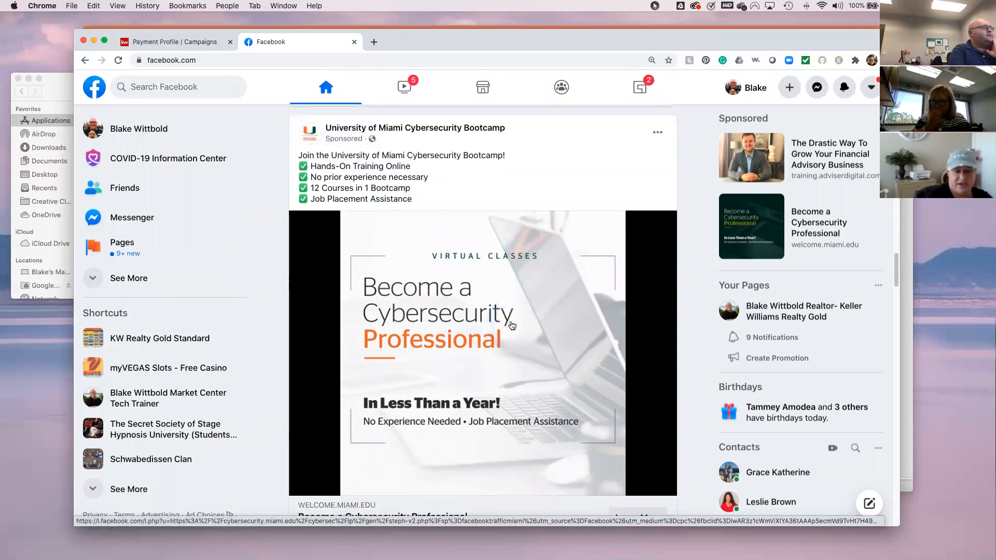
scroll(512, 325, down, 5)
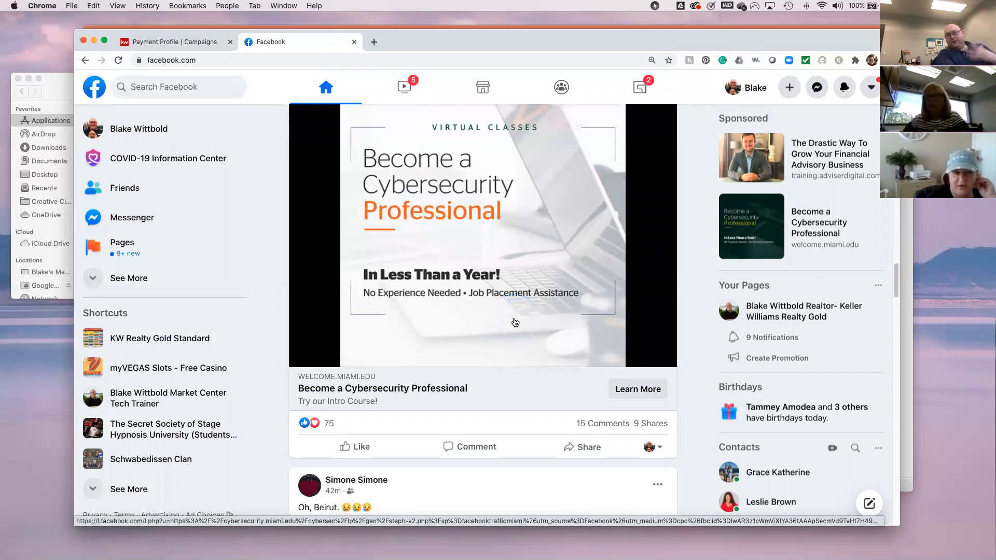
scroll(516, 369, up, 10)
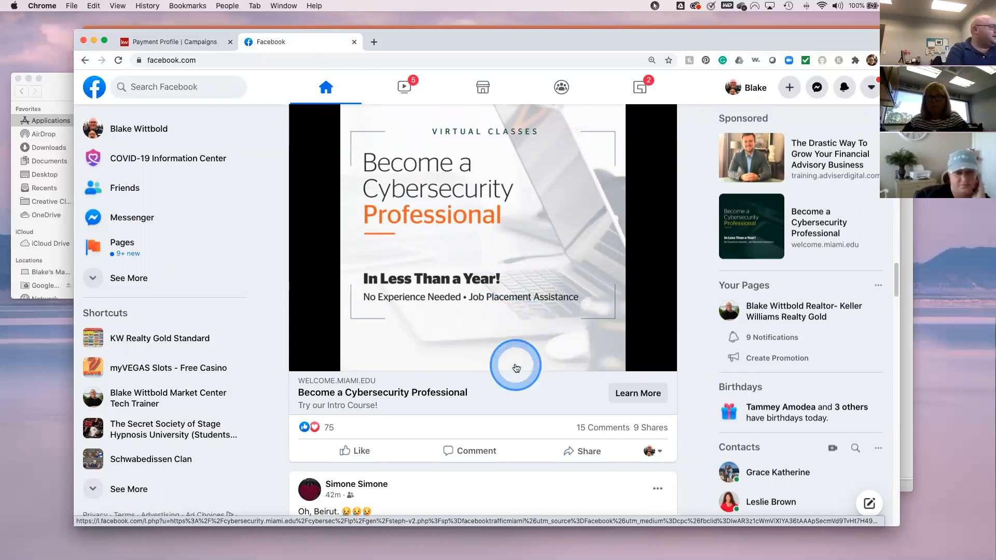
scroll(516, 368, up, 3)
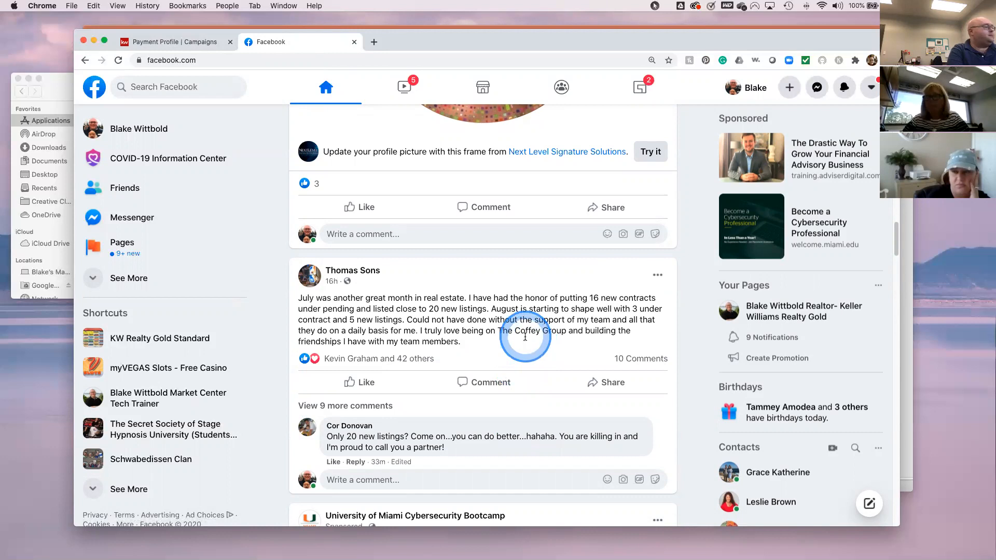
scroll(521, 358, down, 15)
scroll(525, 340, up, 20)
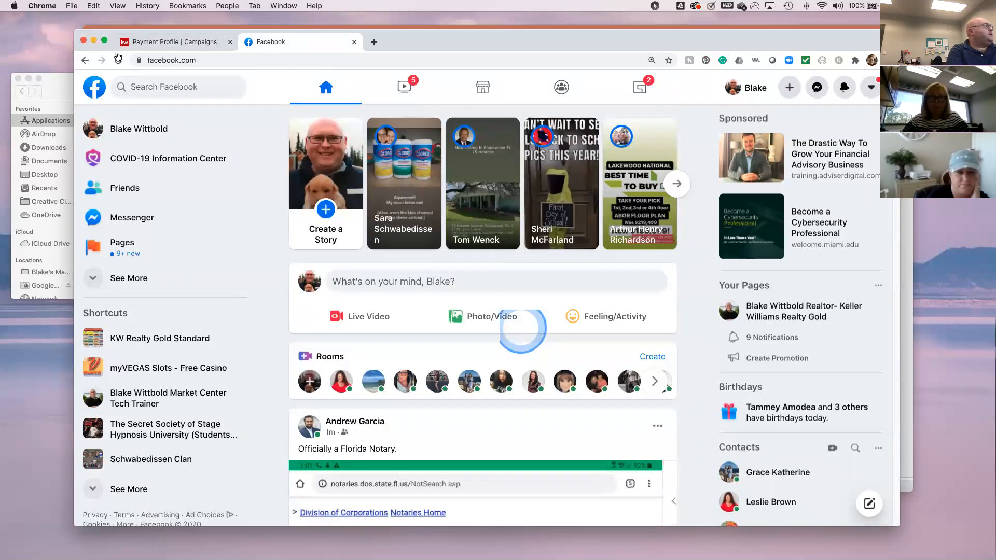
- Return to the Payment Profile | Campaigns page and scroll the Ad Spend Metrics table
click(167, 42)
click(571, 94)
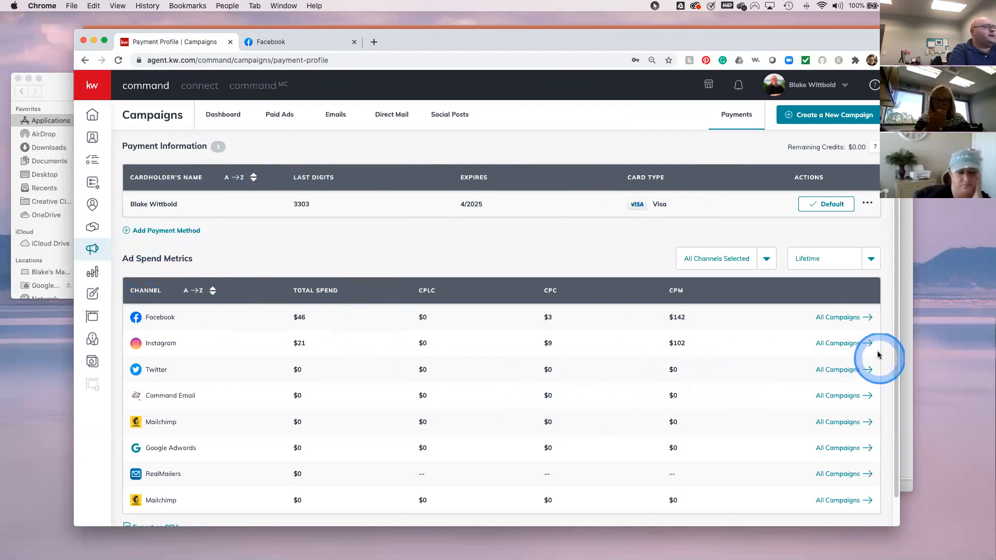
scroll(539, 391, down, 2)
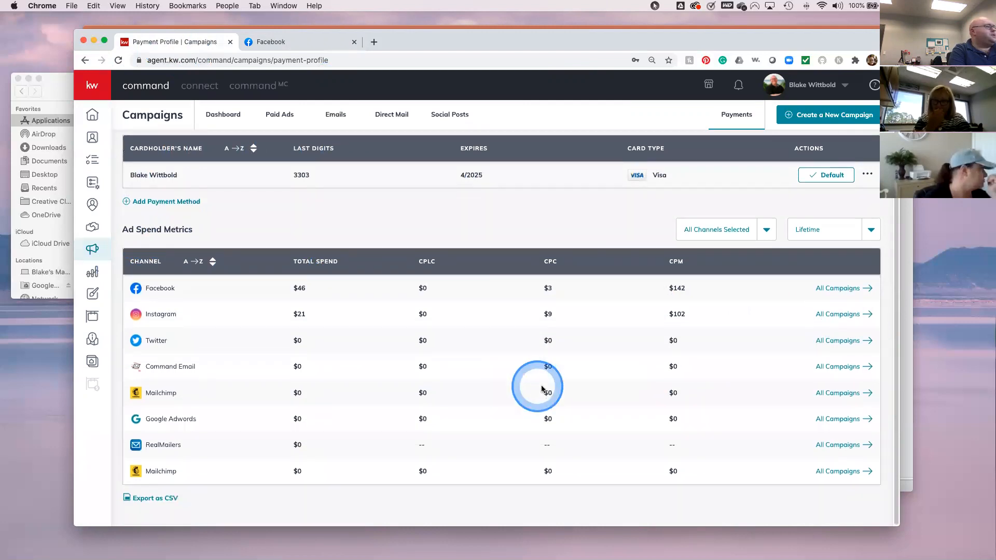
scroll(618, 330, up, 2)
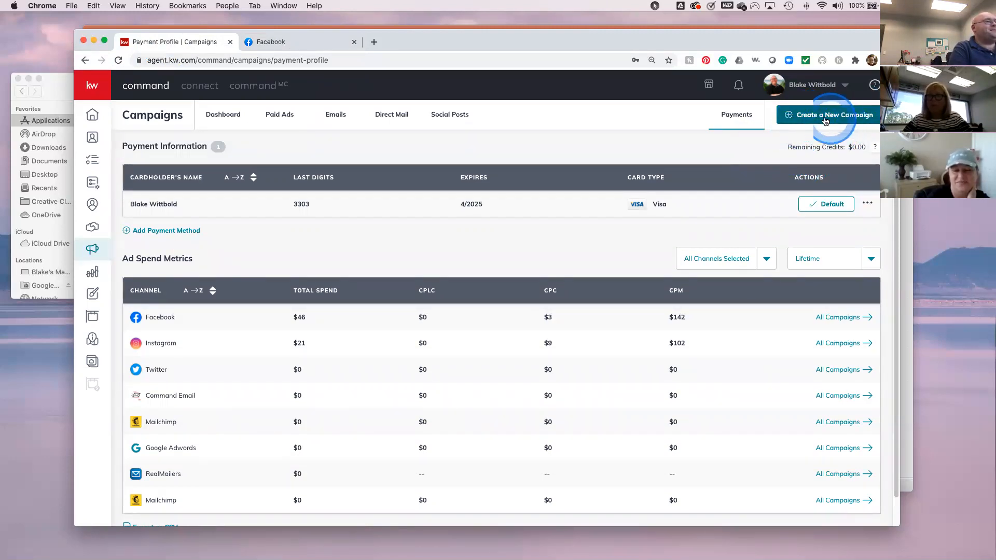
- Start a new campaign to reach the Social Ad, Search Ad, Social Post, Direct Mail, Email type chooser
click(803, 118)
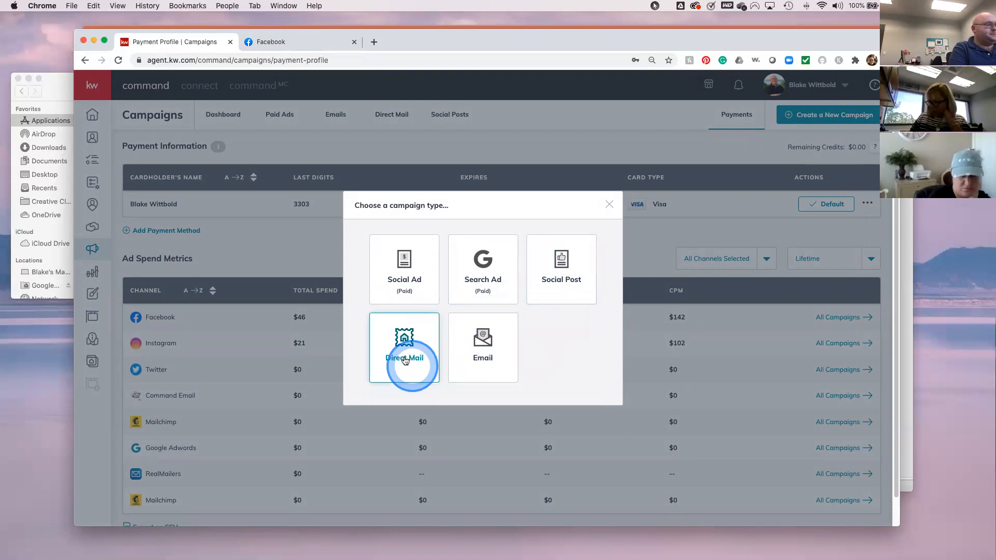
click(482, 363)
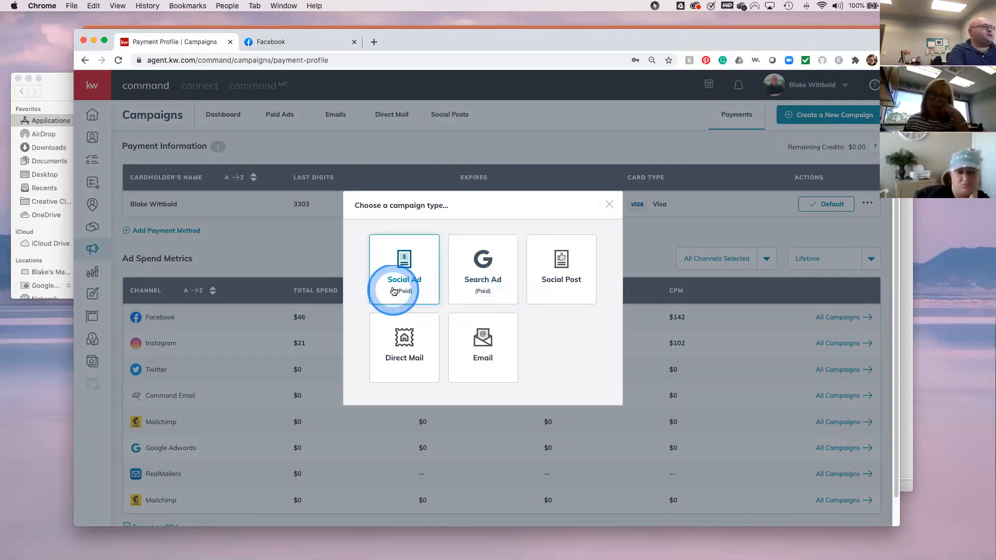
- Choose the Social Ad (Paid) type and name the campaign 'Listing Leads'
click(406, 280)
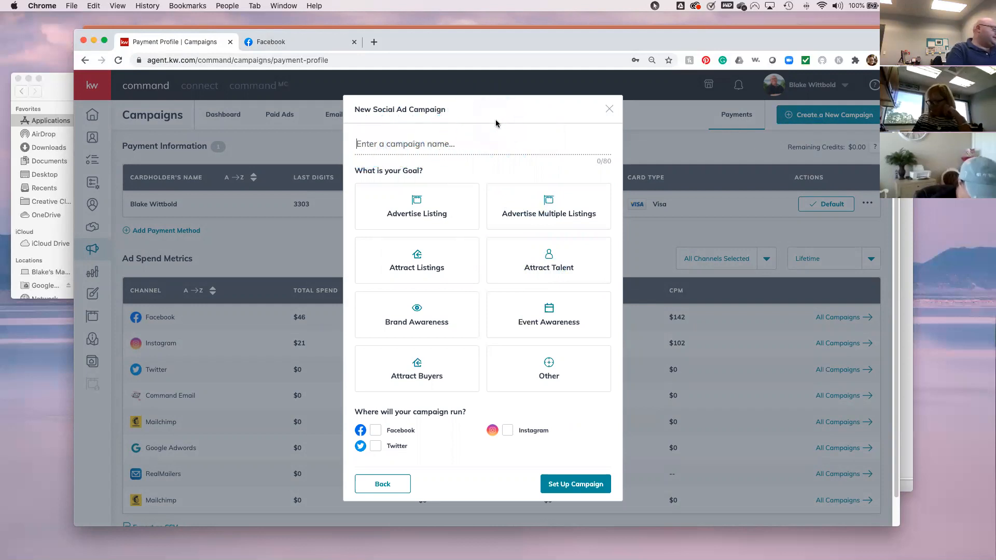
text(Listing Leads)
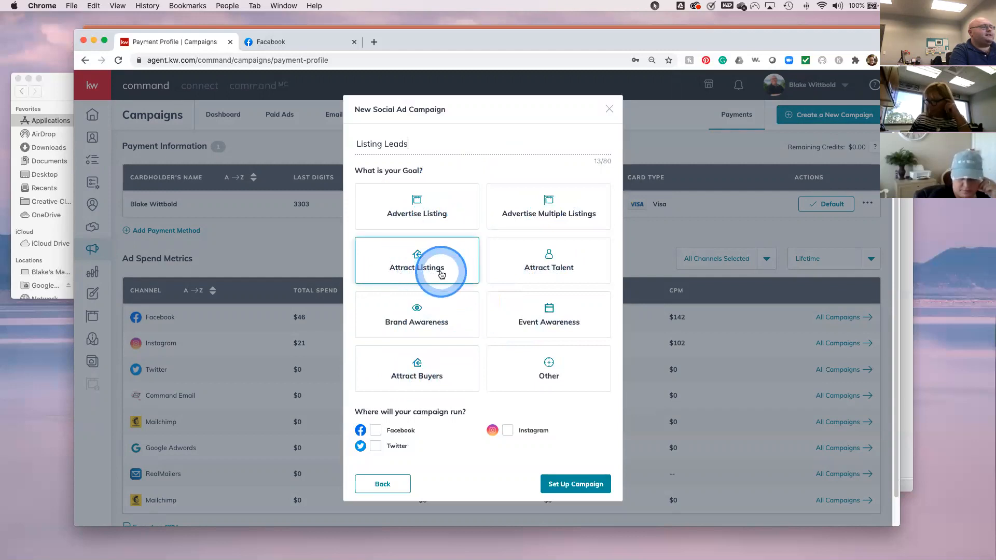
- Set the campaign goal to Advertise Listing and run it on Facebook only
click(421, 380)
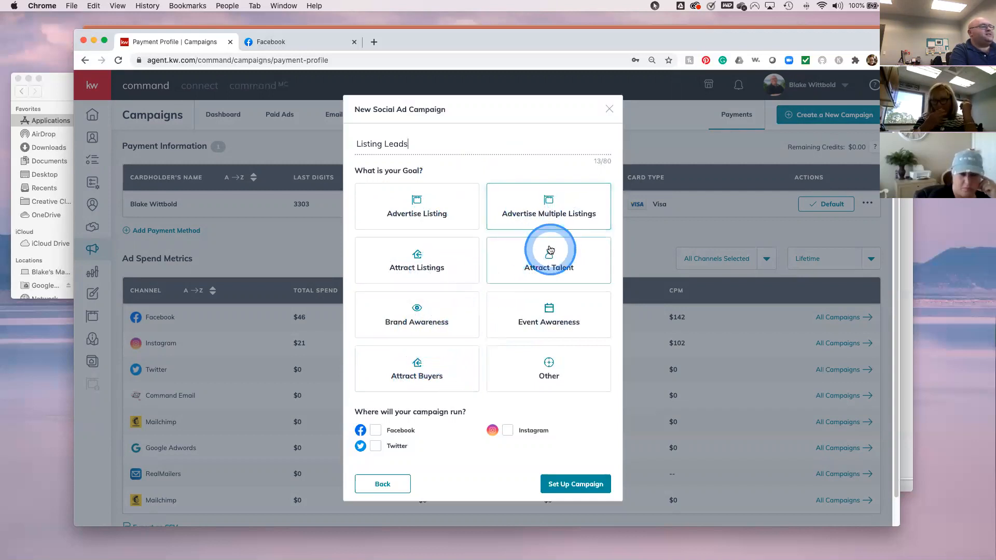
click(512, 323)
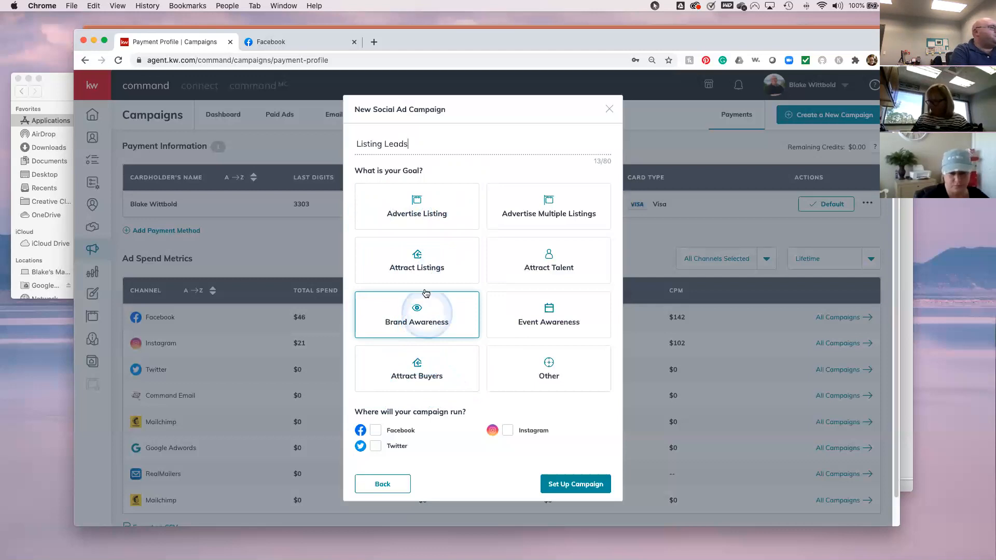
click(427, 213)
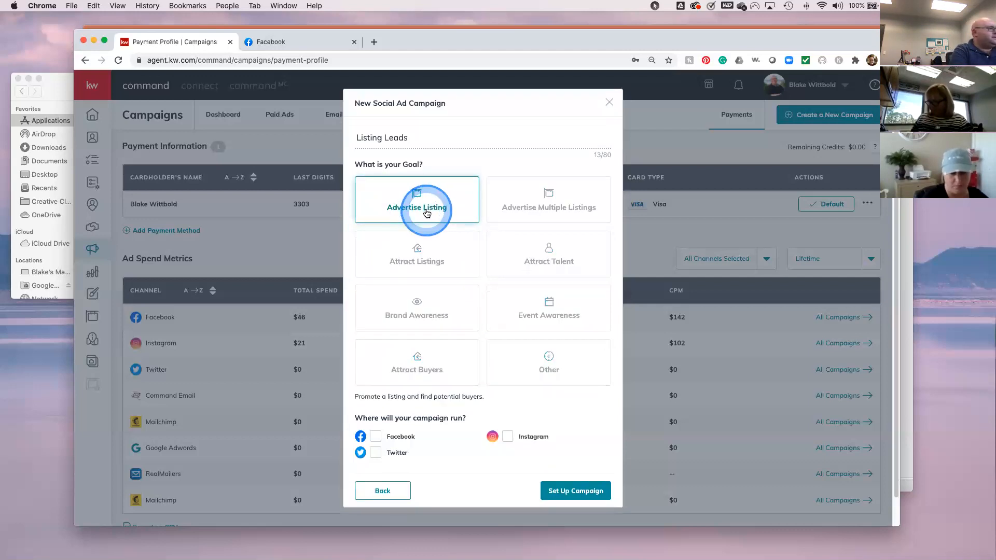
click(375, 416)
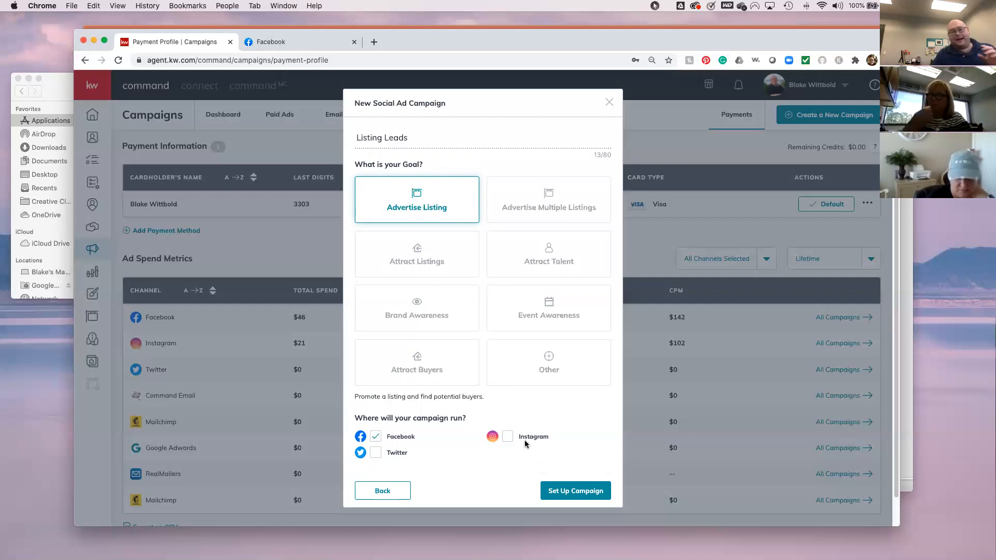
click(525, 440)
click(374, 444)
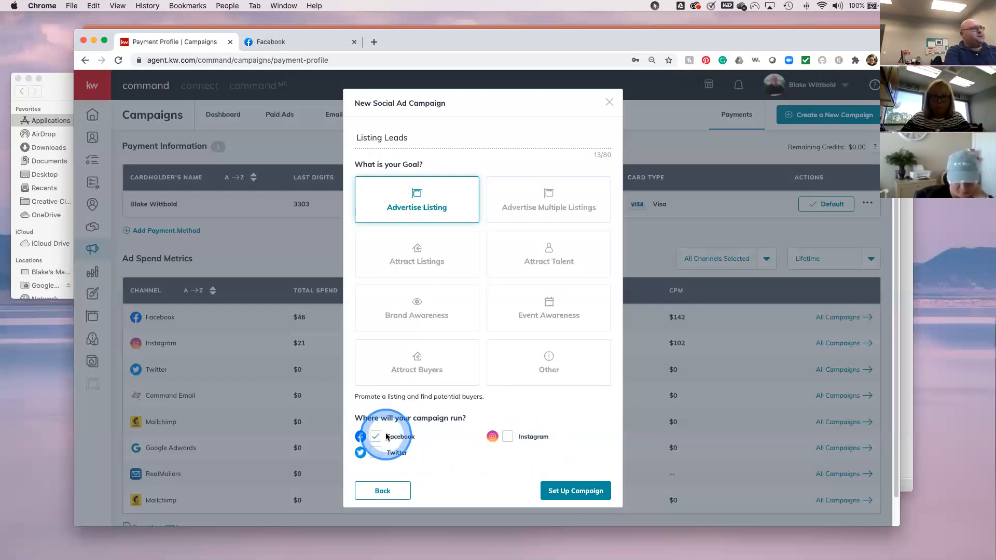
click(529, 462)
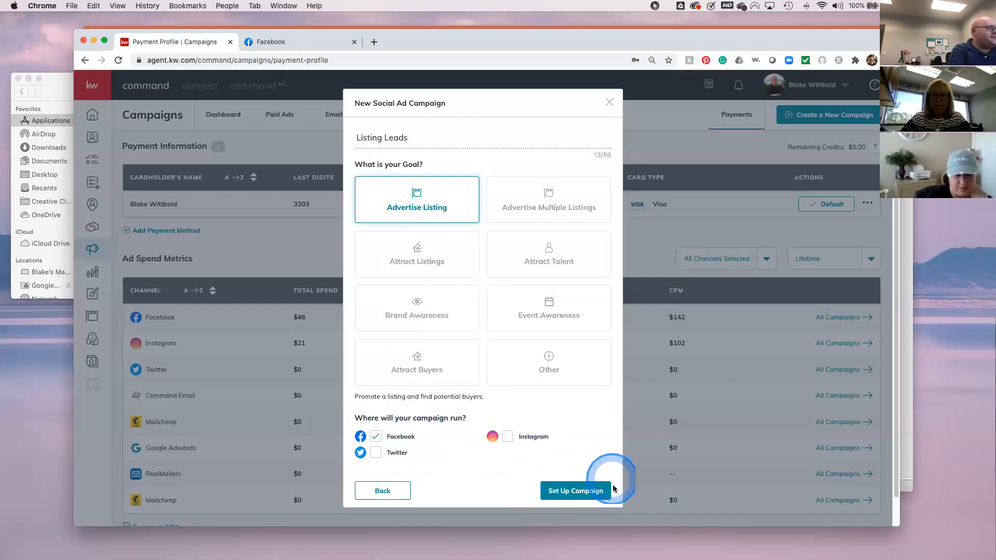
- Set up the campaign and open the Add A Listing property search
click(568, 493)
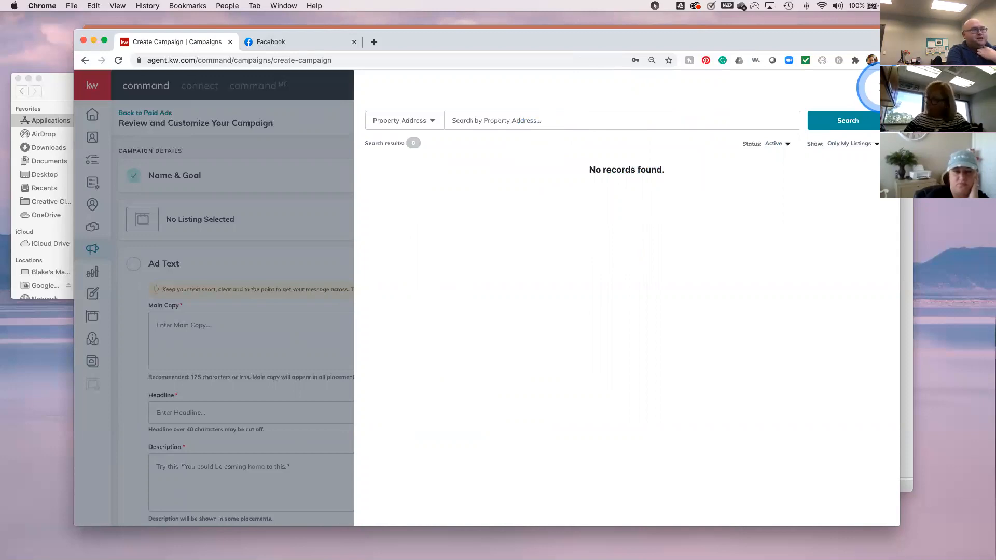
click(878, 89)
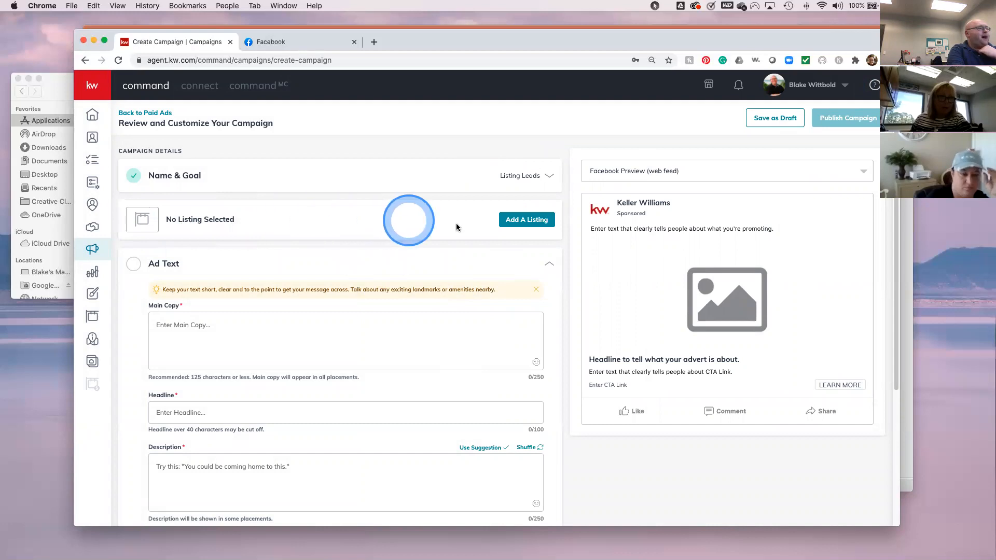
click(527, 222)
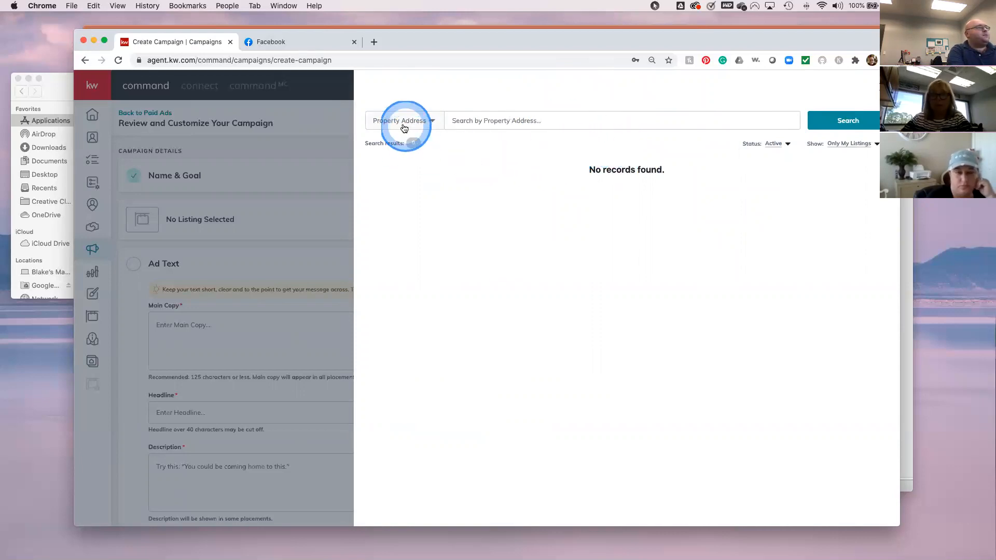
- Keep the listing Status filter at Active and change Show to All Listings
click(427, 122)
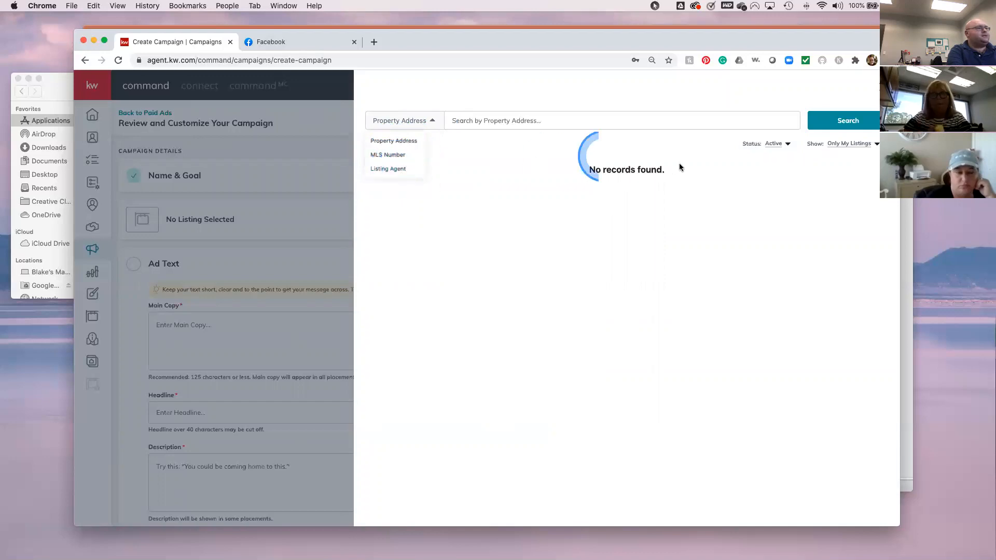
click(735, 196)
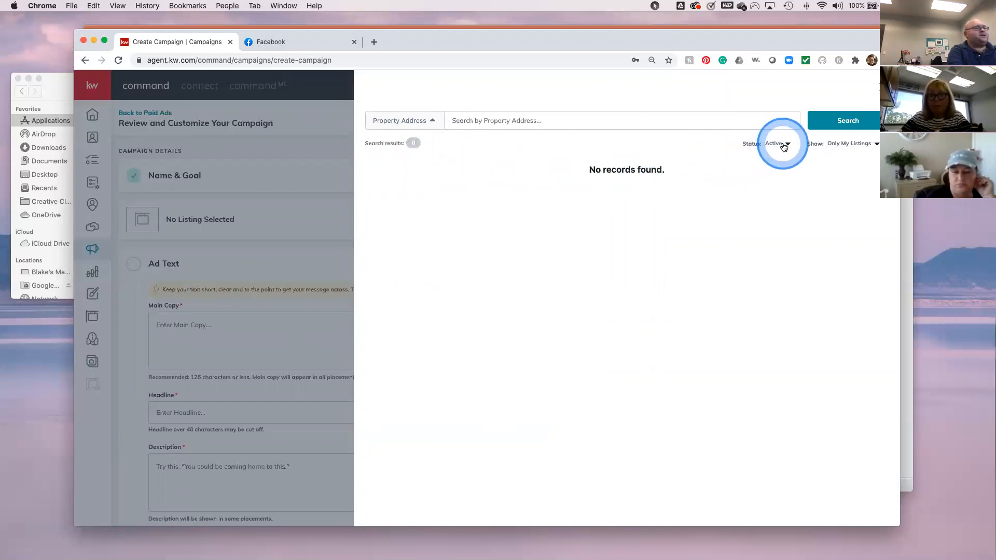
click(784, 147)
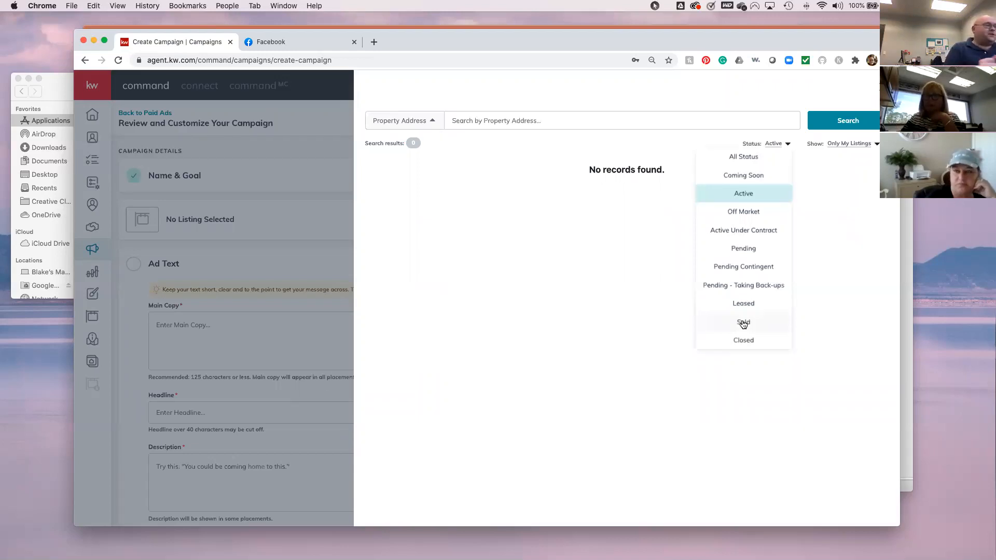
click(747, 197)
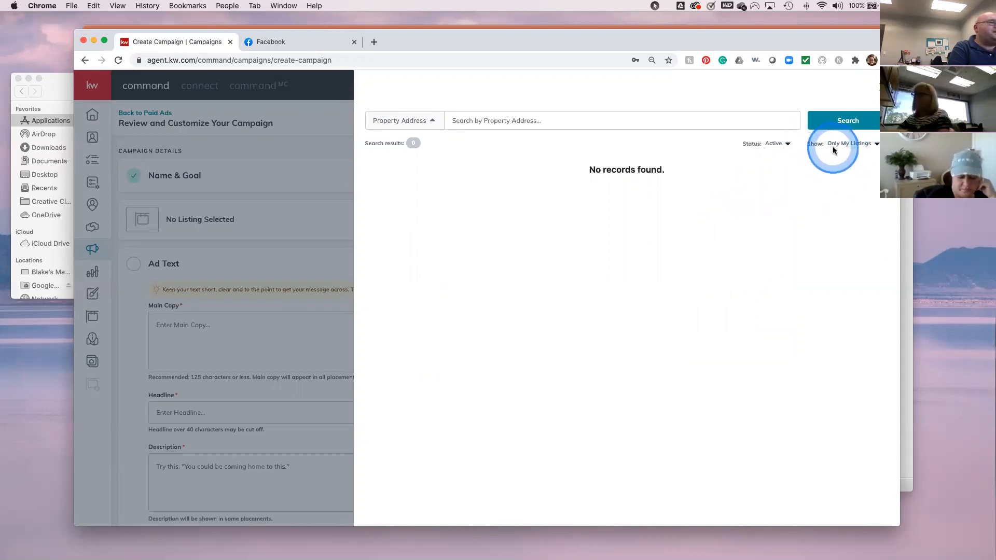
click(870, 148)
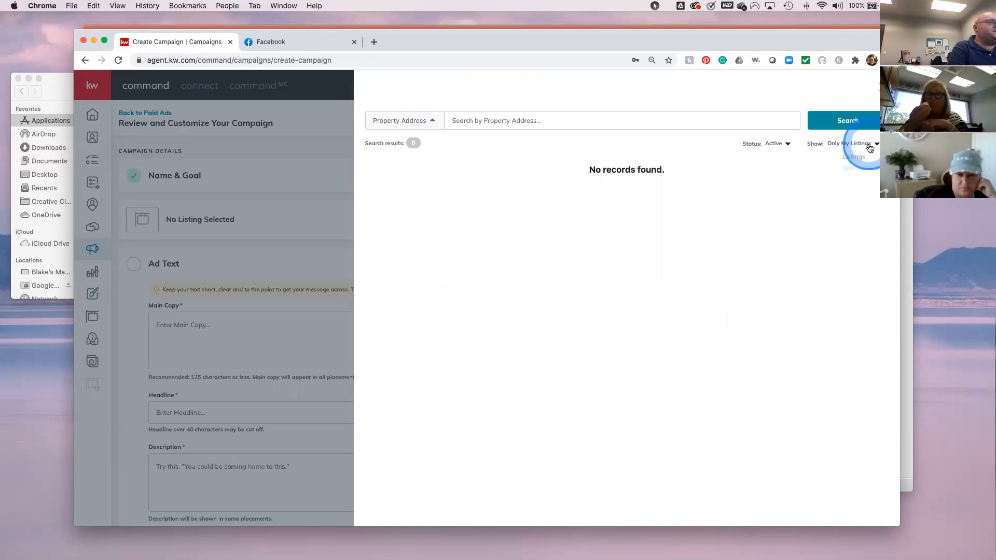
click(849, 157)
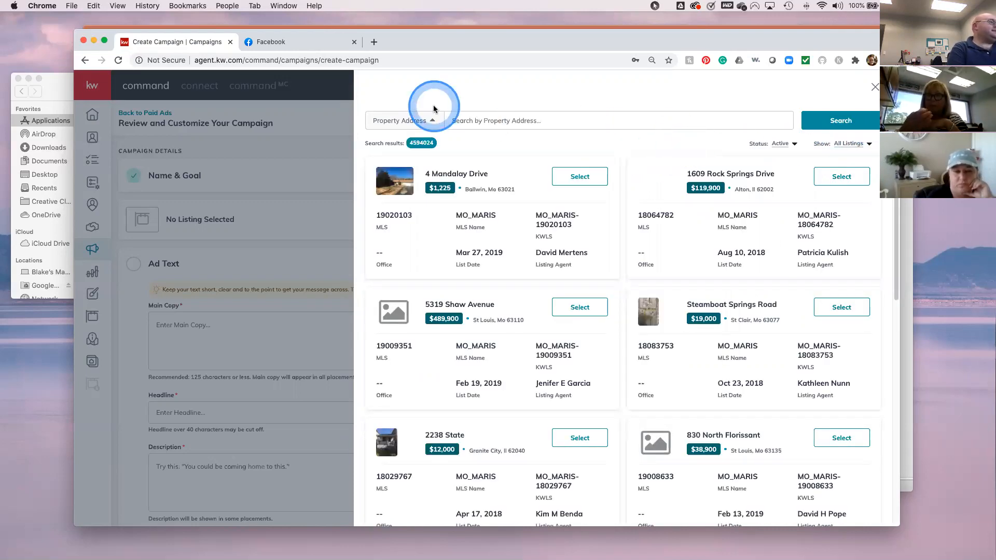
- Search listings by Listing Agent using the agent's full name
click(428, 121)
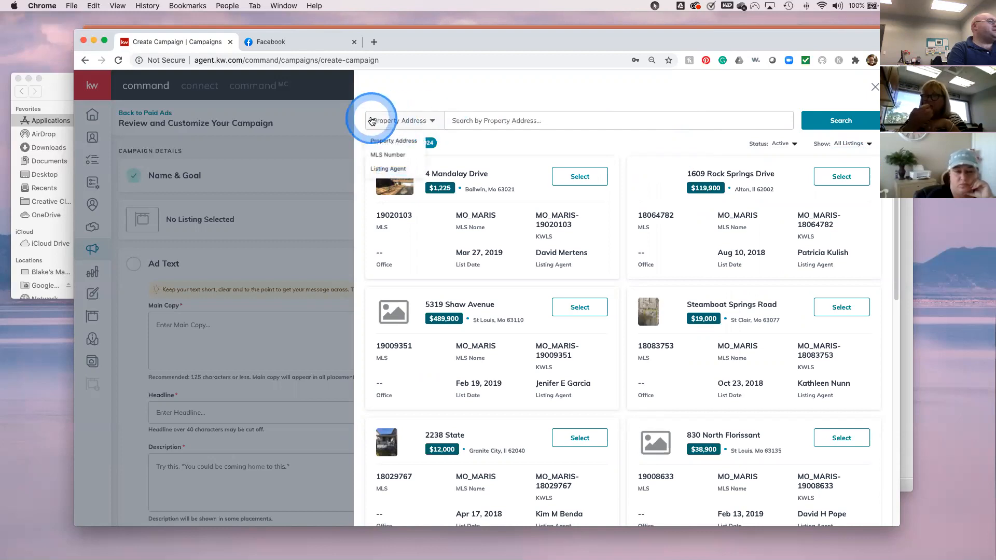
click(381, 170)
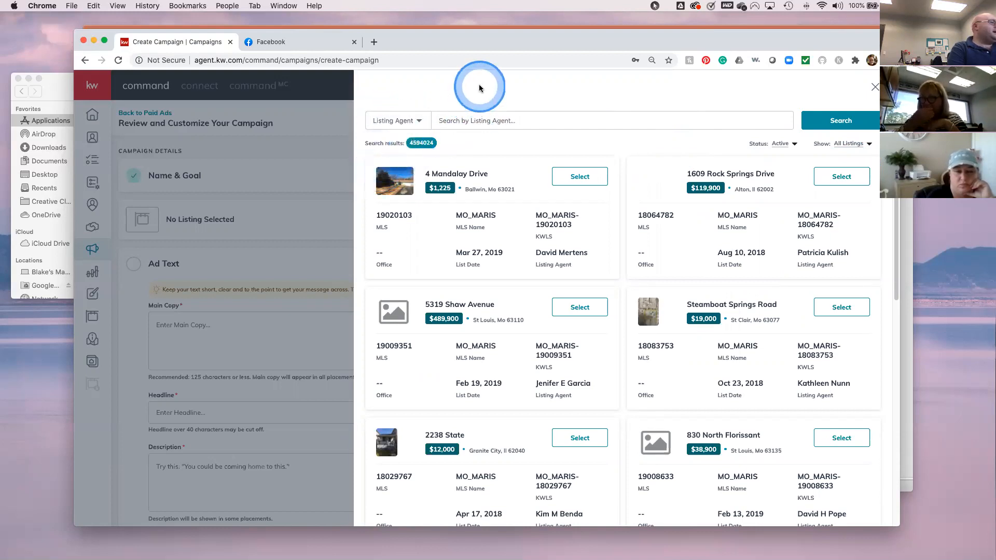
click(447, 122)
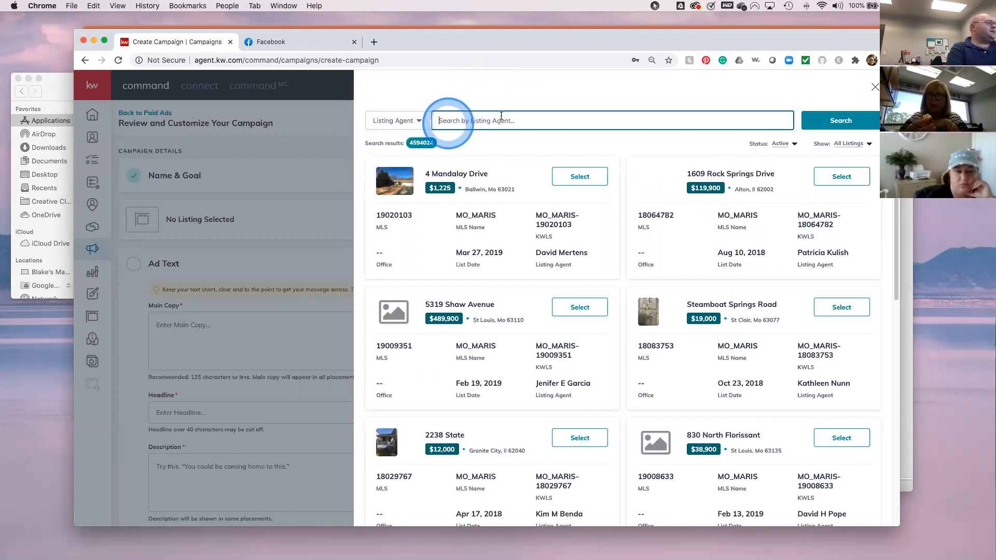
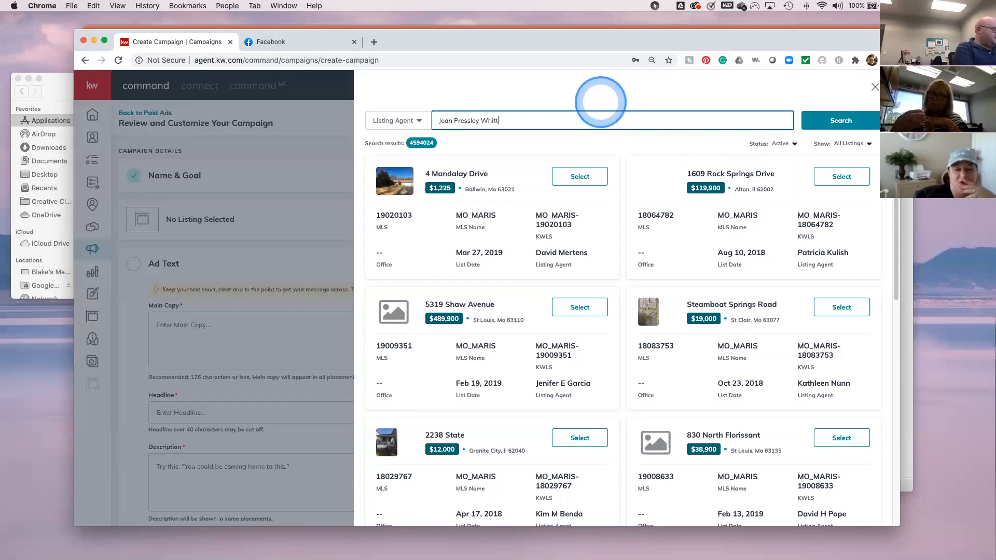
key(Return)
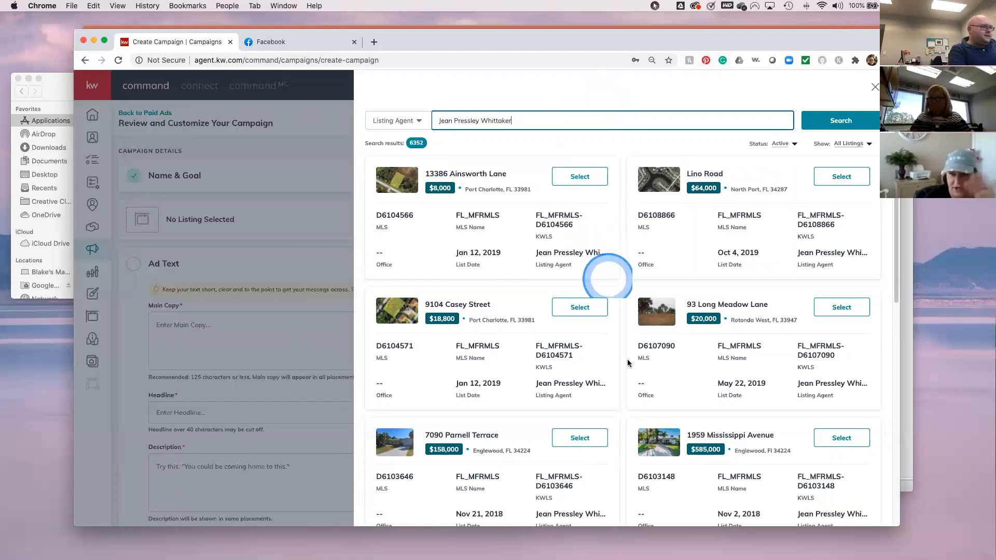
scroll(653, 401, down, 1)
scroll(653, 401, down, 2)
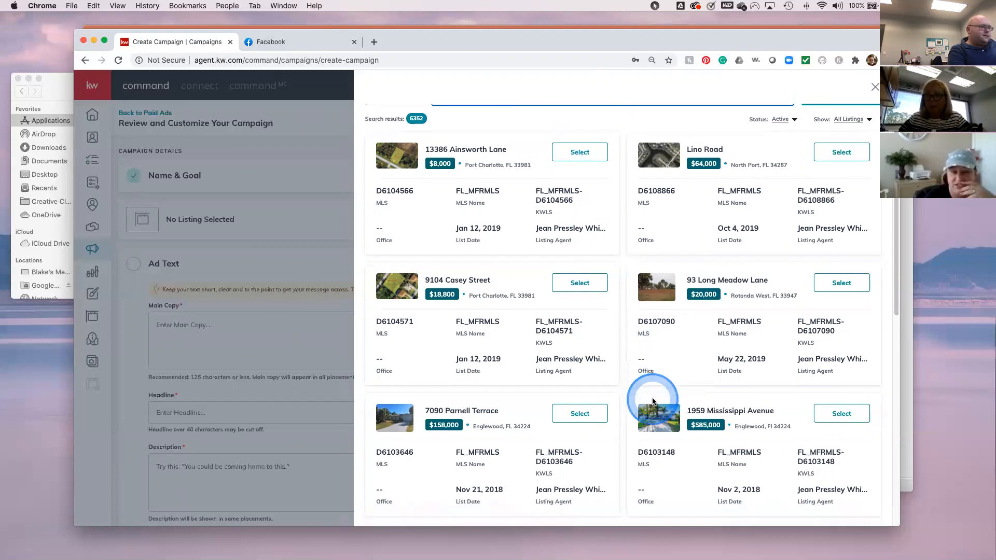
scroll(653, 401, down, 1)
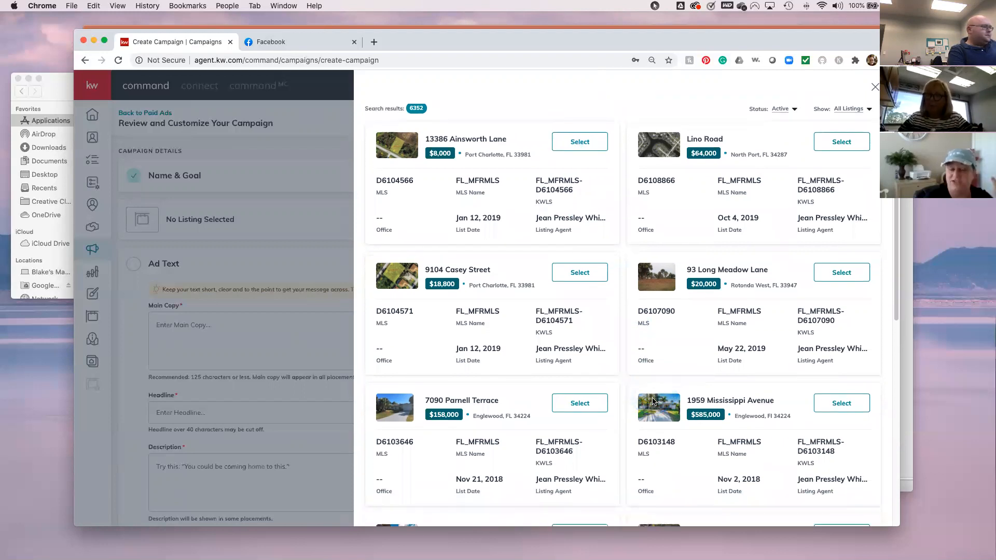
scroll(653, 401, up, 3)
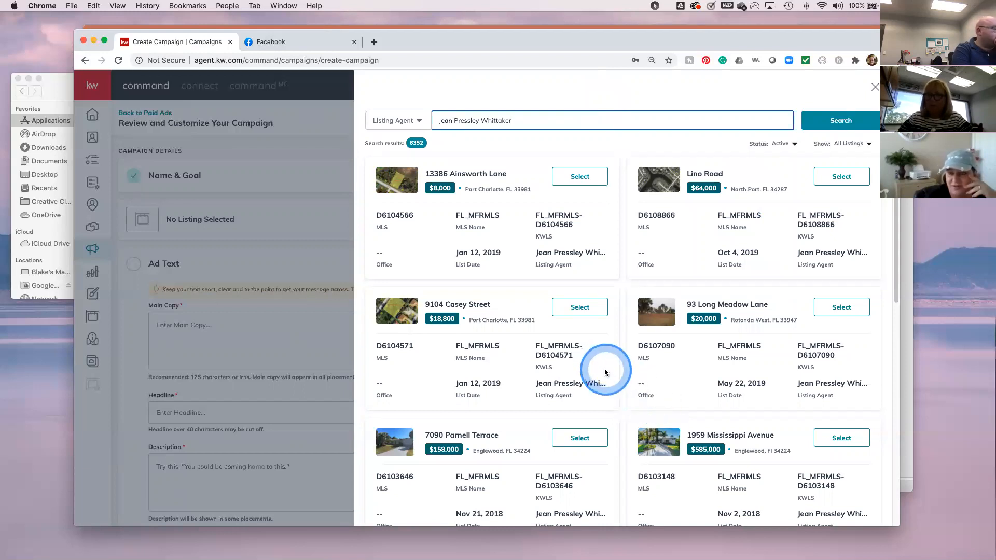
scroll(511, 429, down, 3)
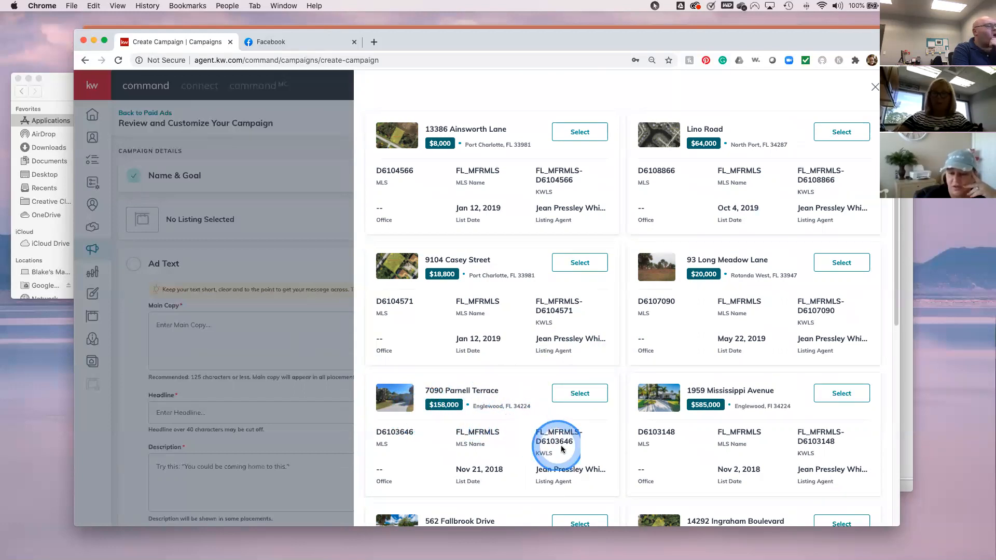
scroll(565, 449, down, 1)
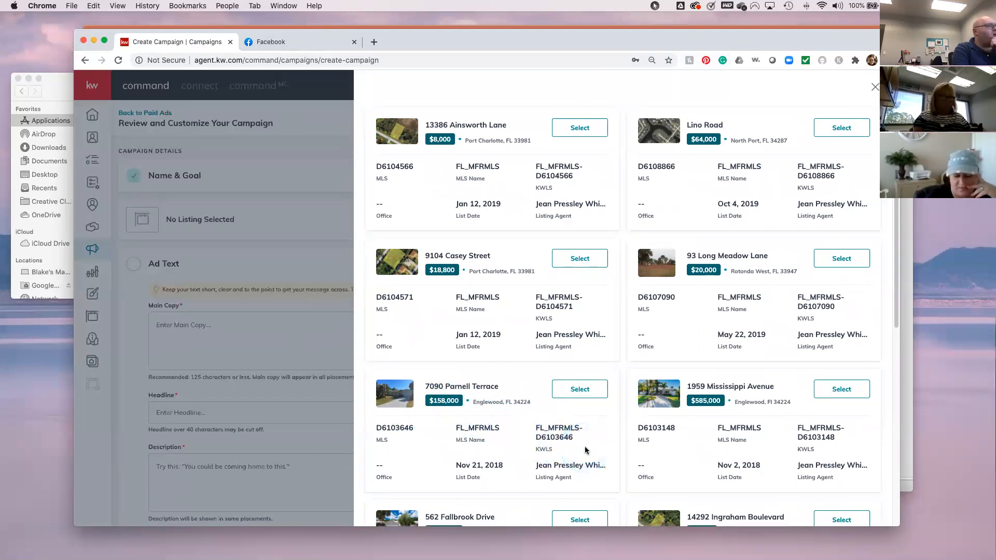
scroll(585, 450, down, 2)
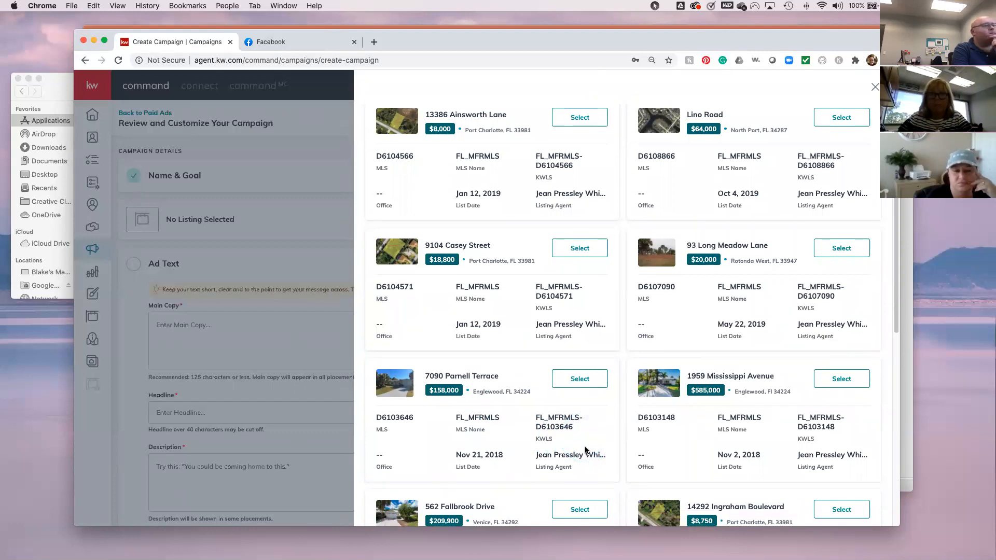
scroll(585, 449, down, 2)
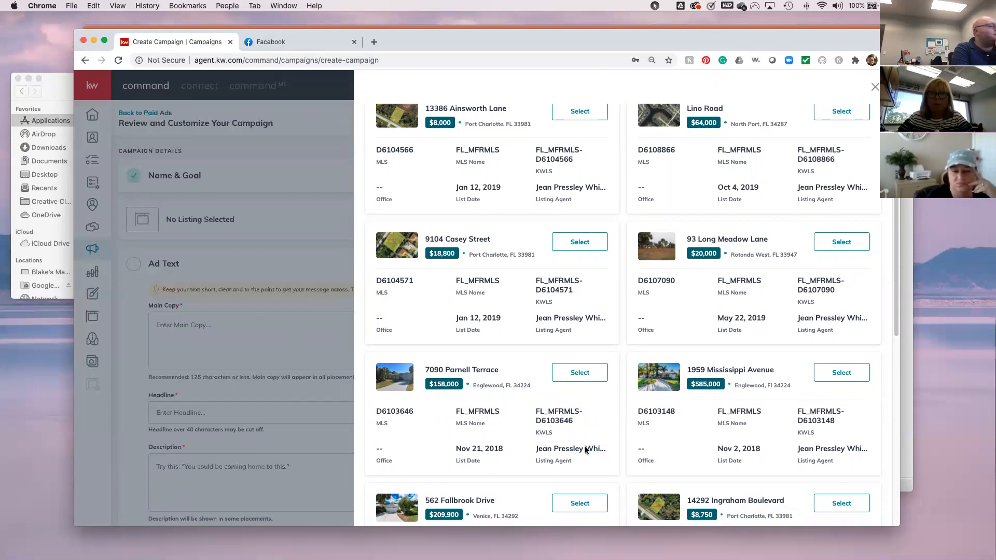
scroll(585, 448, down, 5)
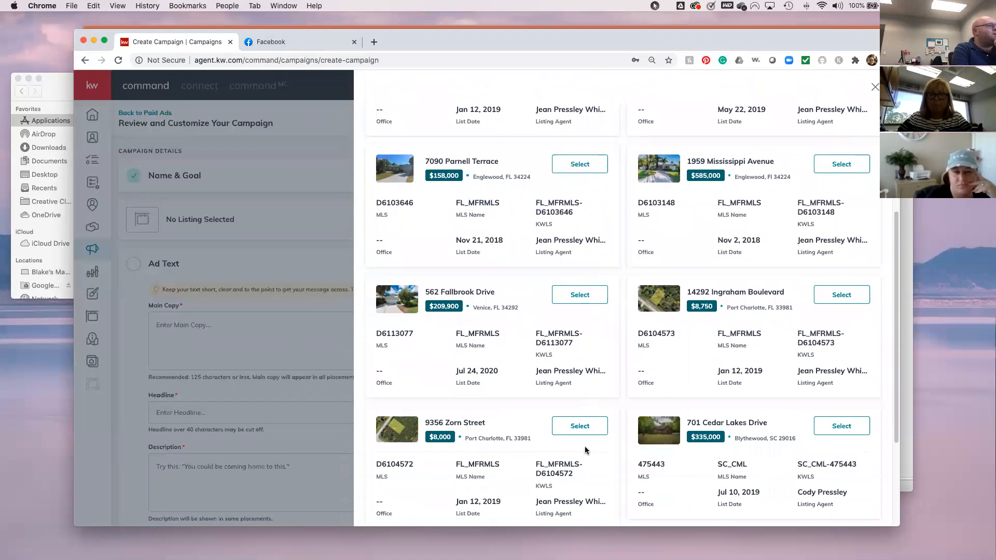
scroll(585, 446, up, 4)
scroll(584, 449, up, 4)
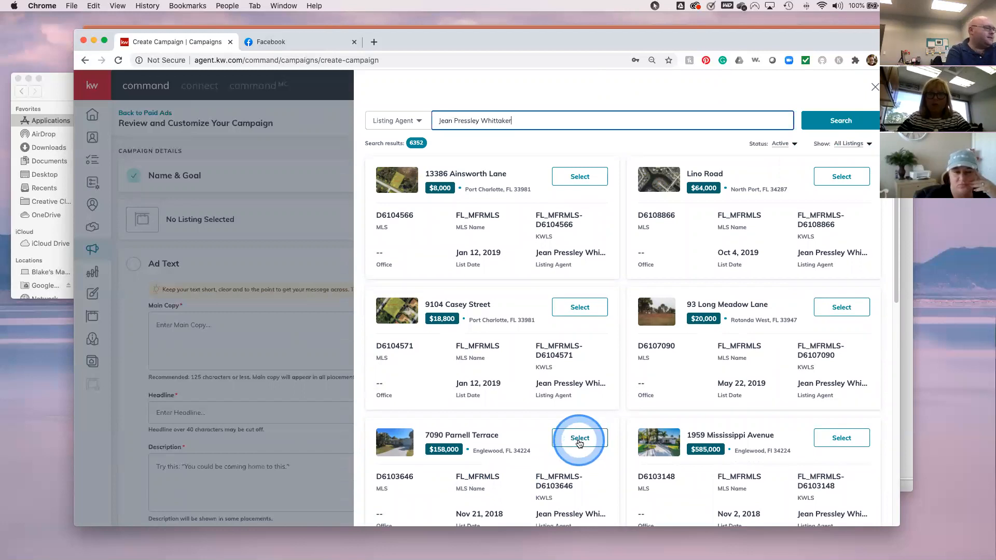
scroll(629, 415, down, 3)
scroll(629, 420, down, 7)
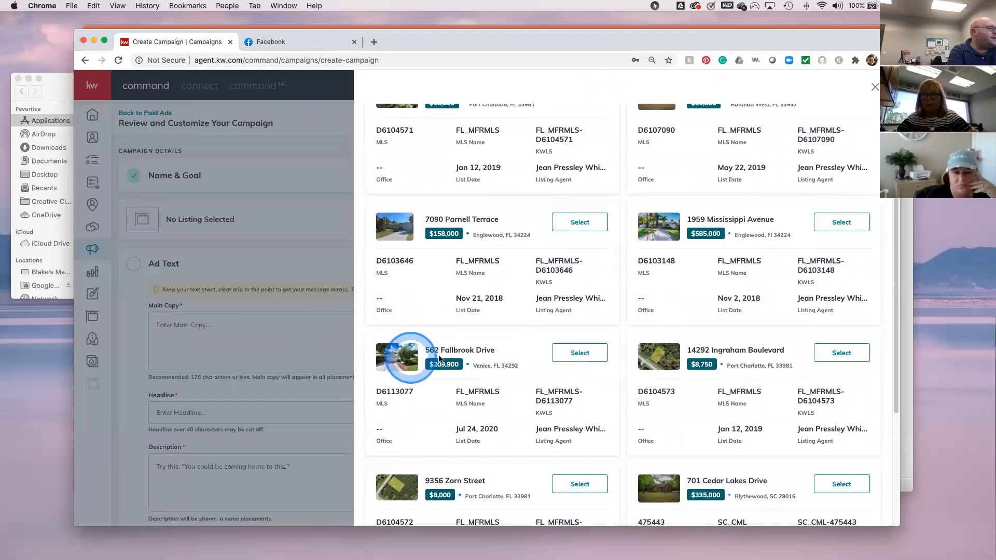
click(574, 356)
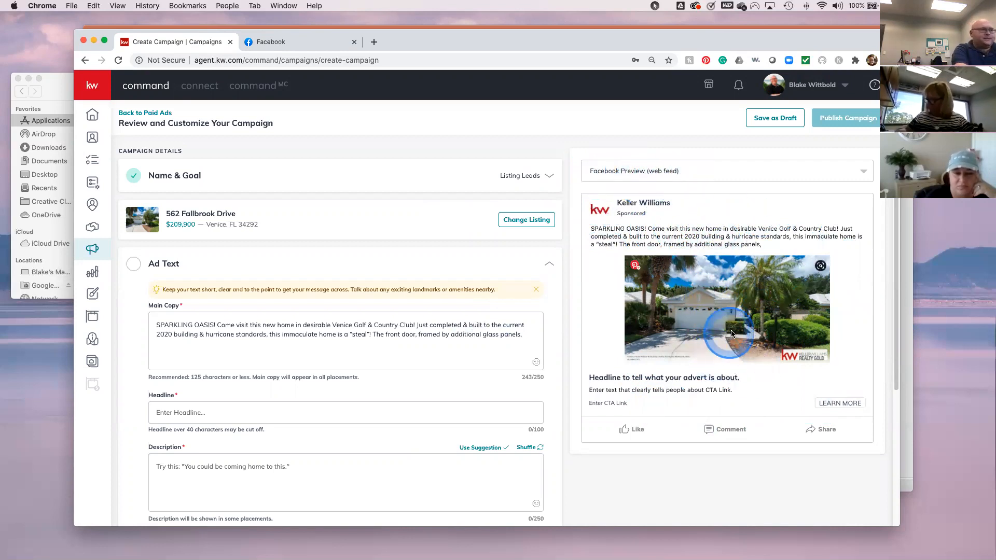
- Switch the ad preview to Facebook Preview (web feed) after briefly checking the mobile layout
click(857, 171)
click(634, 214)
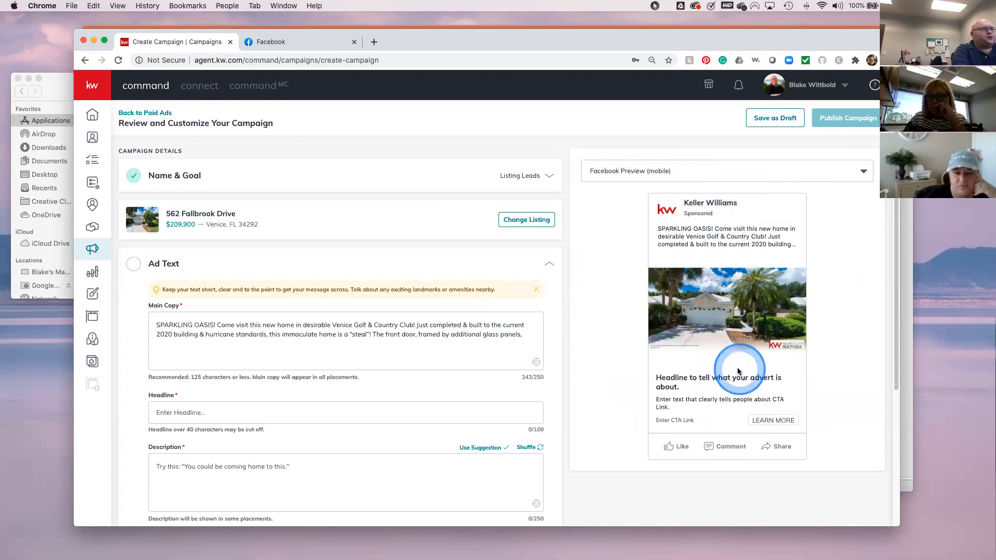
click(858, 171)
click(670, 193)
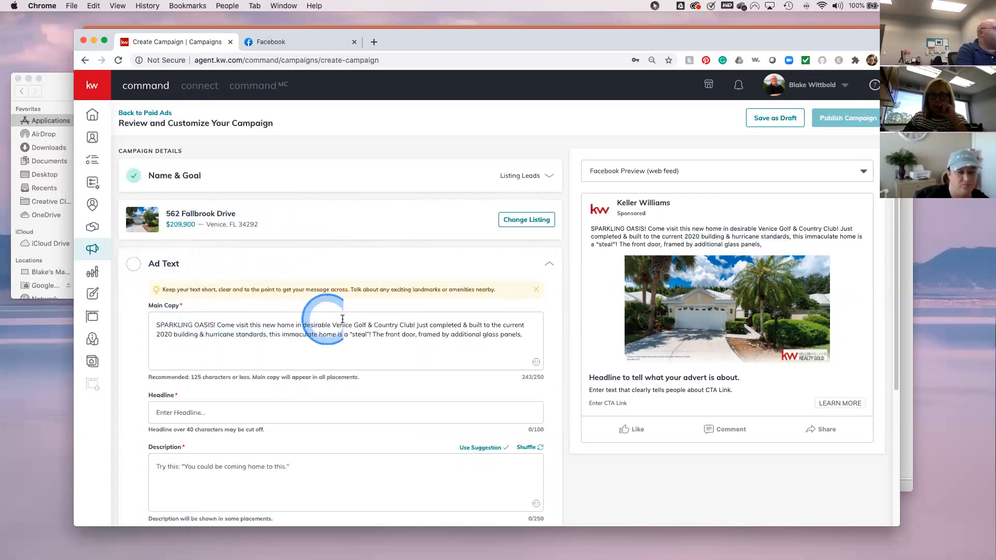
- Delete the 'Just completed…standards,' construction details from the main ad copy
scroll(490, 352, down, 1)
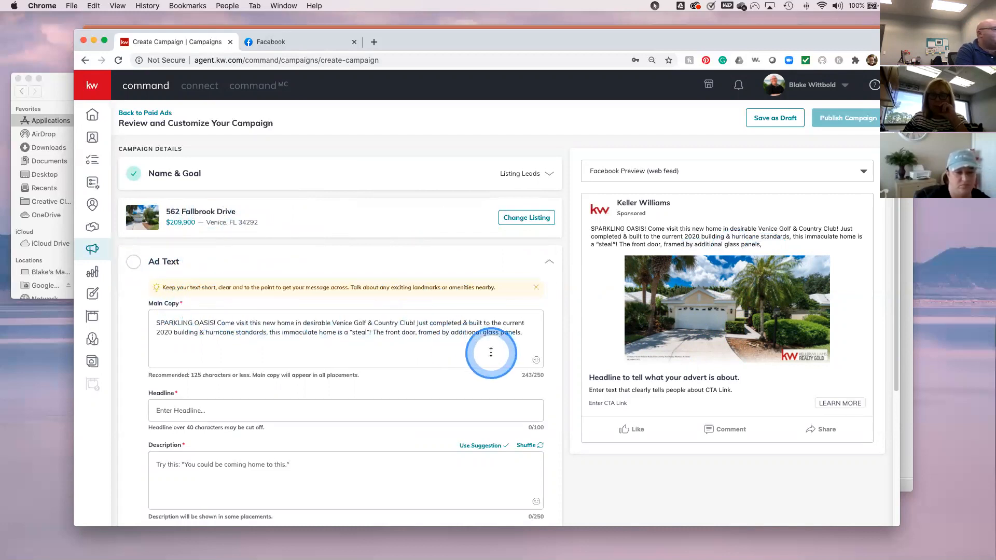
scroll(490, 352, down, 2)
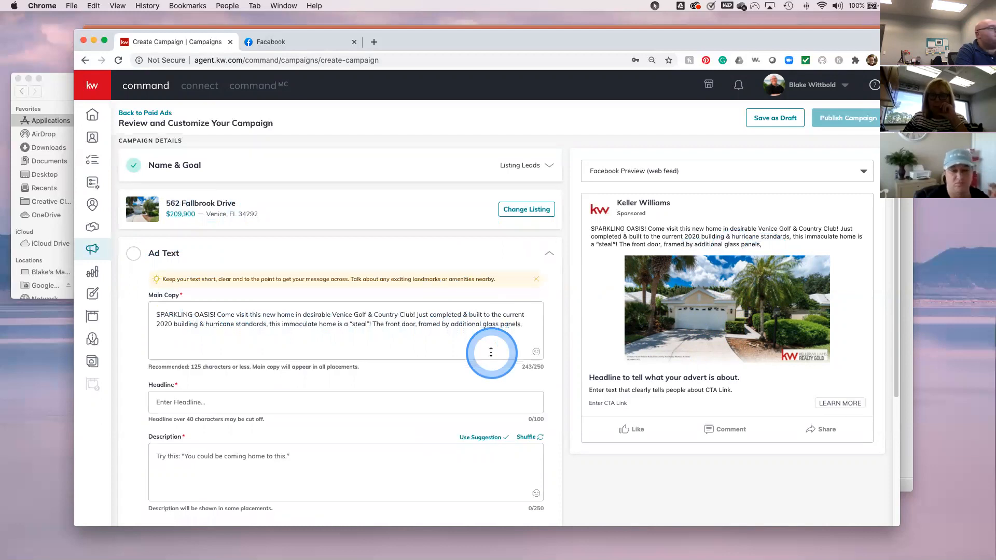
scroll(491, 352, down, 2)
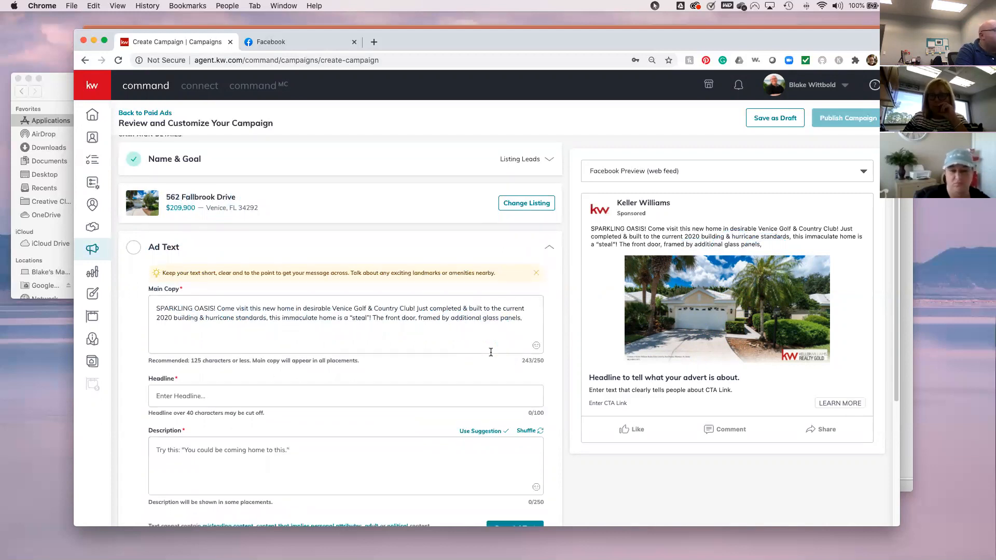
scroll(491, 353, down, 1)
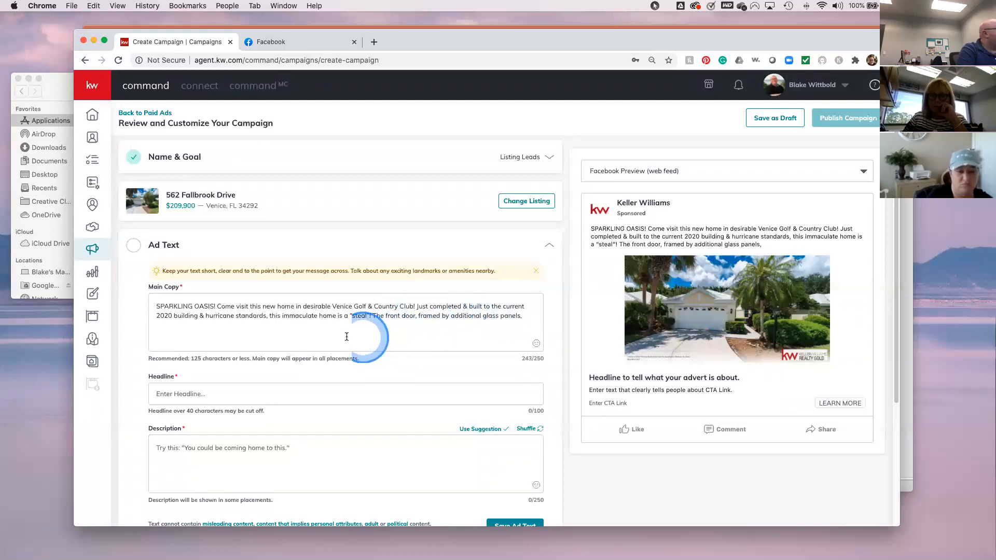
click(436, 307)
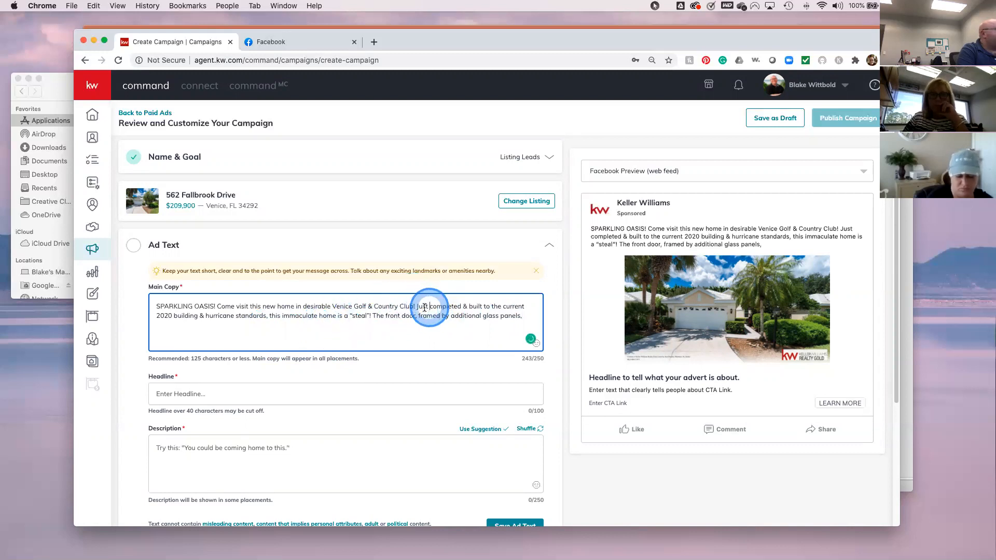
drag(423, 308, 507, 318)
drag(346, 325, 270, 316)
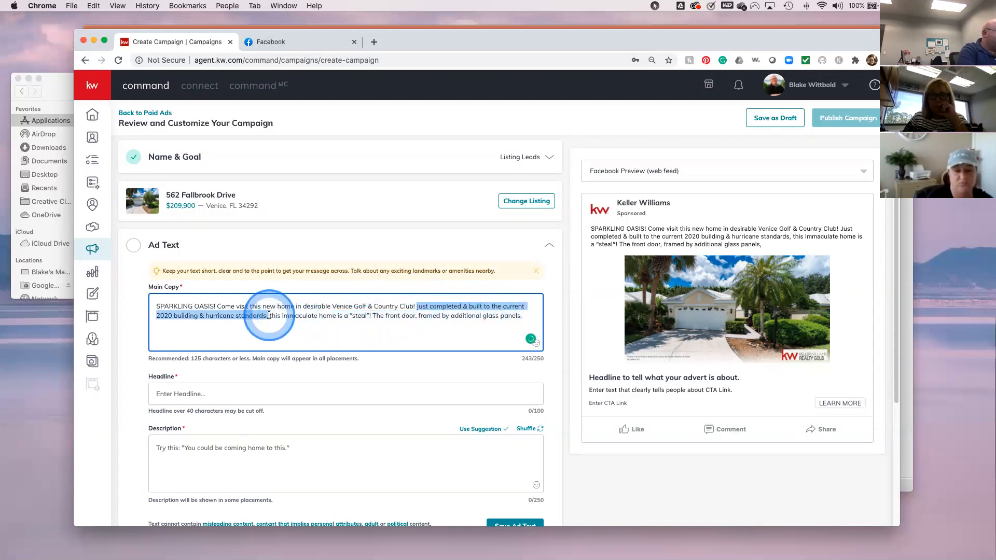
key(BackSpace)
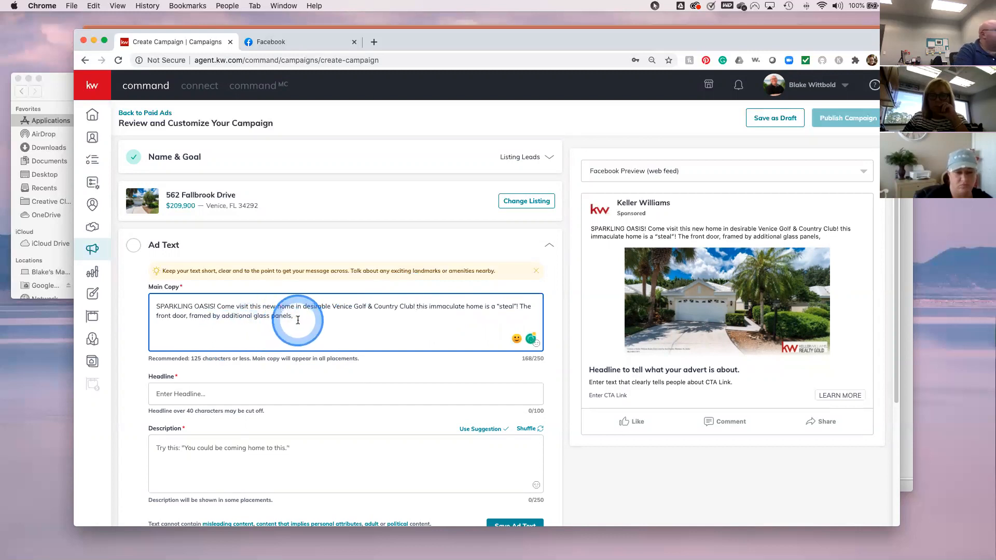
- Remove the 'The front door…glass panels,' phrase and capitalize 'This'
drag(293, 316, 518, 305)
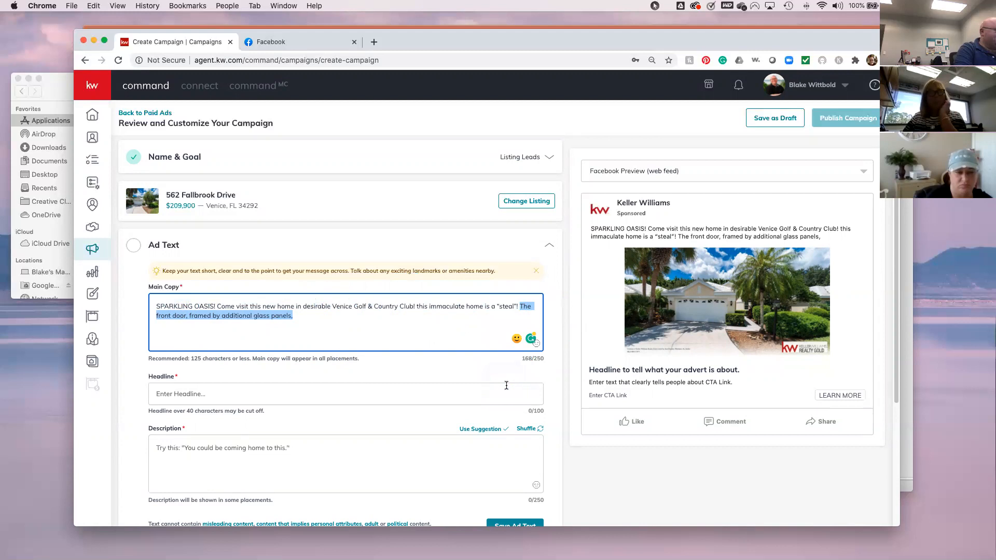
key(BackSpace)
click(421, 306)
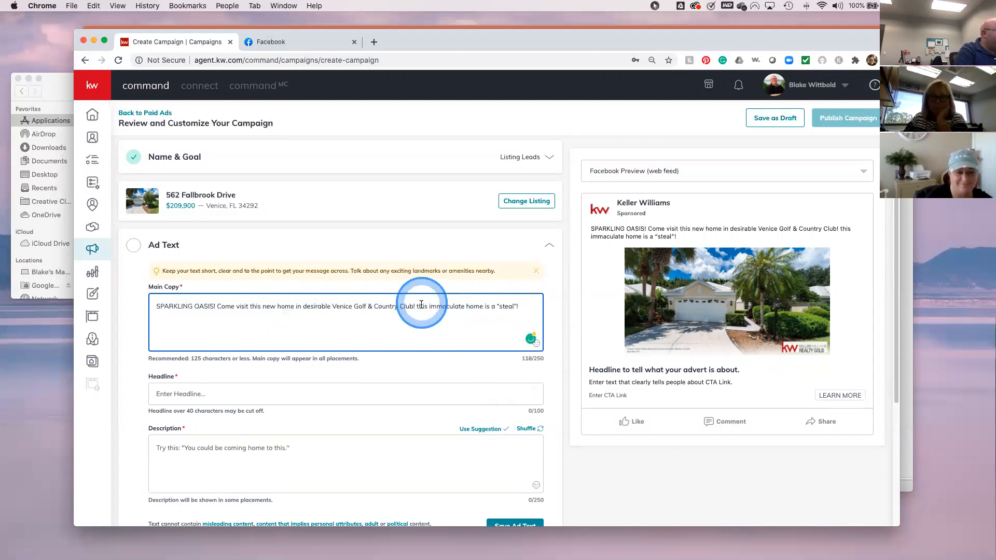
key(BackSpace)
text(T)
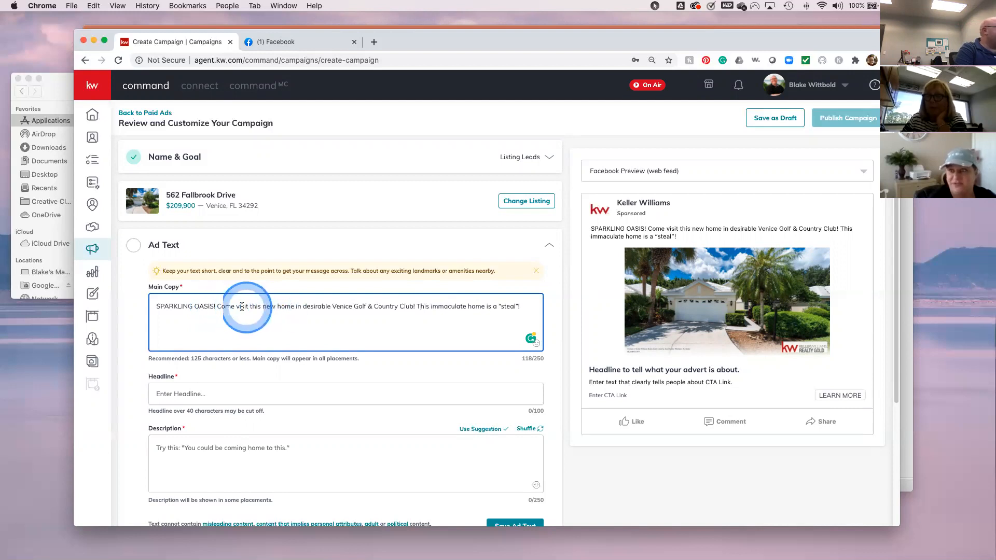
click(418, 318)
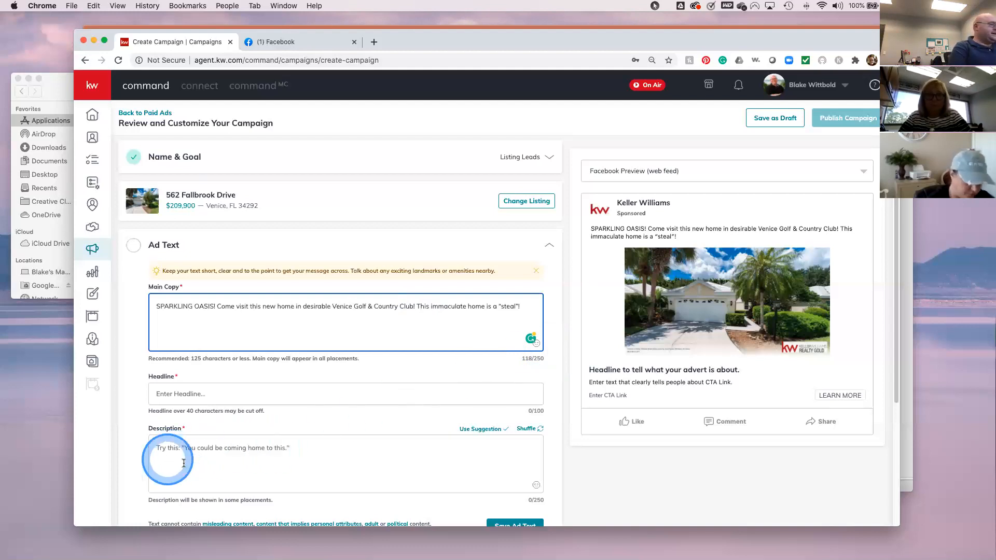
- Enter the headline 'Will Be Gone Before you Know it!!!', correcting typos along the way
click(206, 395)
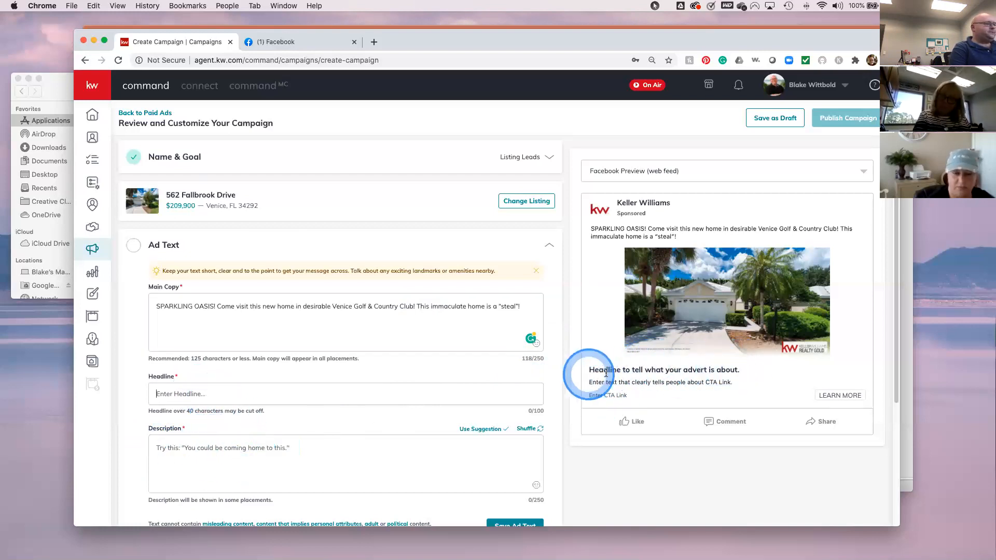
text(You)
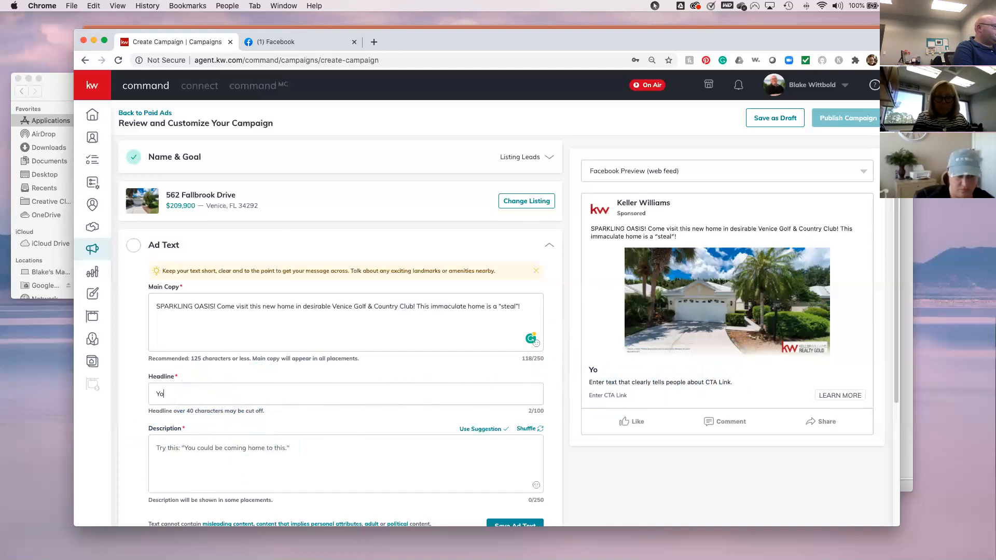
key(BackSpace)
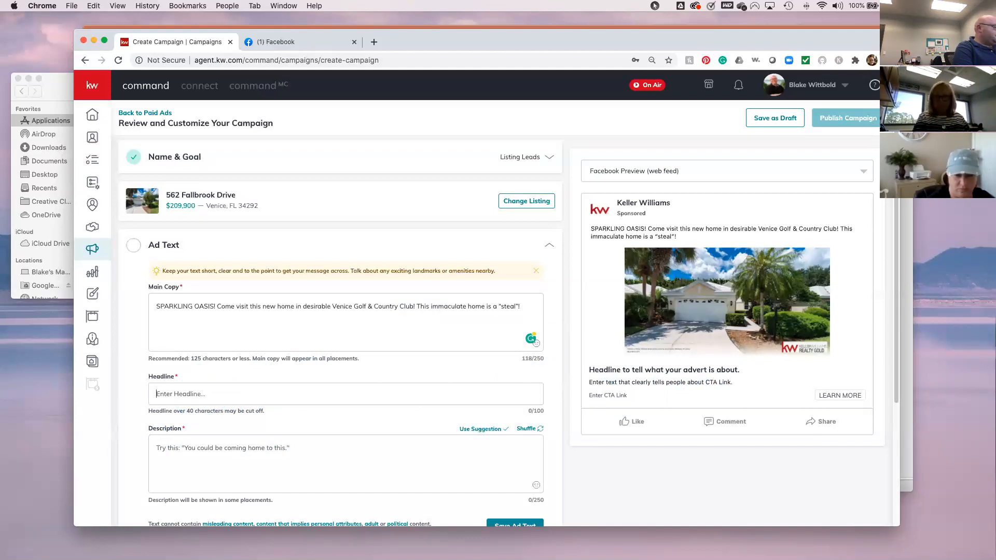
text(Will Be G)
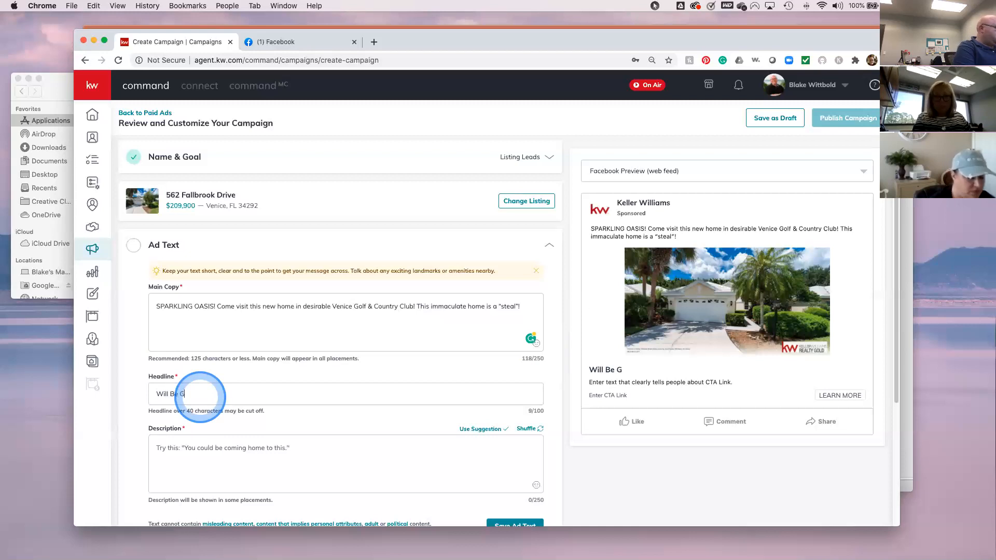
key(BackSpace)
key(BackSpace)
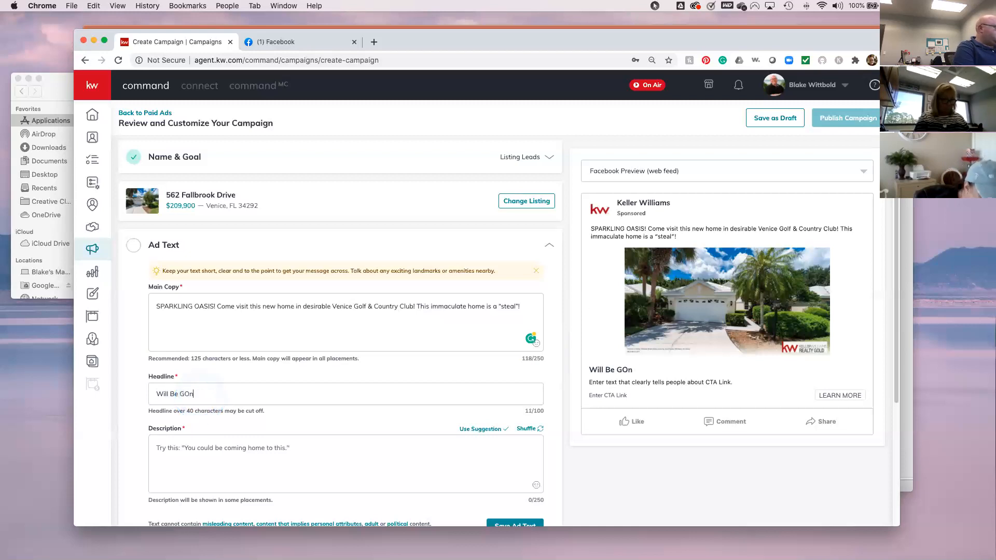
click(200, 397)
text(Before you KNow it)
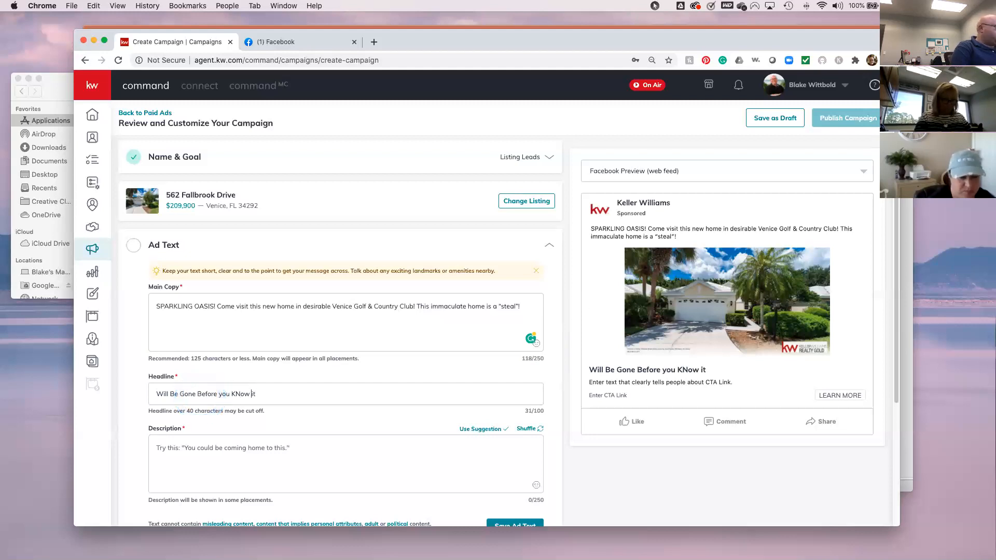
key(BackSpace)
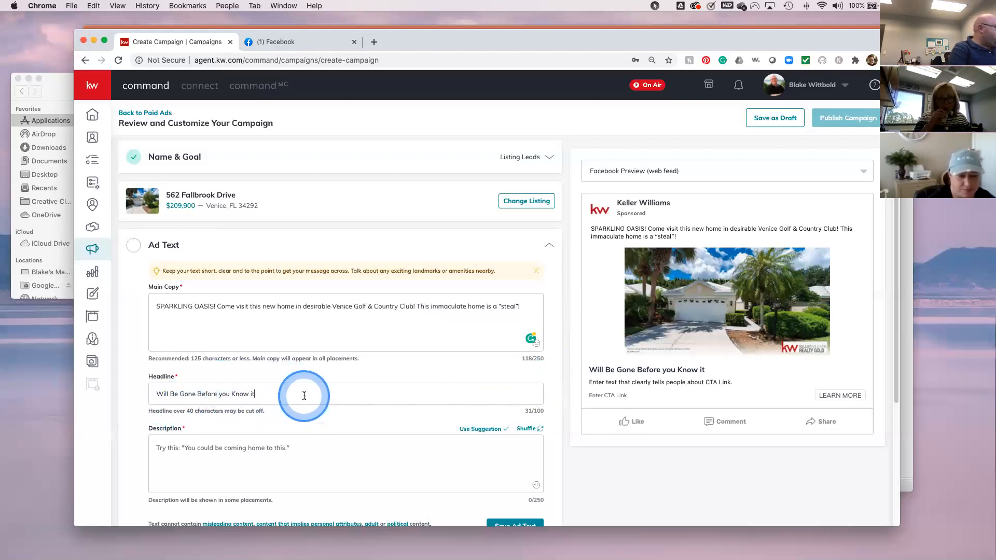
text(!!!)
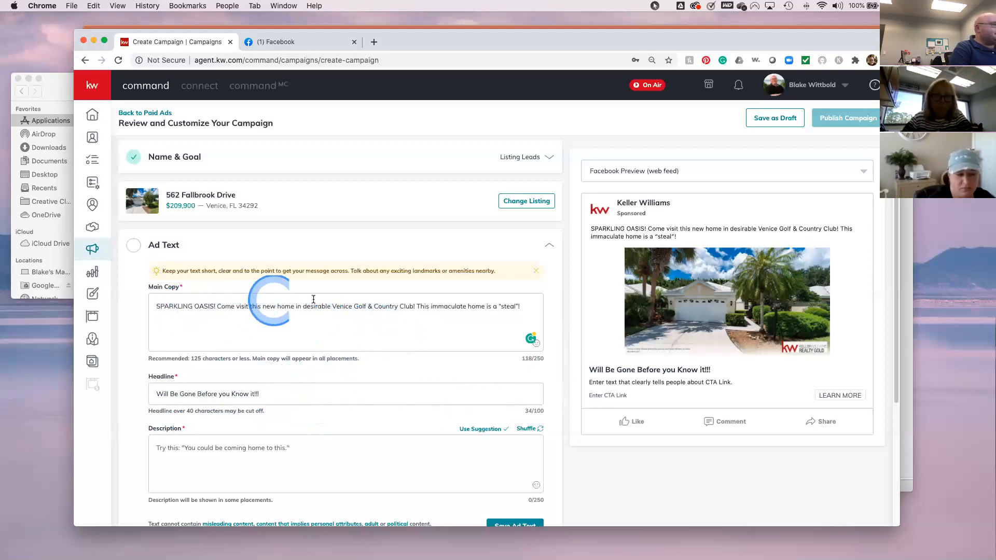
- Bring up the emoji picker for the main copy
click(522, 307)
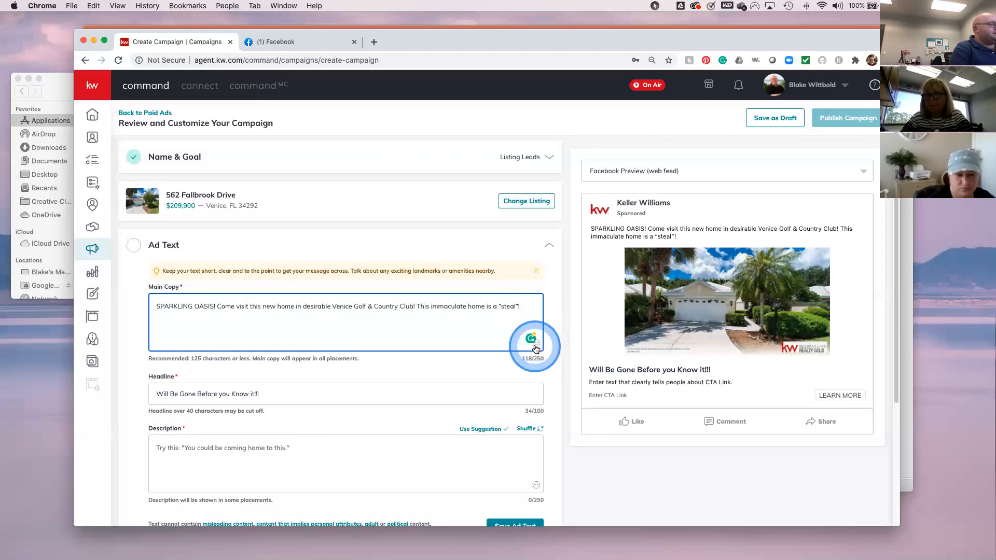
mouse_move(533, 341)
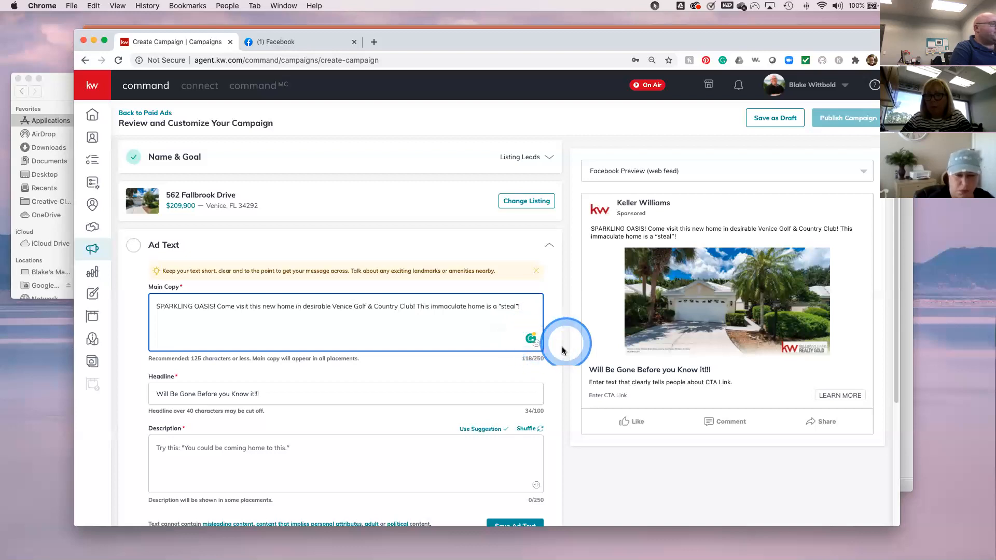
click(537, 346)
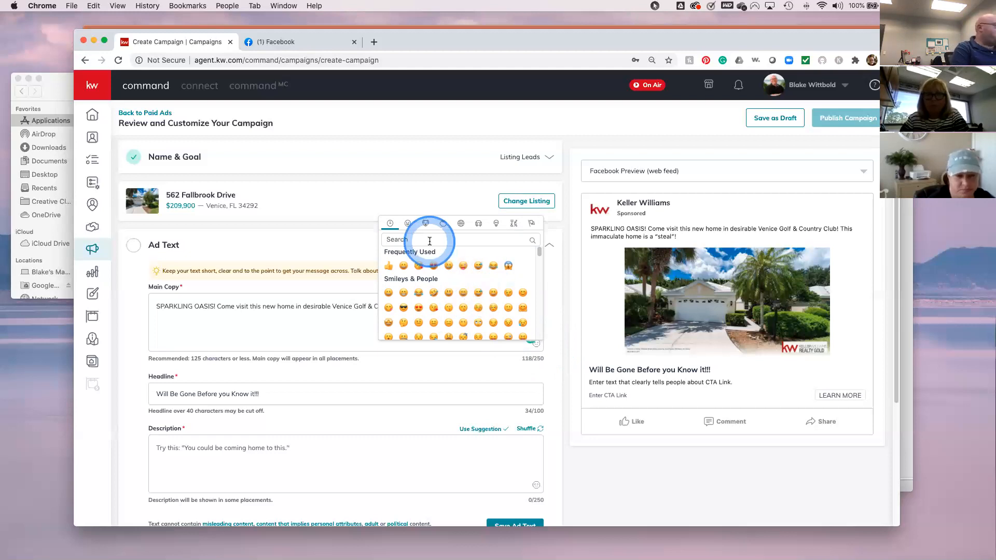
- Append a fire emoji and then a golfer emoji found by searching 'Fire' and 'Golf'
text(Fire)
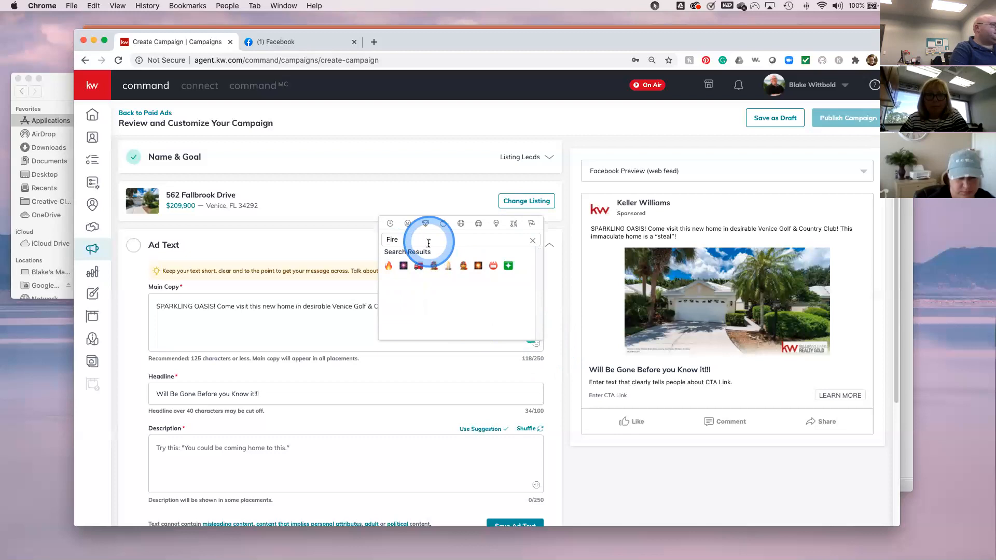
click(389, 267)
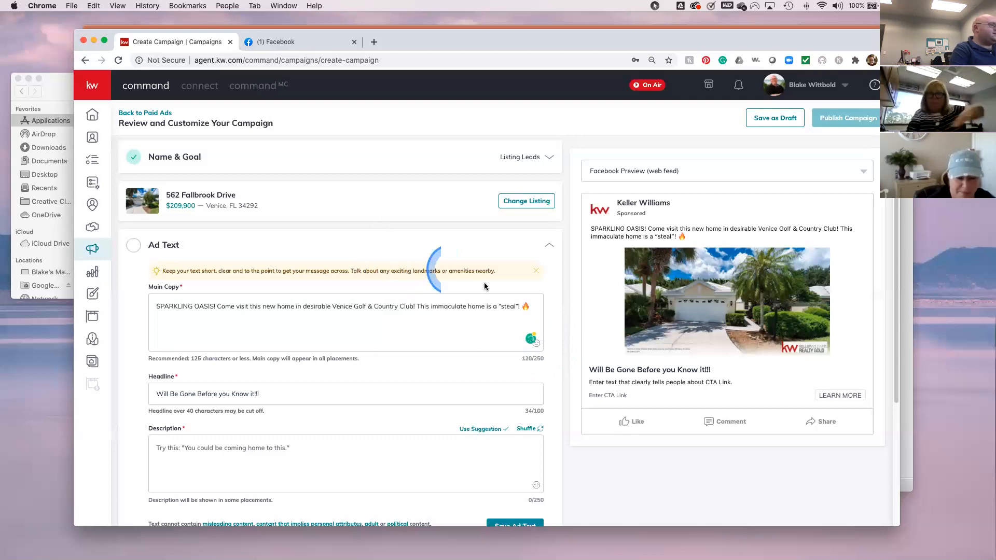
mouse_move(535, 345)
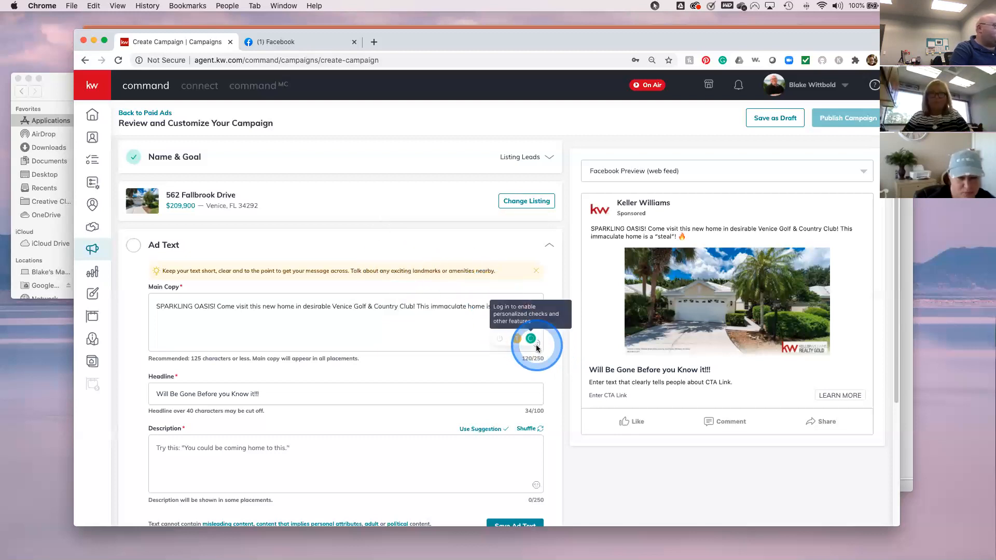
click(534, 345)
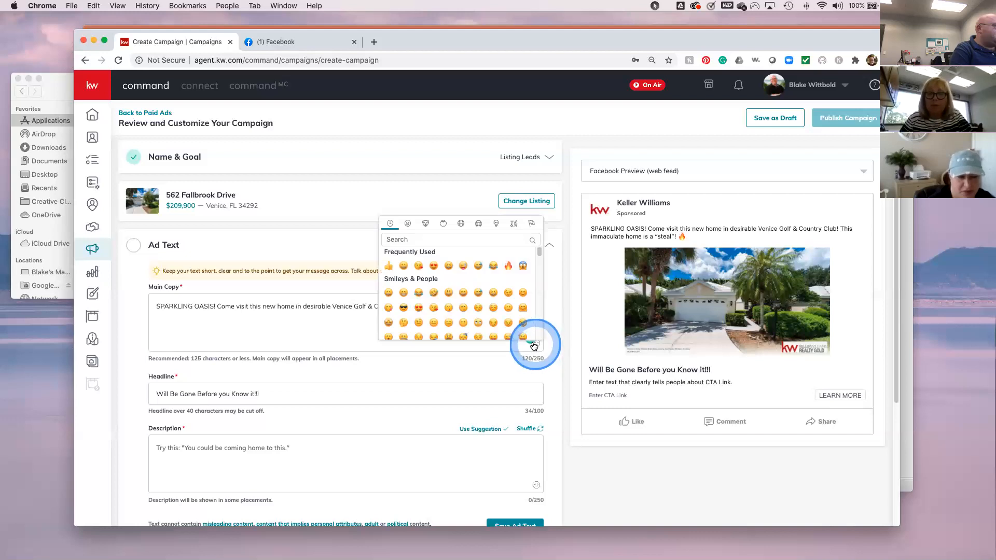
click(416, 240)
text(Golf)
click(422, 270)
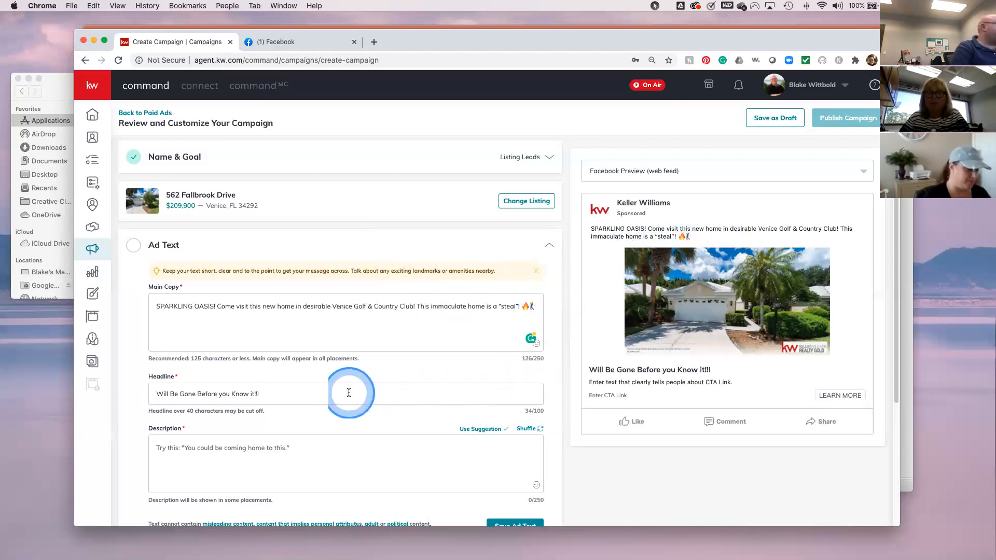
click(198, 452)
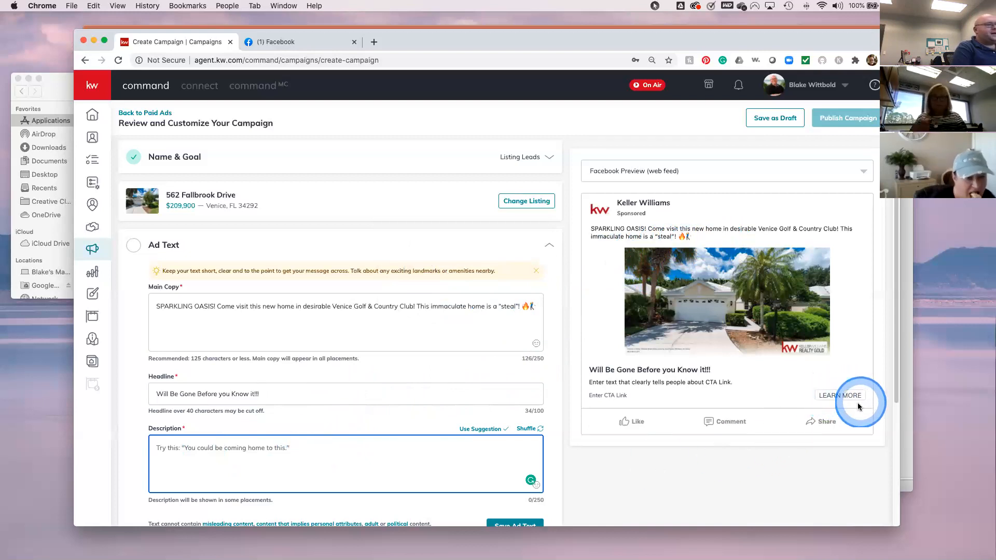
- Type the description 'Learn MOre by clicking the Button Now'
click(831, 401)
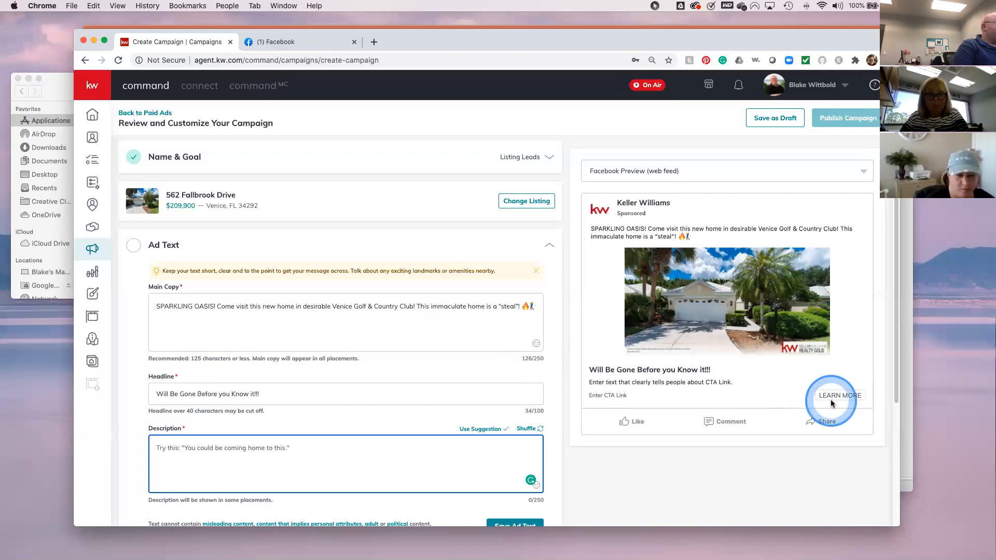
click(178, 447)
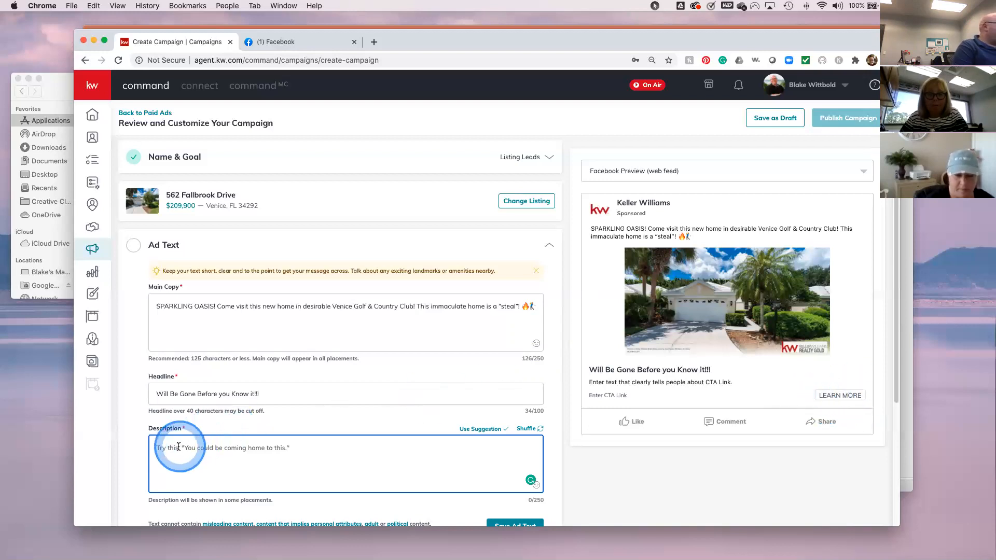
click(179, 447)
click(178, 447)
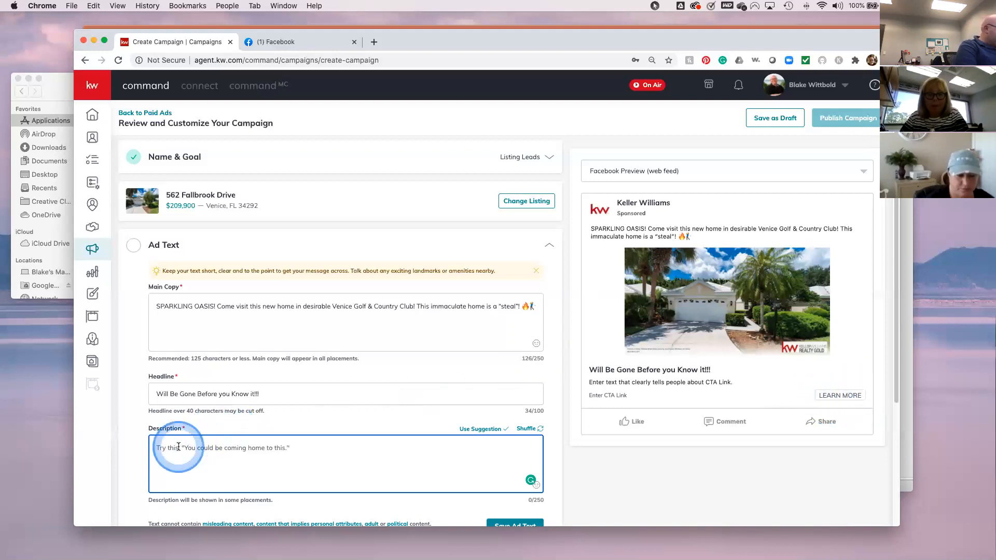
click(179, 447)
text(Click)
key(BackSpace)
key(BackSpace)
key(BackSpace)
key(BackSpace)
key(BackSpace)
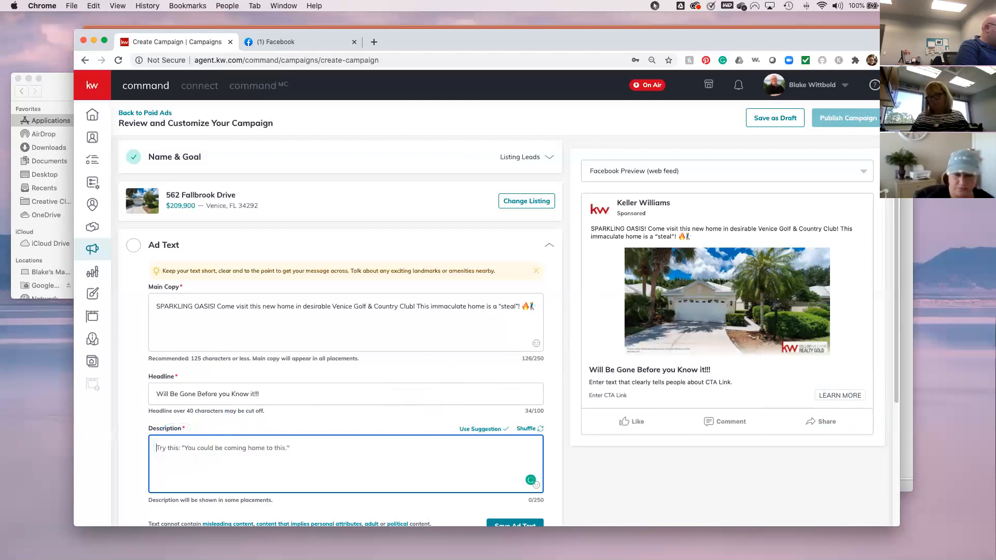
click(179, 447)
text(Learn MOr)
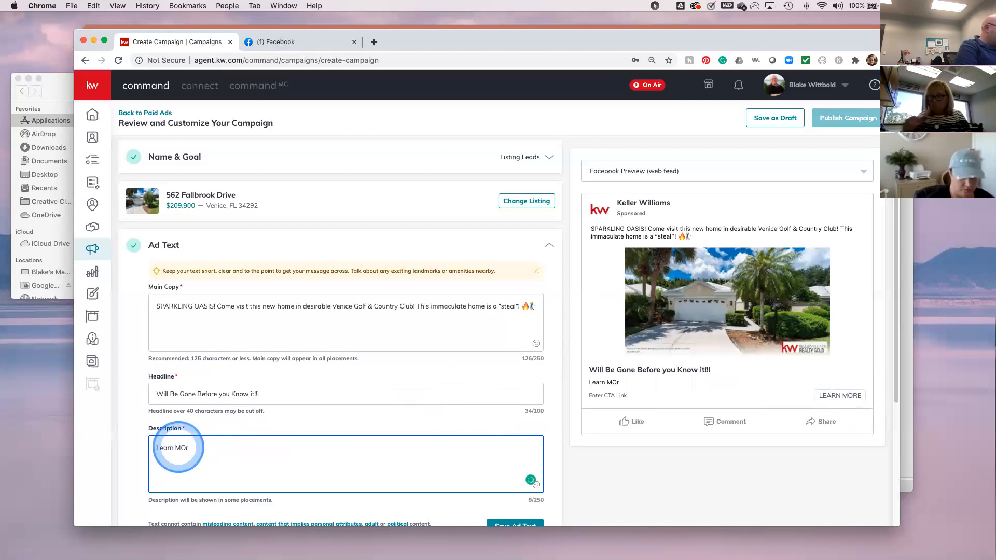
text(e by clicking the Button)
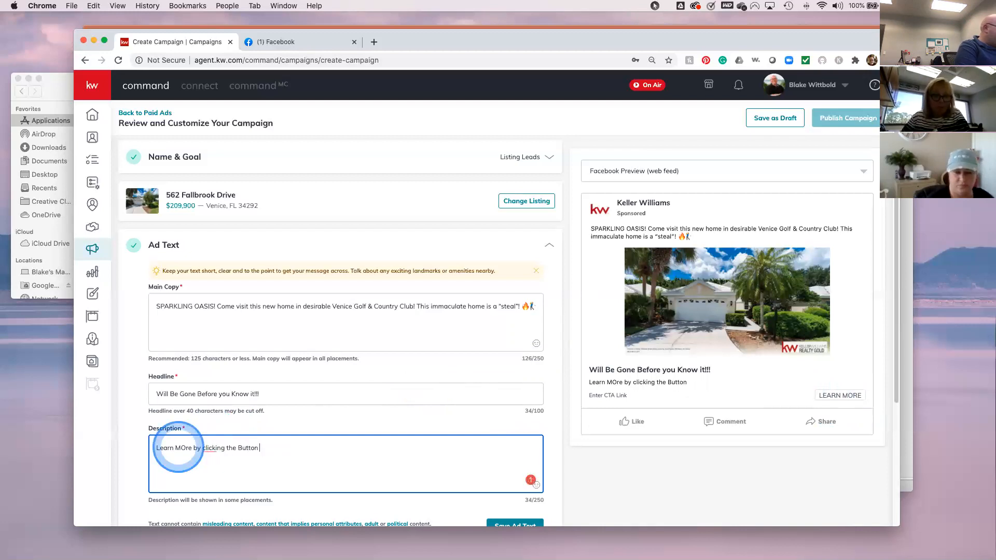
text( Now)
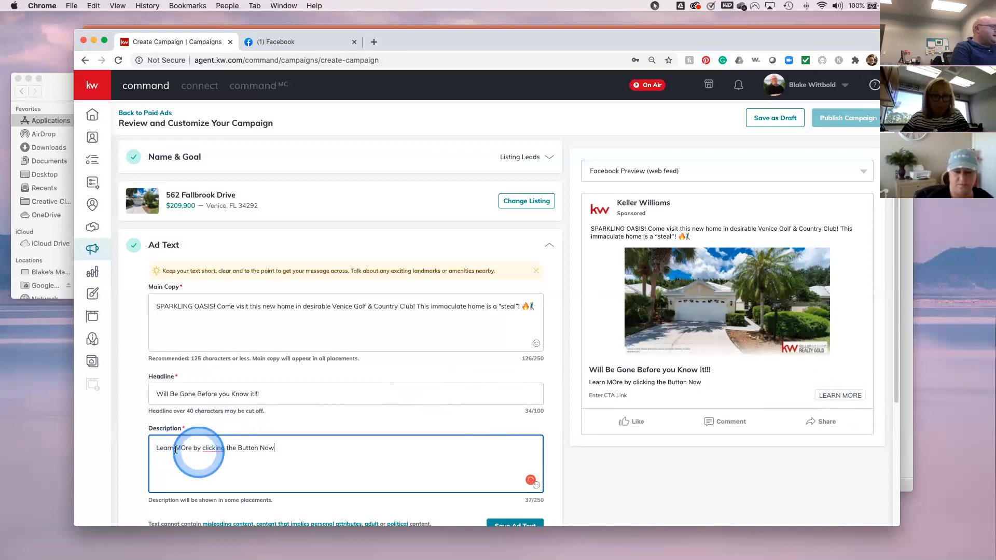
- Lowercase 'more' and 'button' in the description and end it with '!!'
click(184, 448)
key(BackSpace)
click(186, 449)
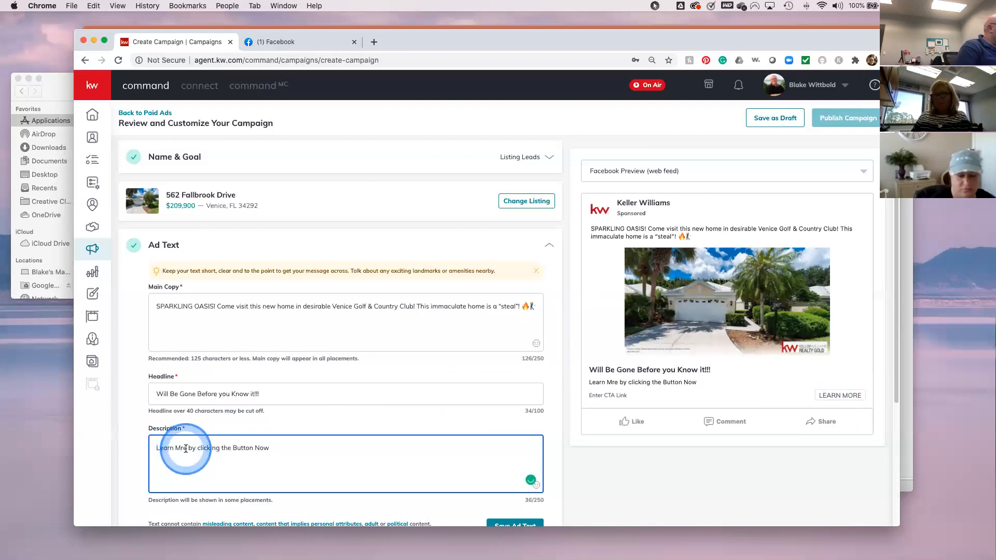
text(o)
click(183, 448)
key(BackSpace)
text(mo)
click(231, 449)
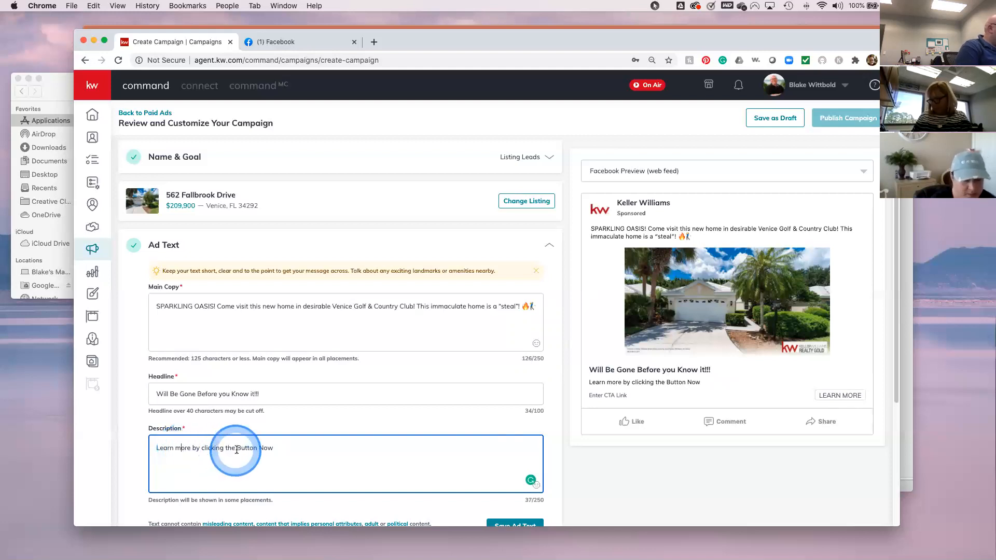
key(BackSpace)
text(b)
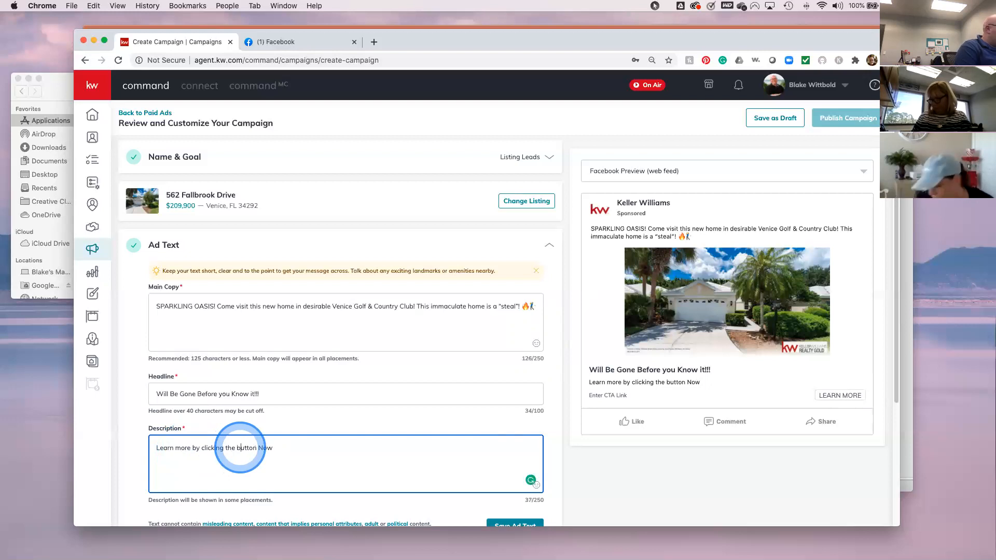
click(285, 461)
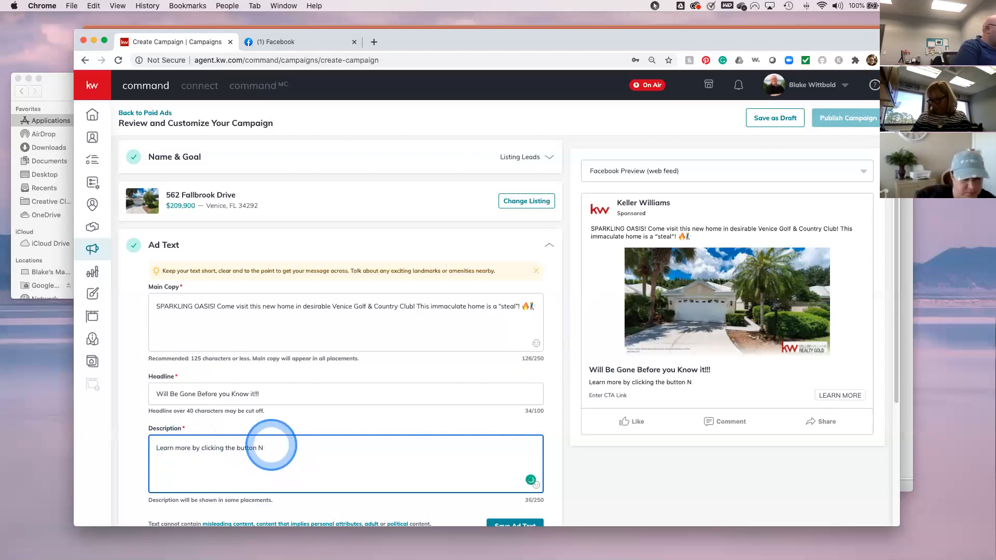
text(!!)
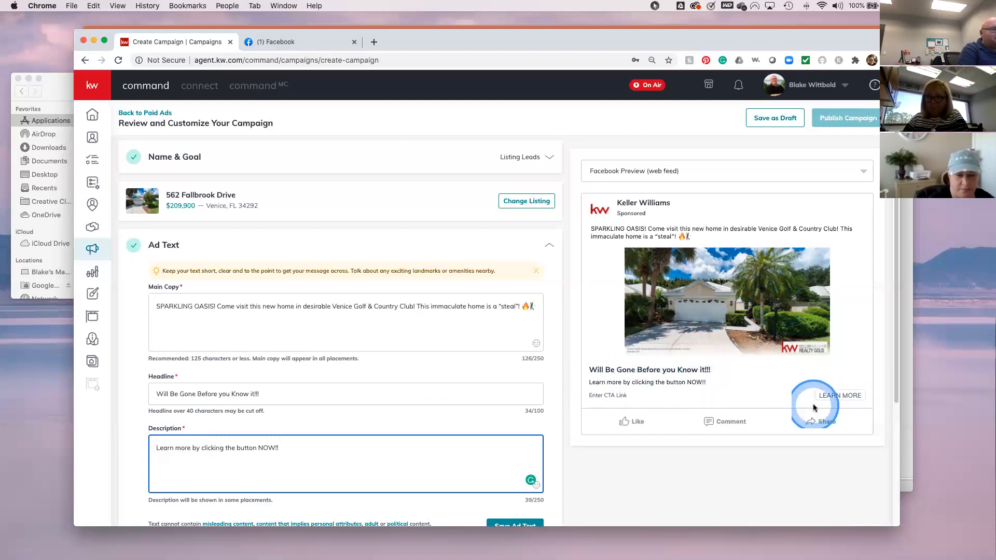
- Save the ad text, then reopen Ad Media and Ad Text to review the headline and description
scroll(314, 448, down, 1)
scroll(313, 449, down, 3)
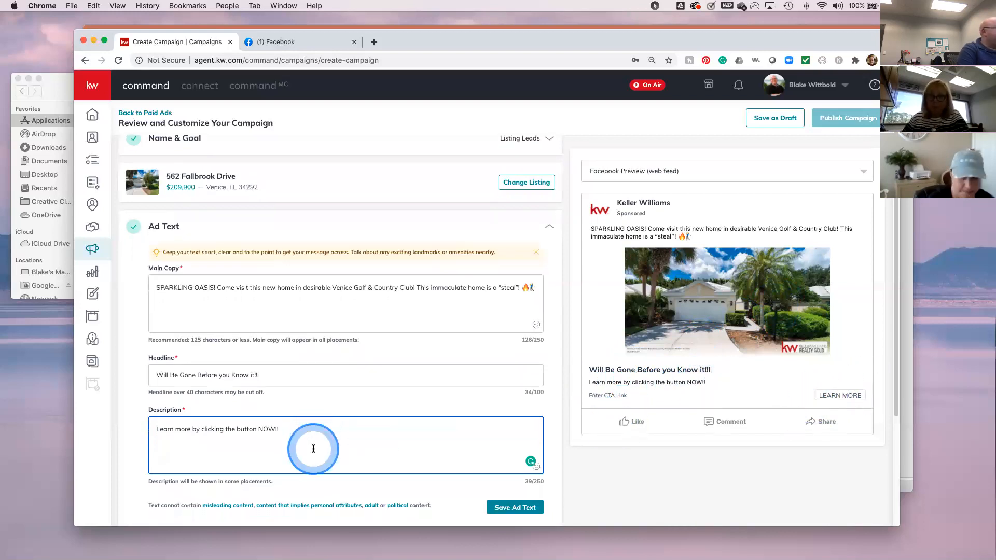
click(516, 469)
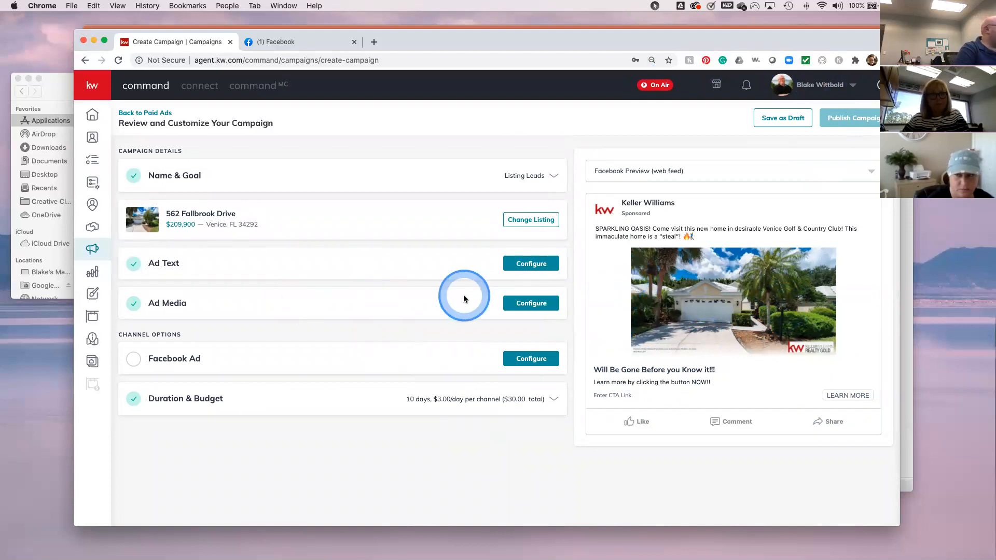
click(530, 309)
click(531, 264)
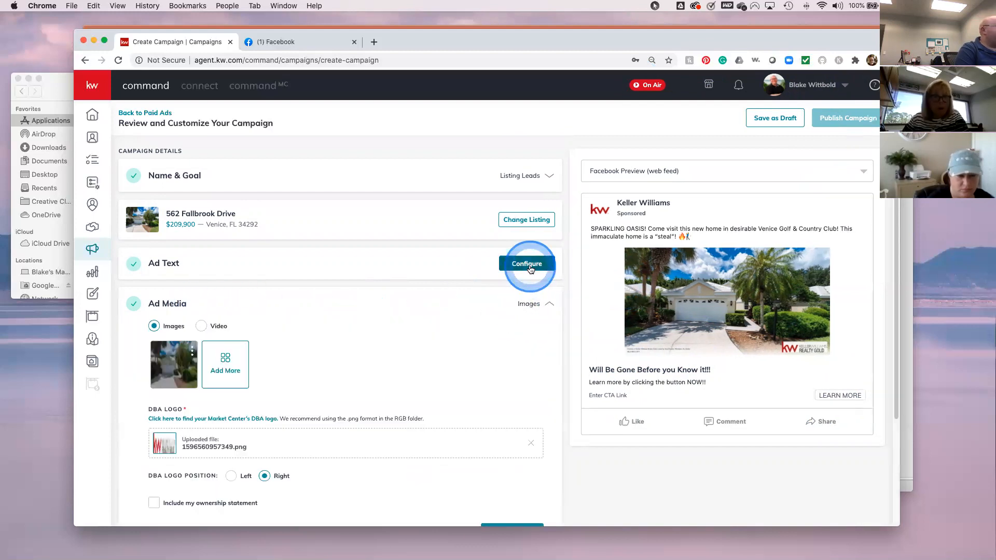
scroll(498, 446, down, 3)
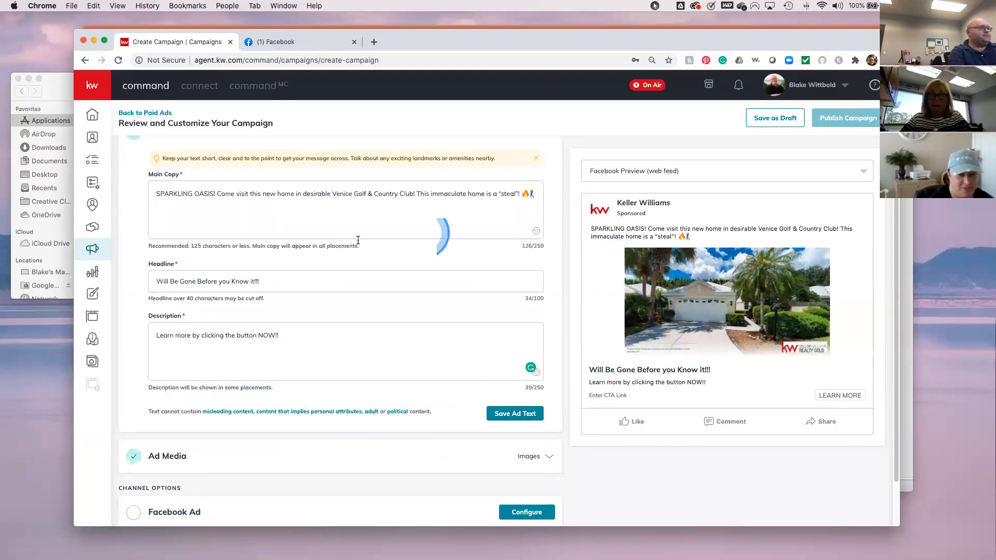
scroll(312, 436, down, 1)
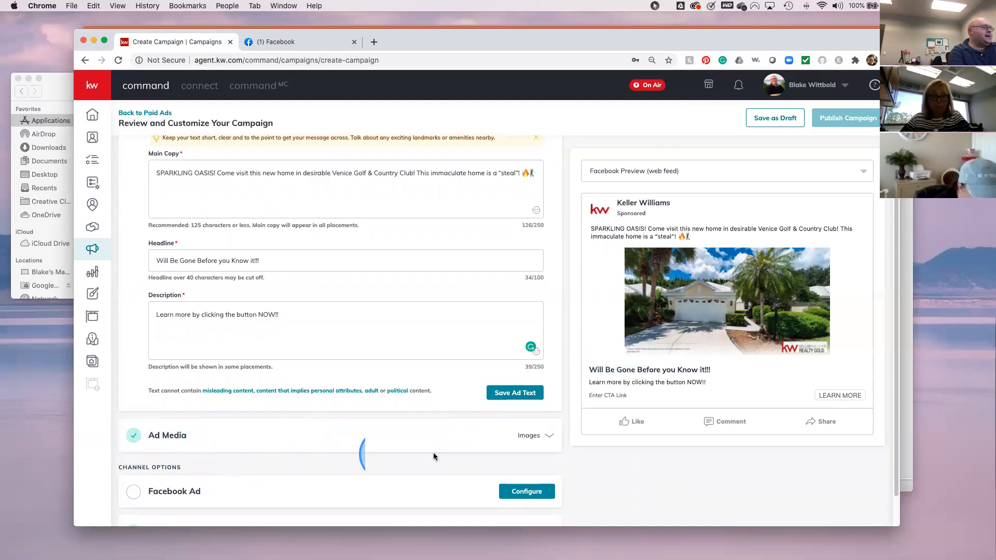
- Expand Ad Media and open Select Media with Add More
click(523, 436)
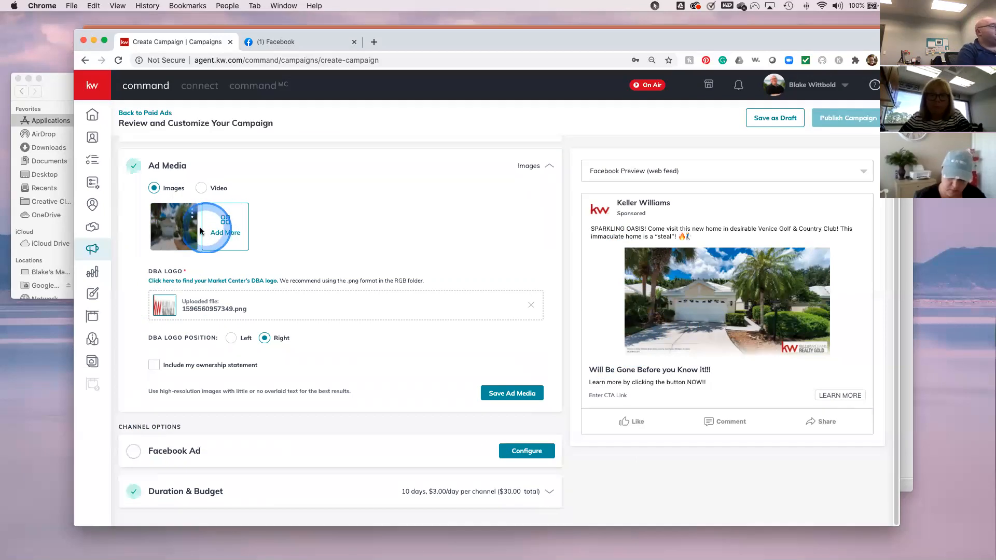
mouse_move(180, 221)
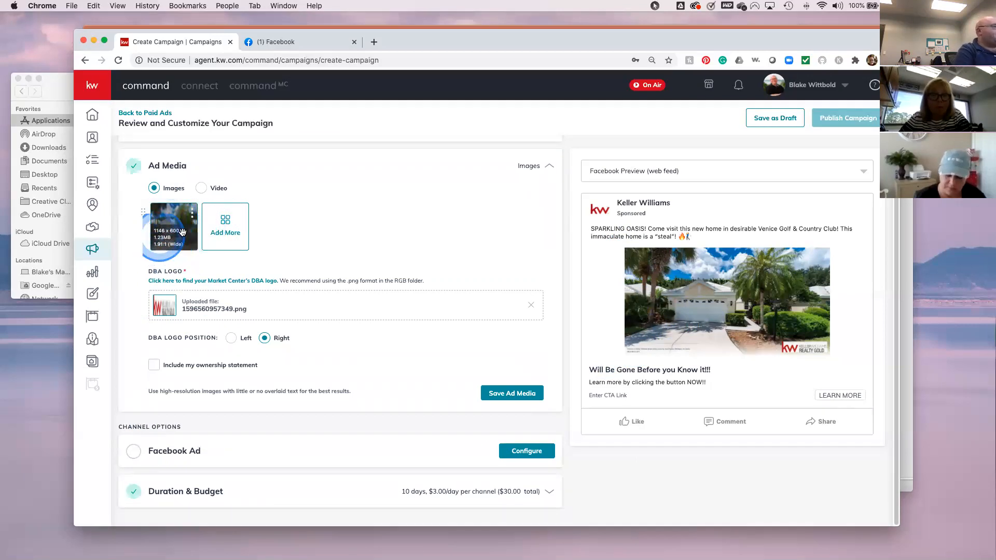
click(225, 222)
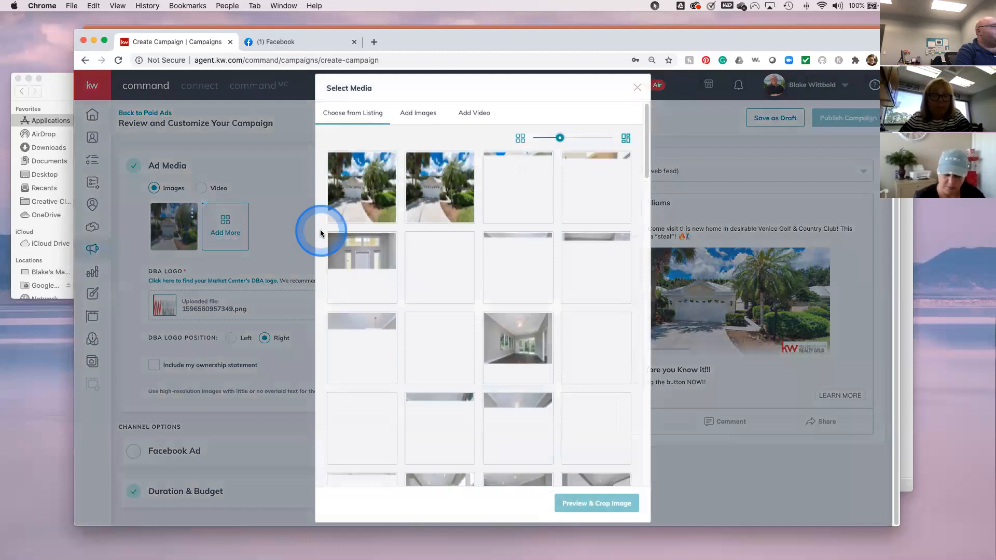
- Choose the kitchen photo from the listing's photos
click(534, 288)
scroll(542, 347, down, 3)
click(547, 354)
scroll(549, 358, down, 2)
click(549, 358)
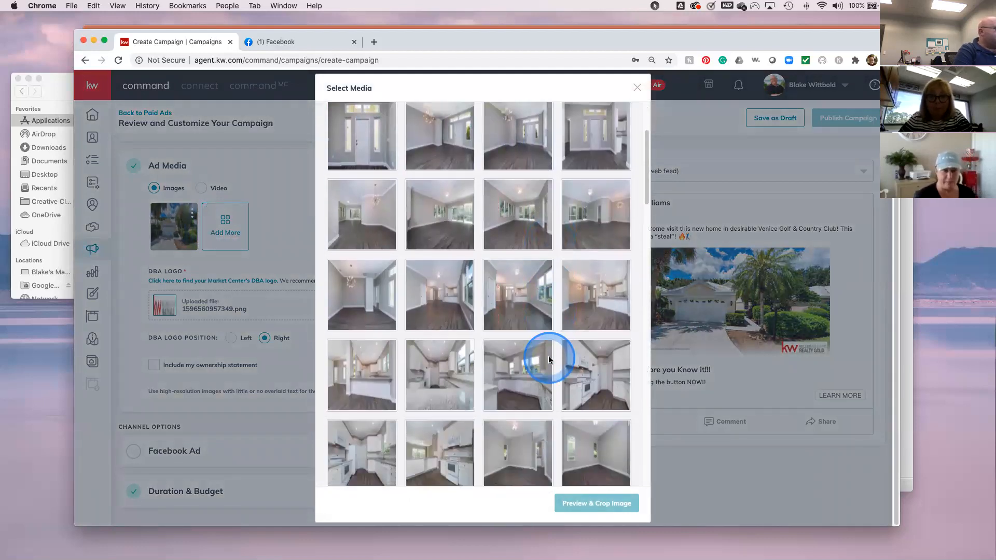
scroll(549, 362, down, 5)
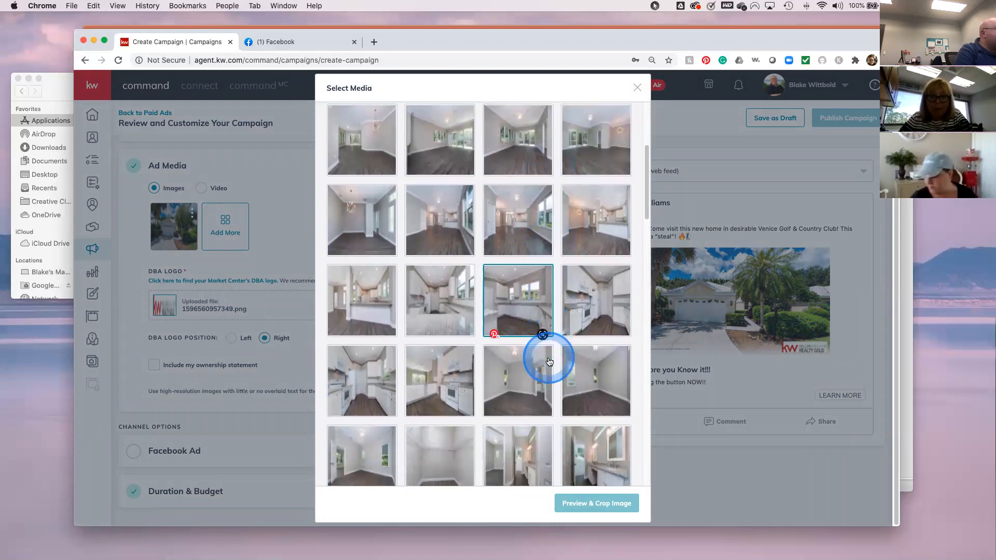
click(549, 362)
scroll(550, 361, up, 3)
click(548, 336)
click(552, 252)
click(527, 187)
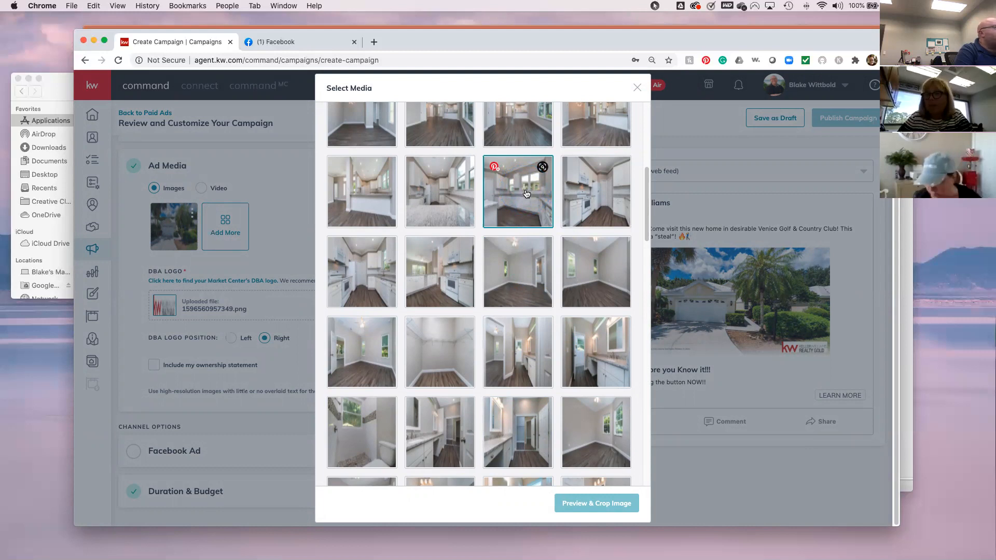
scroll(527, 223, down, 1)
click(527, 224)
scroll(528, 224, down, 1)
scroll(527, 221, up, 1)
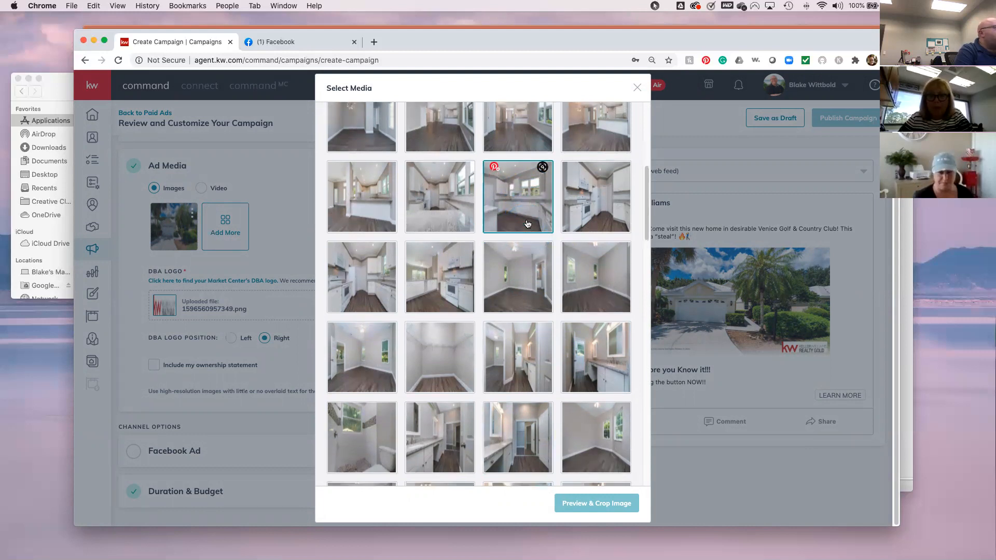
click(521, 206)
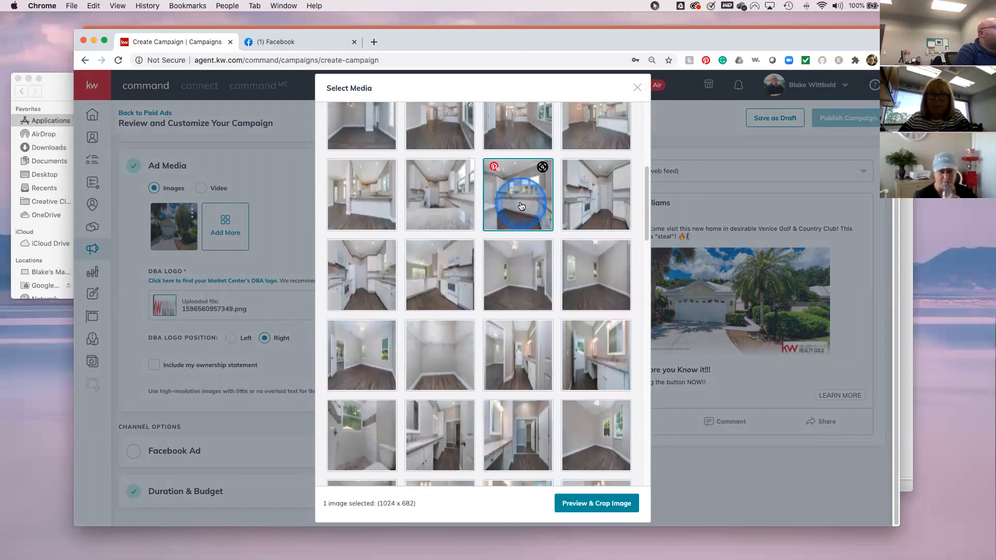
- Crop the kitchen photo to wide format, shifted slightly lower, and save it
click(603, 502)
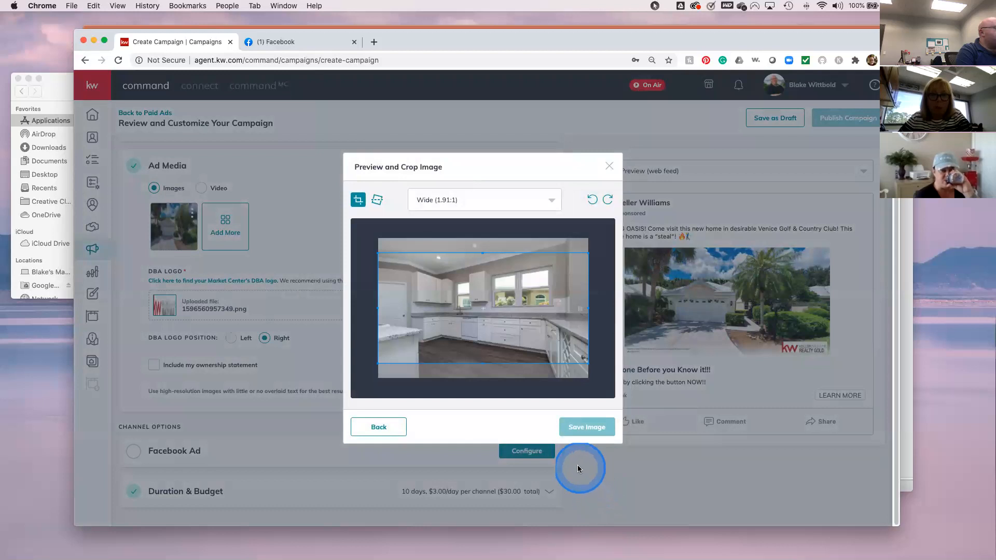
drag(494, 312, 489, 320)
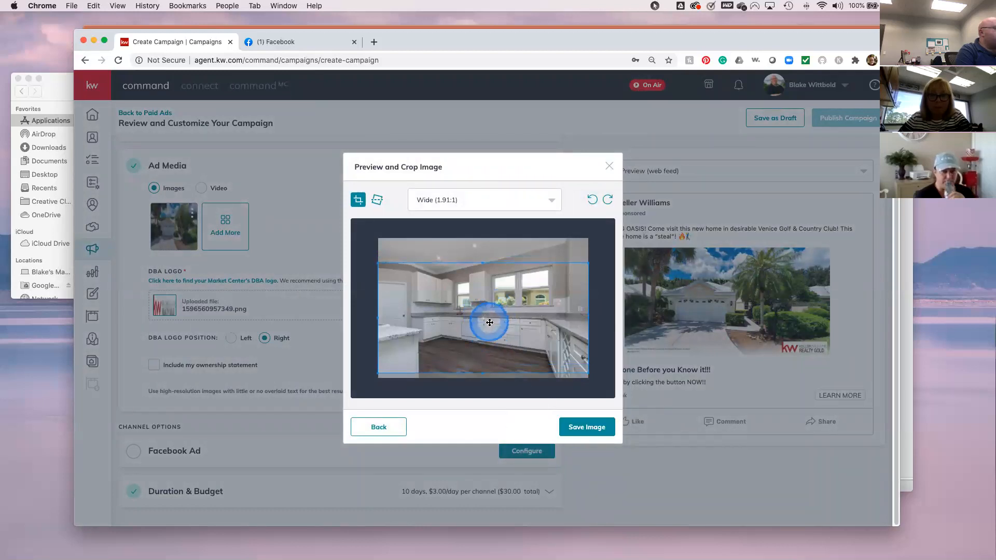
click(587, 428)
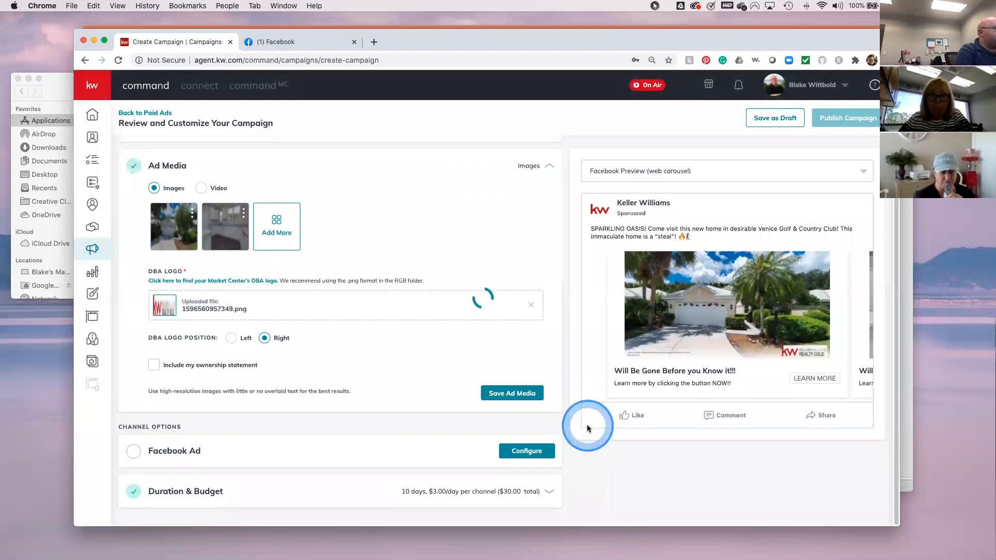
click(281, 230)
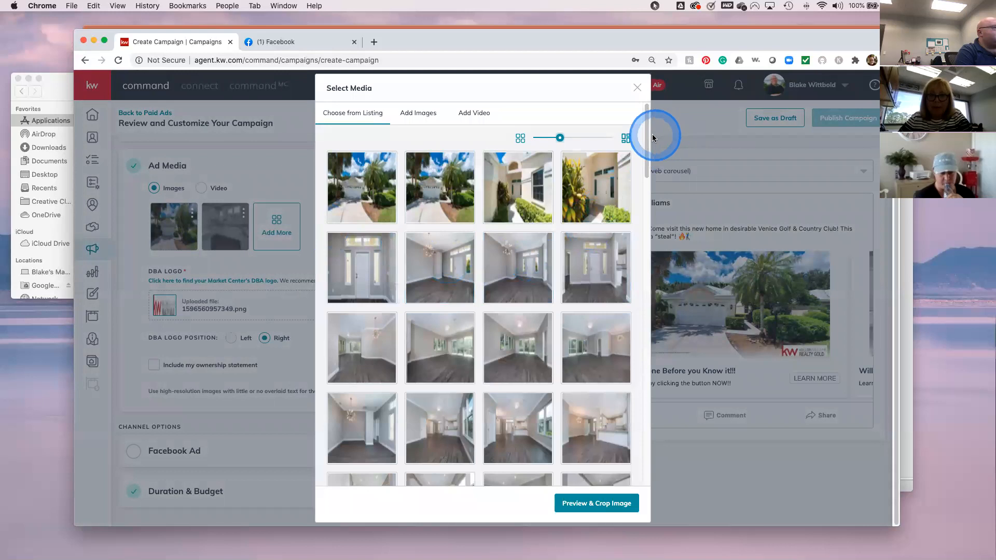
- Select the aerial rooftop photo, crop it to Wide (1.91:1) and save it
drag(643, 135, 645, 362)
click(486, 164)
click(447, 151)
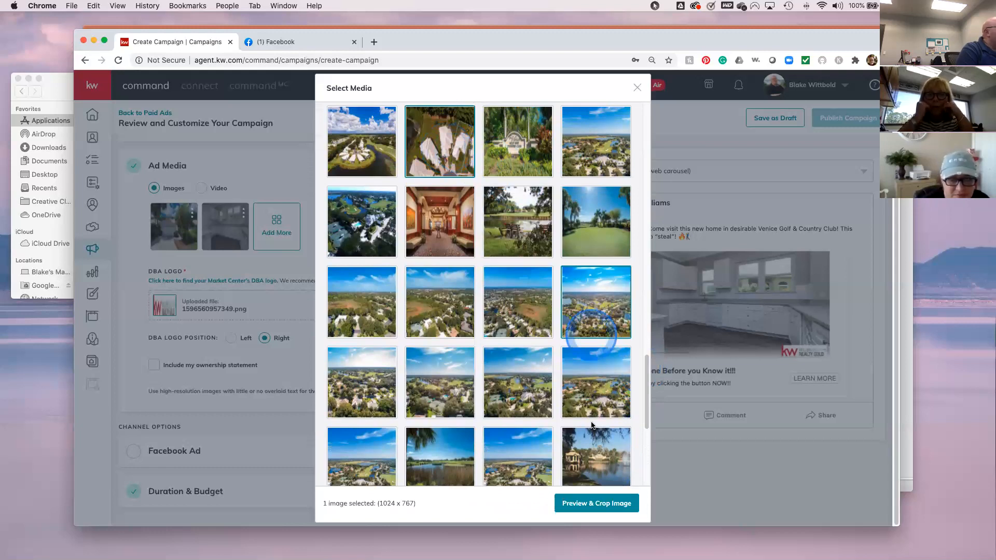
click(603, 508)
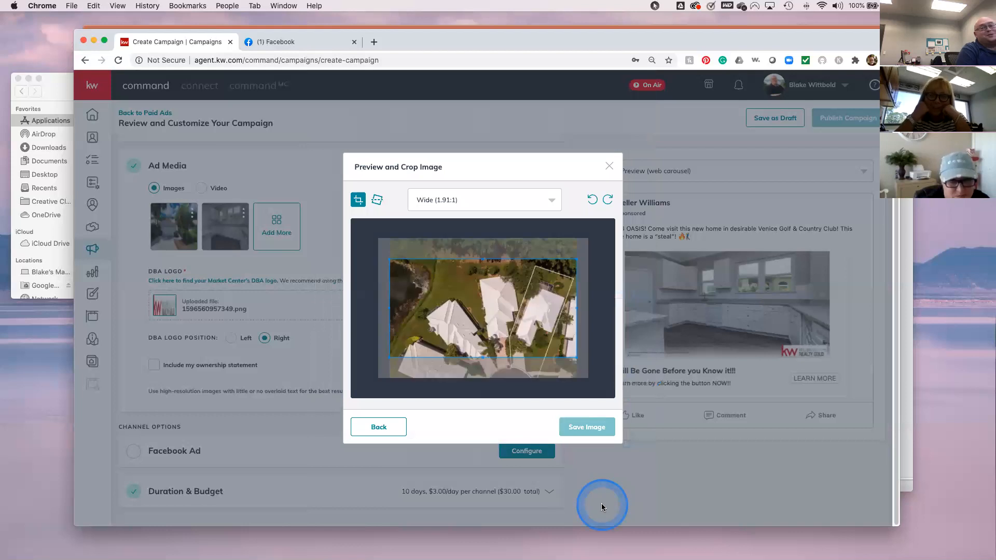
drag(493, 308, 513, 291)
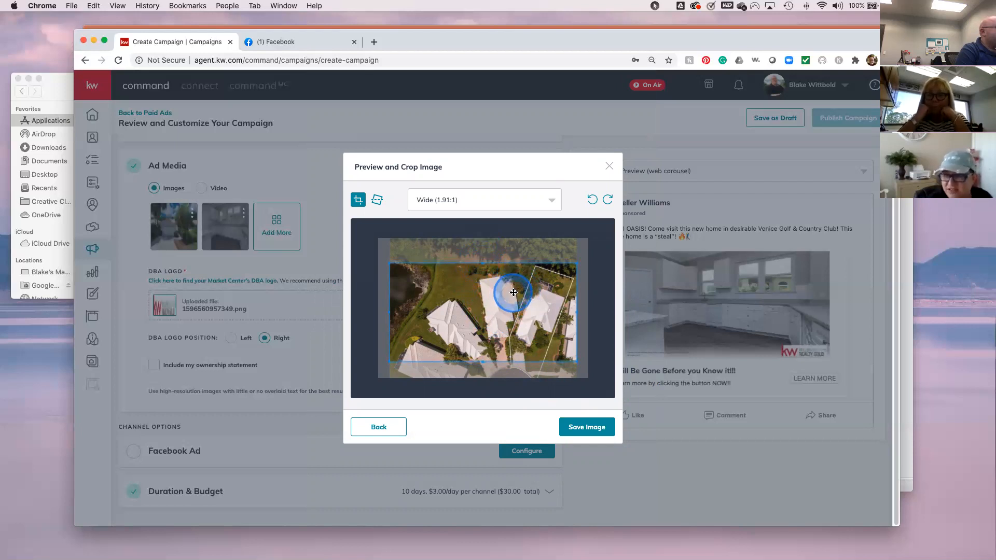
click(587, 424)
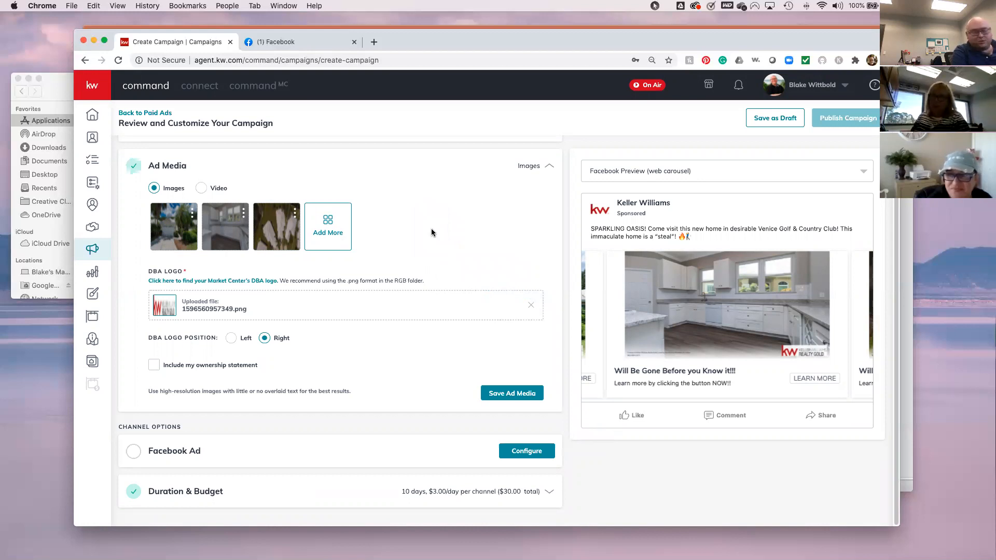
click(327, 235)
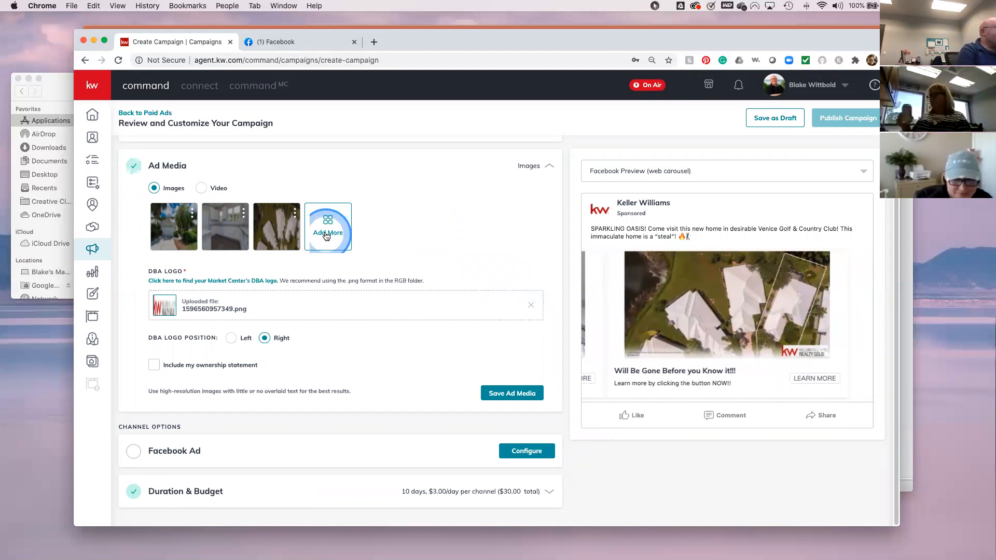
click(837, 298)
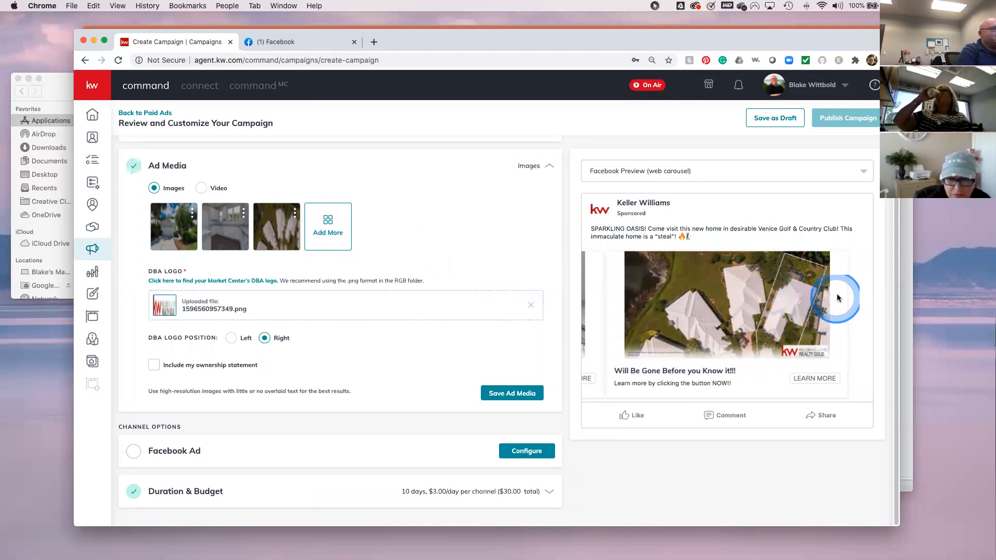
drag(679, 303, 900, 295)
drag(718, 303, 880, 302)
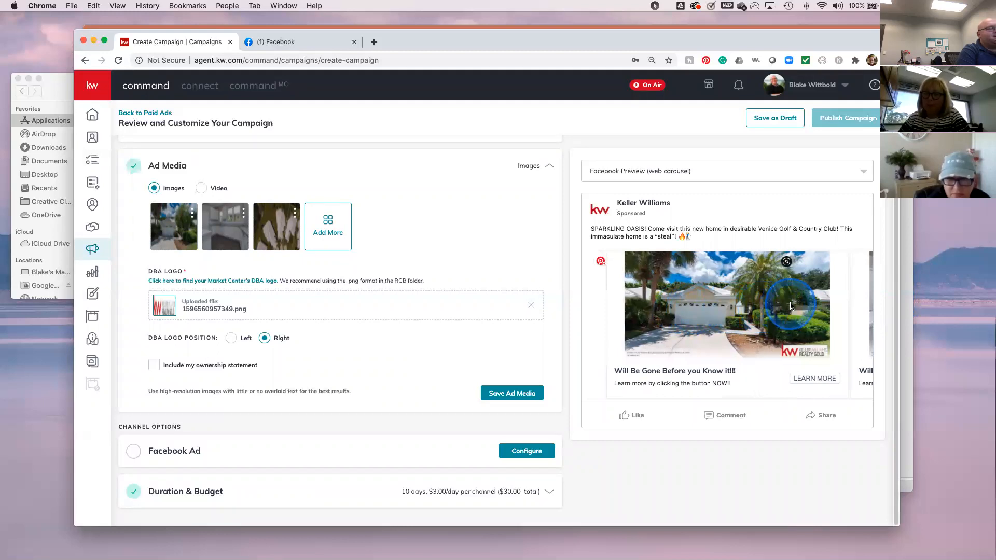
drag(789, 306, 588, 313)
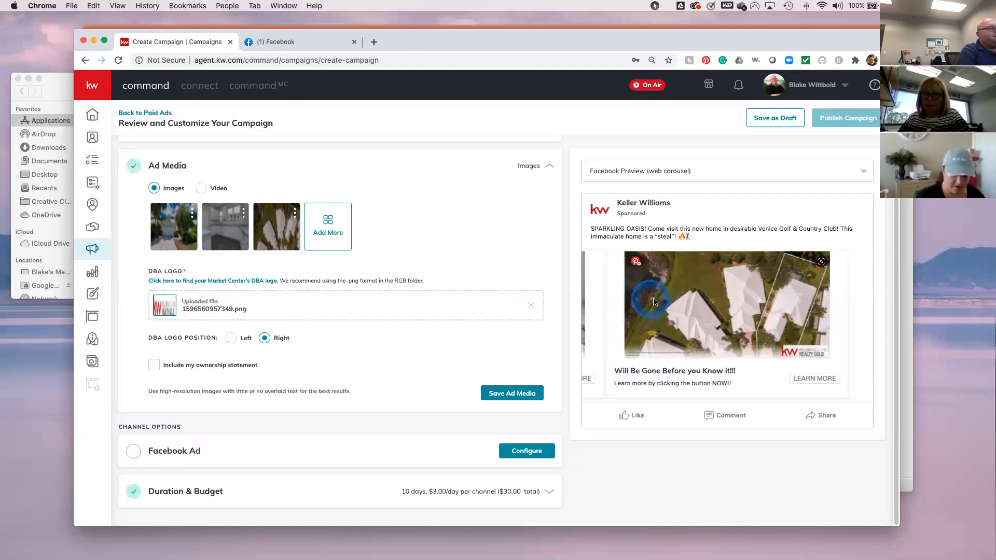
drag(646, 301, 841, 293)
drag(662, 296, 856, 297)
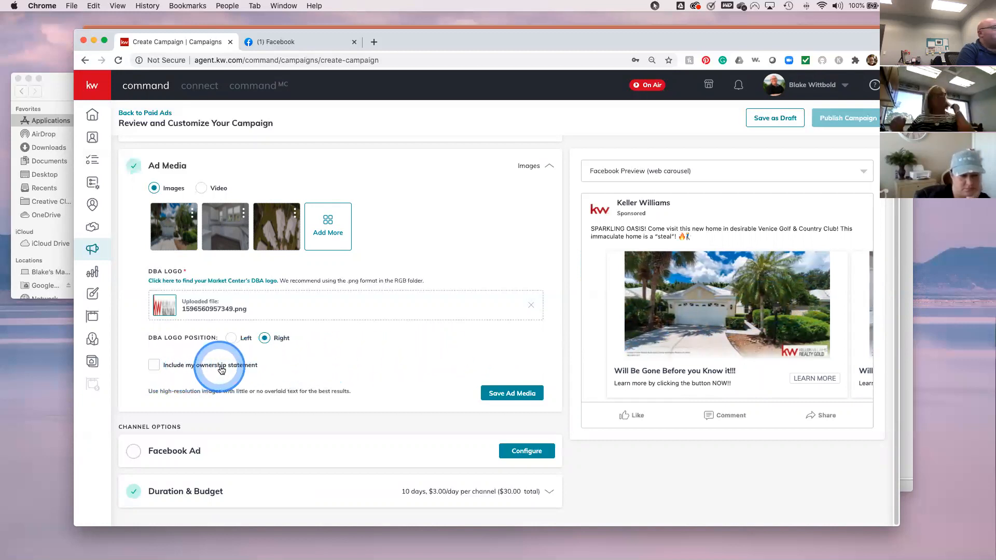
- Include the ownership statement on the ad images and apply it
click(155, 366)
click(170, 403)
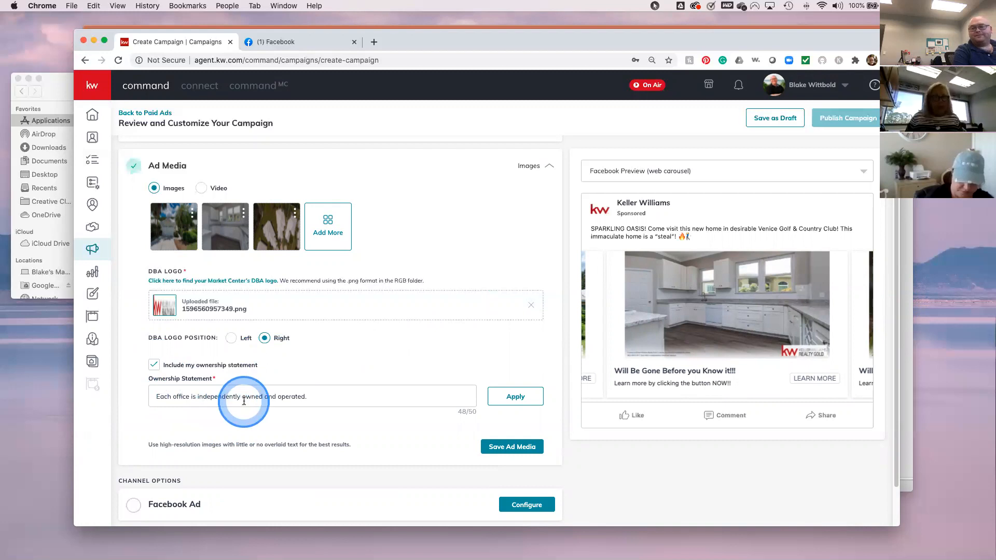
click(225, 351)
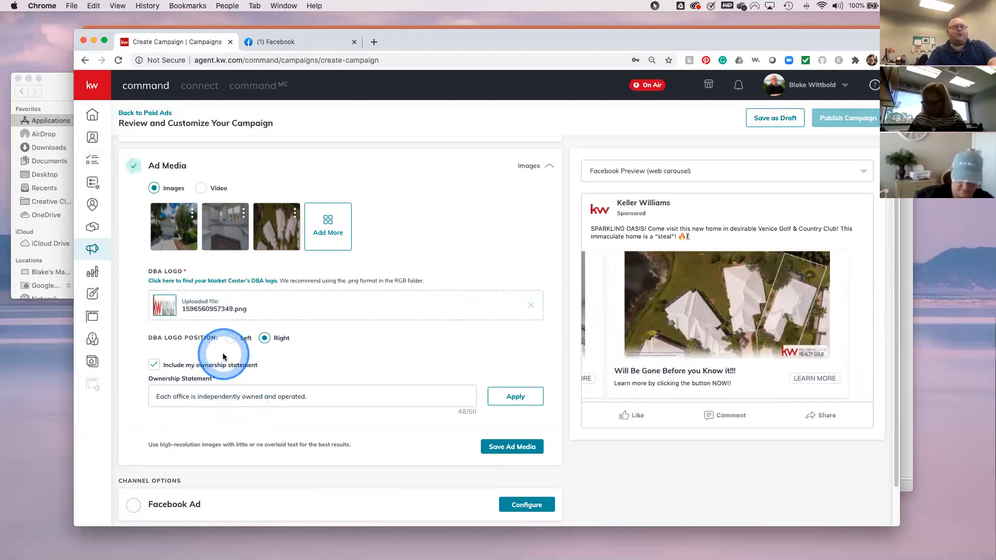
click(298, 393)
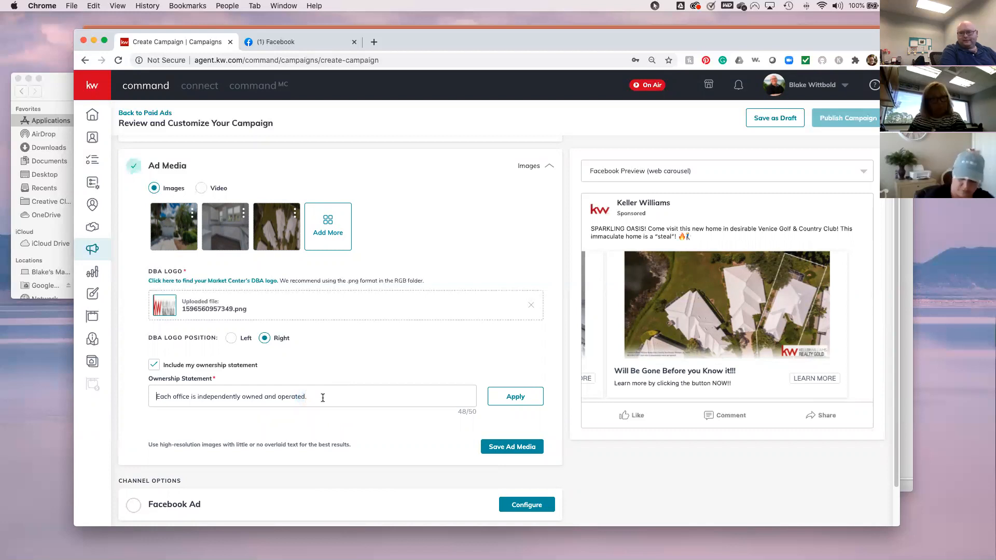
click(323, 398)
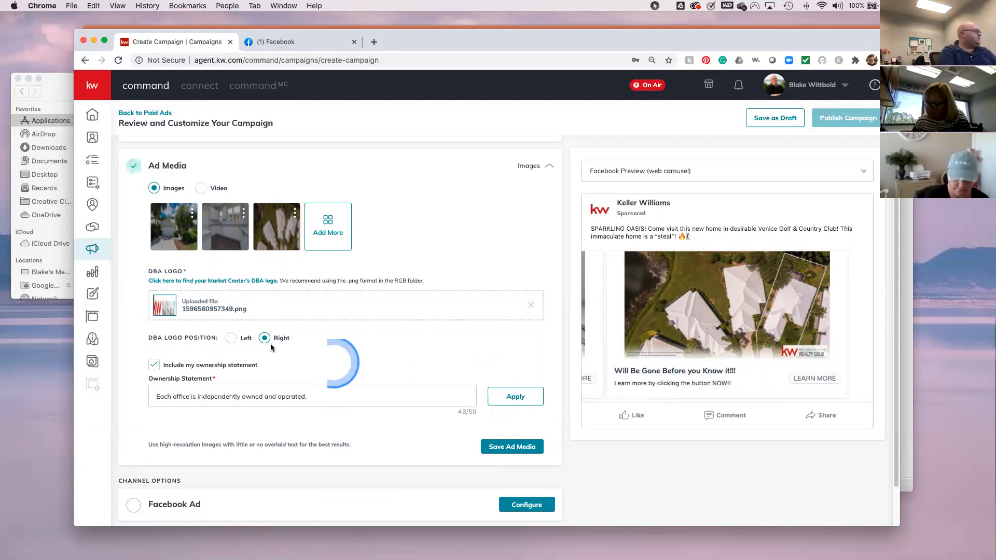
click(517, 397)
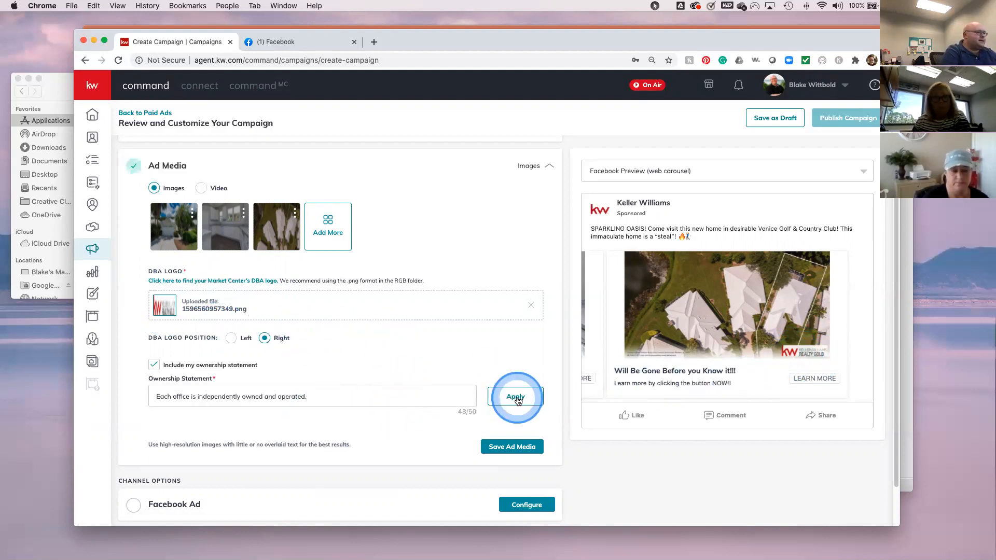
click(634, 347)
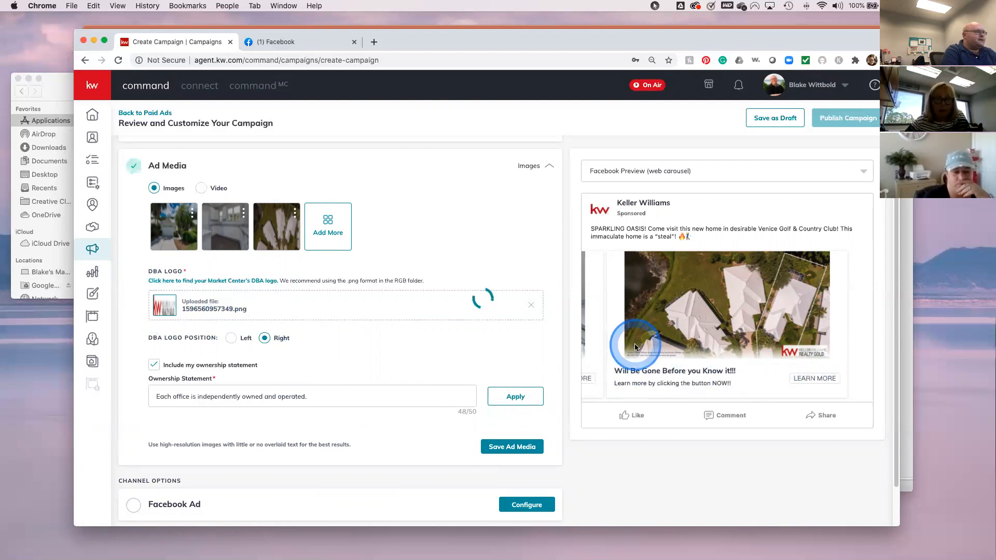
- Save the ad media settings
click(396, 446)
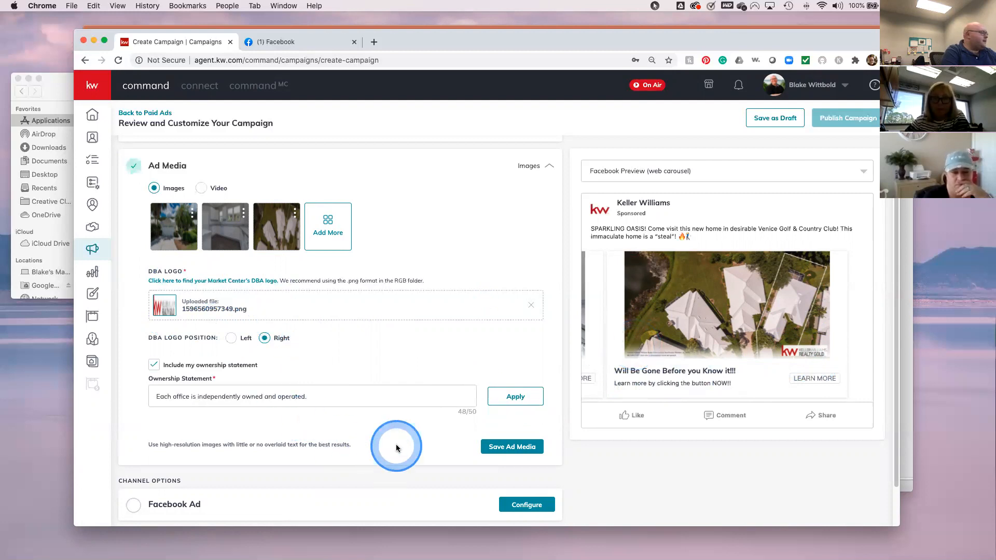
click(499, 449)
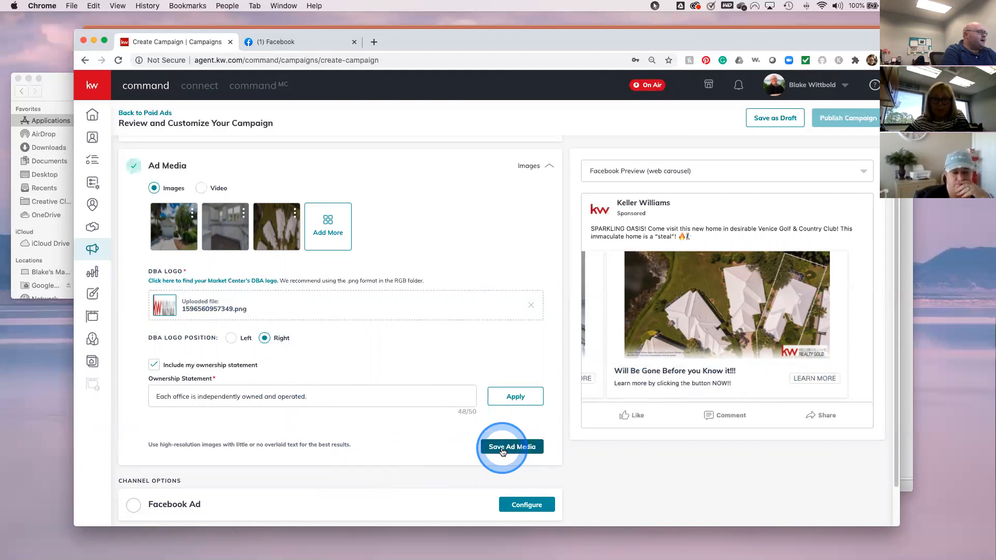
click(487, 366)
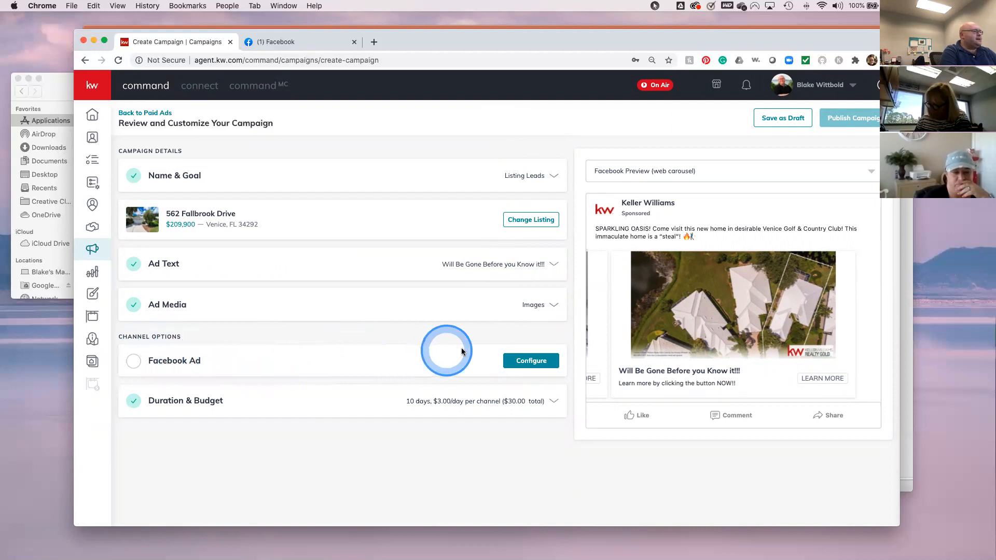
- Choose the Realtor - Keller Williams Realty Gold page in the Facebook Ad options
click(536, 360)
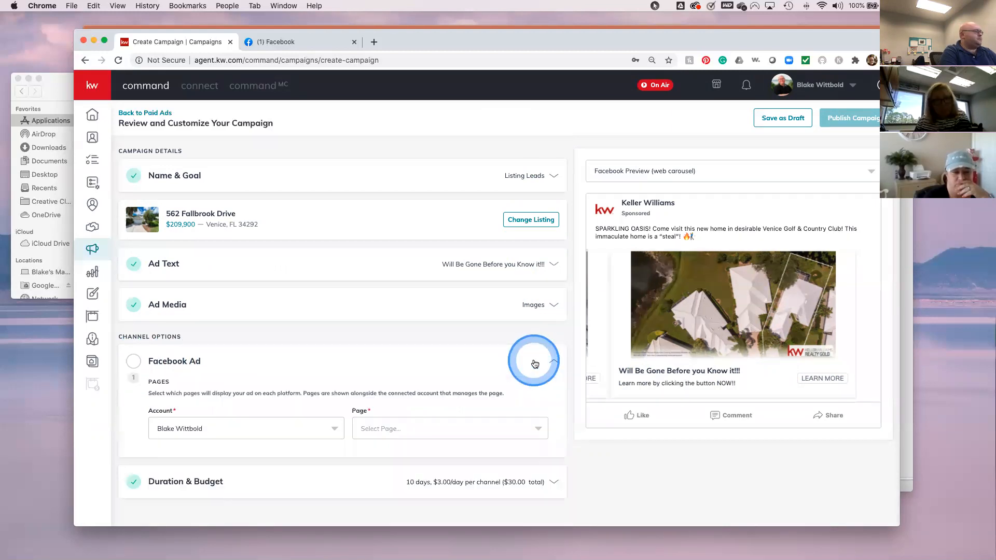
scroll(413, 380, down, 2)
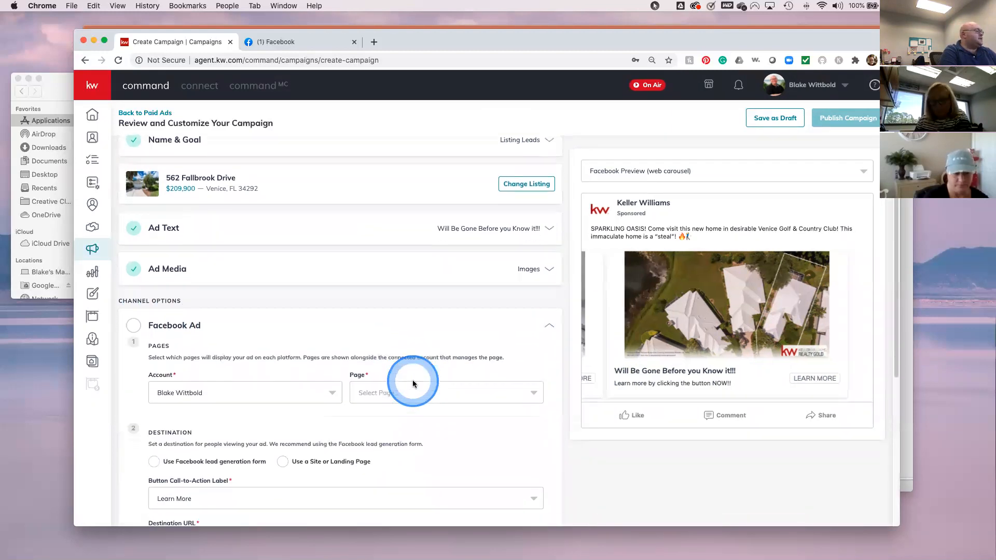
scroll(505, 417, down, 2)
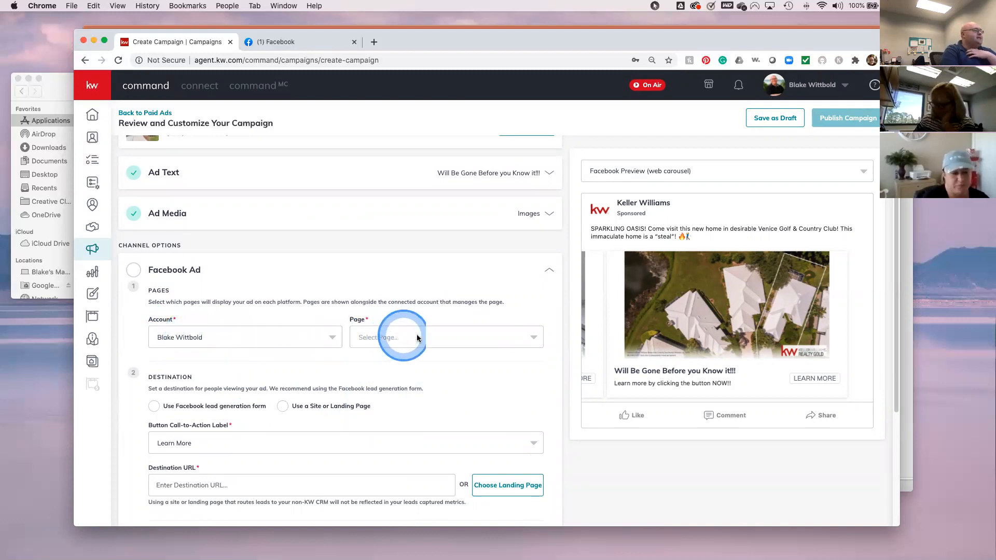
click(531, 338)
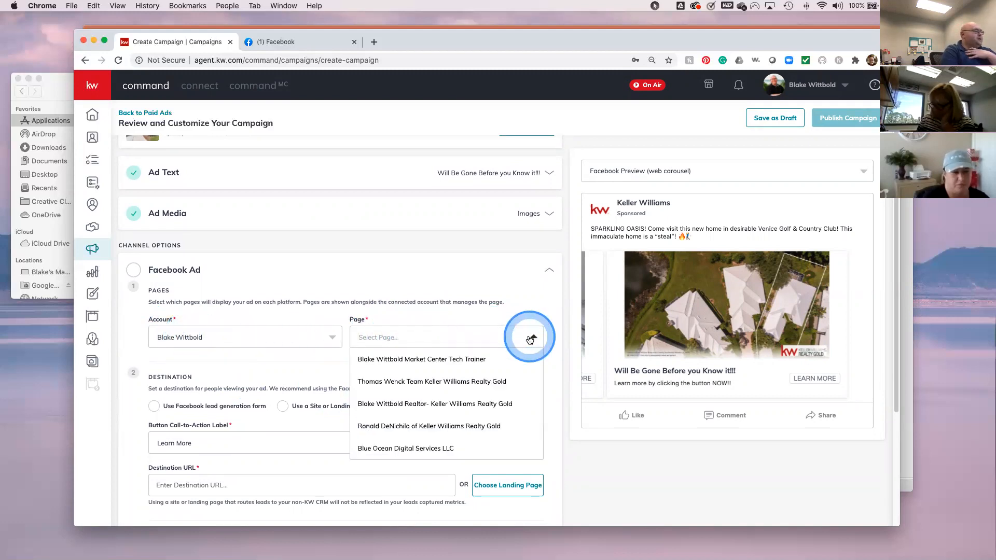
click(414, 404)
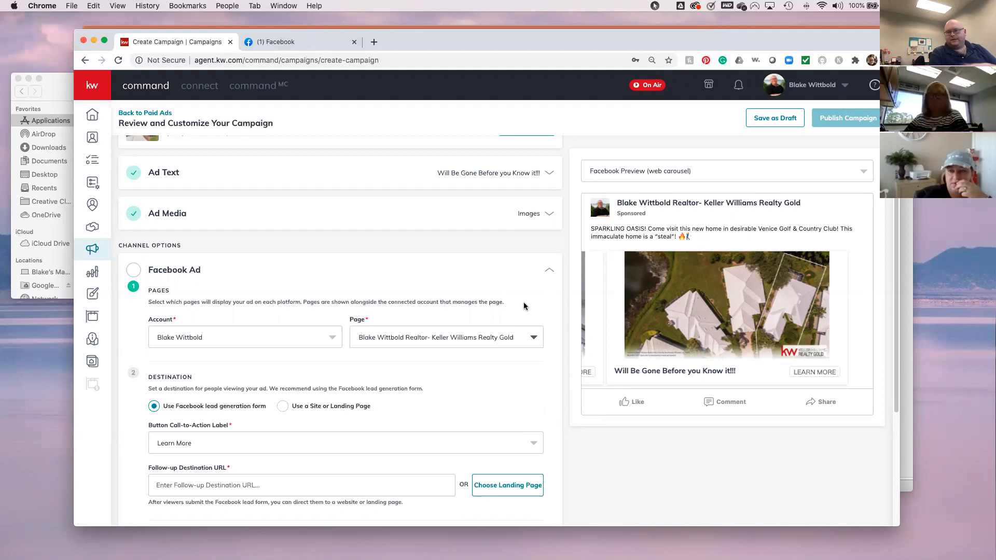
click(524, 305)
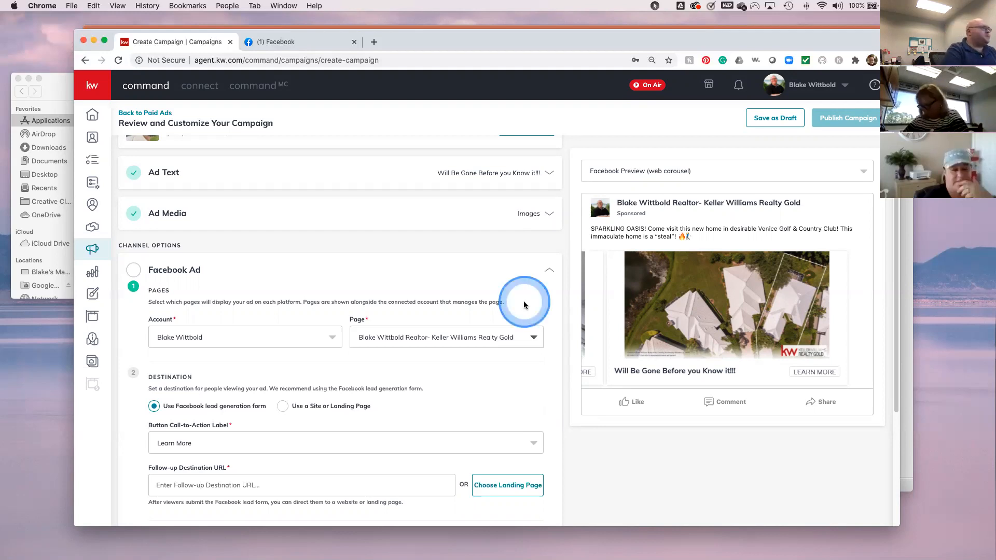
click(488, 374)
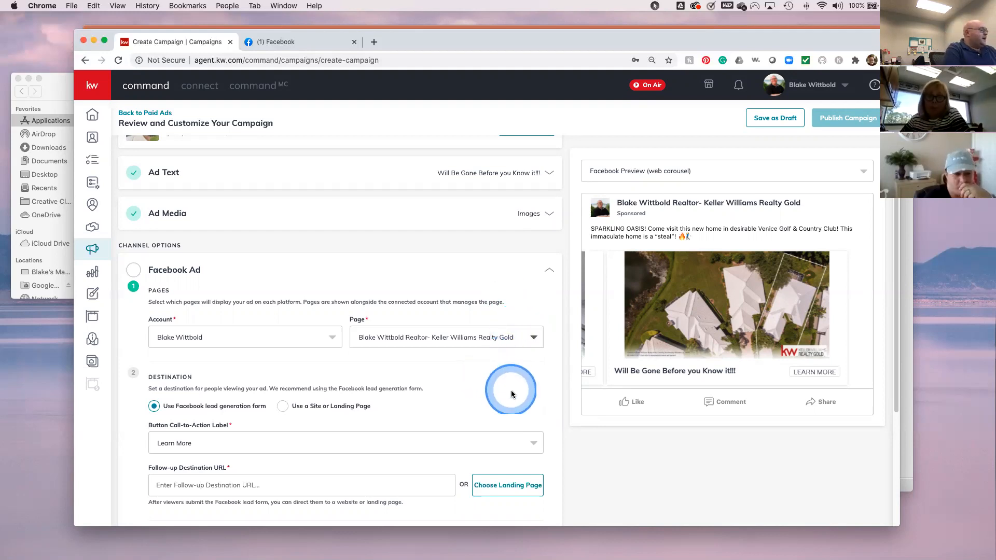
scroll(512, 394, down, 1)
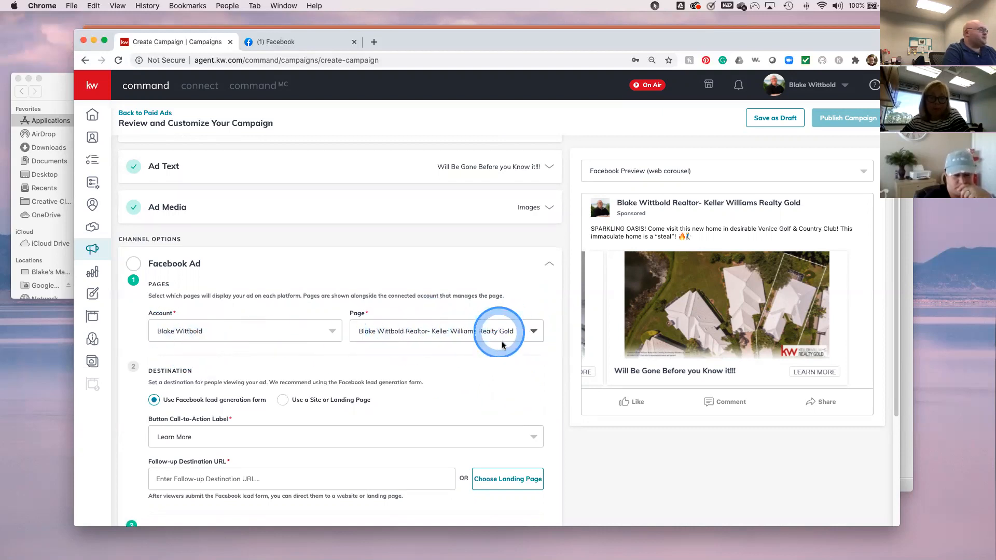
scroll(451, 430, down, 2)
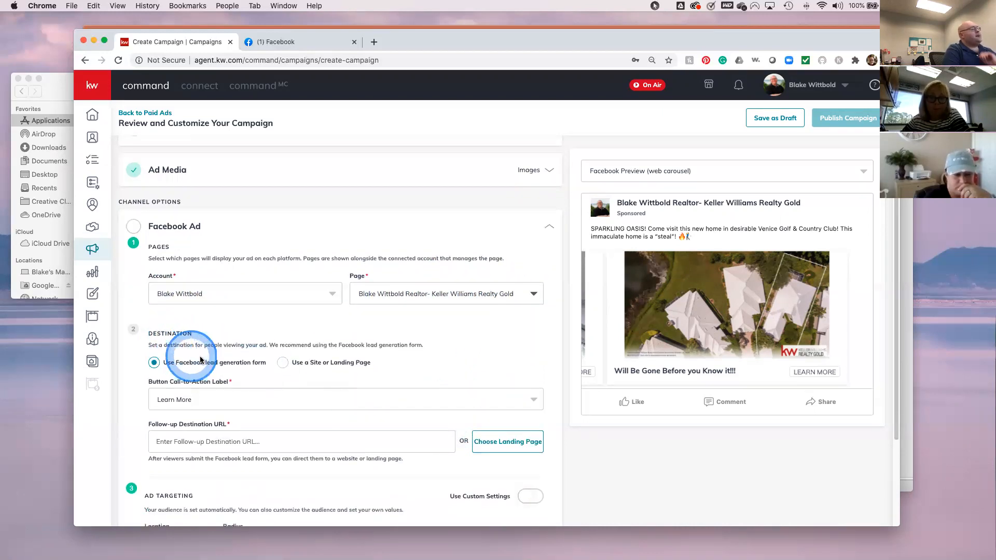
scroll(222, 366, down, 2)
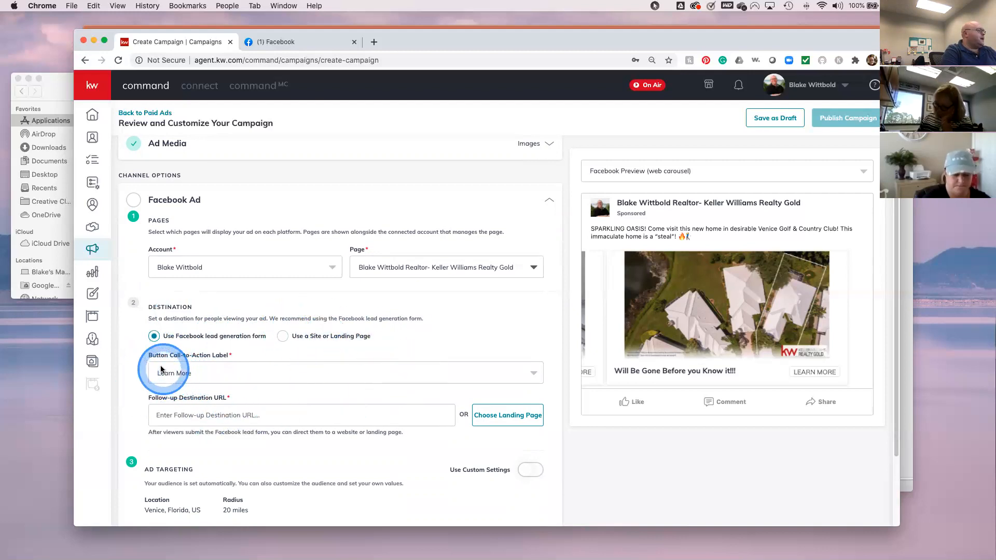
click(516, 376)
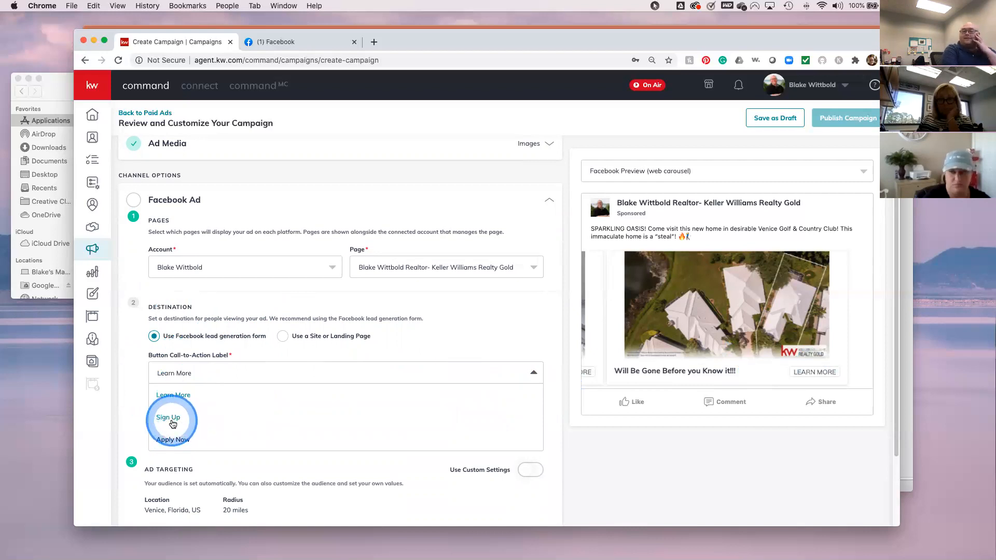
click(173, 424)
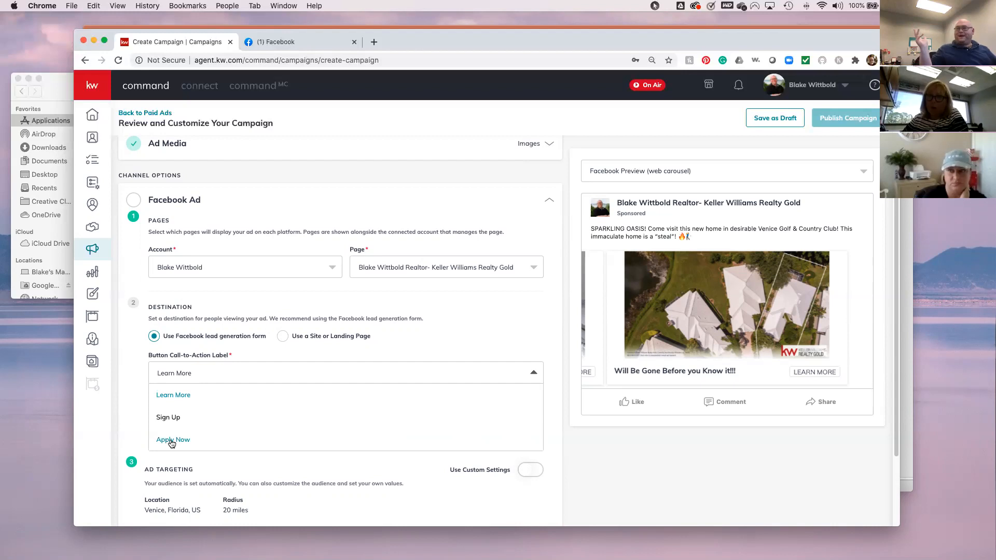
drag(172, 444, 182, 397)
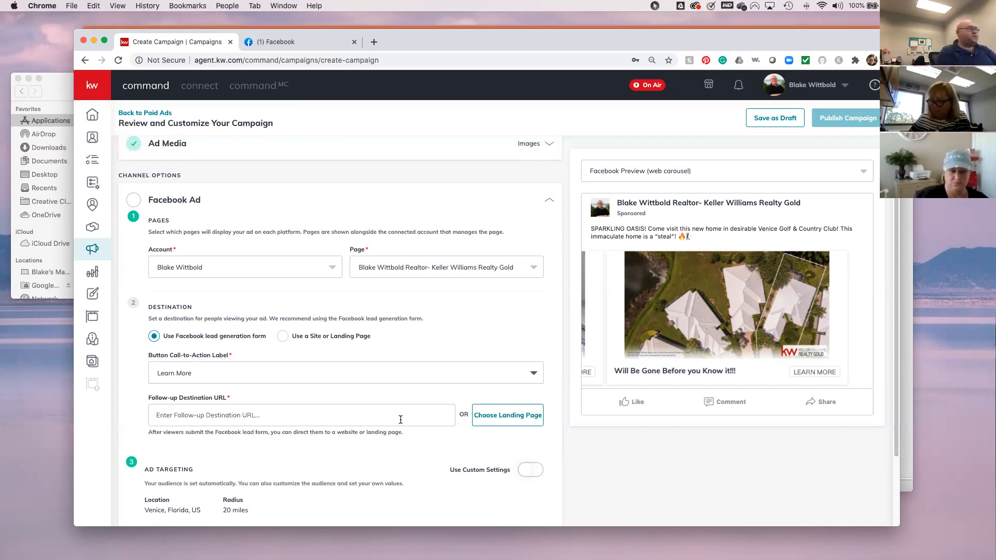
click(386, 46)
text(blak)
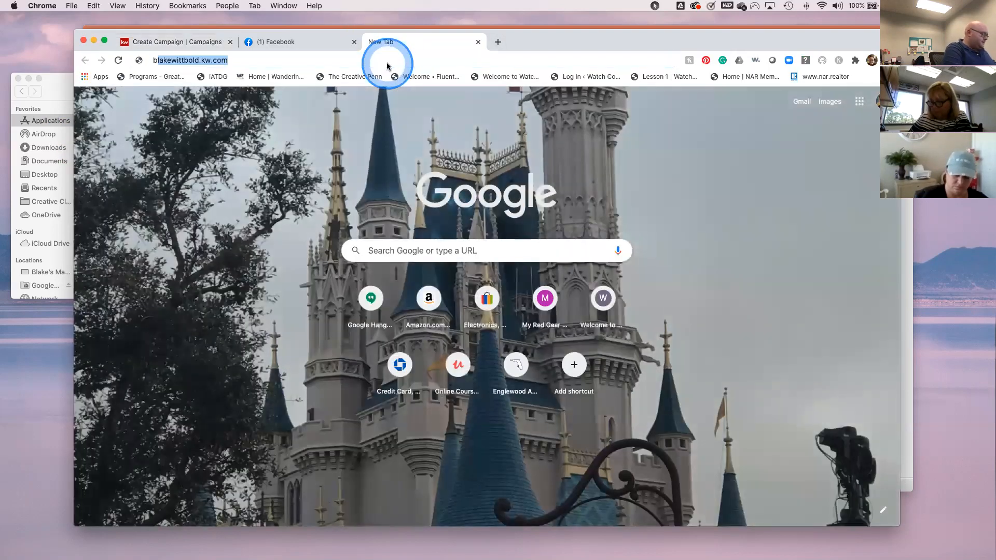
text(e)
key(Return)
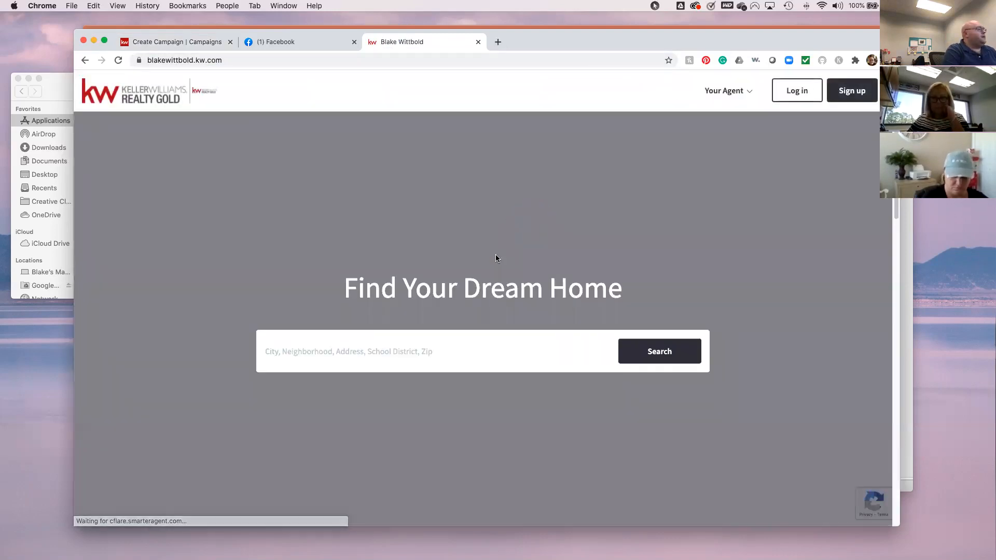
click(352, 352)
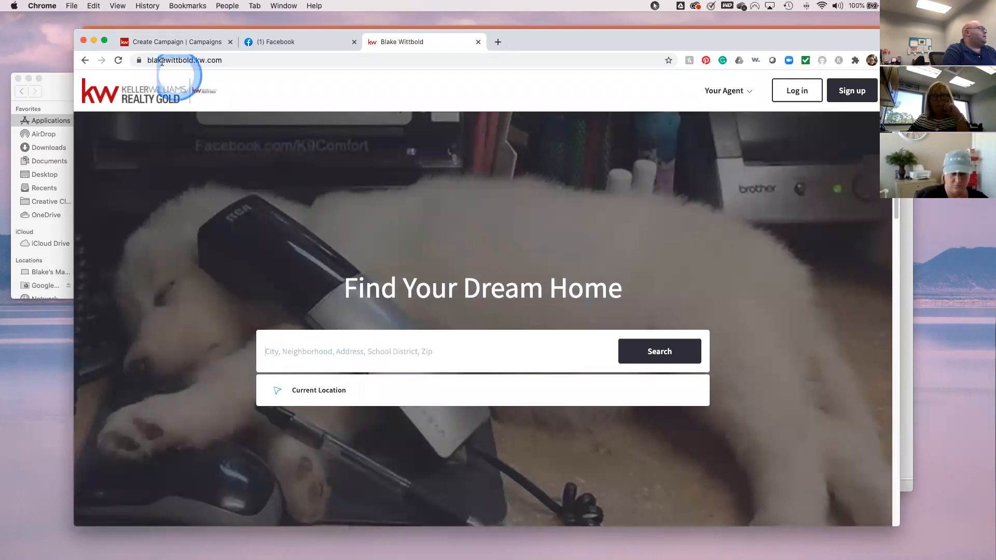
click(164, 46)
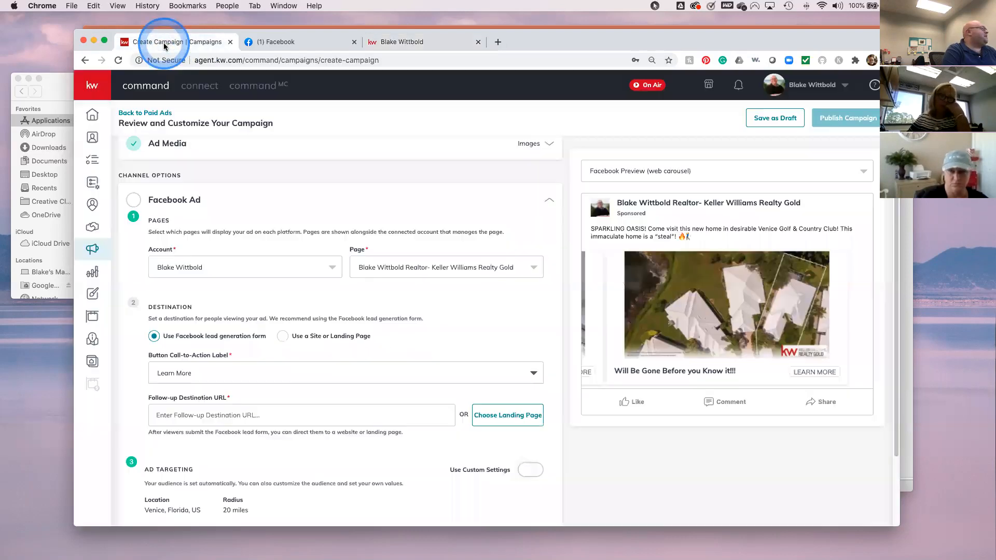
scroll(247, 250, up, 3)
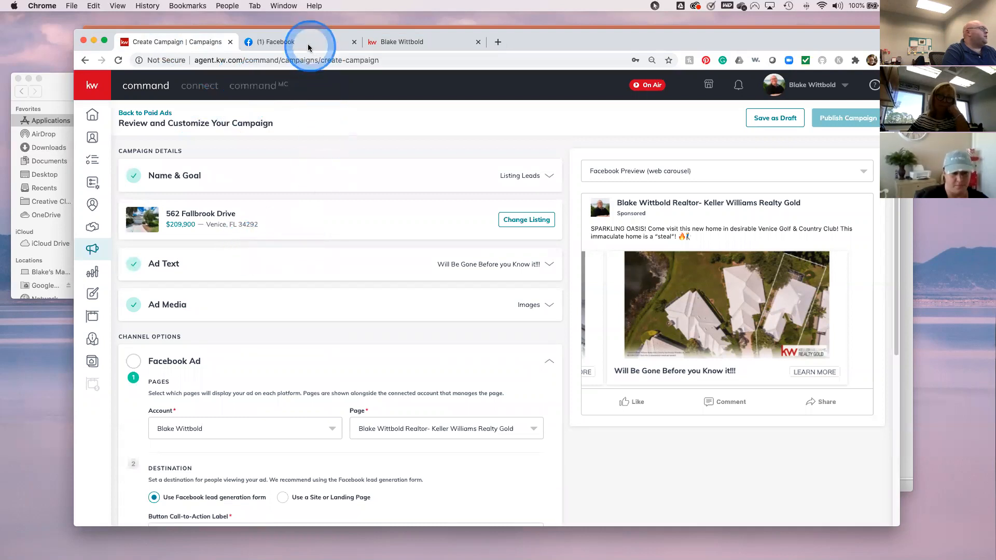
click(380, 44)
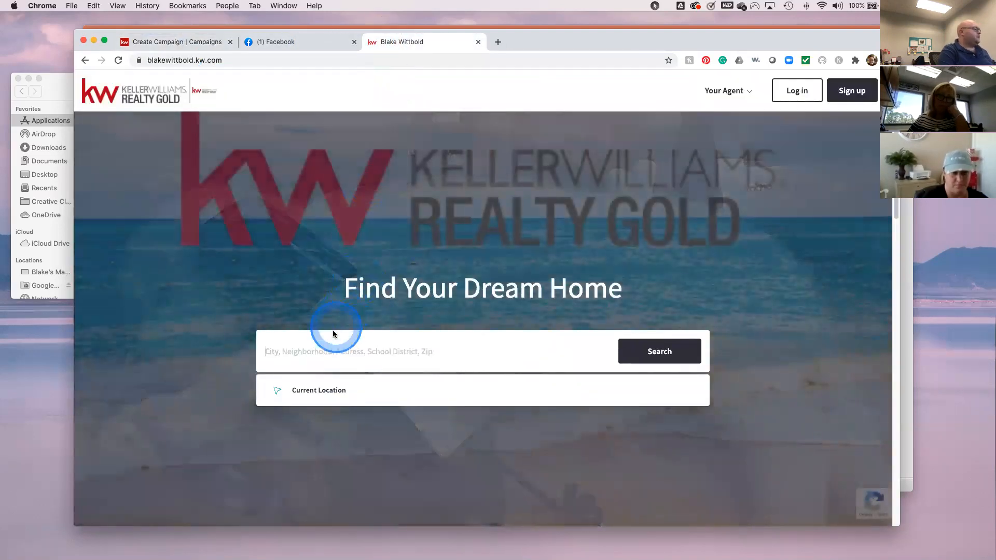
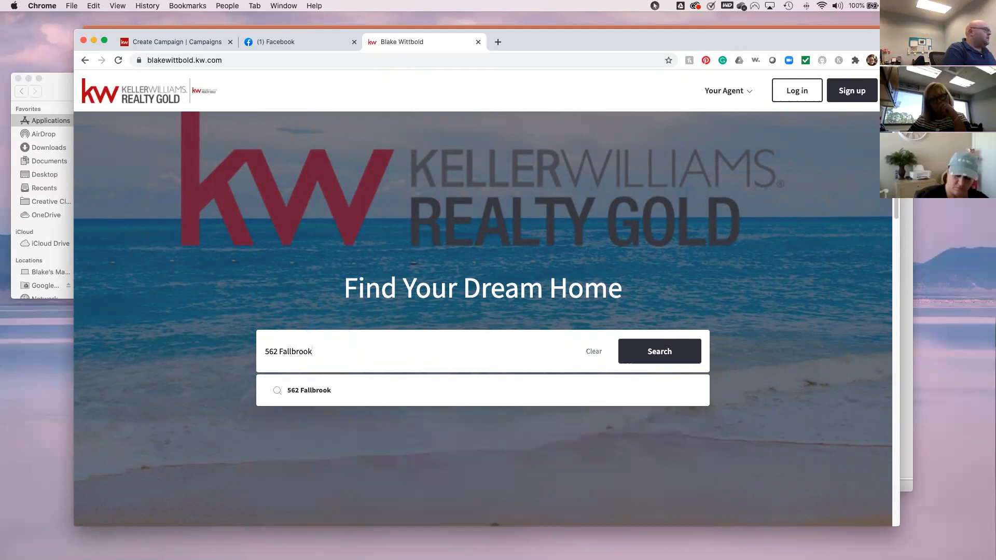
click(204, 44)
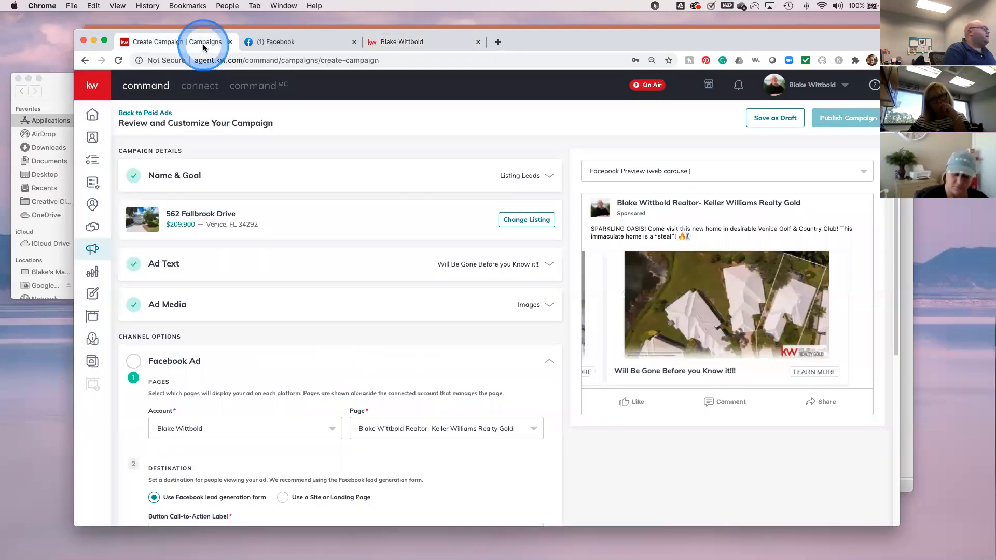
click(408, 43)
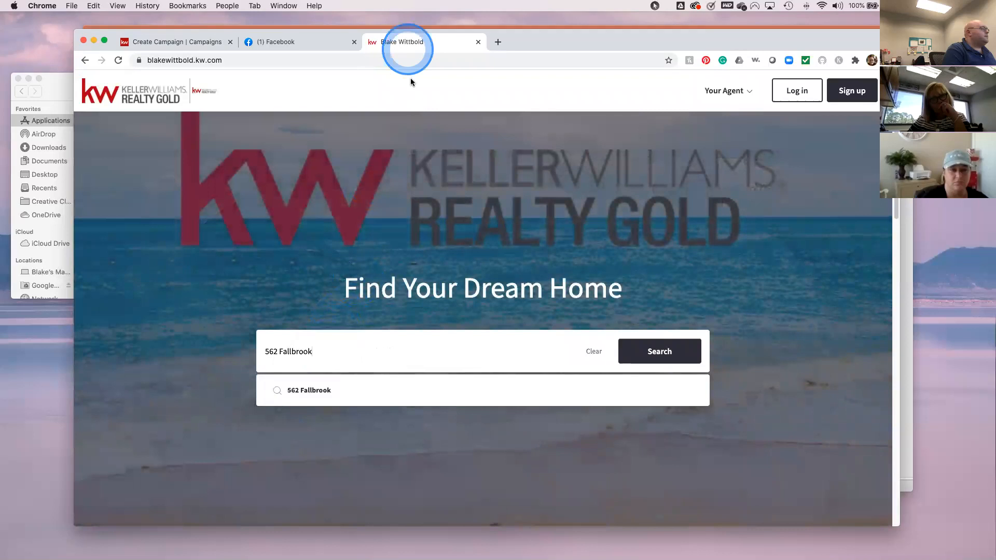
click(677, 361)
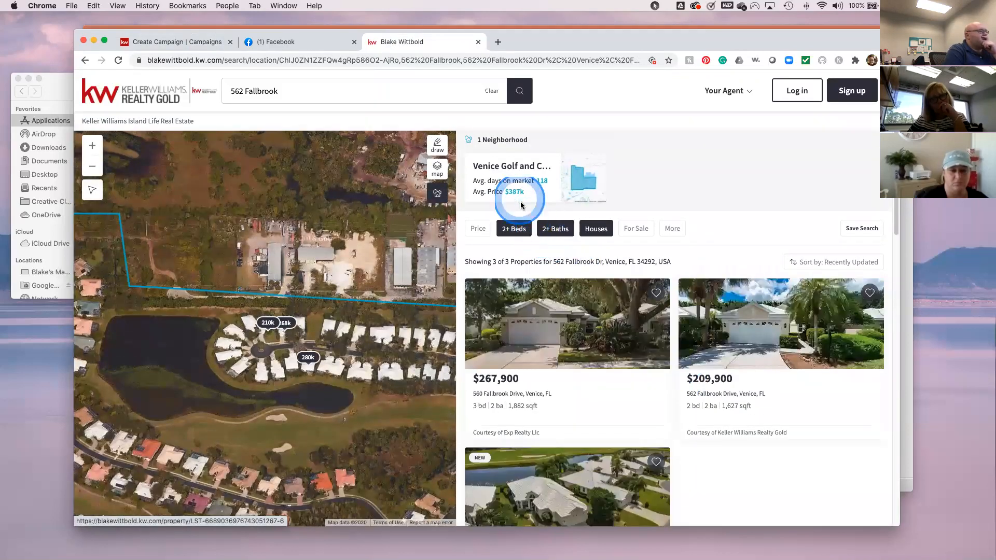
click(711, 382)
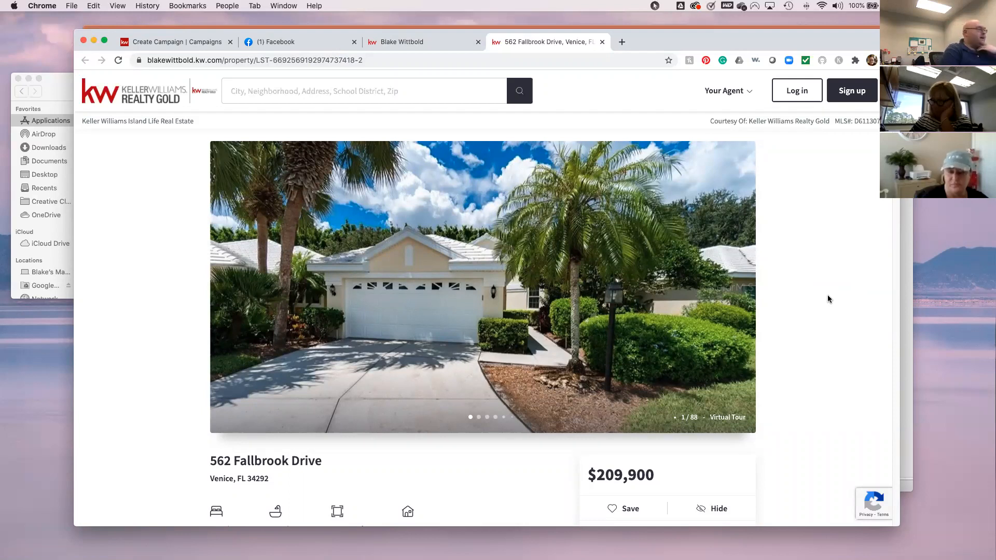
click(349, 59)
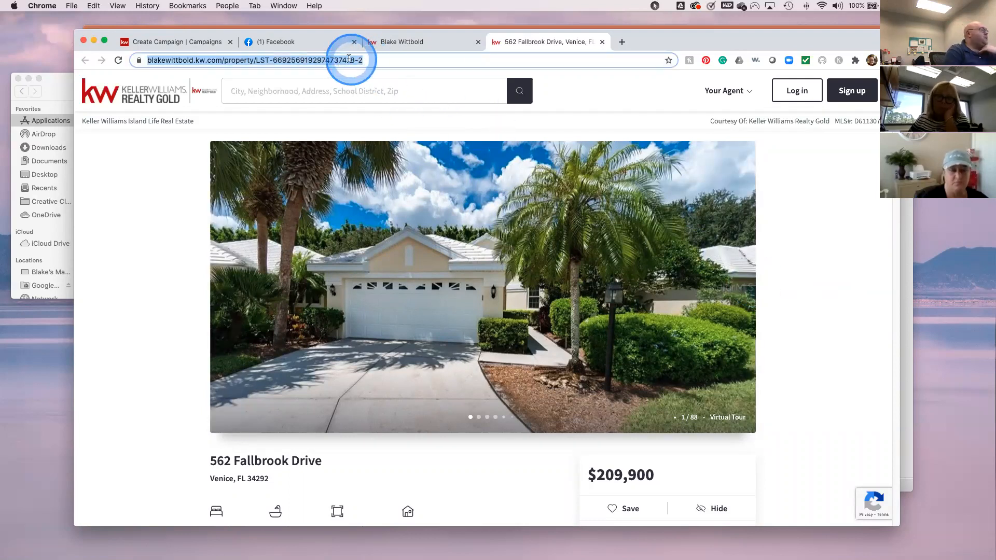
right_click(348, 58)
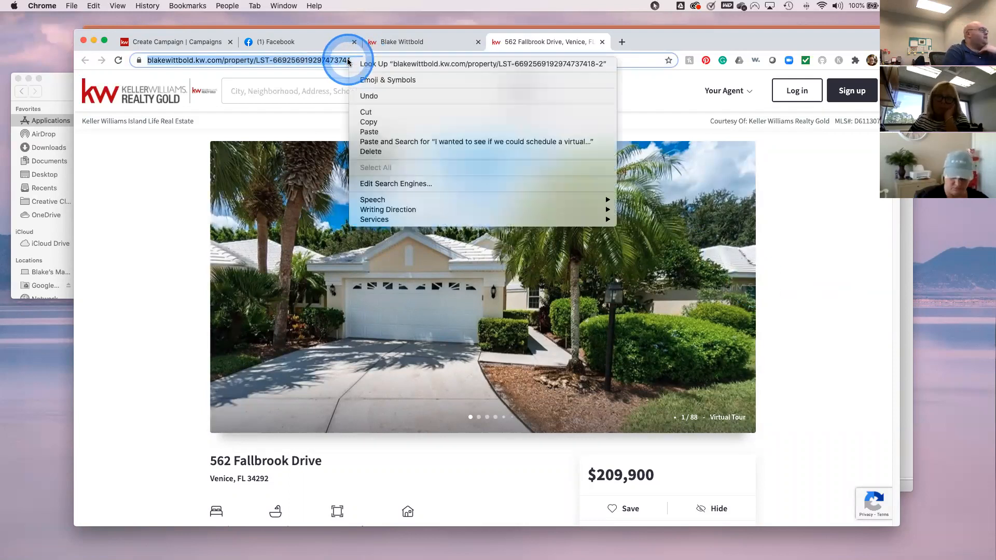
click(382, 123)
click(171, 46)
click(307, 401)
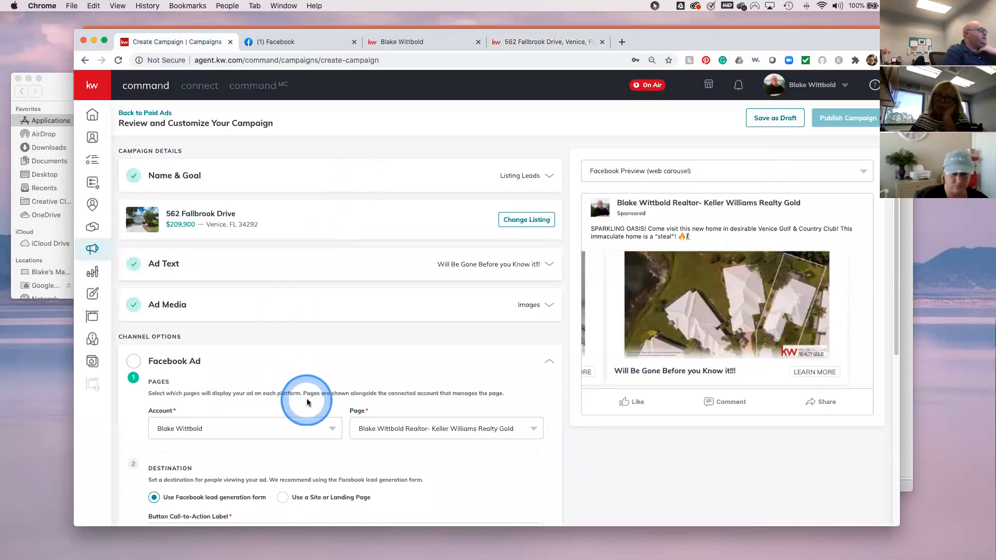
scroll(307, 401, down, 2)
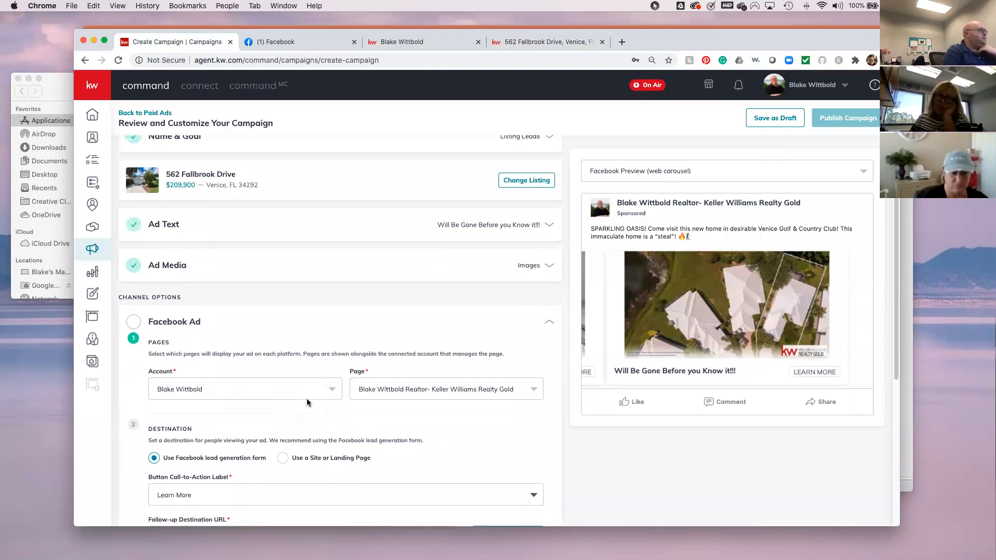
scroll(306, 398, up, 2)
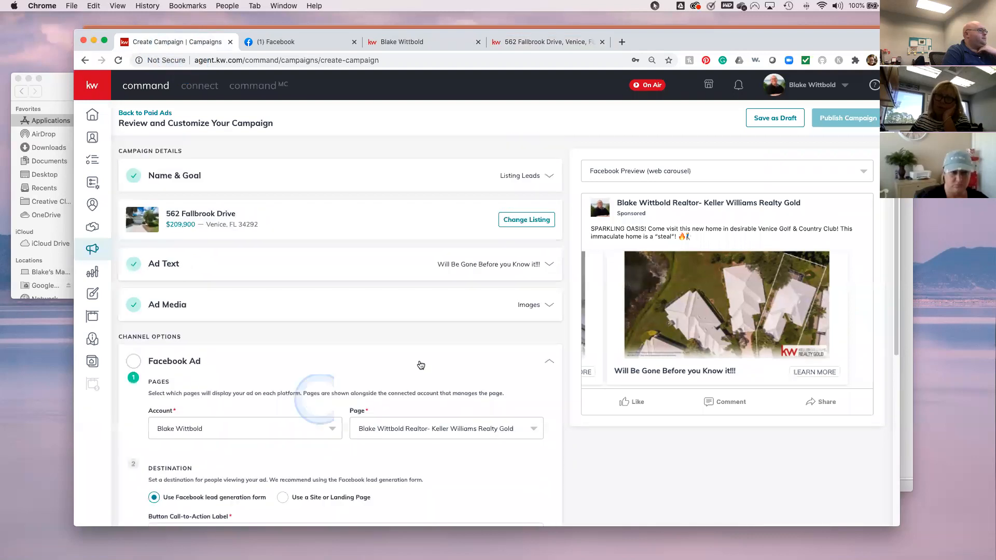
click(527, 45)
click(406, 44)
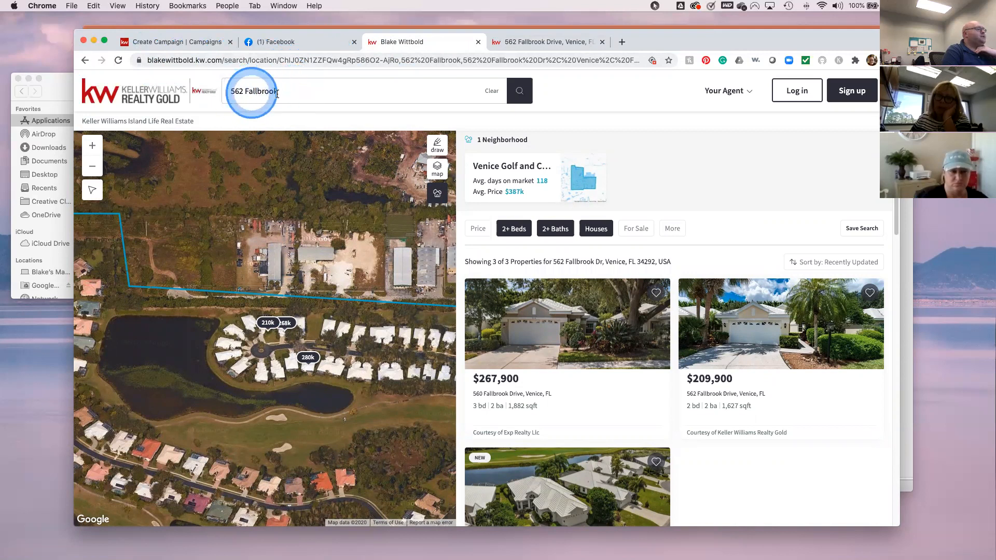
click(86, 60)
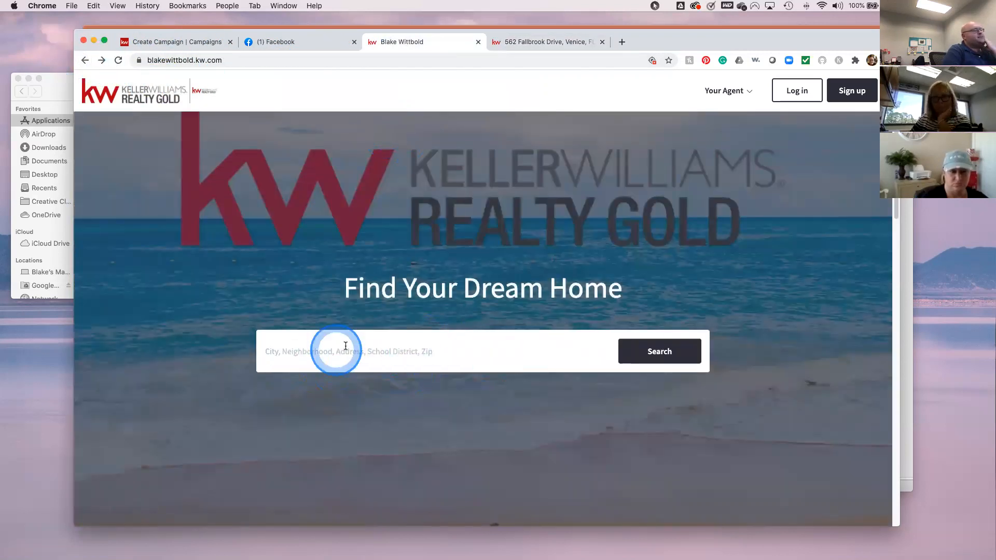
click(517, 46)
click(424, 46)
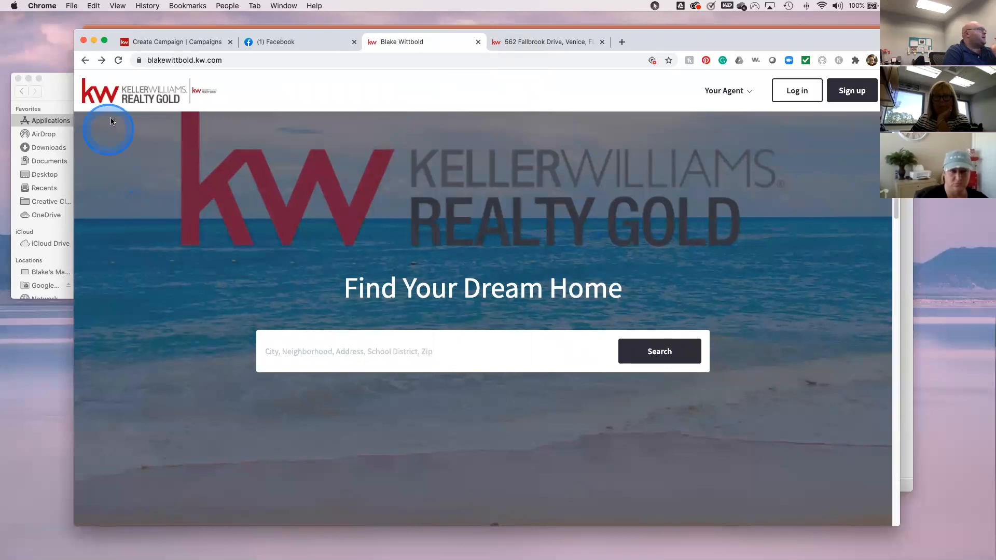
click(101, 60)
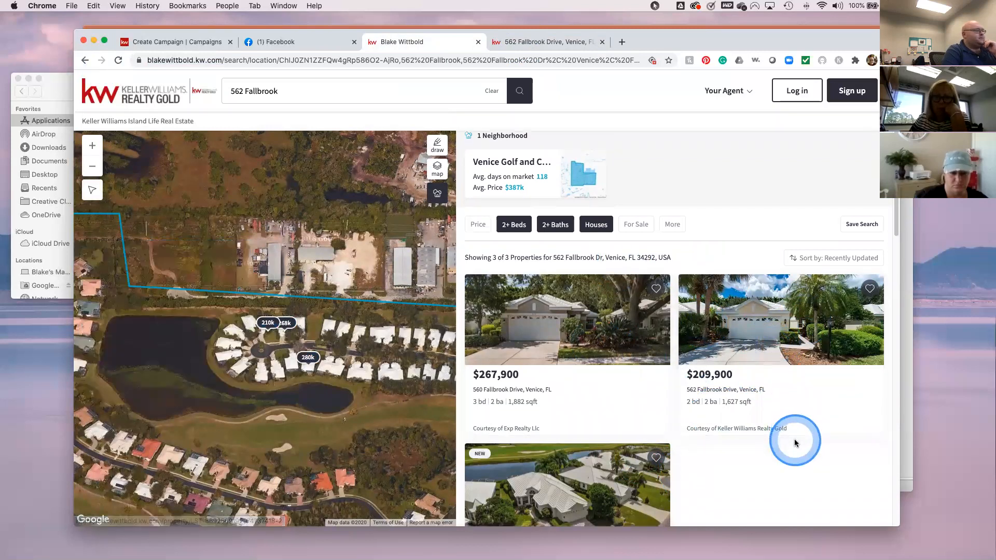
scroll(795, 441, down, 1)
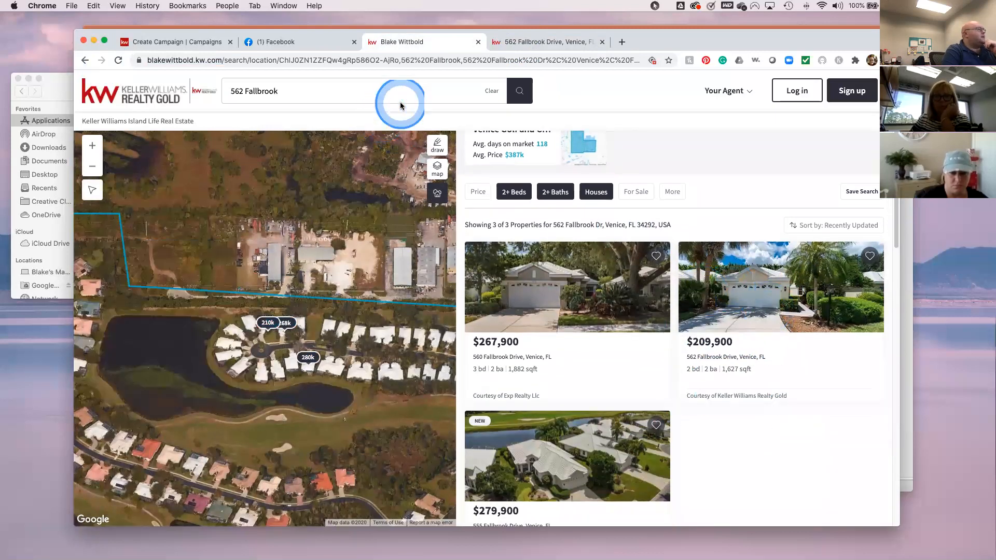
click(534, 49)
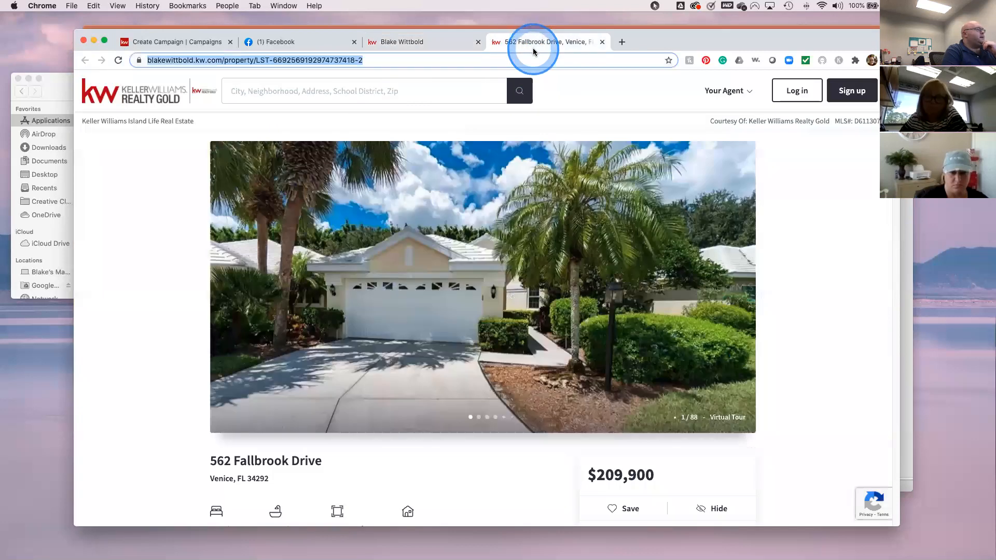
click(855, 416)
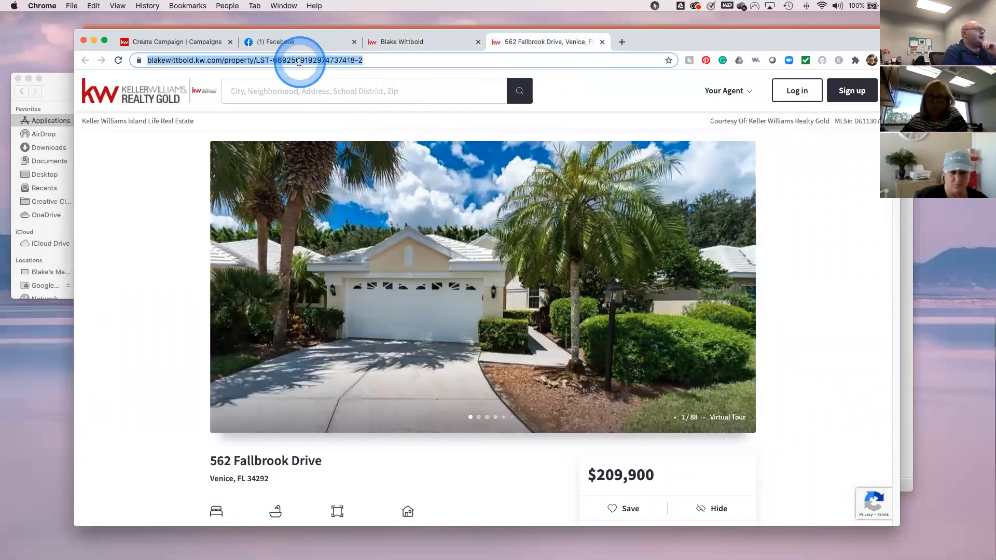
click(177, 61)
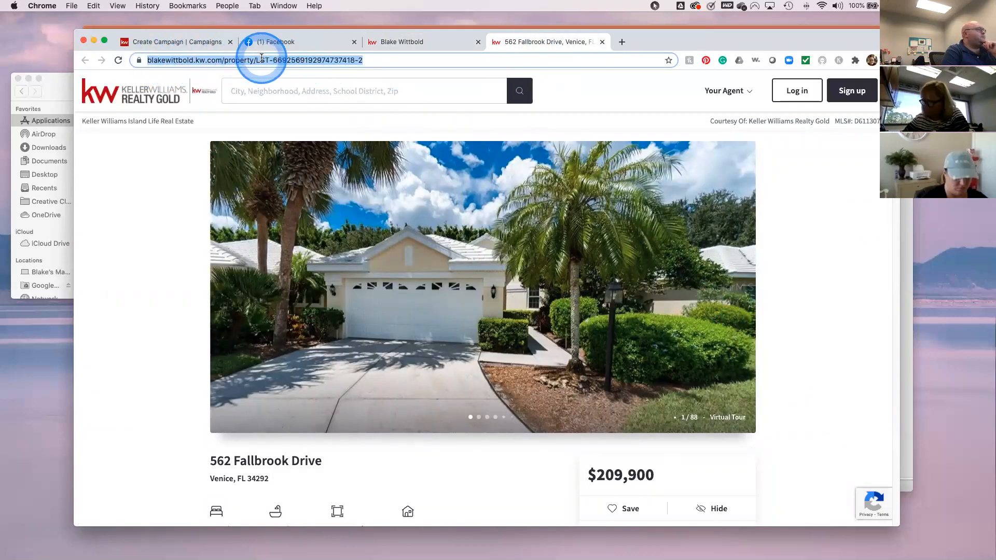
click(169, 46)
scroll(338, 395, down, 3)
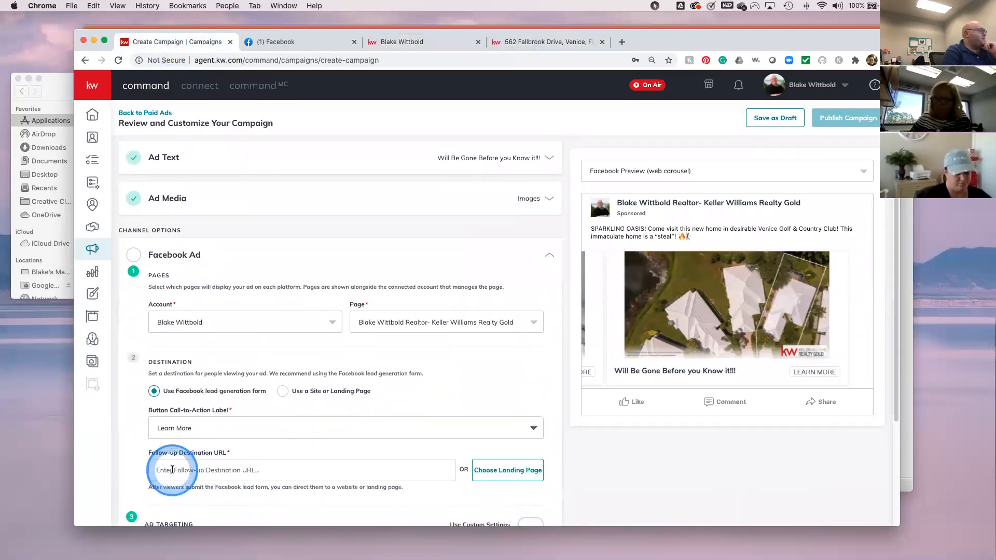
- Paste the listing URL into Follow-up Destination URL, removing the trailing slash and doubled https
click(173, 471)
right_click(172, 471)
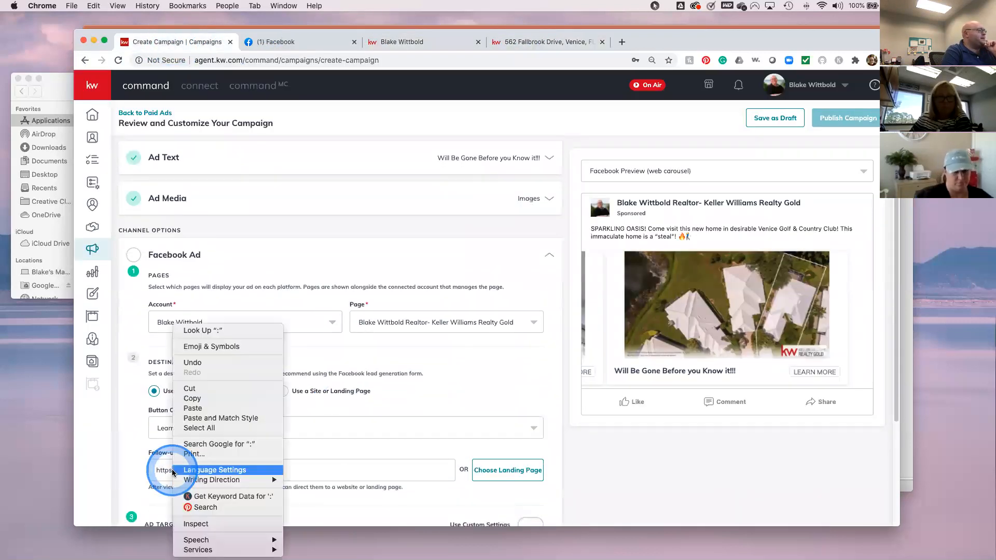
click(212, 409)
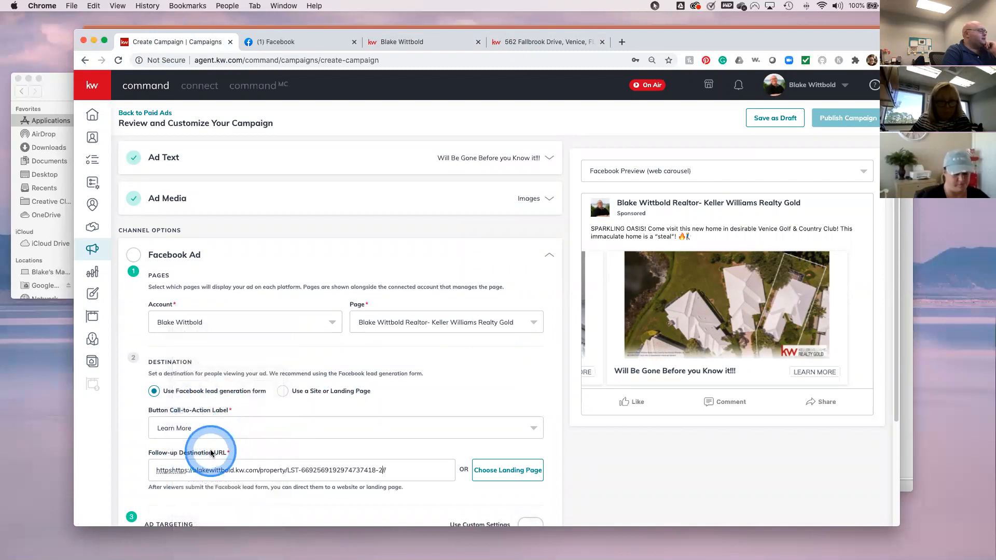
click(398, 471)
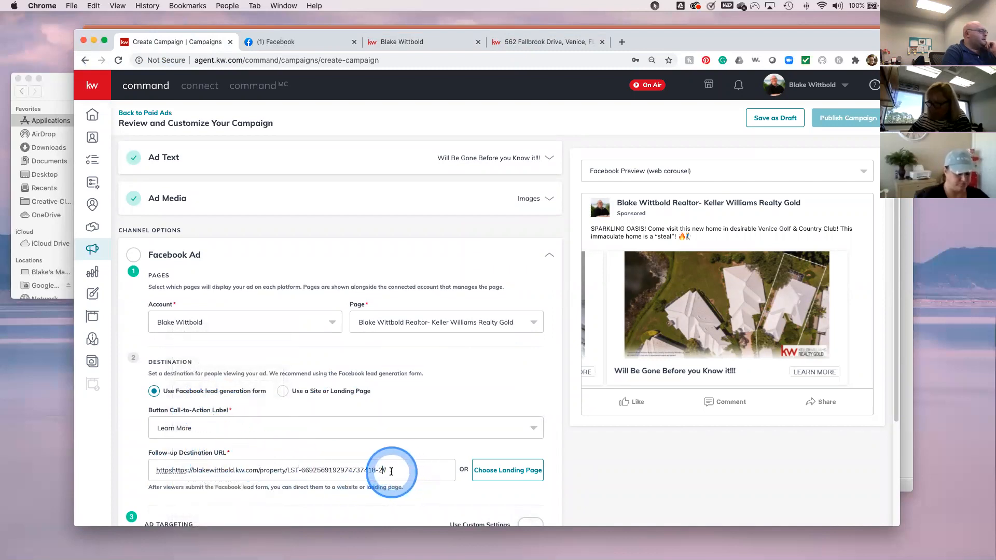
key(BackSpace)
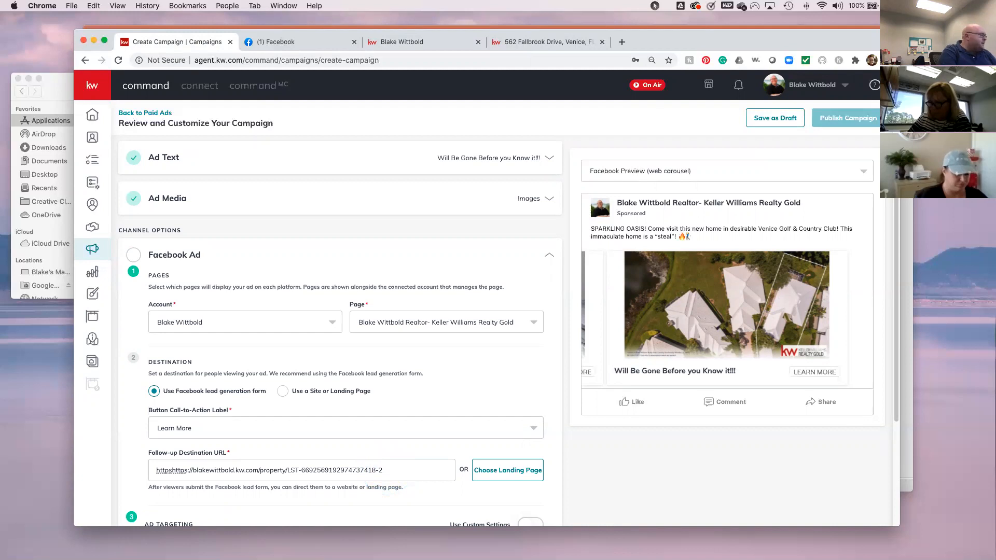
click(173, 470)
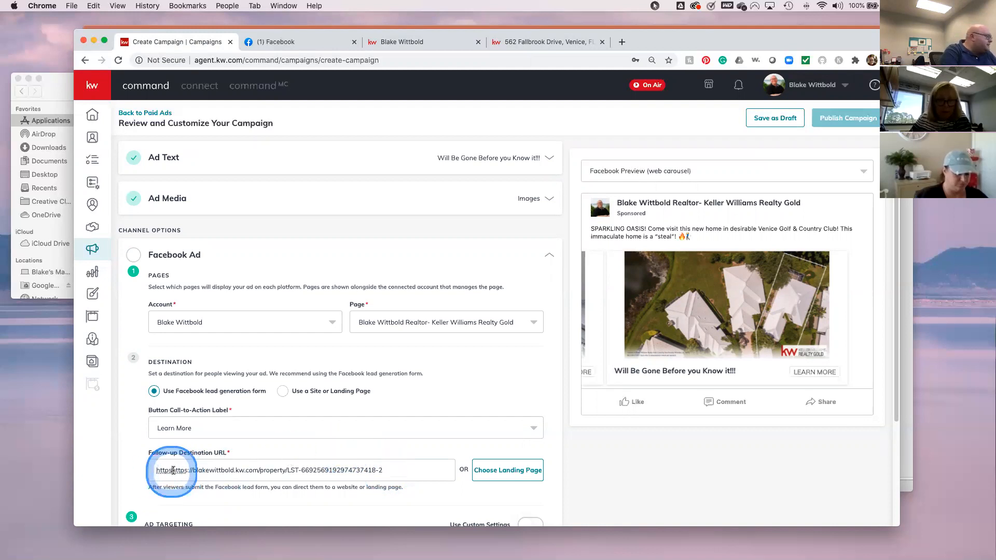
key(Delete)
key(Delete)
key(Delete)
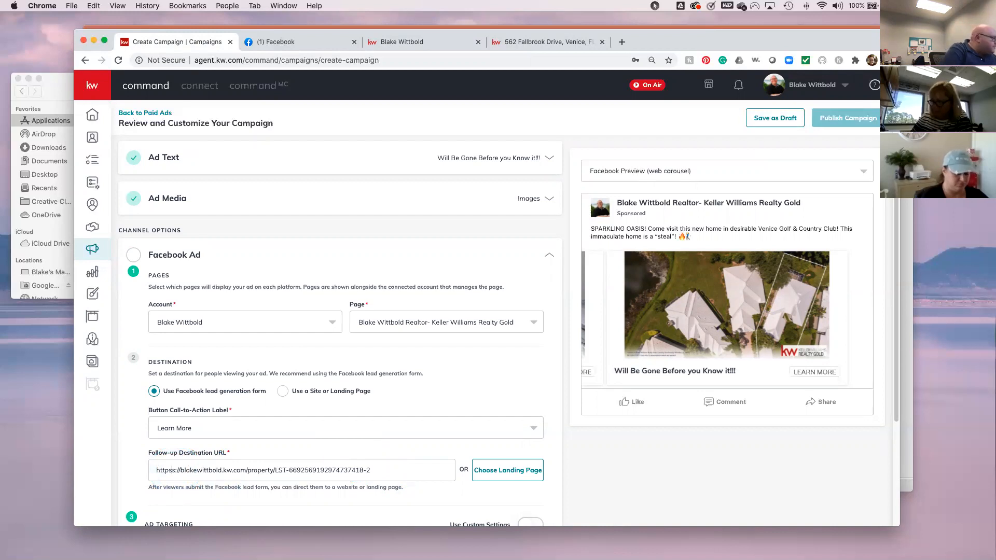
key(Delete)
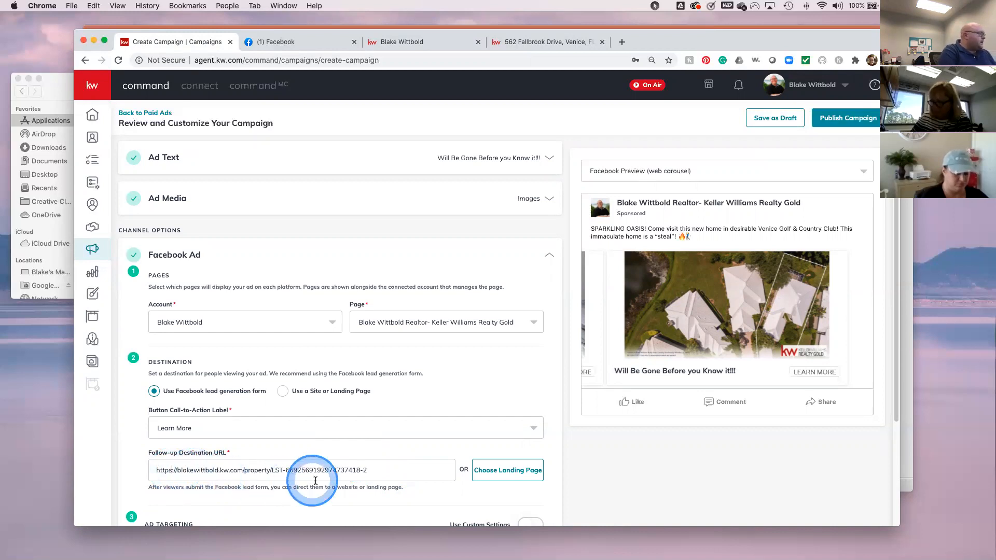
- Turn on the Use Custom Settings toggle under Ad Targeting
scroll(391, 491, down, 1)
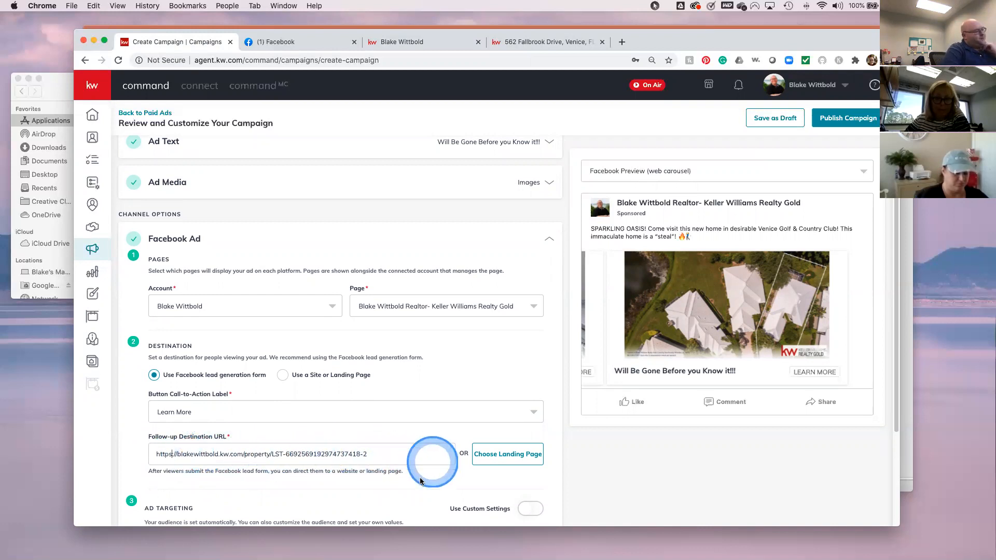
scroll(394, 474, down, 2)
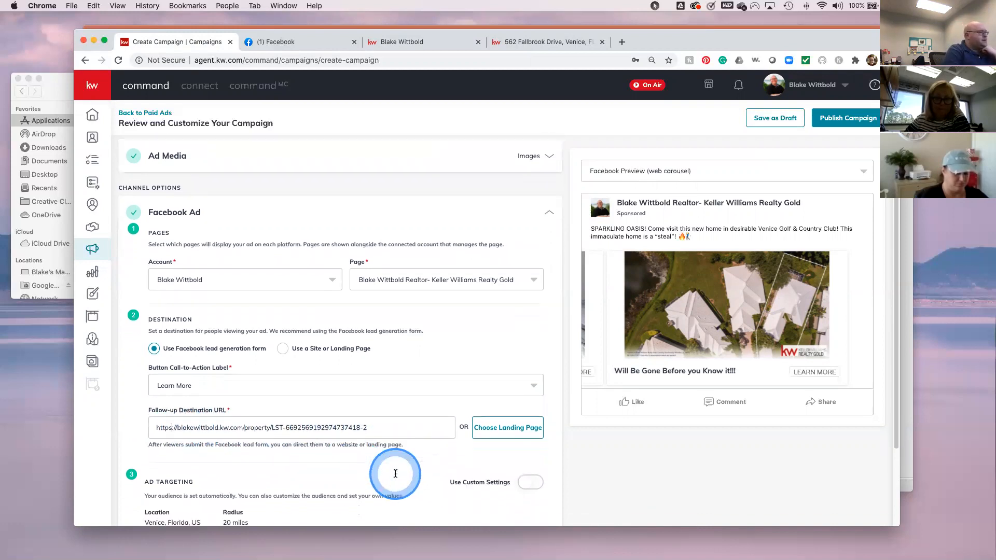
scroll(395, 474, down, 2)
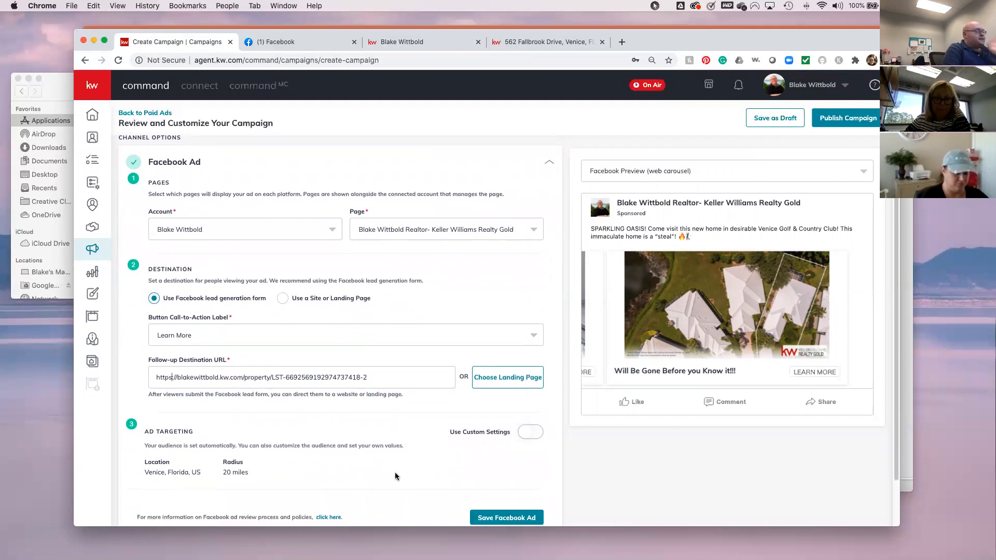
scroll(395, 476, down, 1)
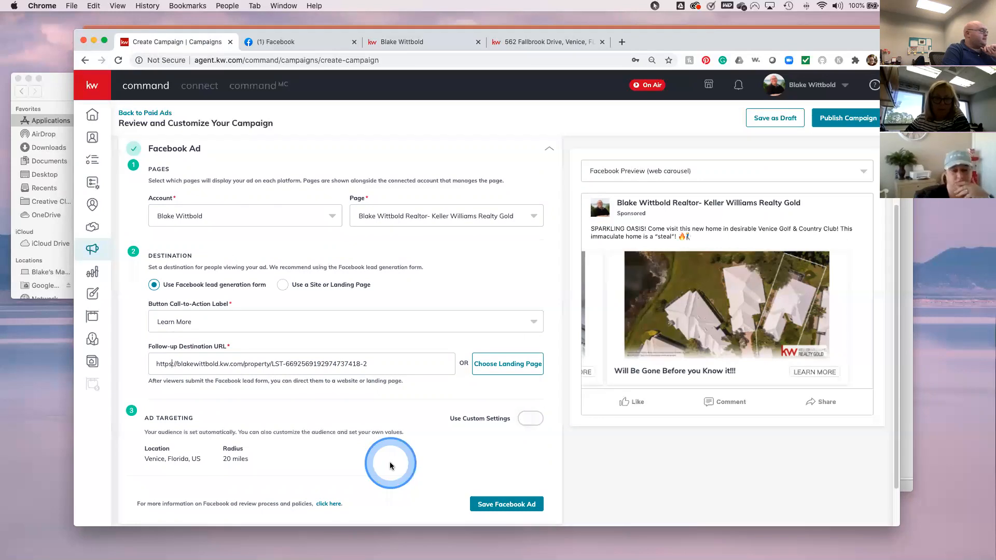
scroll(389, 463, down, 3)
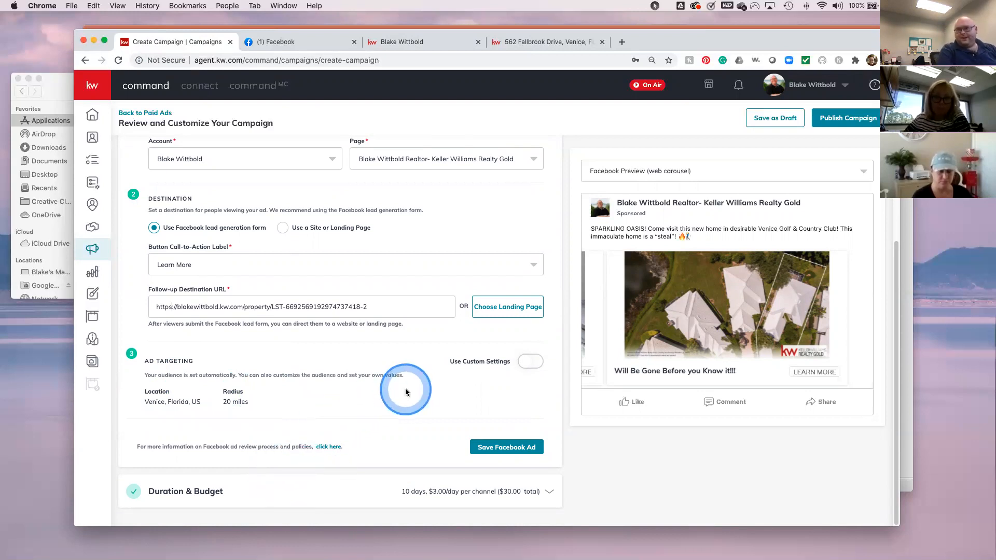
click(527, 362)
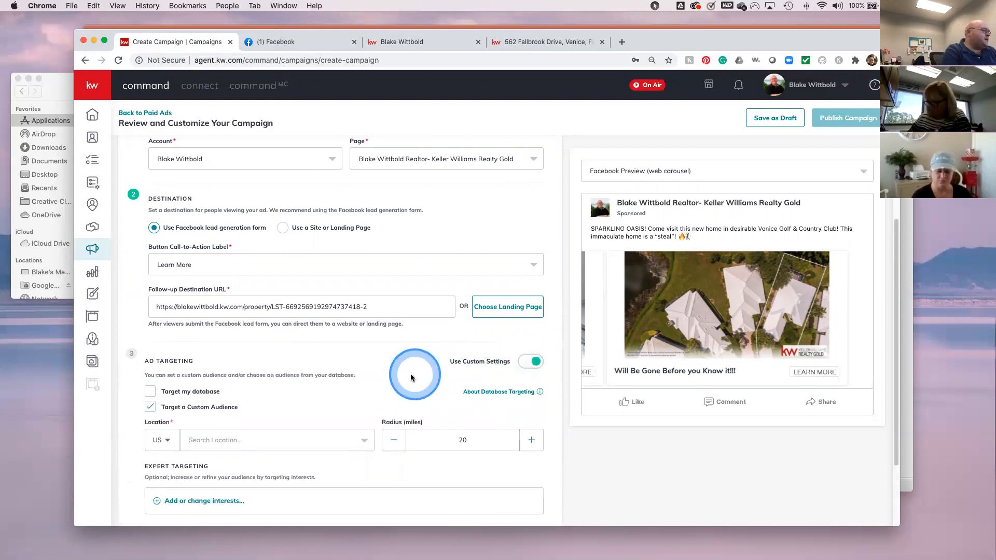
- Set the ad's target location to Venice, Florida
scroll(406, 374, down, 1)
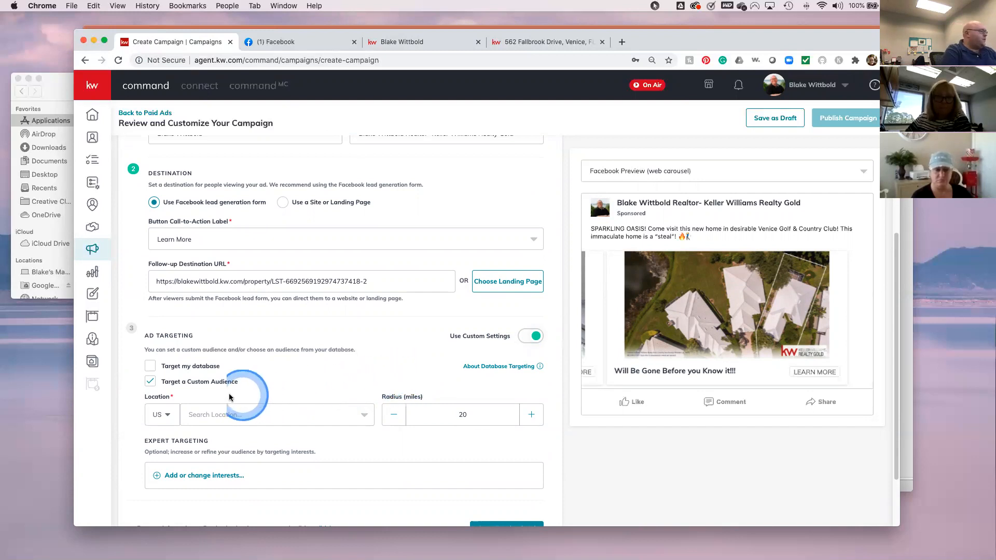
click(198, 414)
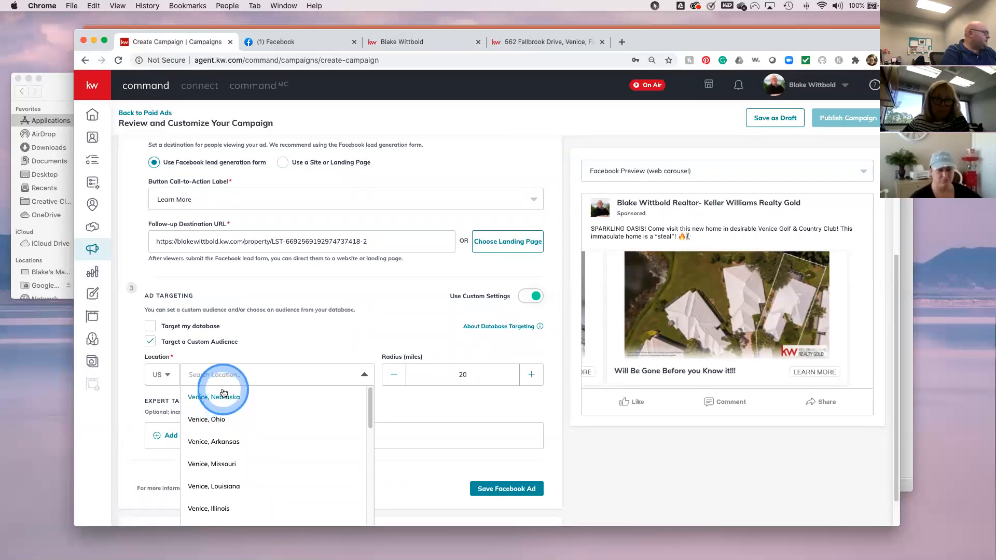
click(212, 378)
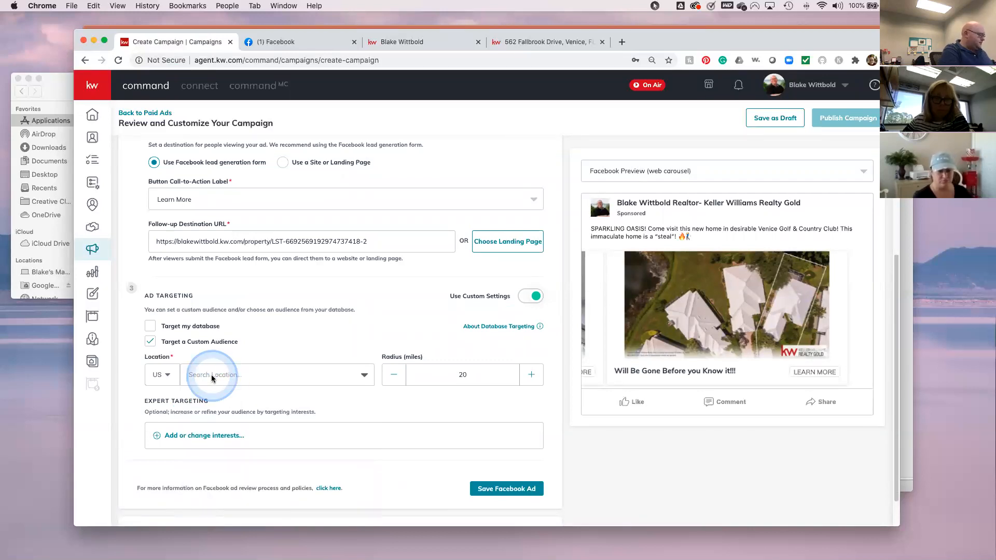
text(Venice, Fl)
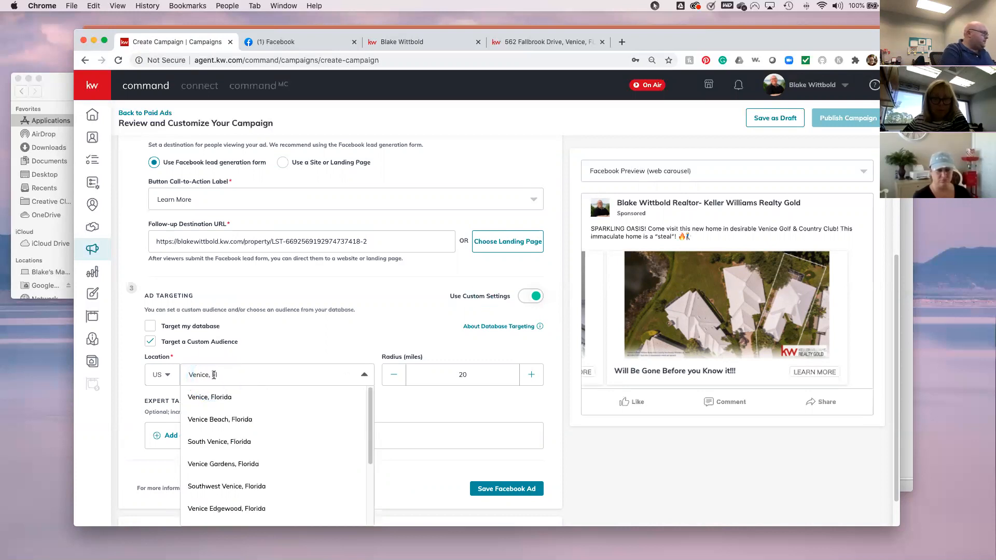
click(214, 397)
click(485, 393)
- Raise the targeting radius to 25 miles and bring up the interest targeting window
click(531, 374)
click(531, 375)
click(532, 375)
click(532, 374)
click(531, 375)
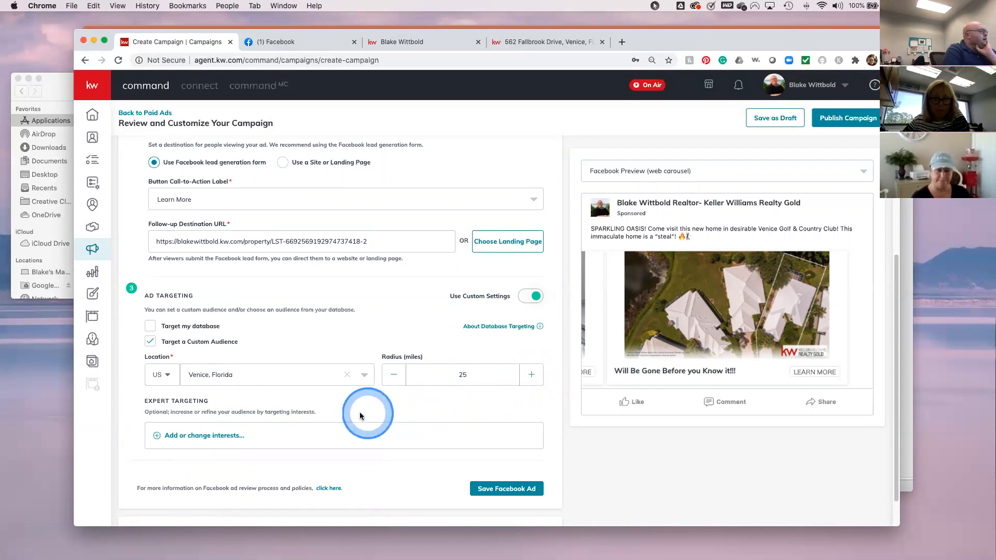
click(206, 439)
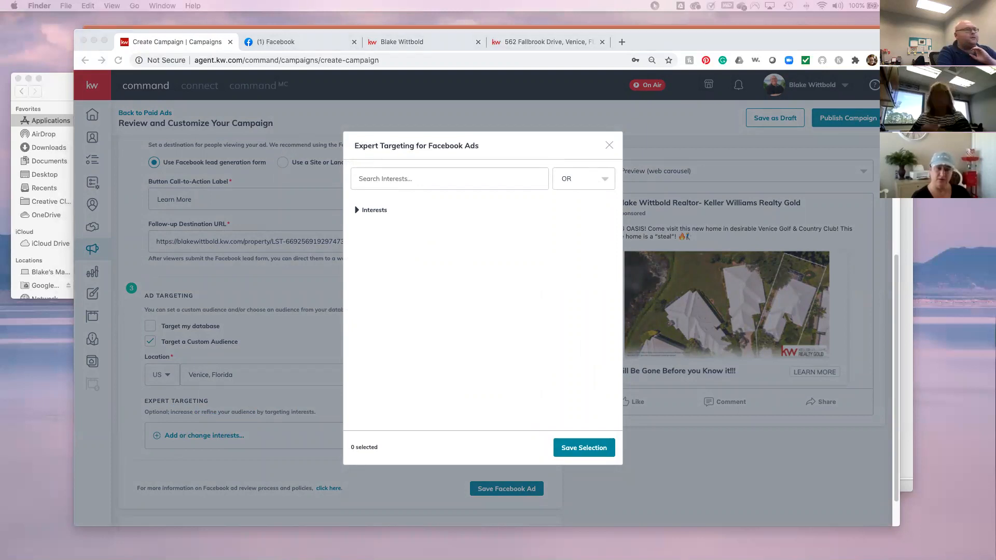
- Bring the Fb interests.pdf window into view and scroll through its interest list
drag(995, 108, 760, 111)
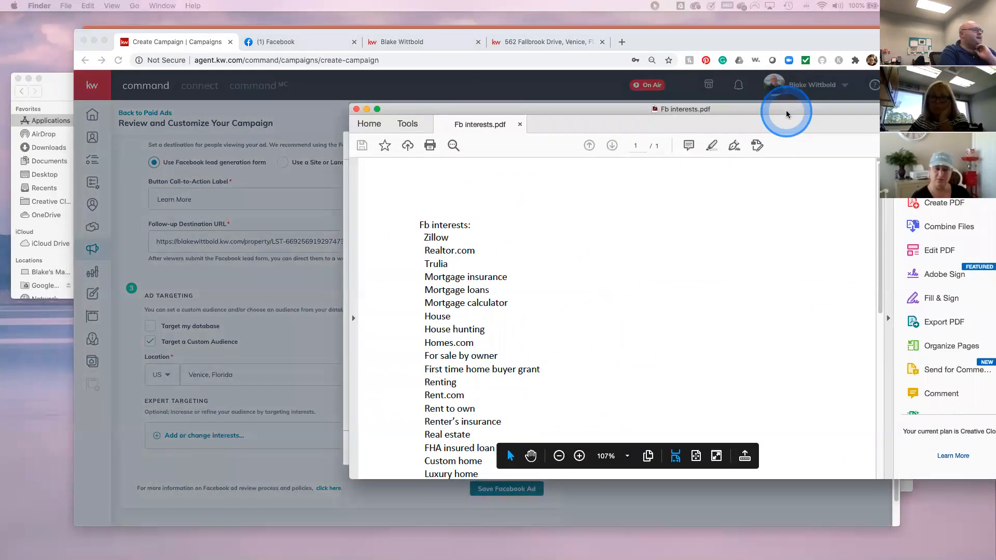
scroll(571, 350, down, 3)
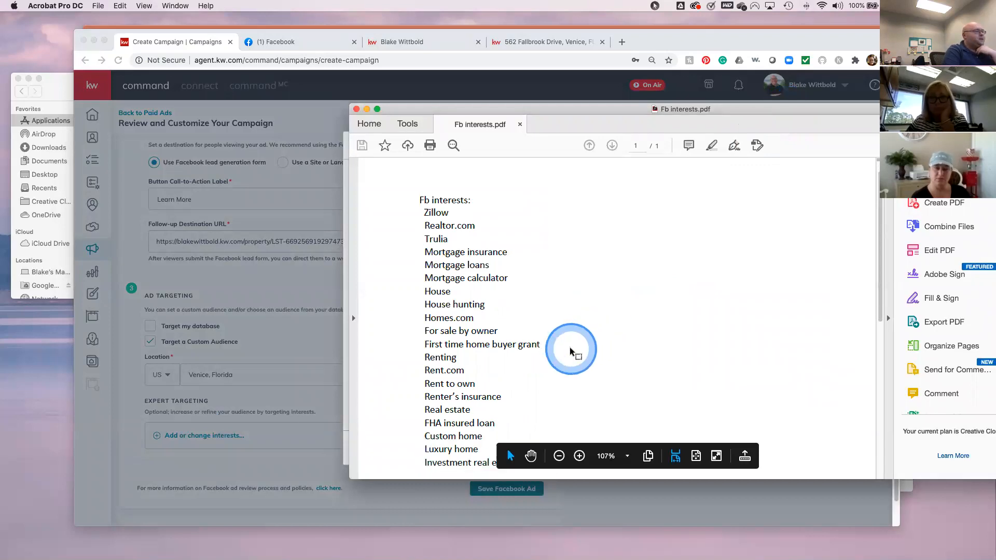
scroll(587, 351, down, 1)
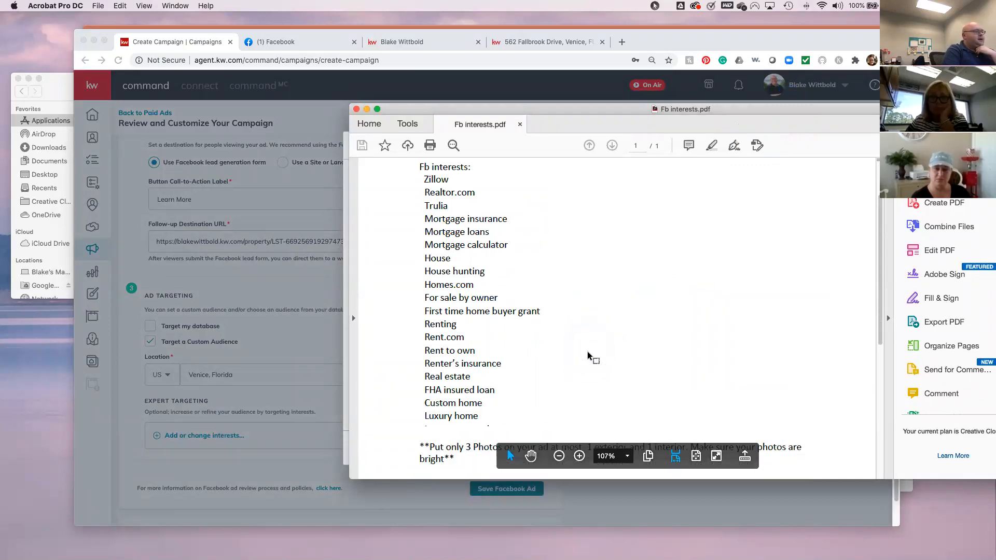
click(587, 353)
scroll(587, 355, up, 1)
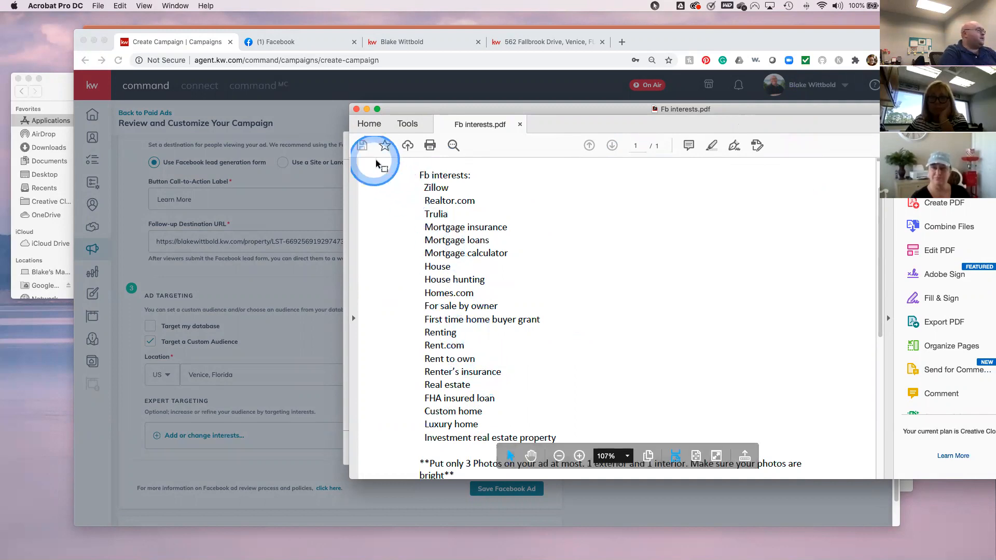
- Search for and add Zillow as a targeting interest
click(345, 146)
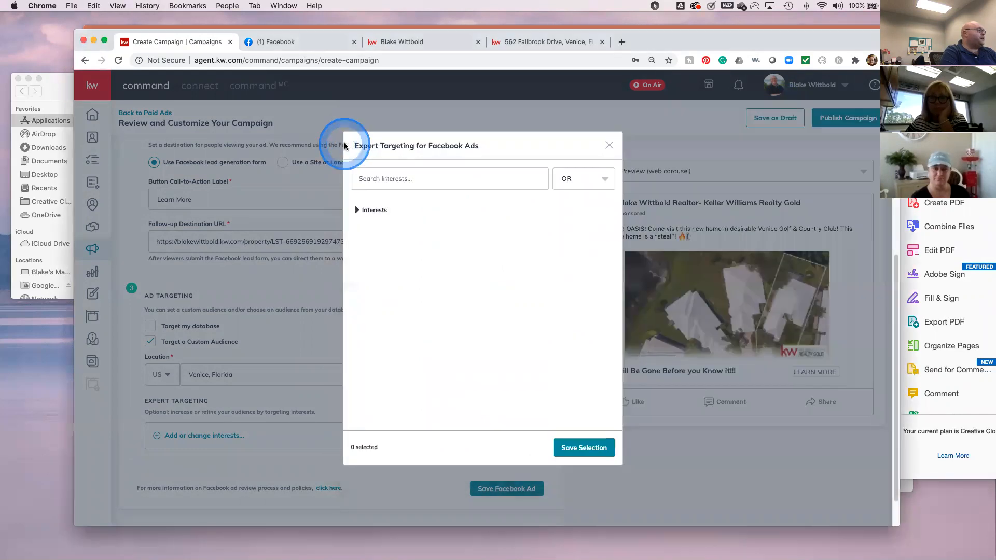
click(400, 179)
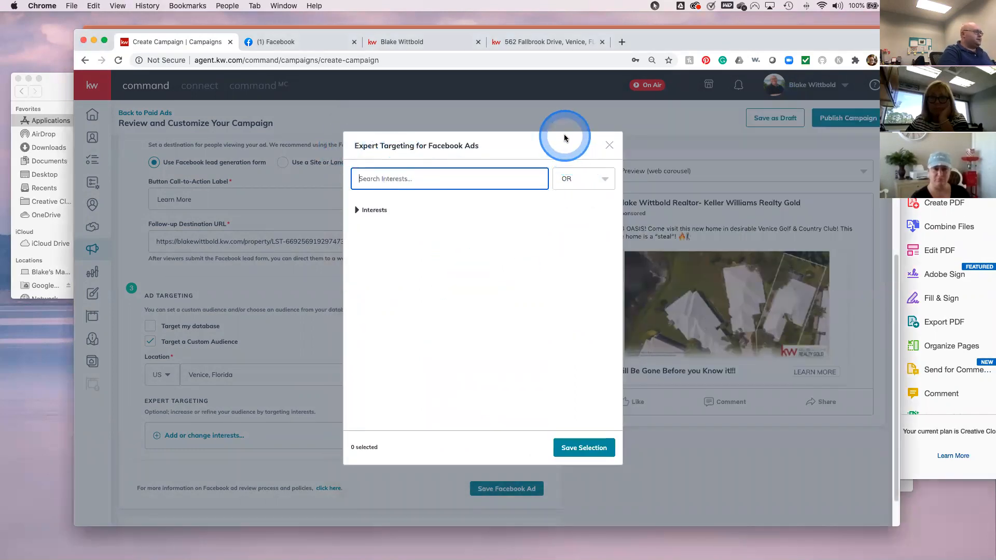
text(Zillow)
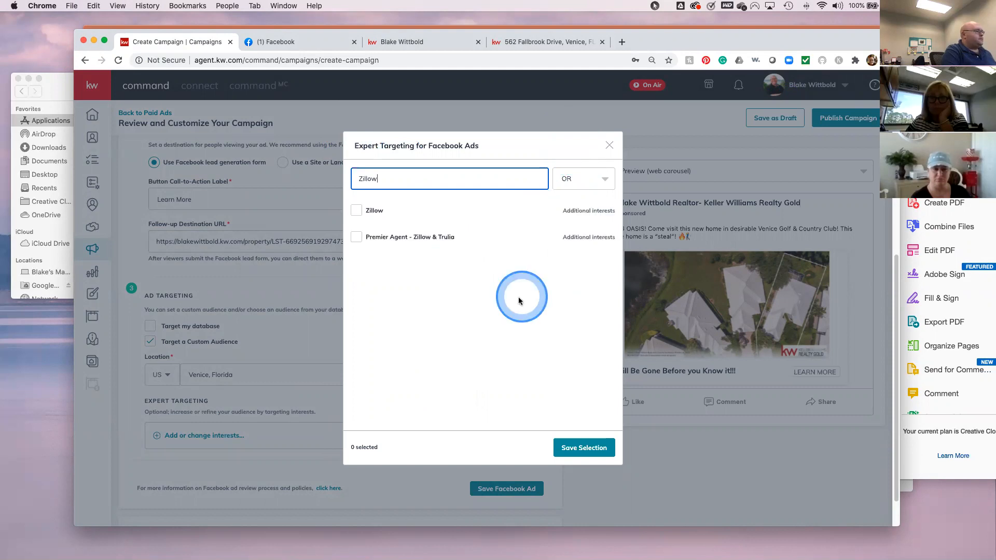
mouse_move(373, 249)
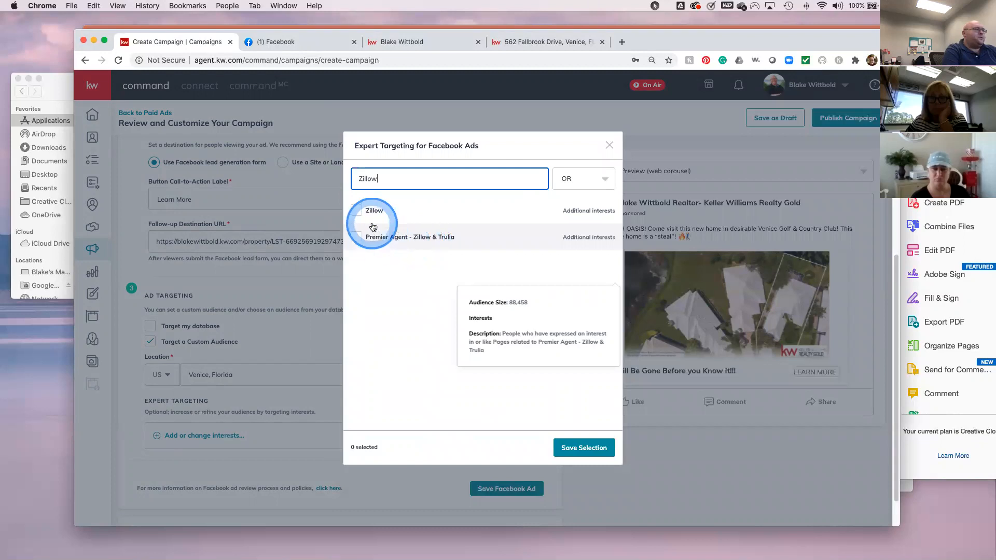
click(358, 212)
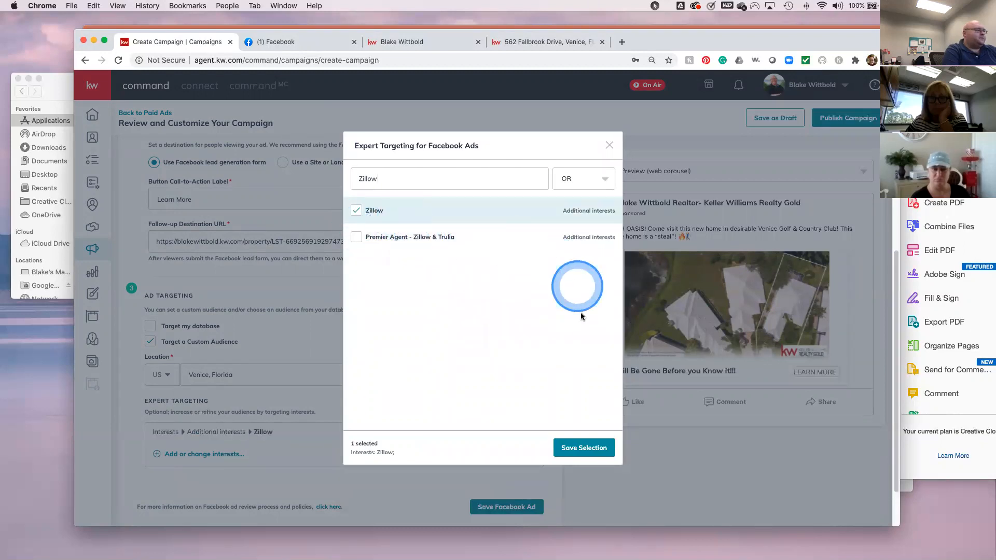
click(384, 163)
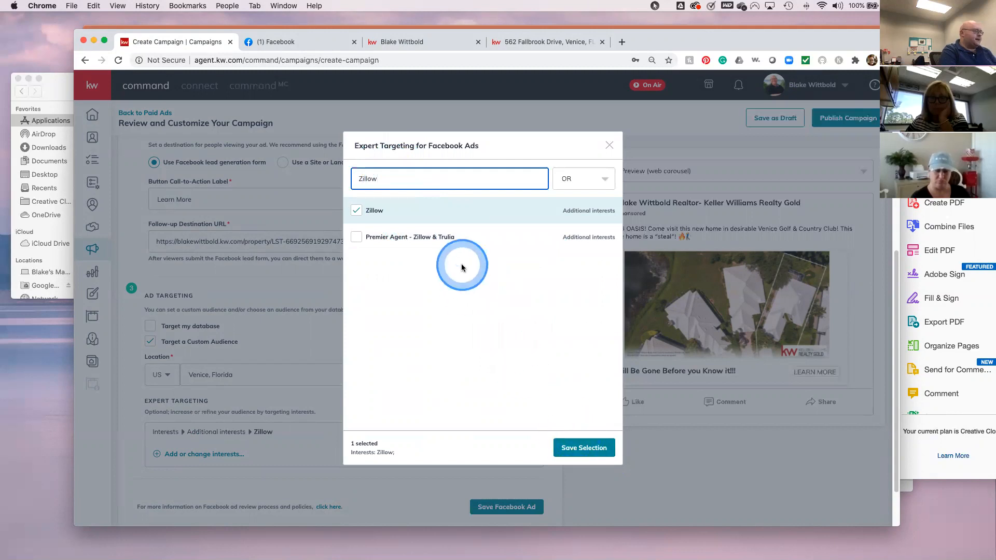
key(BackSpace)
key(BackSpace)
key(BackSpace)
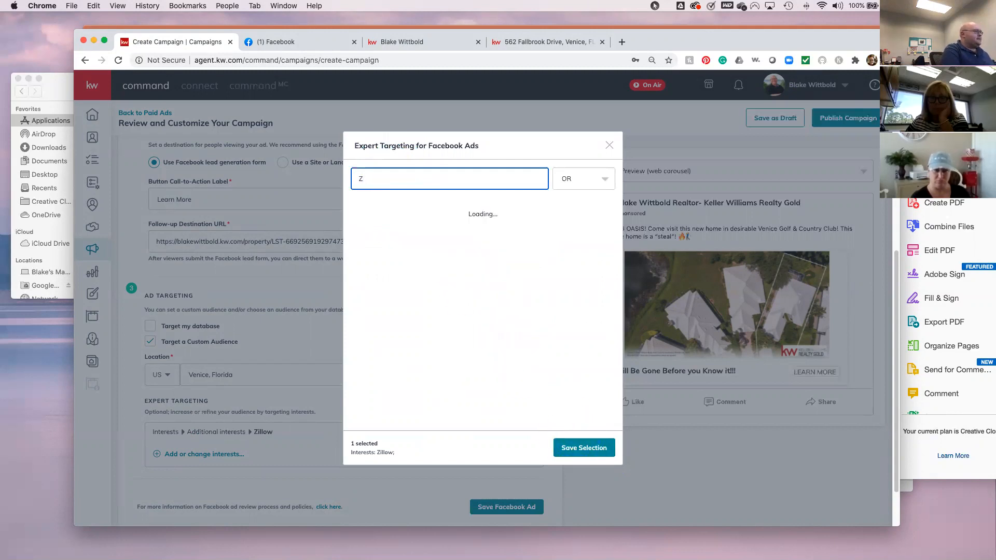
- Add realtor.com as a targeting interest
click(462, 264)
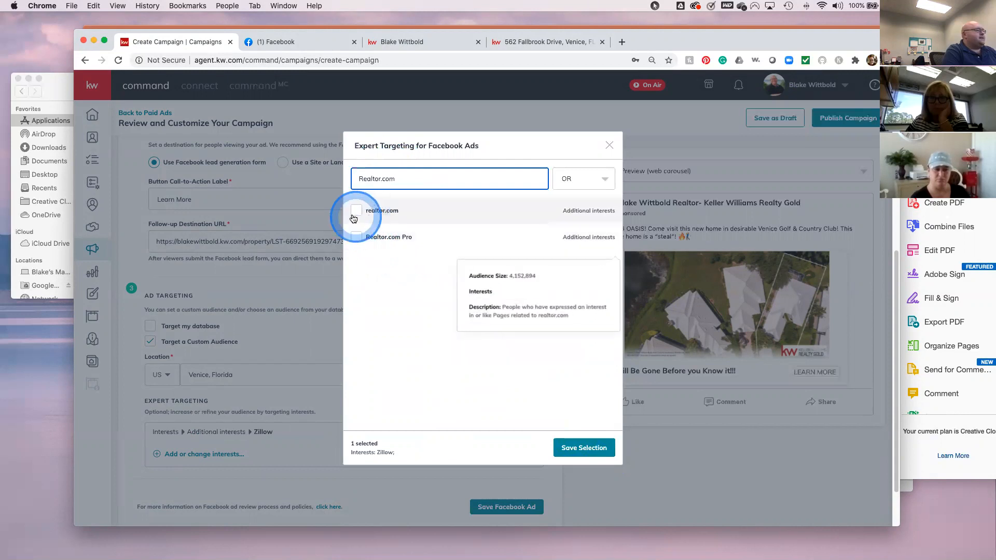
click(373, 236)
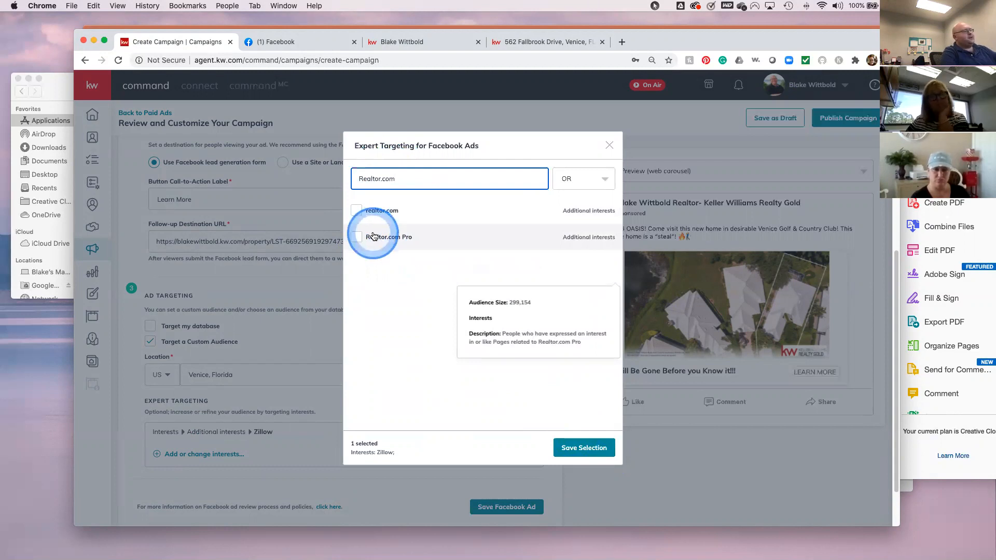
click(374, 237)
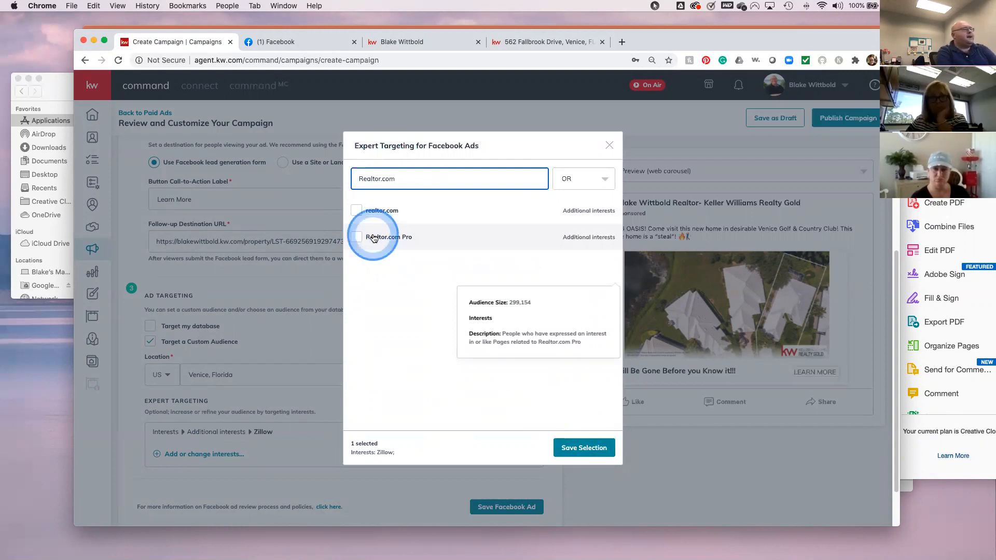
click(374, 238)
click(374, 218)
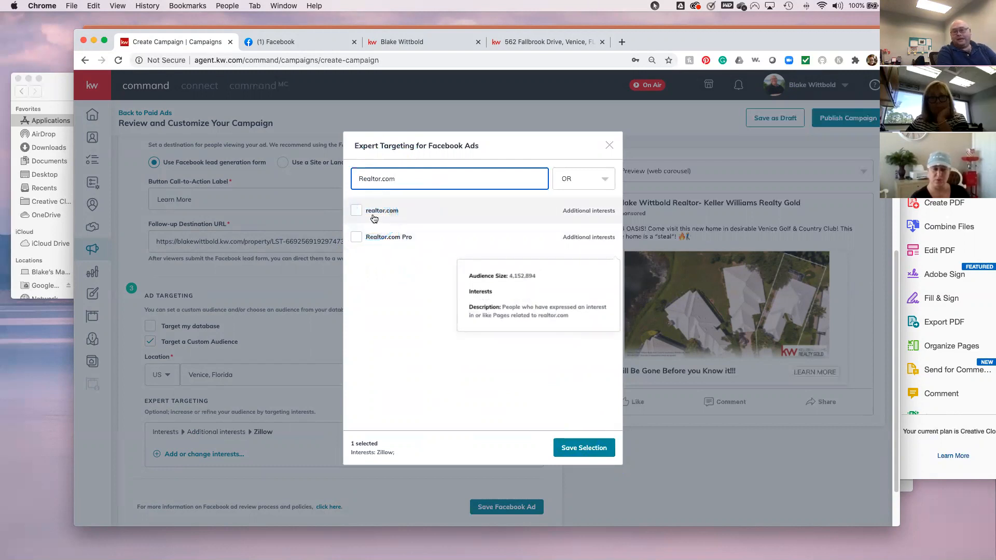
click(374, 218)
click(356, 211)
- Add Trulia as an interest and save the three-interest selection
drag(433, 179, 350, 179)
text(trulia)
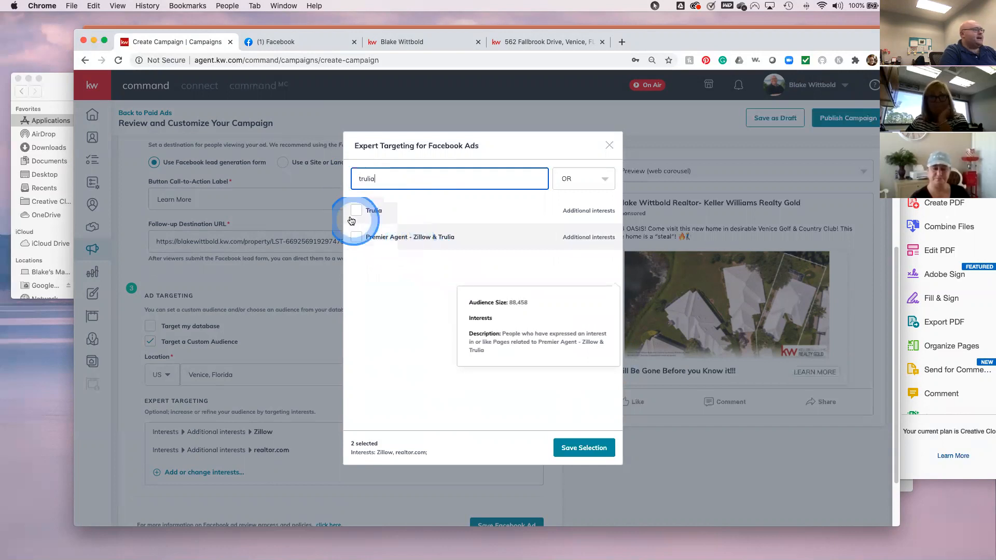
click(371, 215)
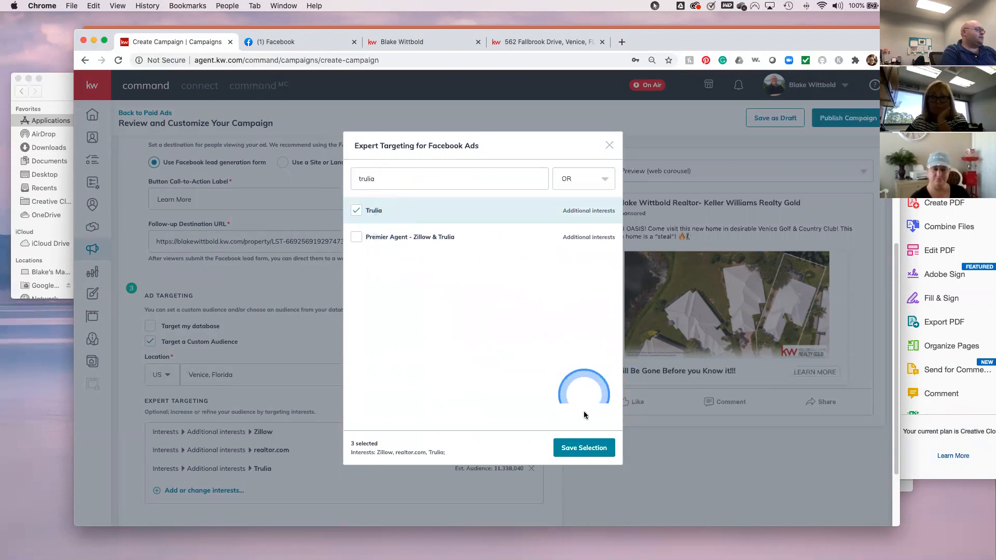
click(579, 448)
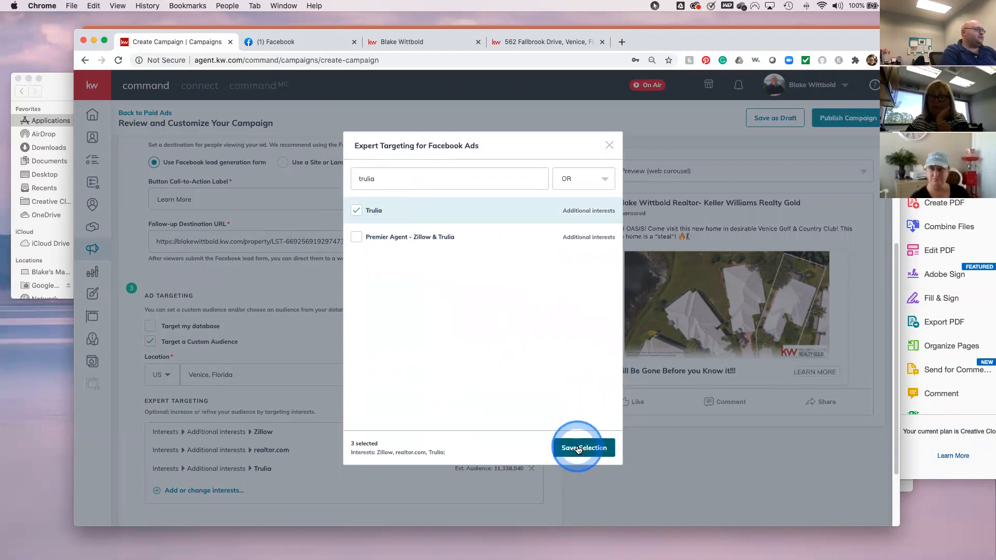
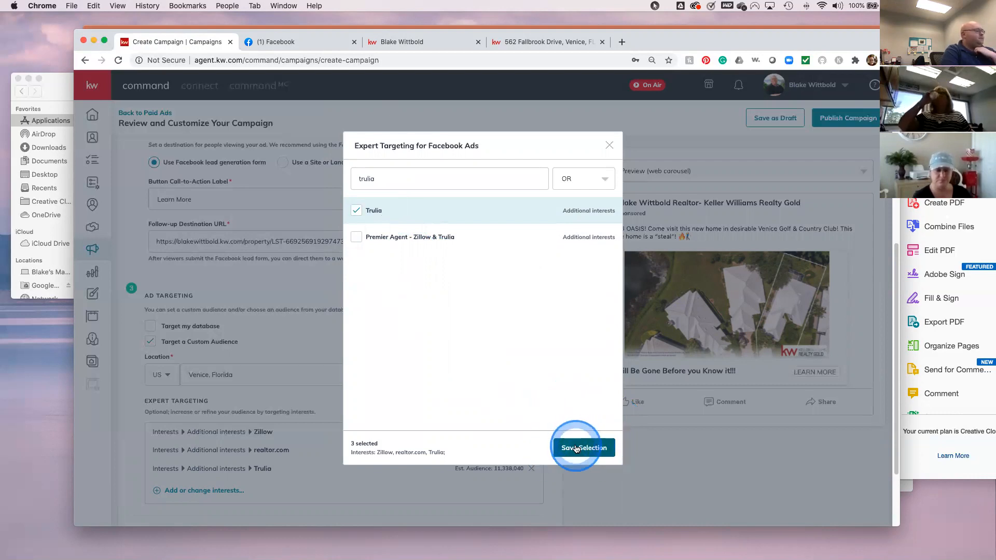
- Save the Zillow, realtor.com and Trulia interests, check the Fb interests PDF, then return to the campaign
click(576, 448)
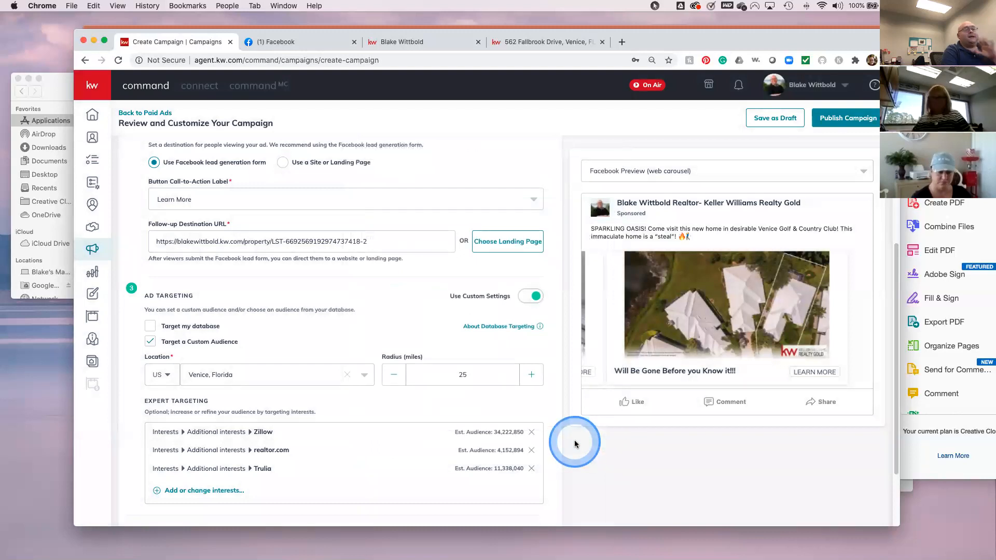
click(940, 166)
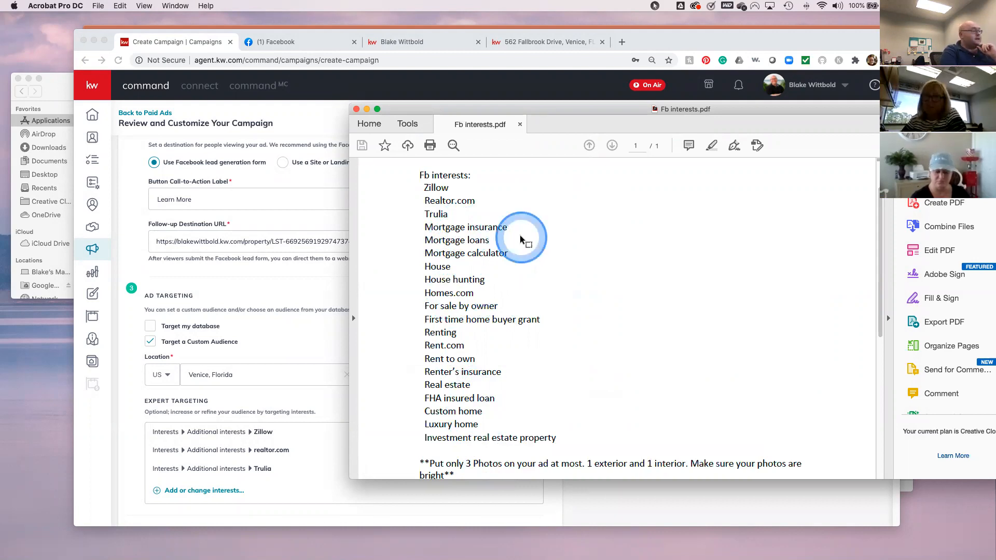
click(368, 110)
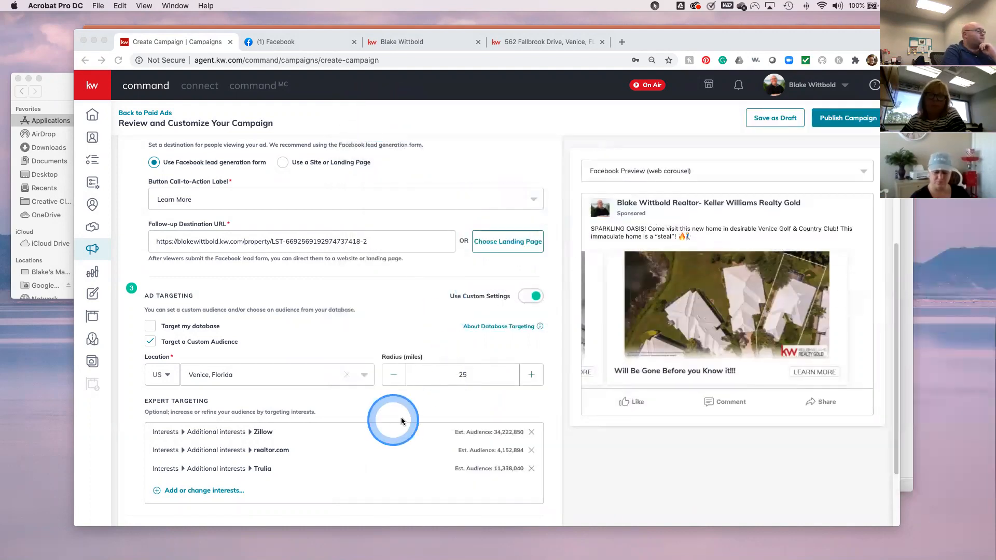
click(216, 495)
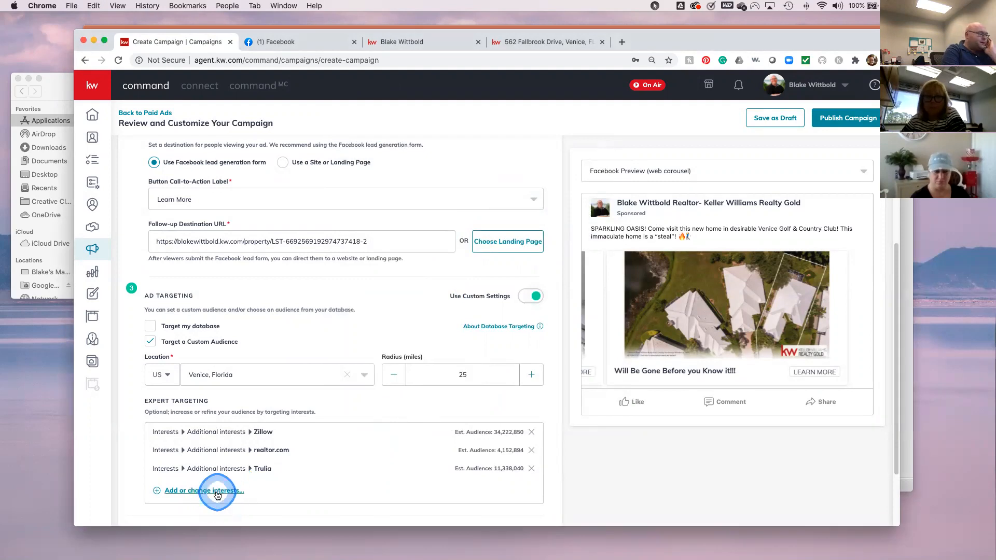
- Reopen the expert-targeting interest picker and try a search for Golf
click(216, 493)
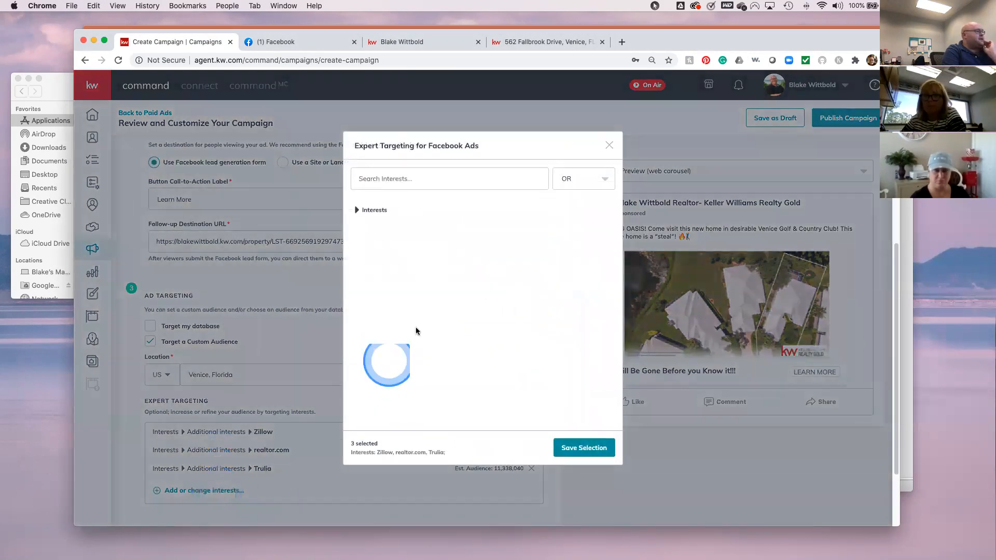
click(413, 180)
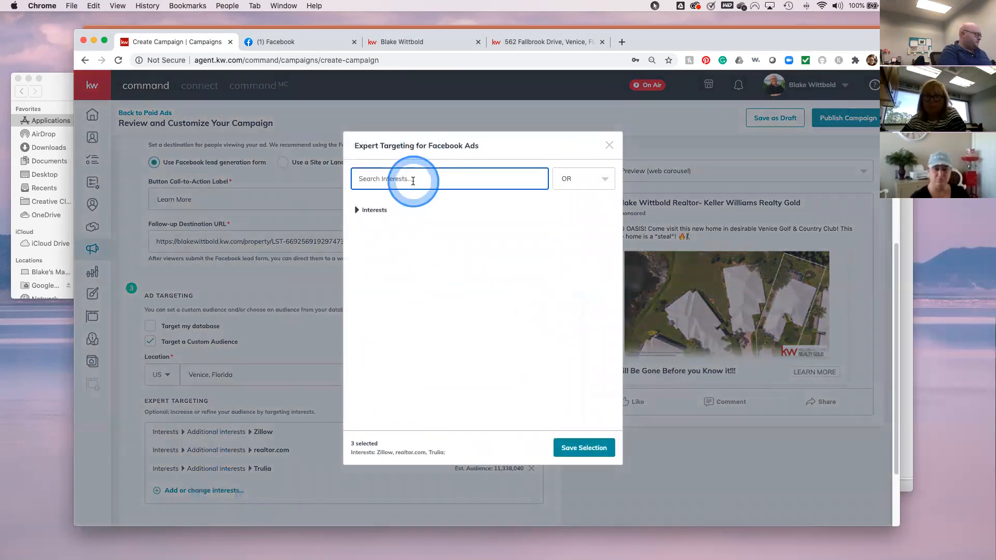
click(433, 288)
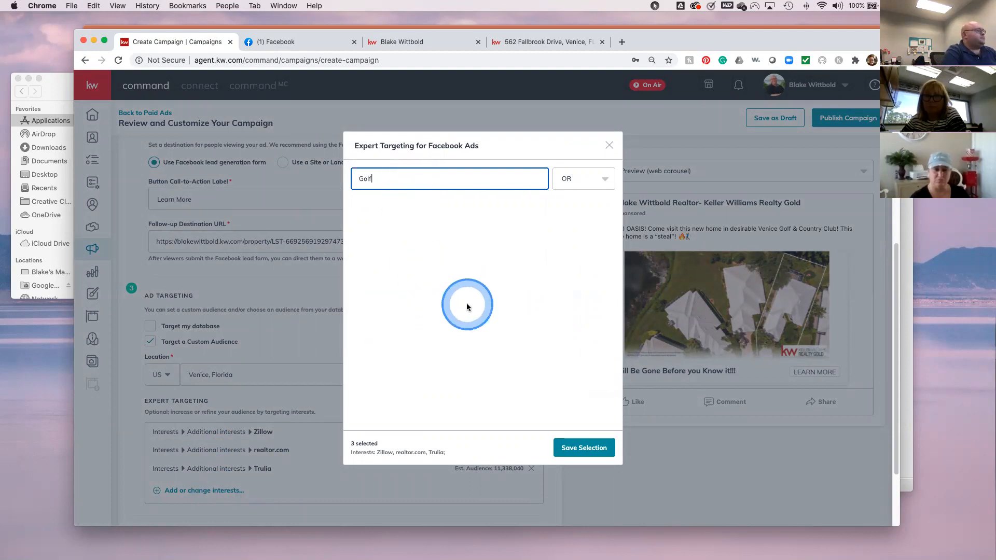
click(383, 180)
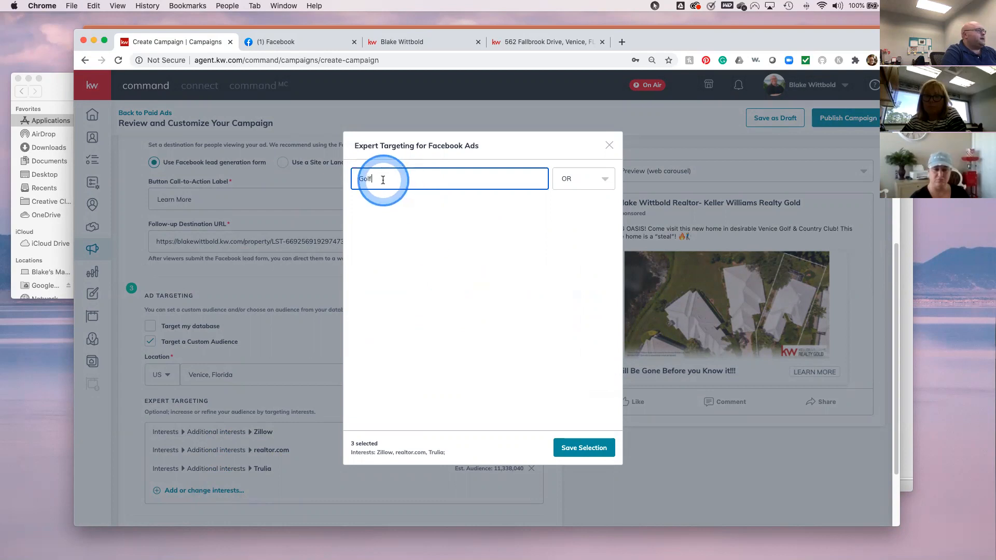
key(BackSpace)
key(BackSpace)
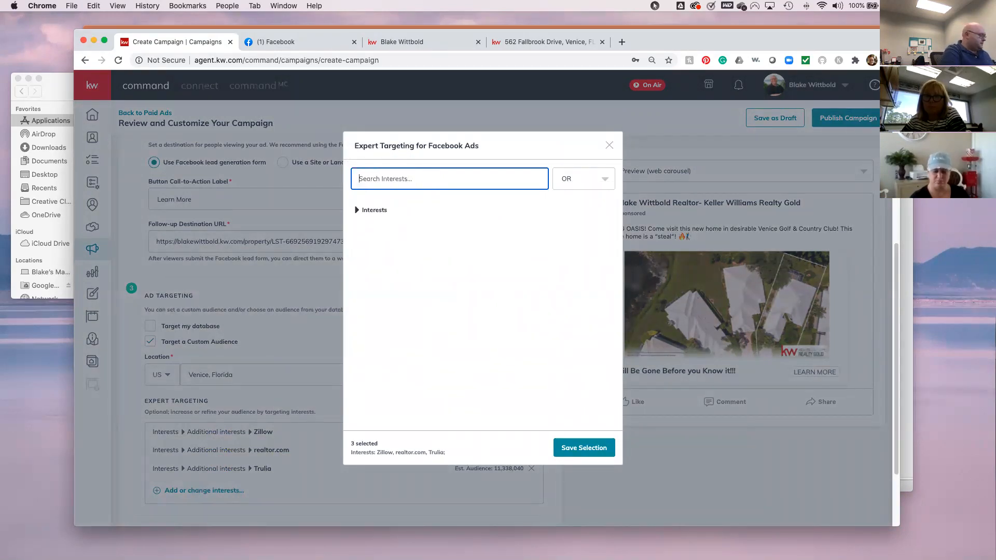
- Try a Sports search, then clear the search box and expand the full Interests category
click(383, 180)
text(SPorts)
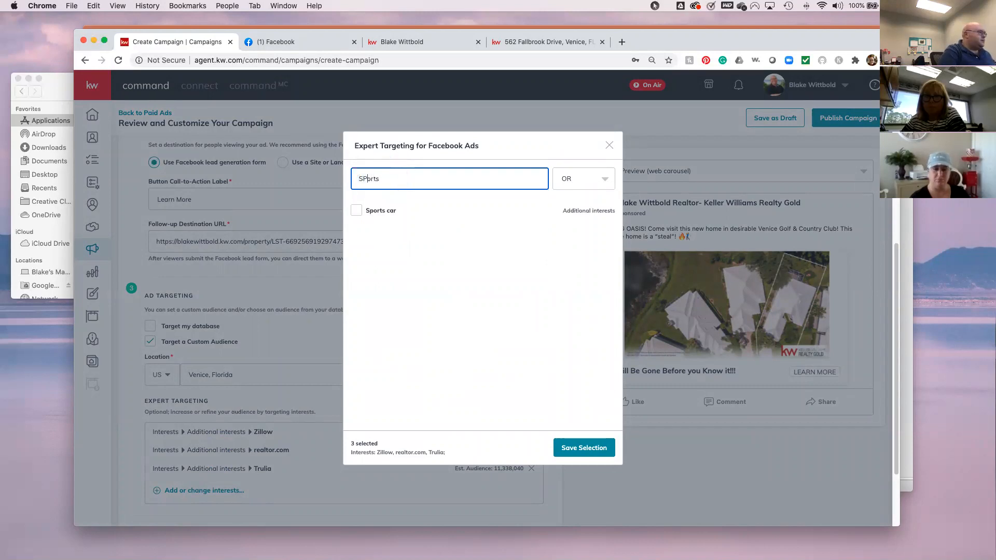
click(384, 180)
key(BackSpace)
key(BackSpace)
click(385, 180)
key(BackSpace)
click(357, 210)
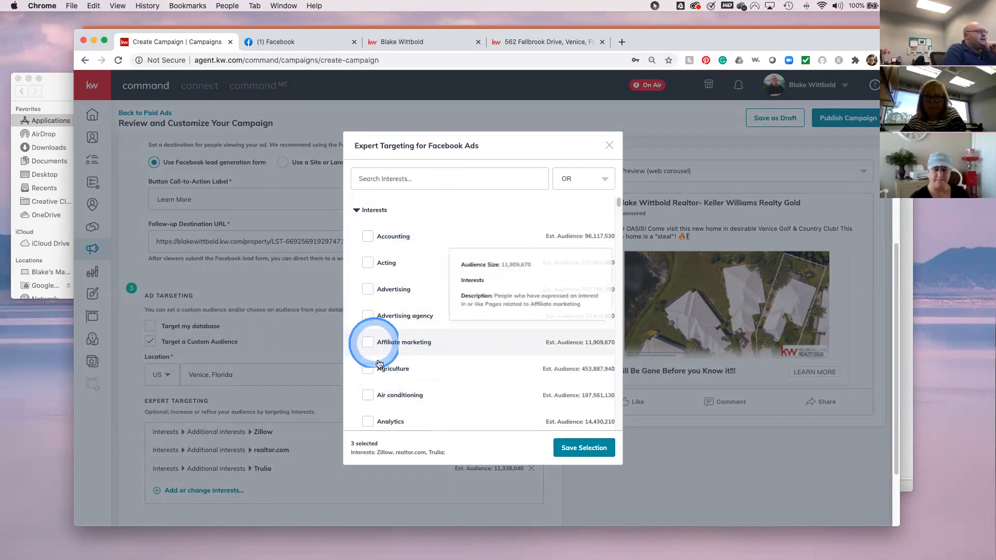
scroll(459, 399, down, 5)
scroll(460, 399, down, 15)
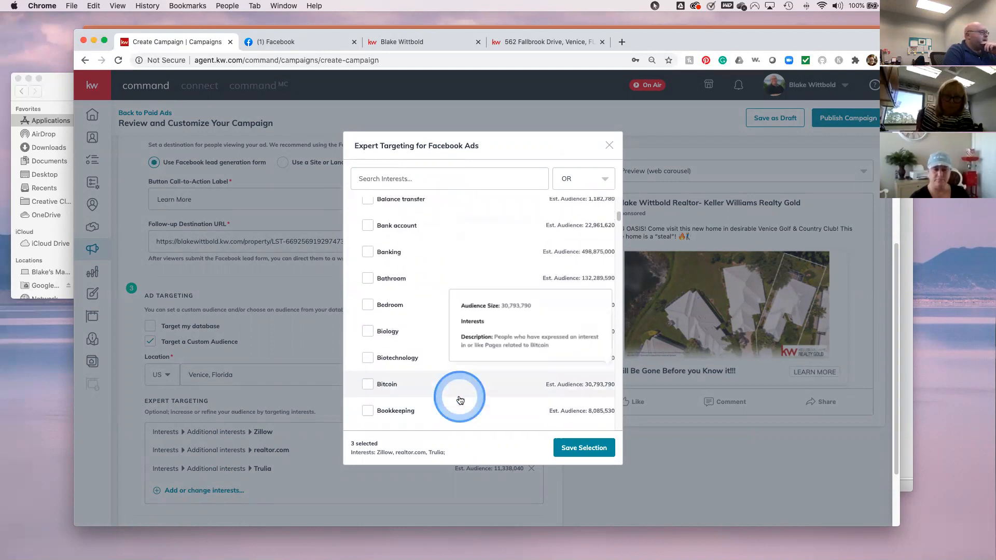
scroll(460, 399, down, 4)
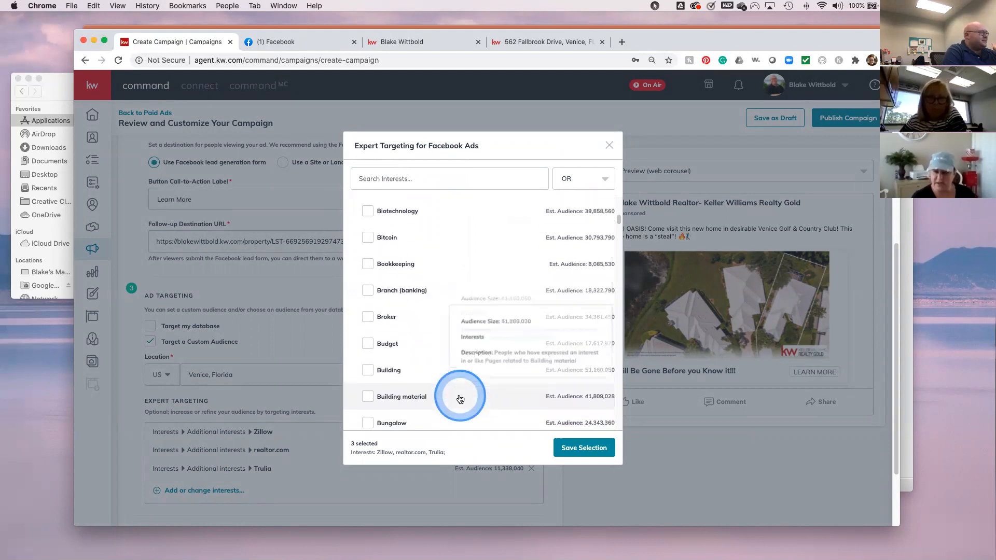
scroll(460, 398, down, 2)
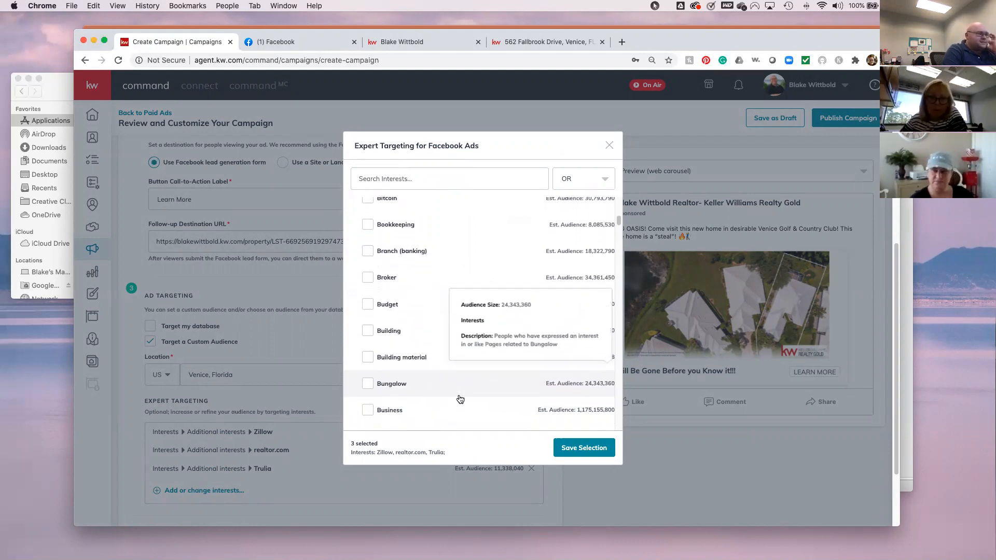
scroll(460, 398, down, 3)
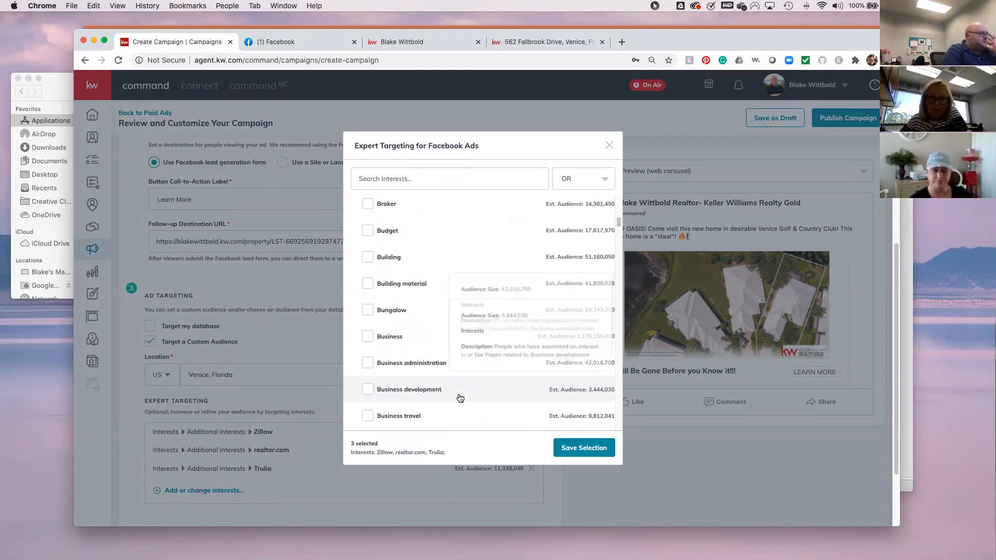
scroll(460, 399, down, 3)
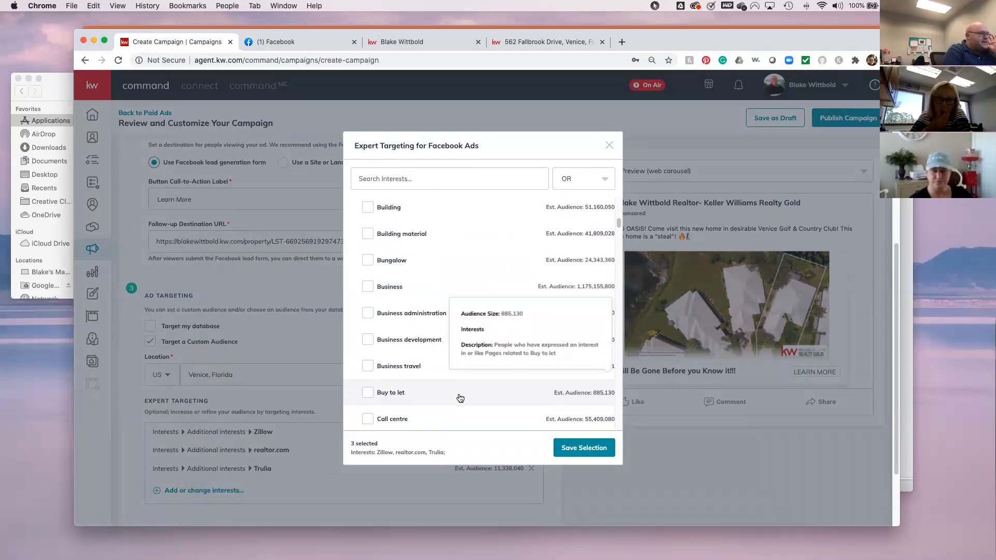
click(460, 398)
scroll(460, 398, down, 3)
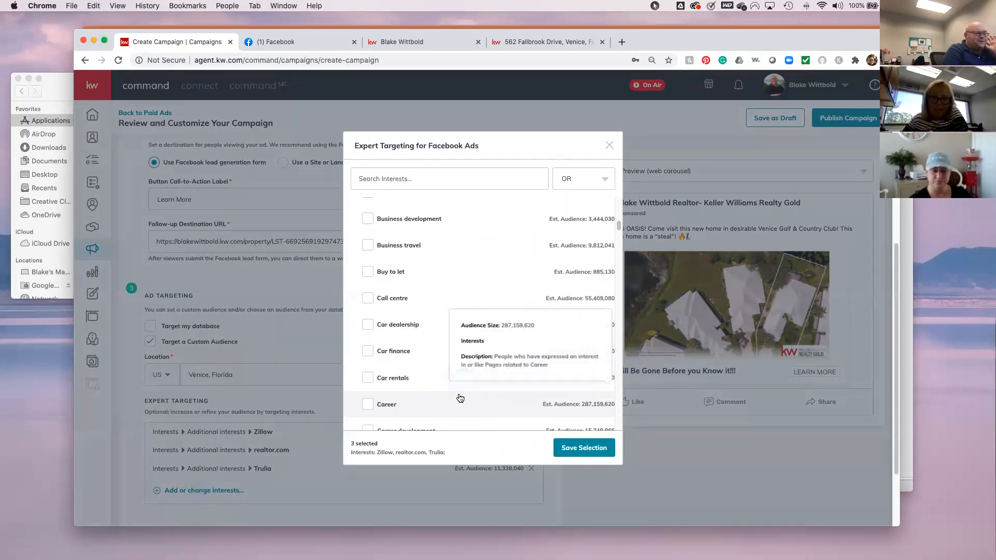
scroll(460, 398, down, 4)
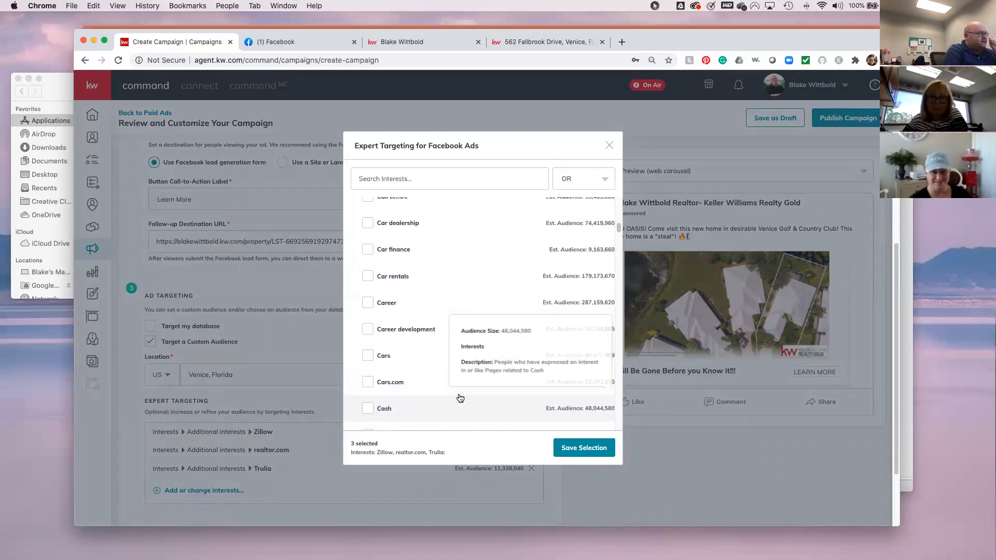
scroll(460, 398, down, 1)
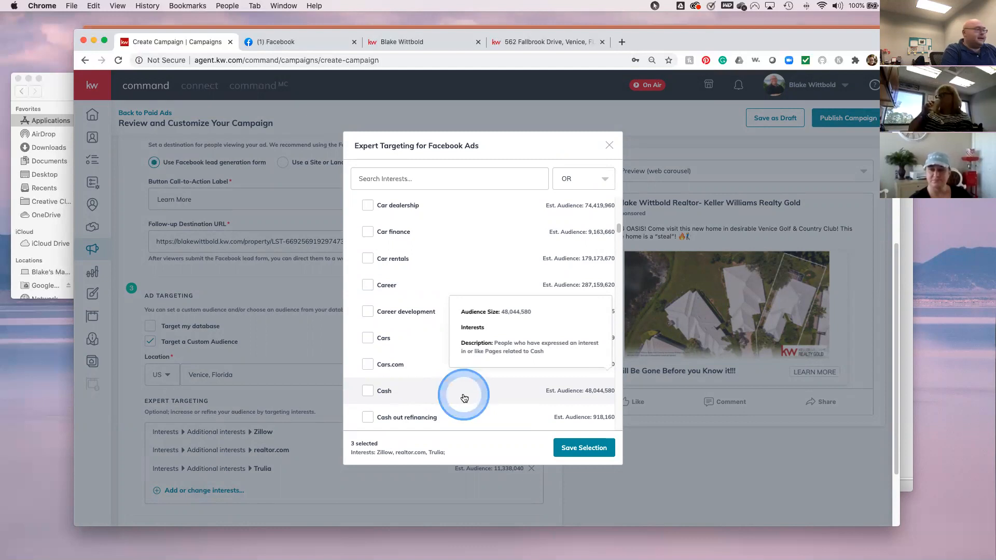
scroll(464, 398, down, 1)
scroll(464, 398, down, 10)
scroll(465, 398, down, 10)
scroll(464, 398, down, 10)
scroll(464, 397, down, 10)
scroll(464, 397, down, 10)
click(464, 398)
scroll(463, 397, up, 3)
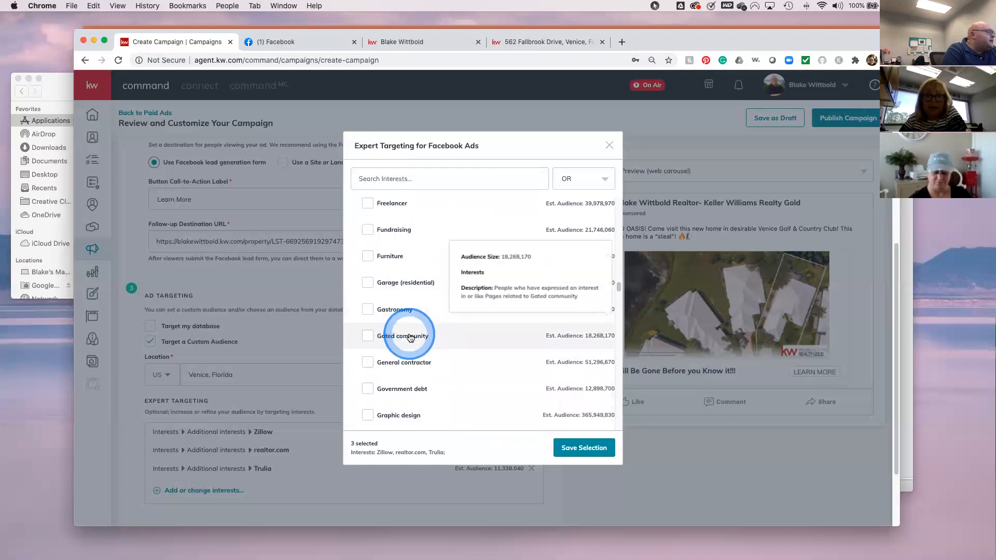
- Add Gated community as a fourth interest and save the interest selection
click(367, 337)
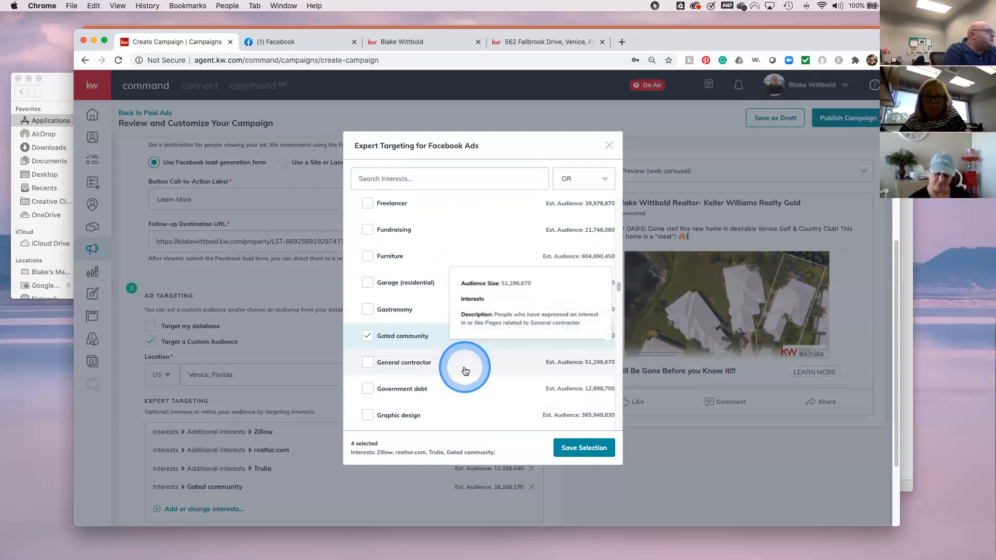
scroll(465, 370, down, 1)
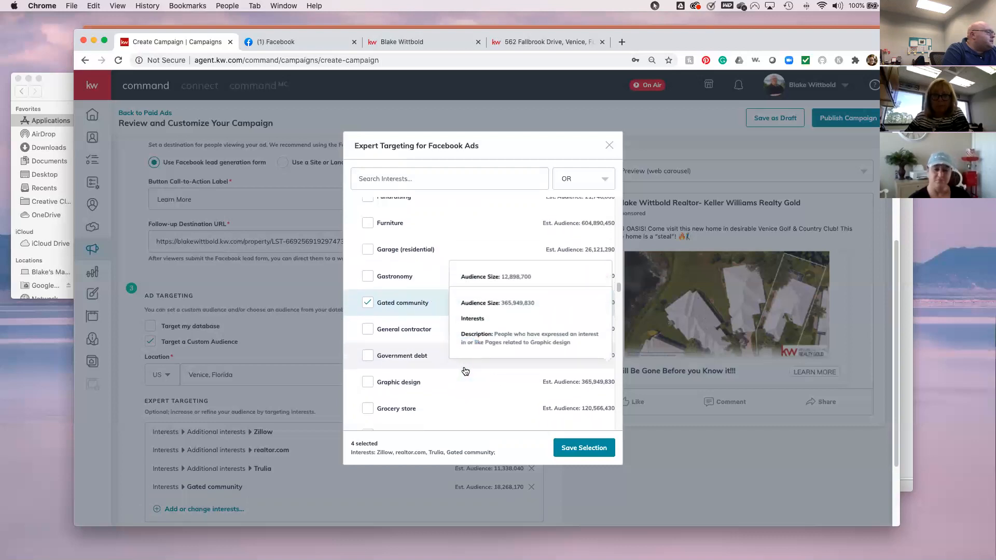
scroll(465, 370, down, 2)
scroll(464, 367, down, 1)
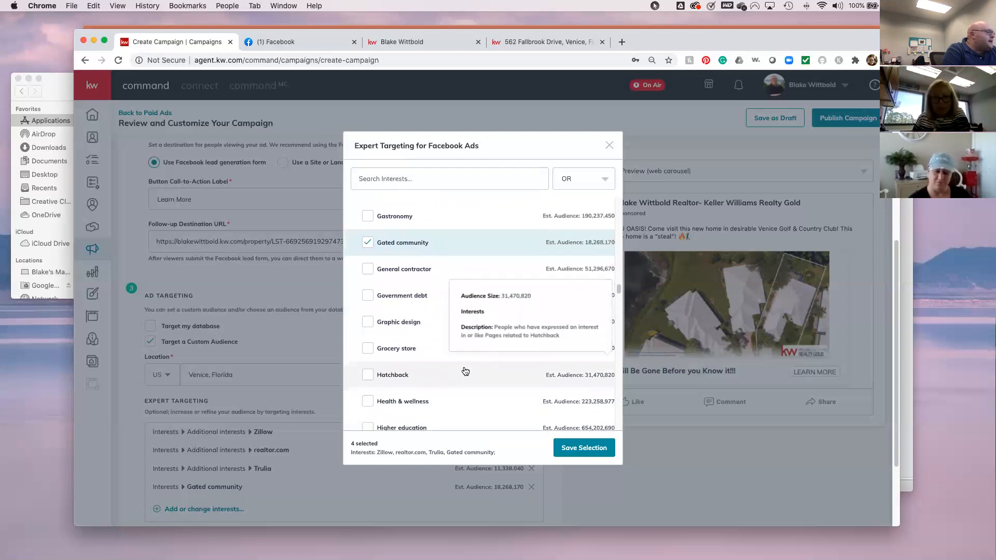
scroll(464, 374, down, 1)
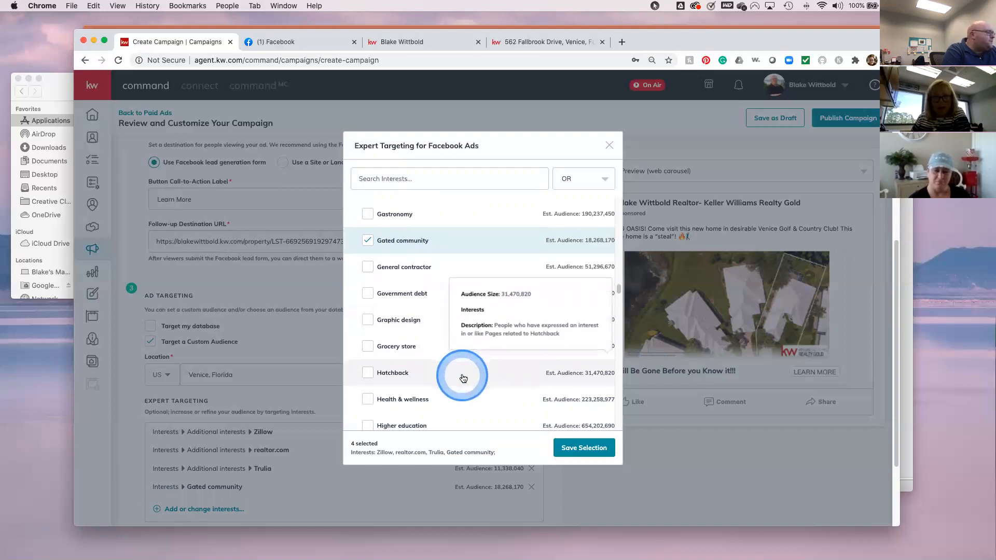
scroll(463, 378, down, 3)
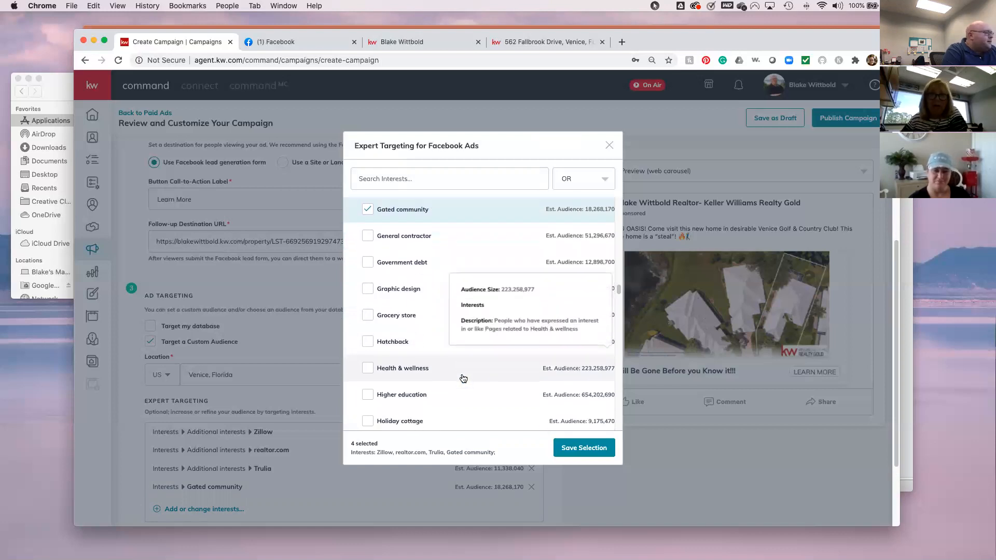
scroll(463, 378, down, 2)
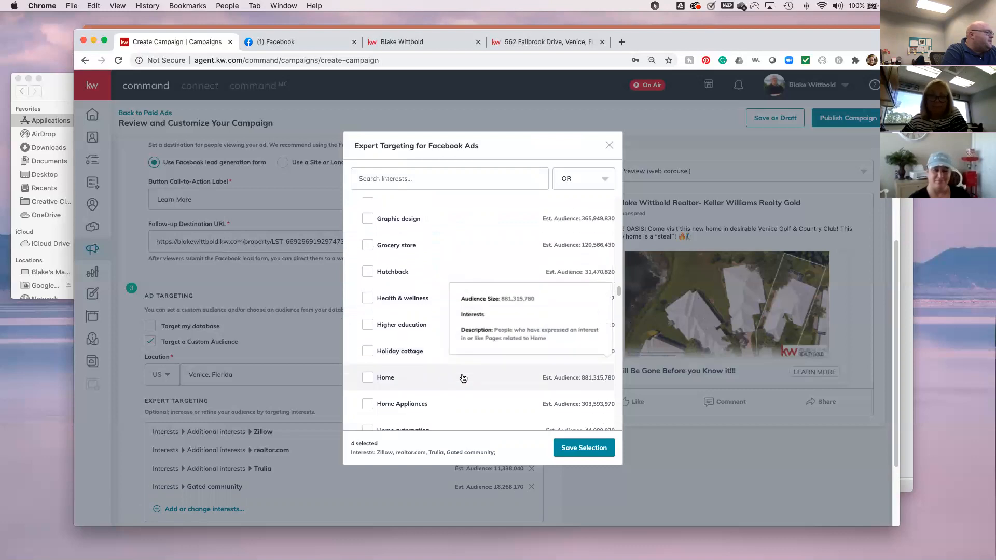
scroll(463, 378, down, 3)
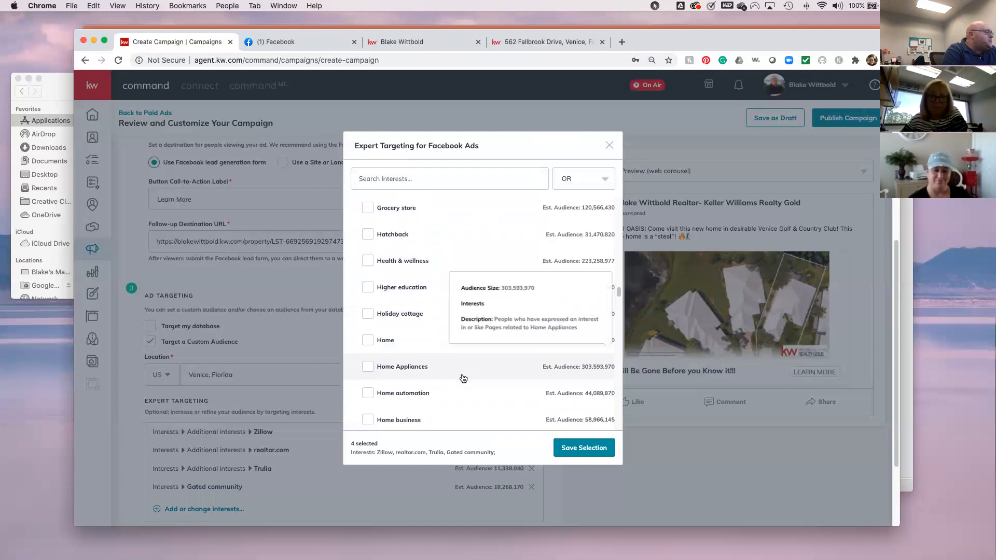
scroll(463, 378, down, 5)
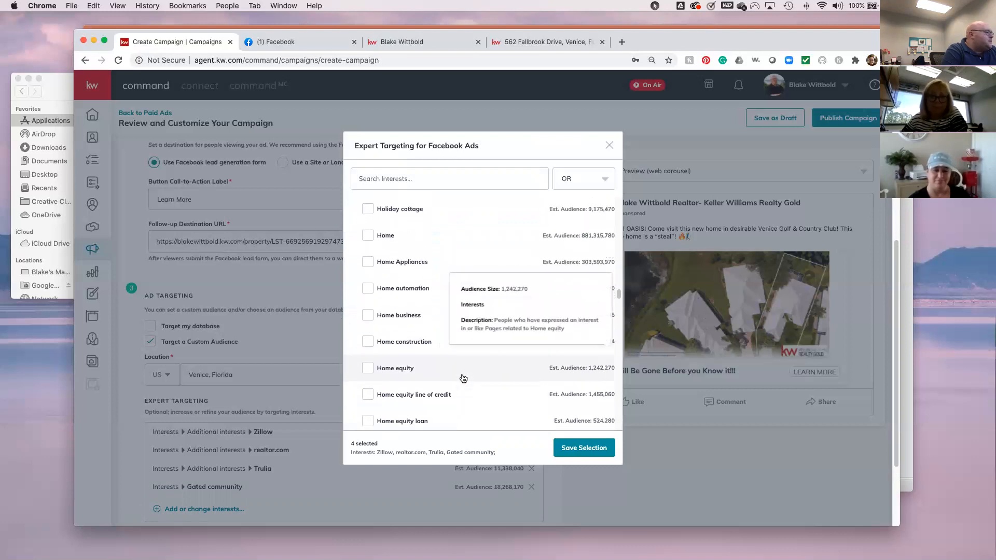
scroll(463, 378, down, 4)
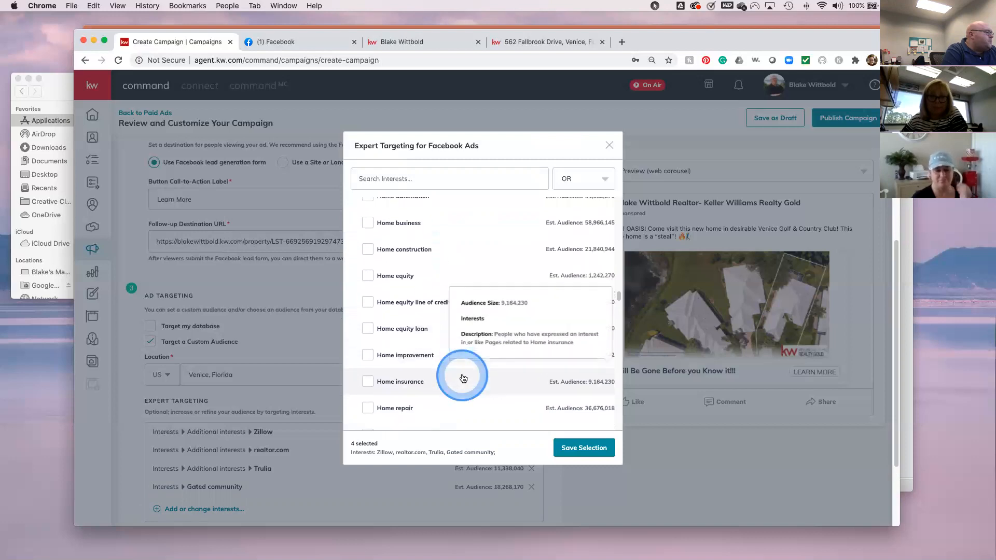
scroll(464, 378, down, 3)
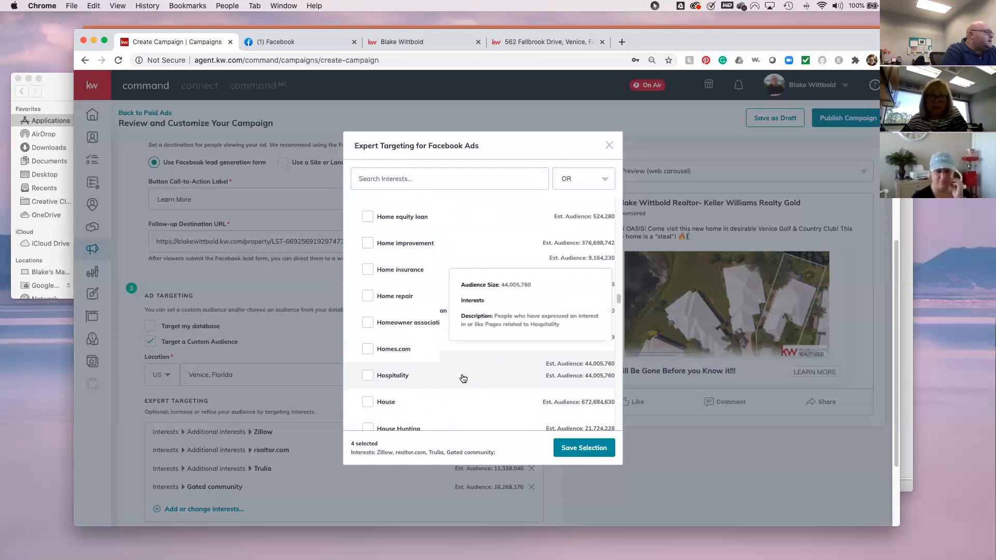
scroll(463, 378, down, 4)
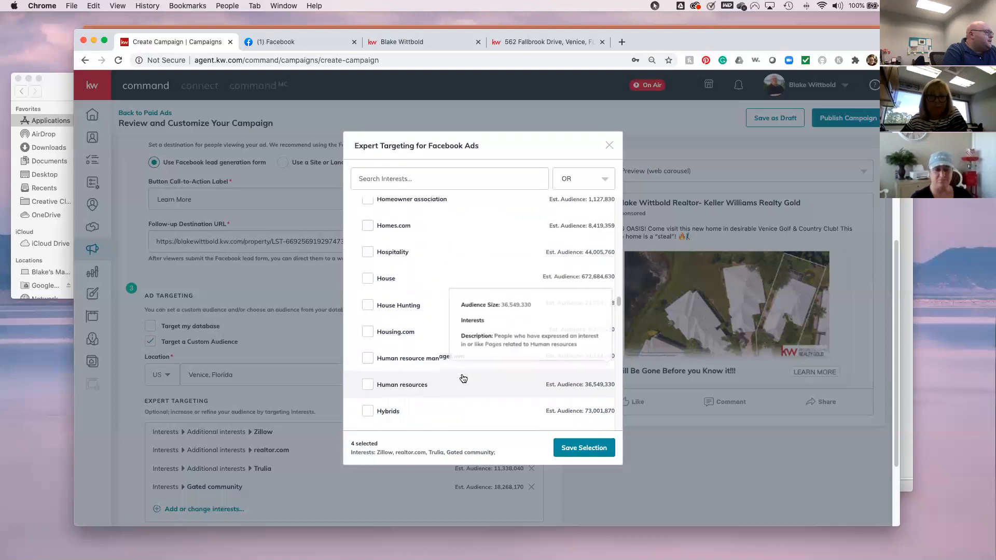
scroll(464, 378, down, 6)
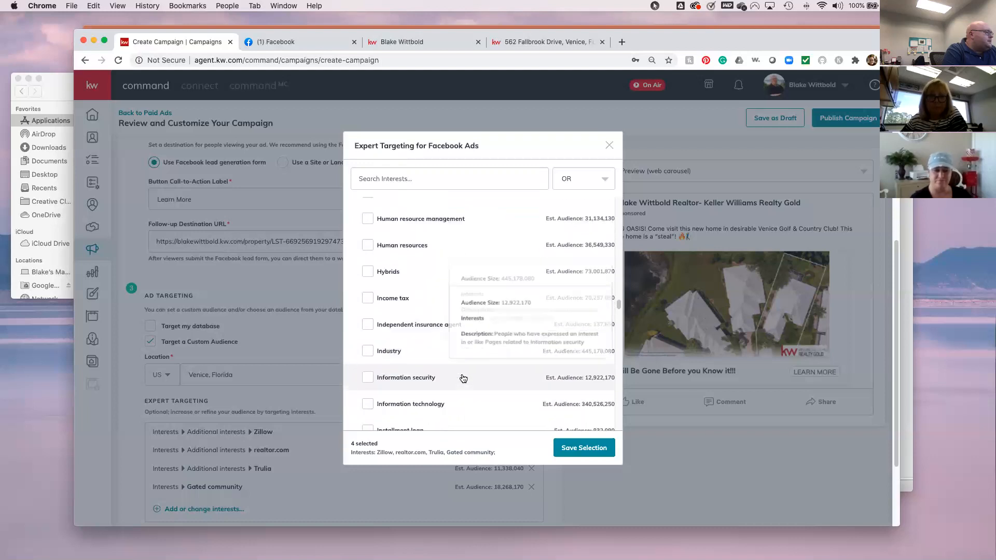
scroll(463, 378, down, 8)
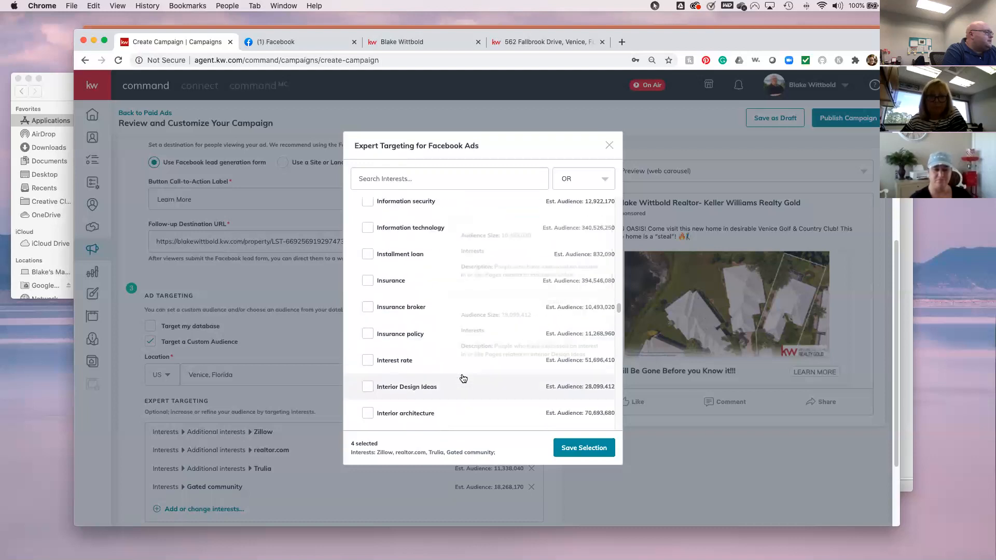
scroll(462, 377, down, 12)
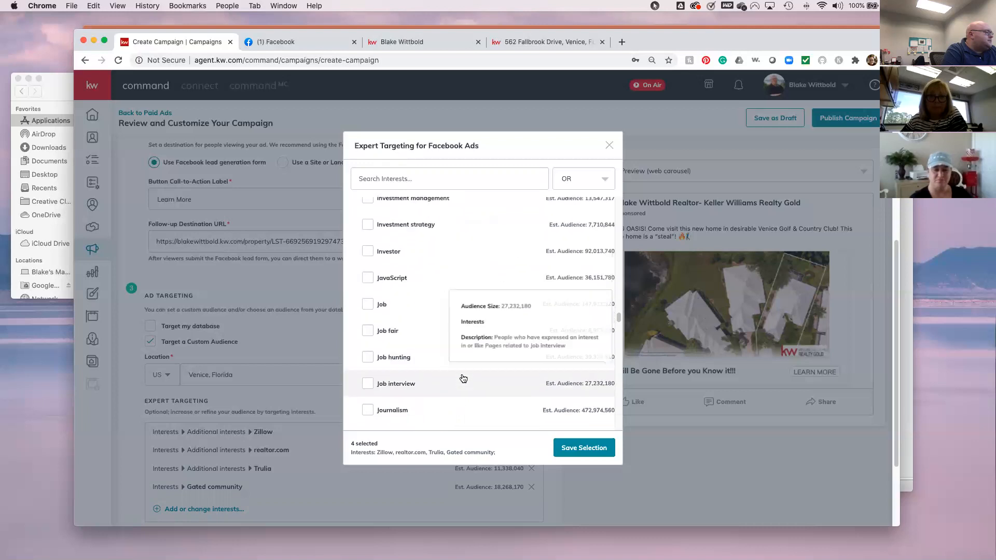
scroll(463, 378, down, 1)
click(464, 378)
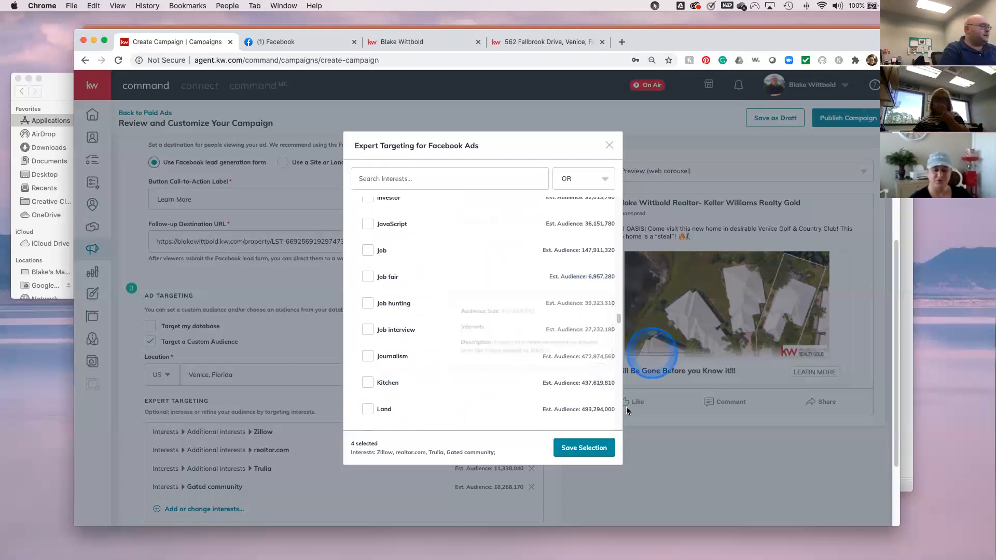
click(596, 449)
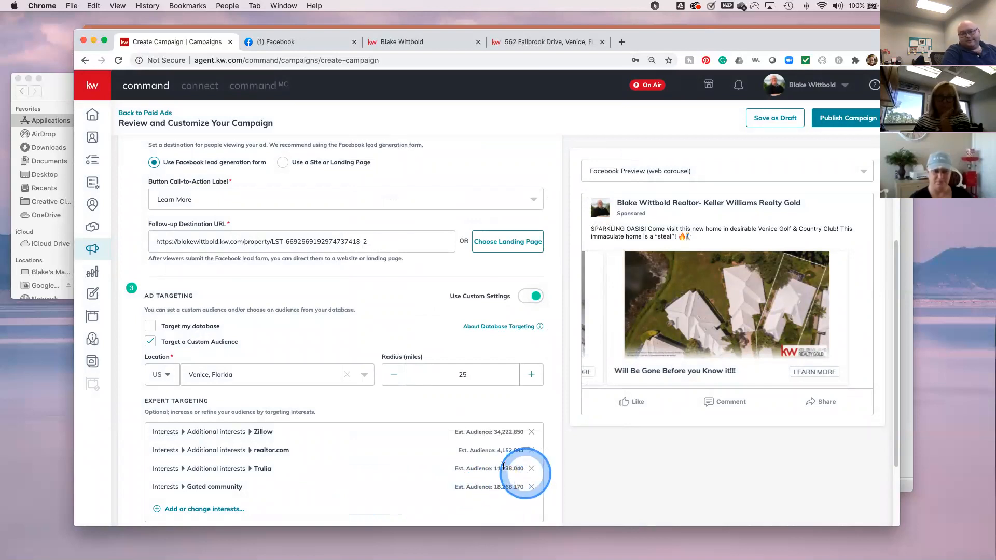
- Tick Target my database so the ad also reaches the agent's contacts
scroll(415, 397, down, 2)
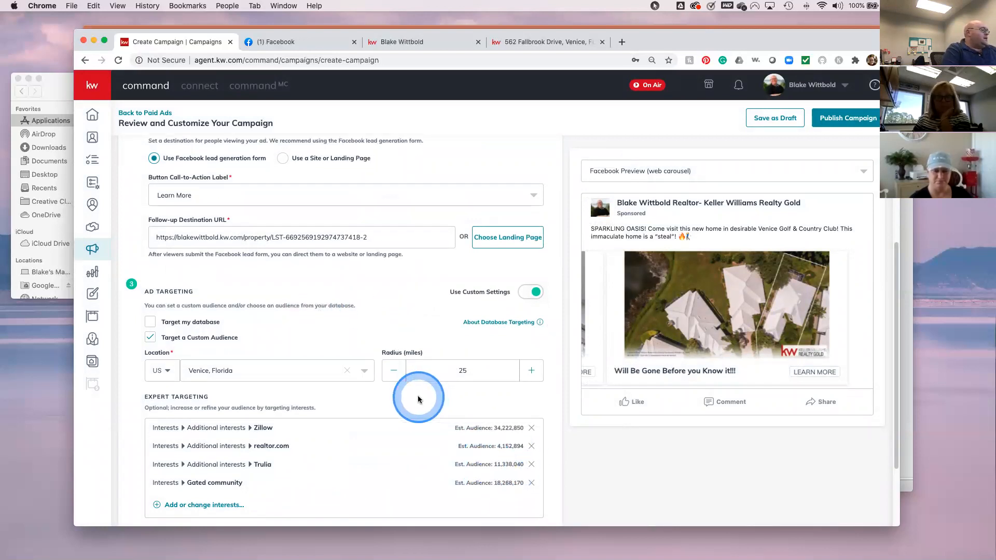
scroll(418, 396, down, 2)
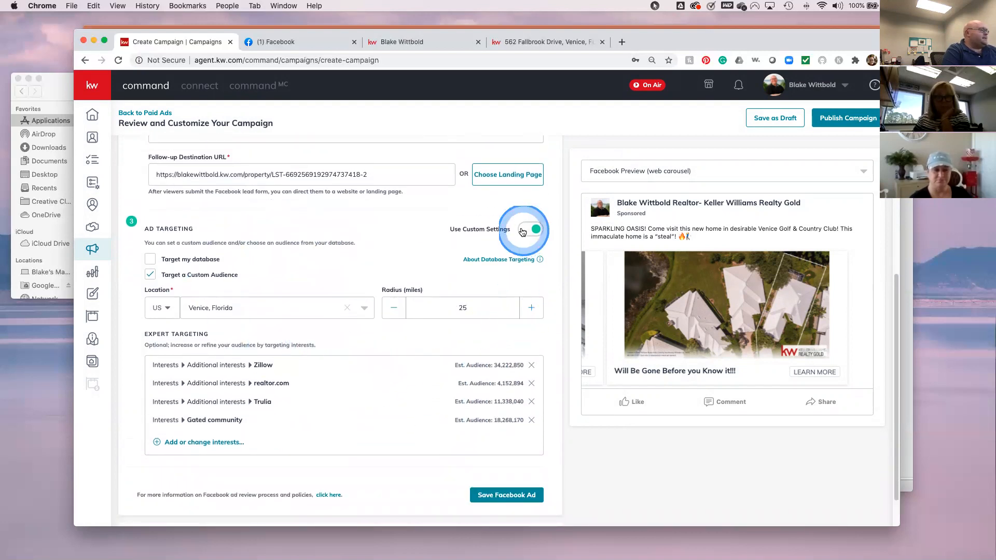
mouse_move(486, 253)
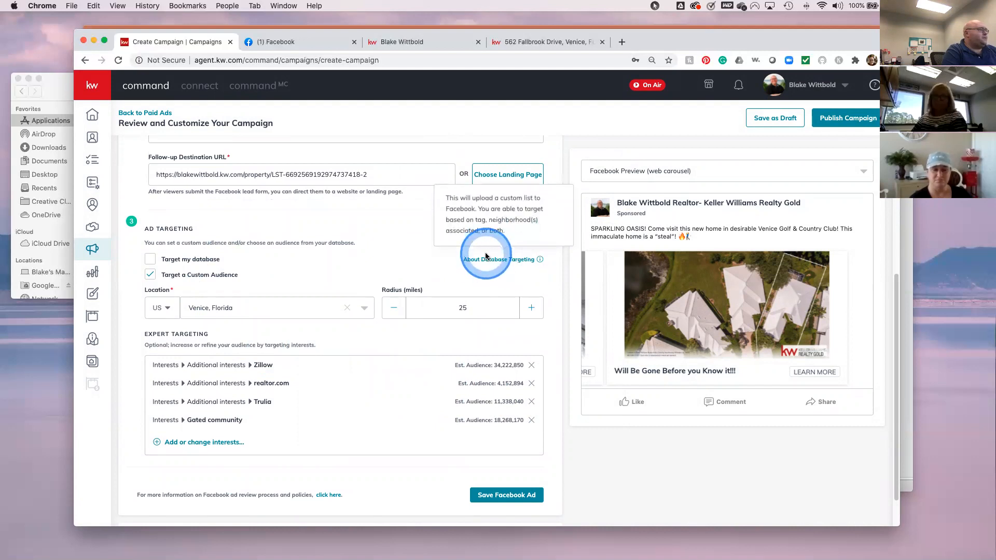
click(150, 262)
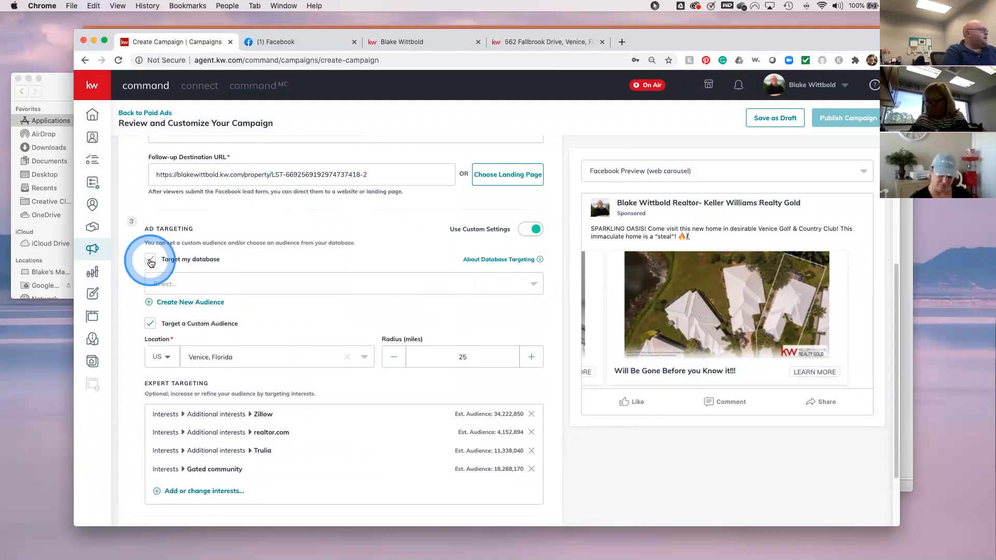
click(283, 281)
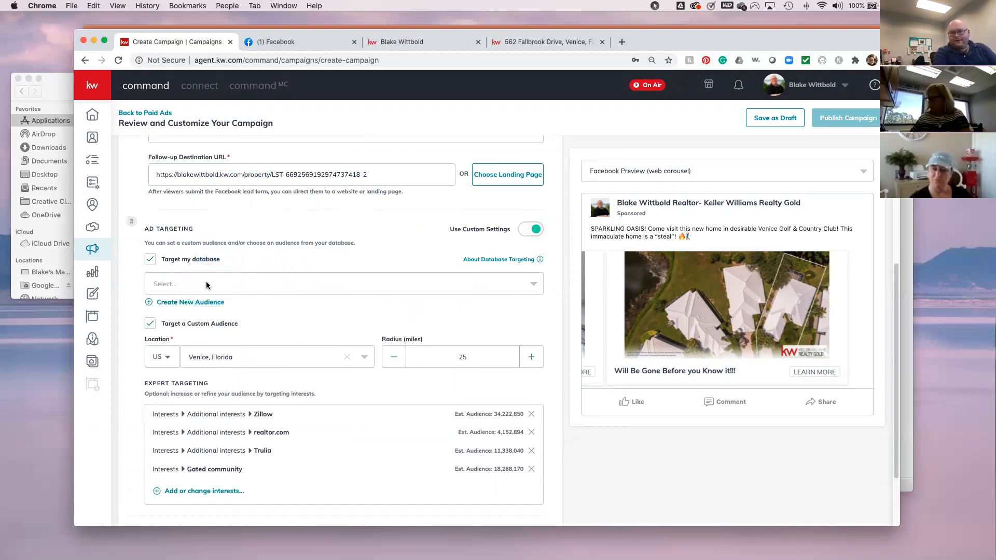
click(188, 302)
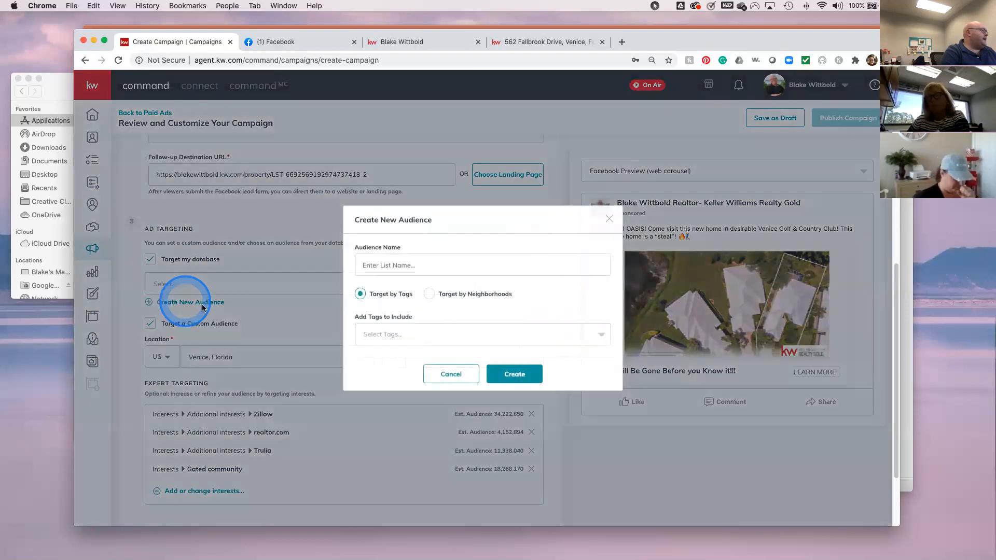
click(380, 264)
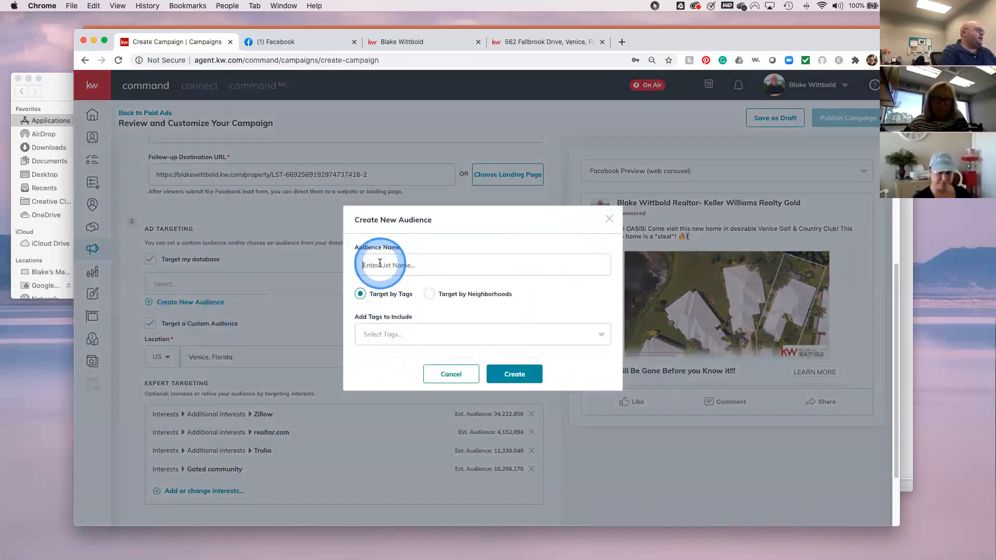
text(everyone)
click(425, 325)
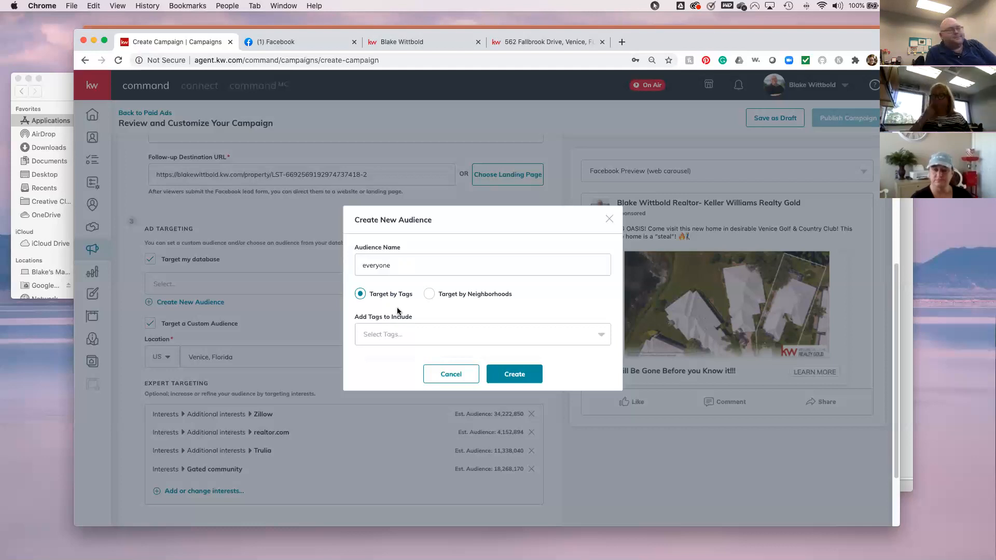
click(565, 374)
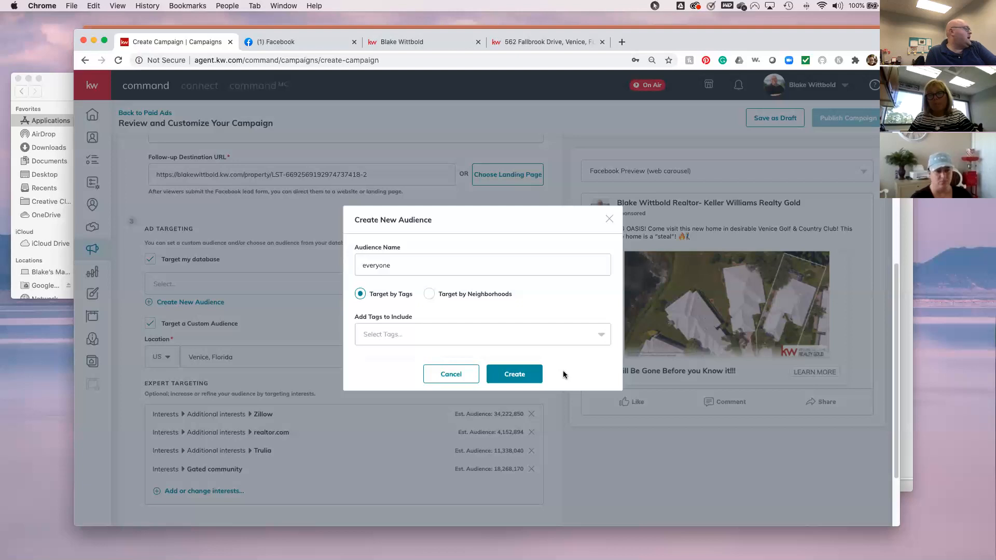
click(535, 374)
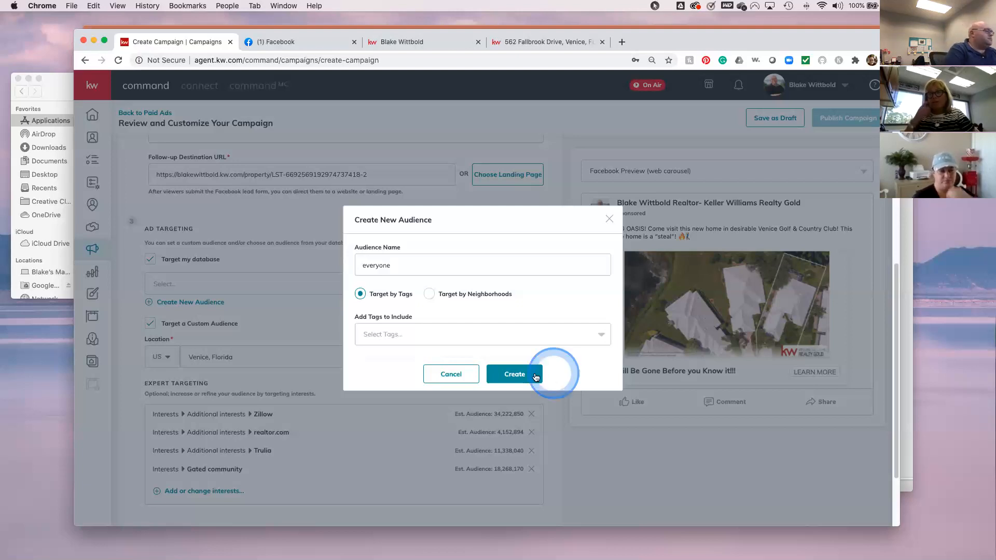
click(459, 375)
click(249, 357)
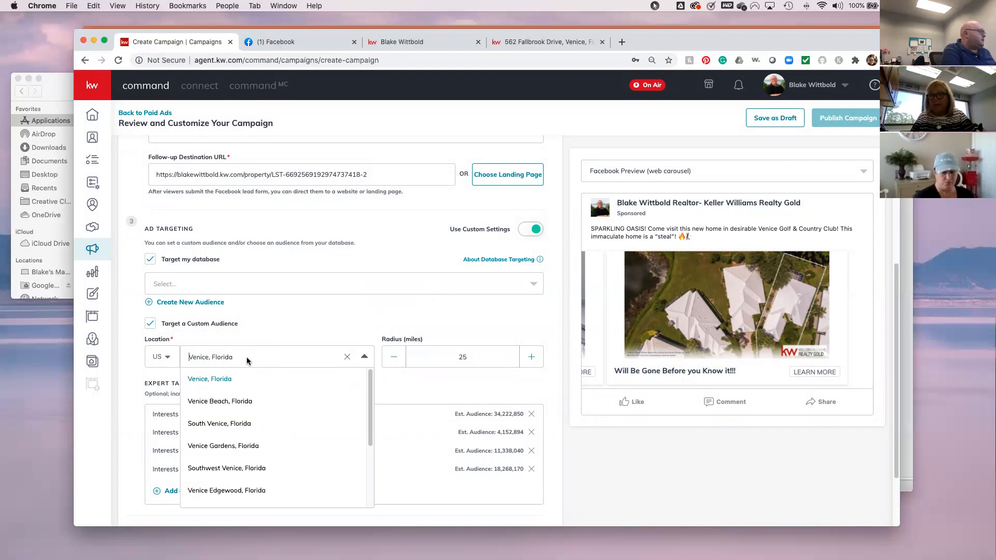
text(26)
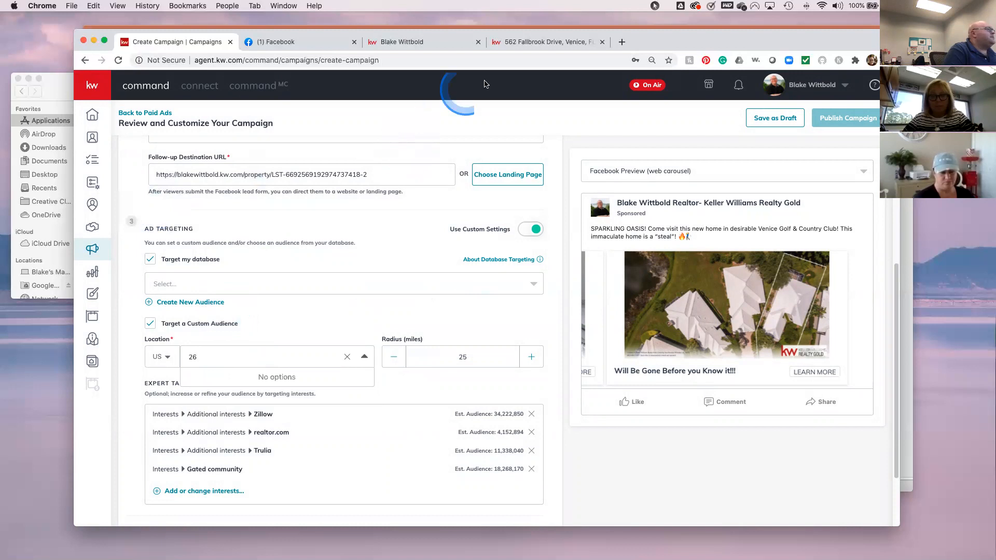
click(501, 46)
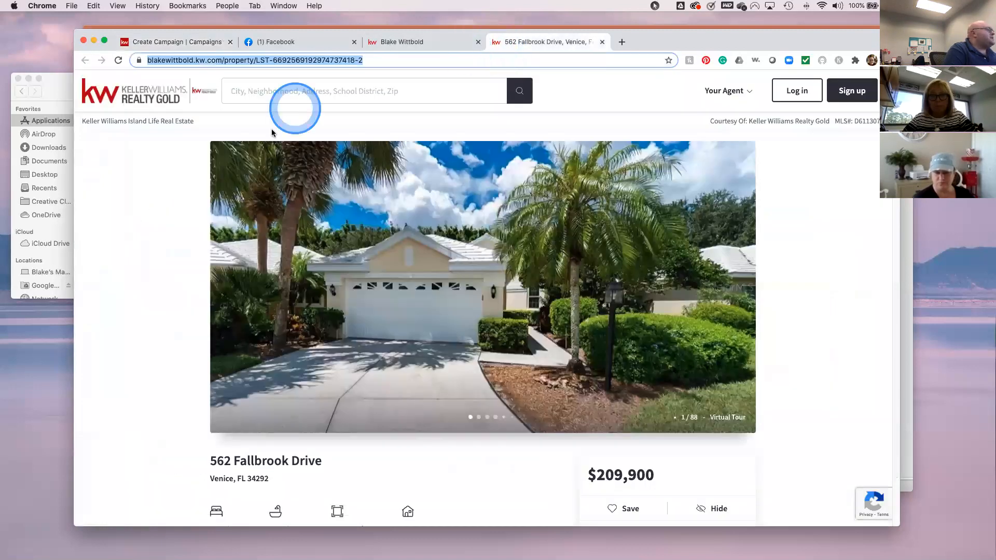
click(205, 45)
click(230, 363)
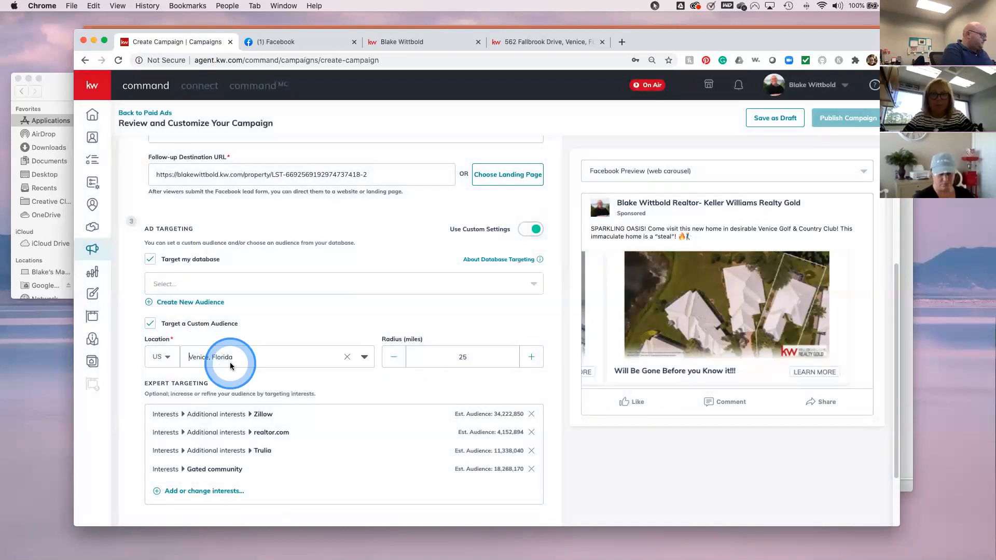
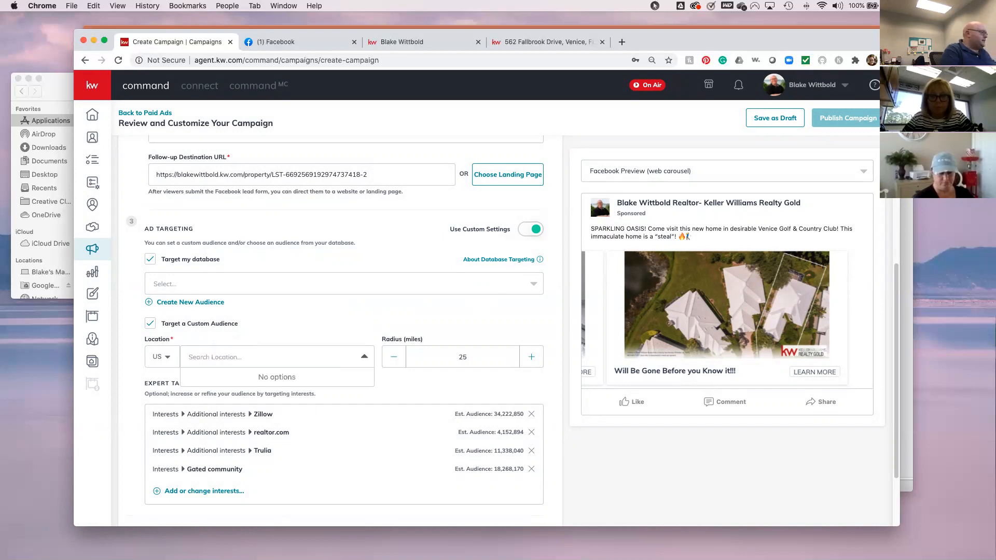
- Keep US as the country and set the location to Venice Golf And Country Club, Florida
click(165, 358)
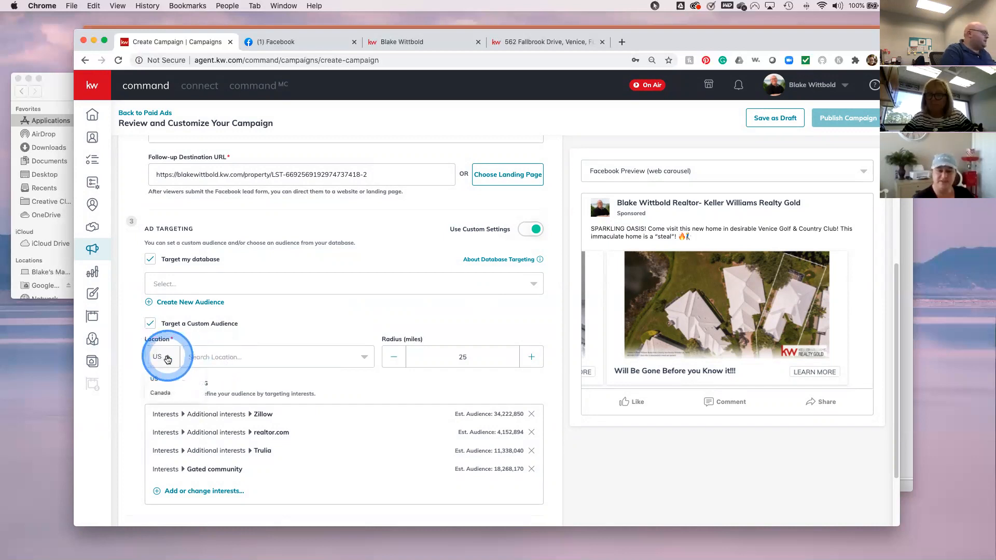
click(153, 378)
click(191, 358)
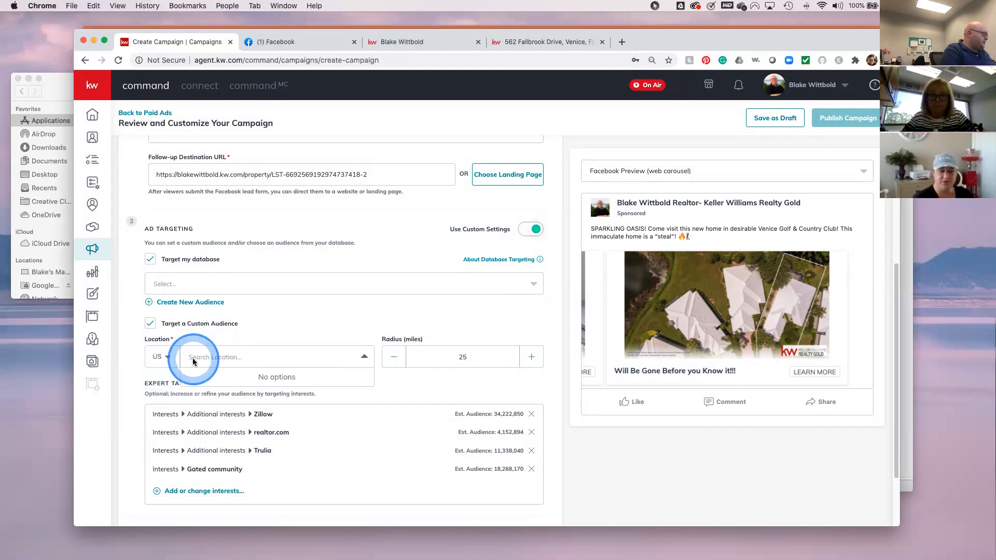
text(Venice Golf an)
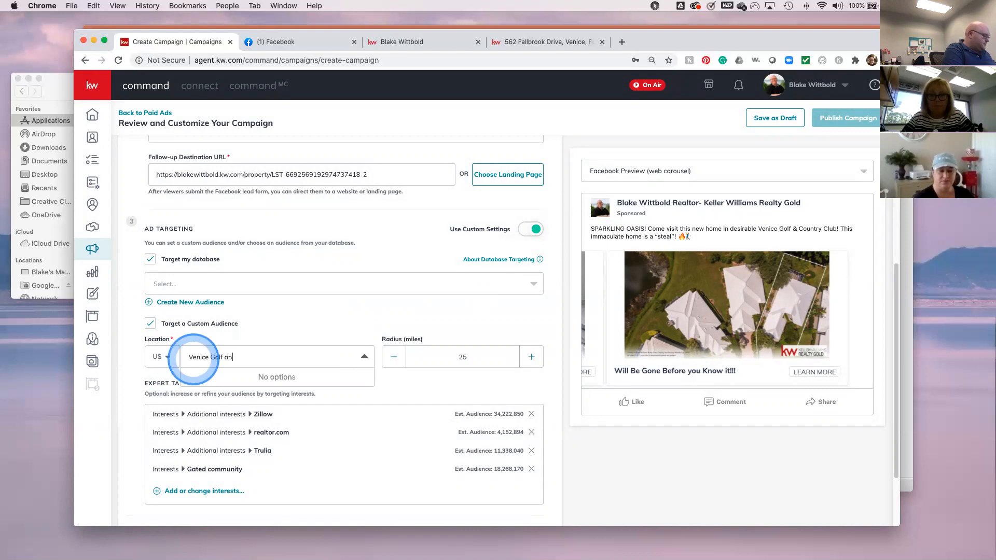
text(d COuntry CLub)
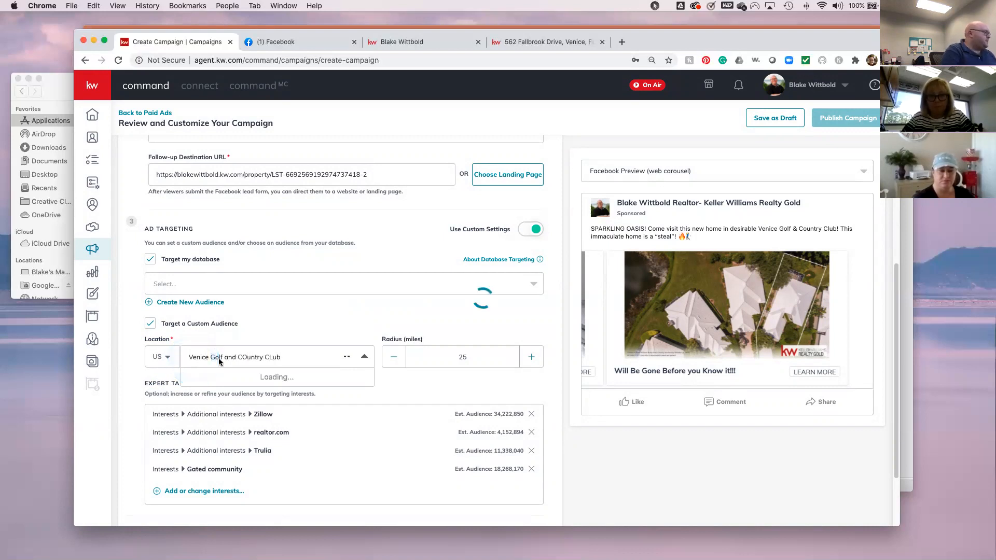
click(254, 378)
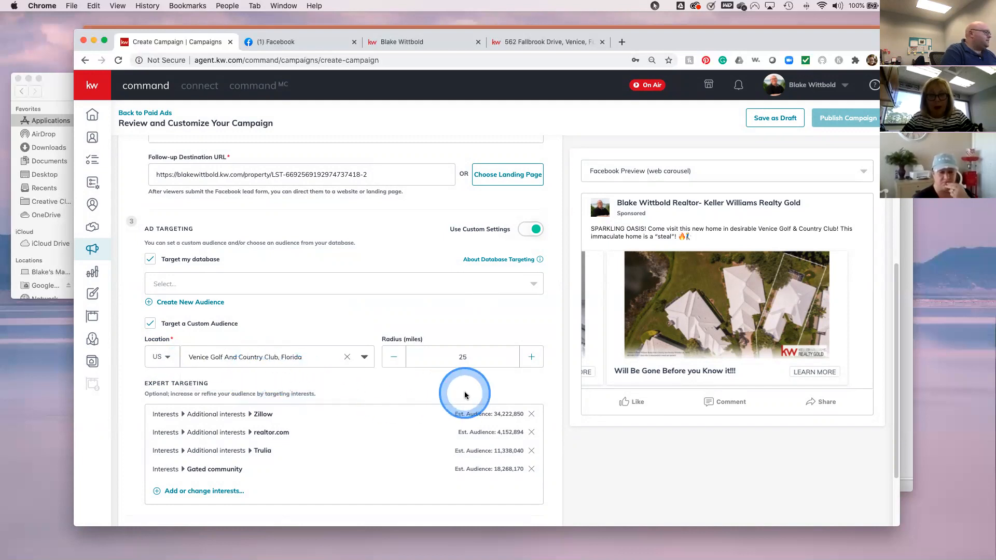
- Lower the ad's targeting radius from 25 to 15 miles
click(393, 358)
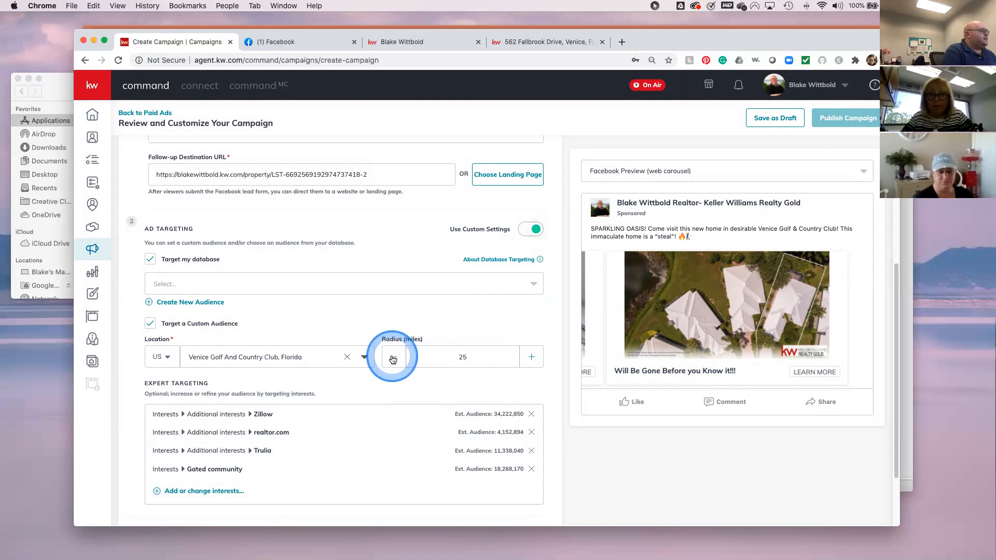
double_click(393, 358)
double_click(393, 358)
double_click(393, 358)
triple_click(393, 358)
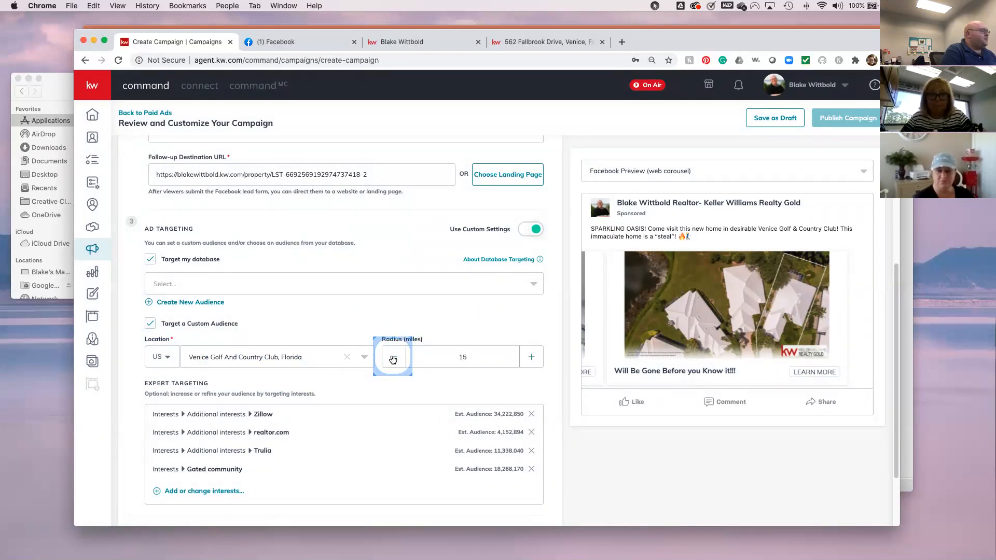
click(468, 340)
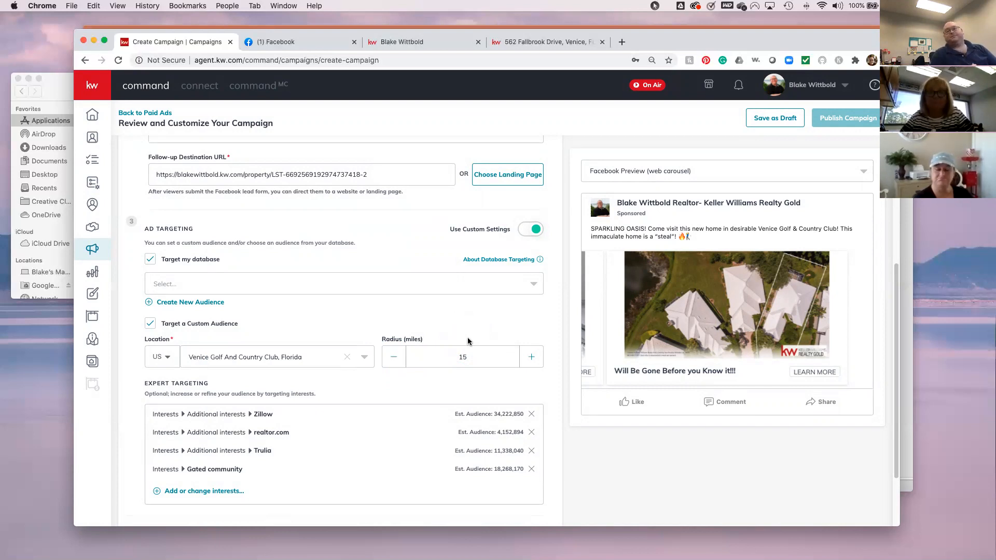
click(527, 377)
click(547, 474)
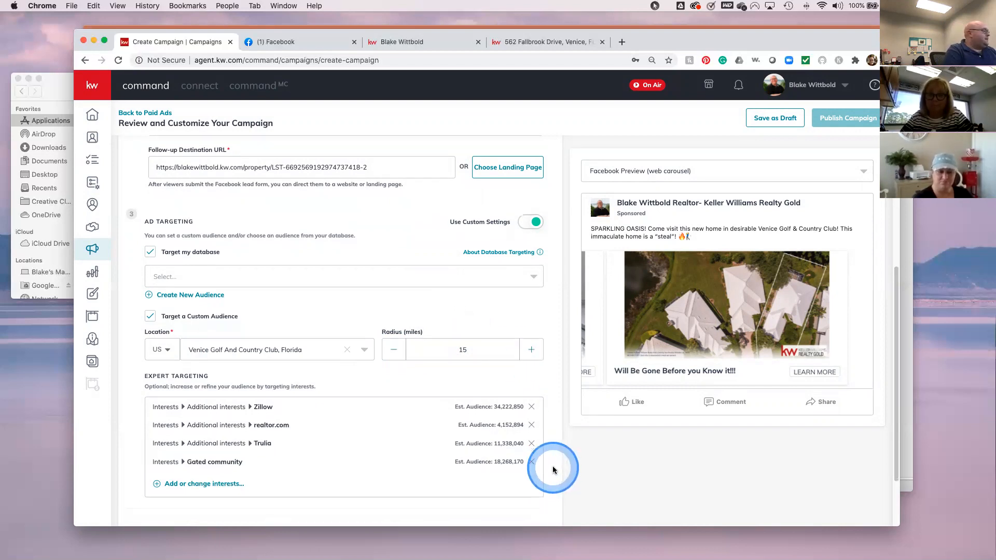
- Untick Target my database and save the Facebook ad
scroll(552, 462, down, 2)
click(151, 218)
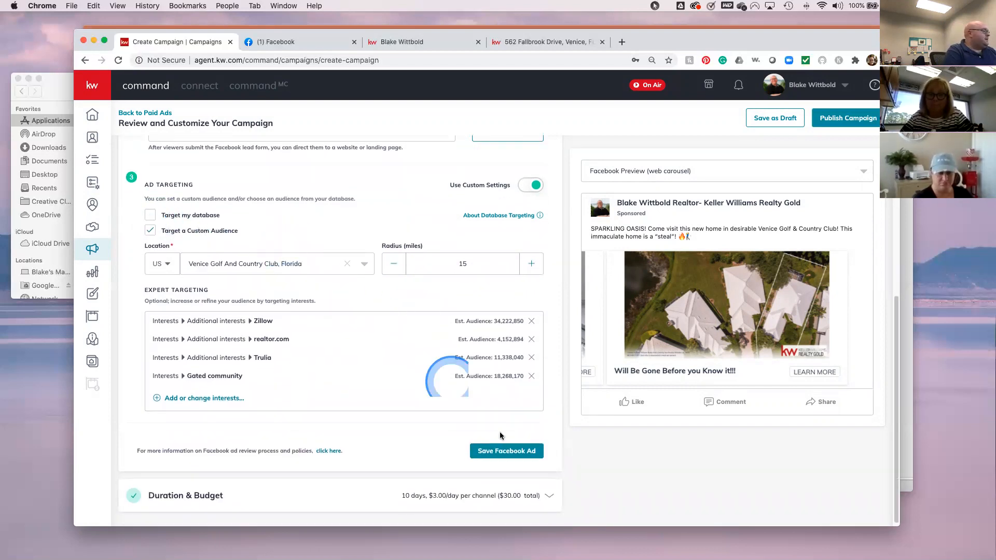
click(434, 437)
click(494, 447)
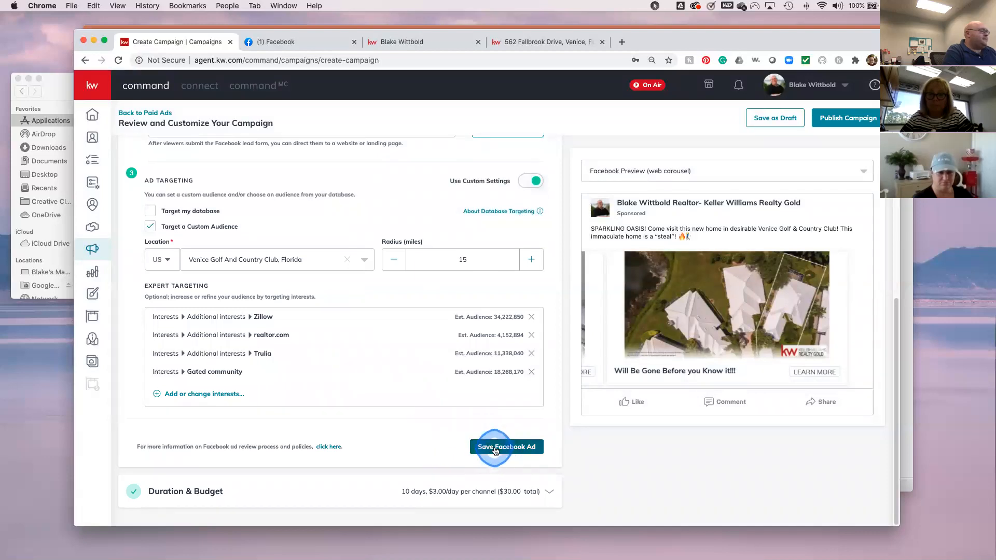
click(202, 411)
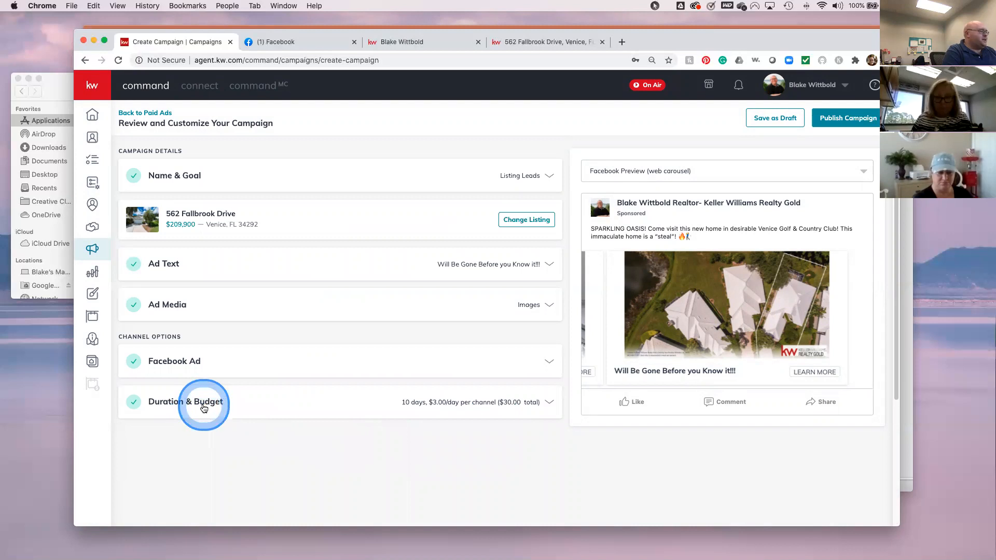
- Cut the total budget to $25, $2.50 per day over 10 days (Aug 5–15), and save
click(403, 410)
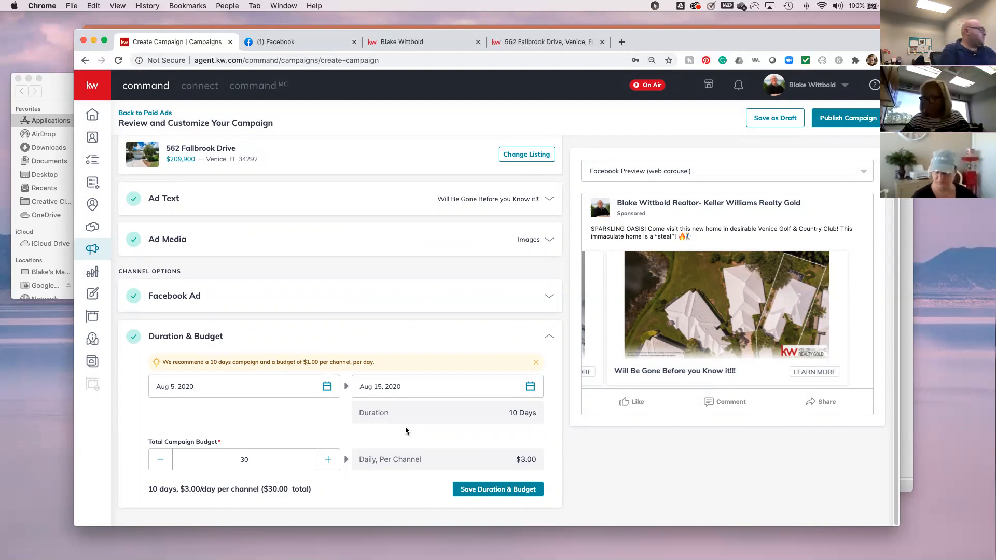
click(161, 460)
click(160, 462)
click(160, 461)
click(161, 462)
click(161, 461)
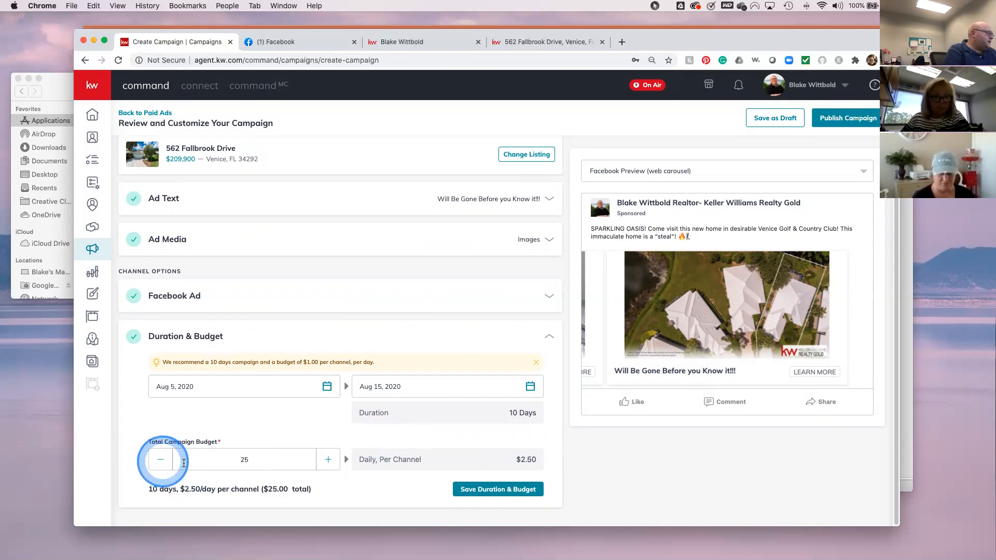
click(549, 426)
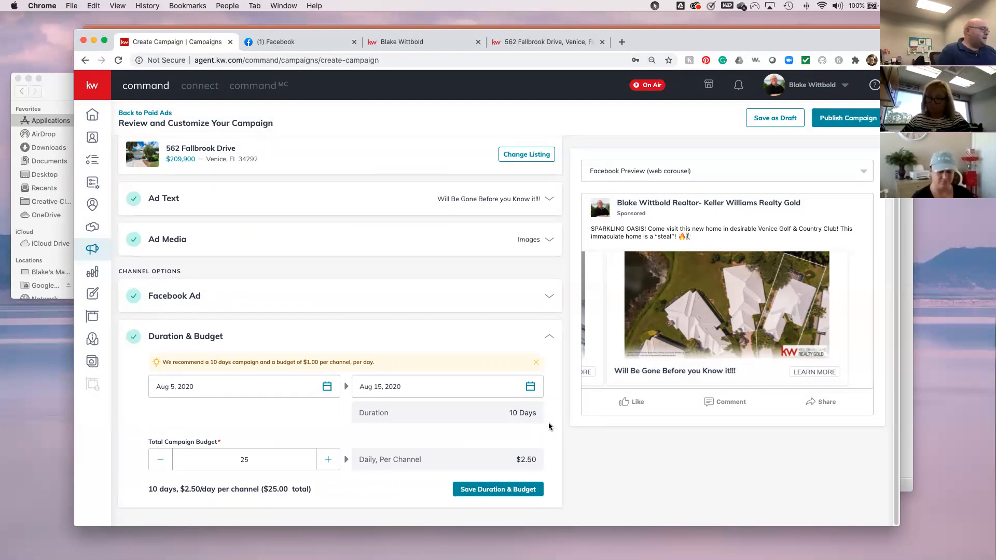
click(507, 490)
click(521, 312)
click(841, 128)
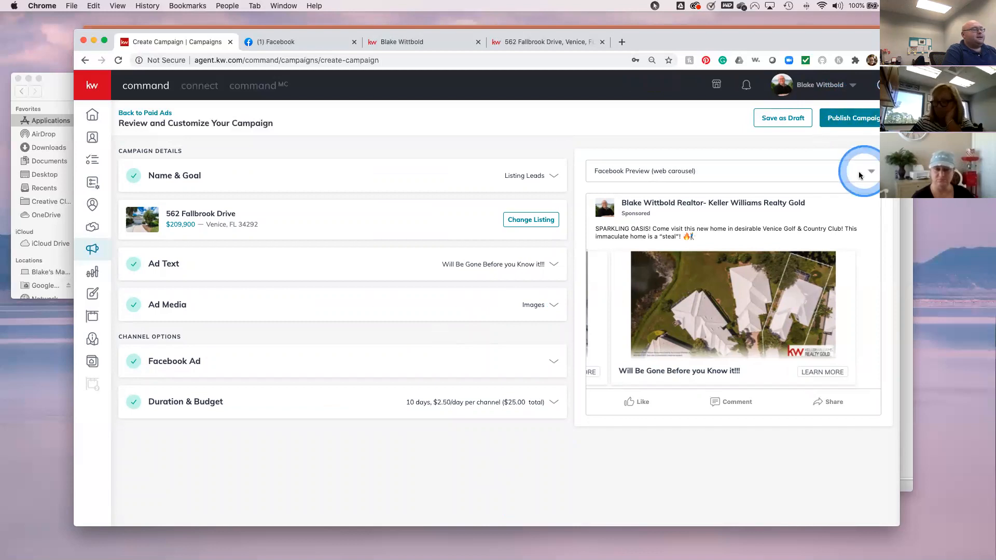
- Save the Listing Leads campaign as a draft, confirming with Yes
click(781, 123)
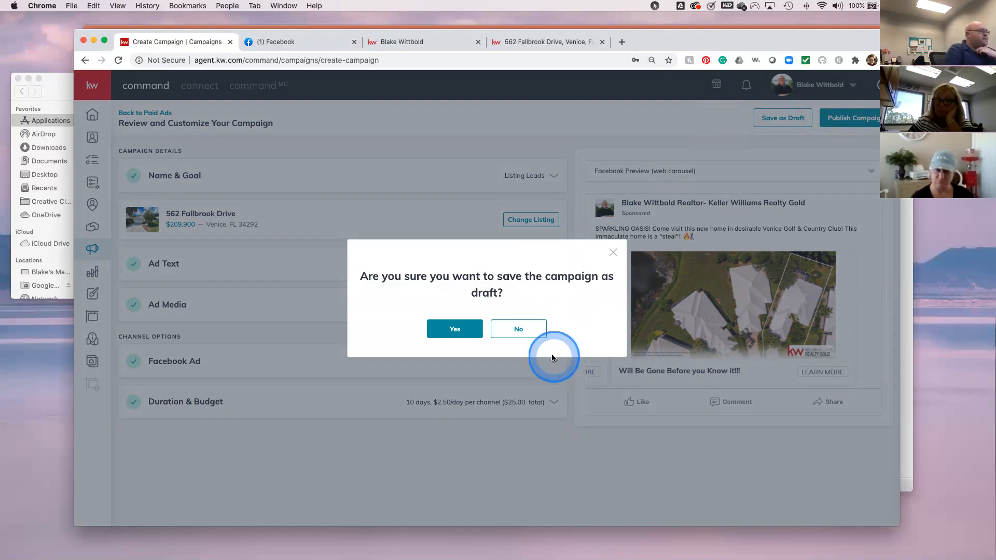
click(444, 332)
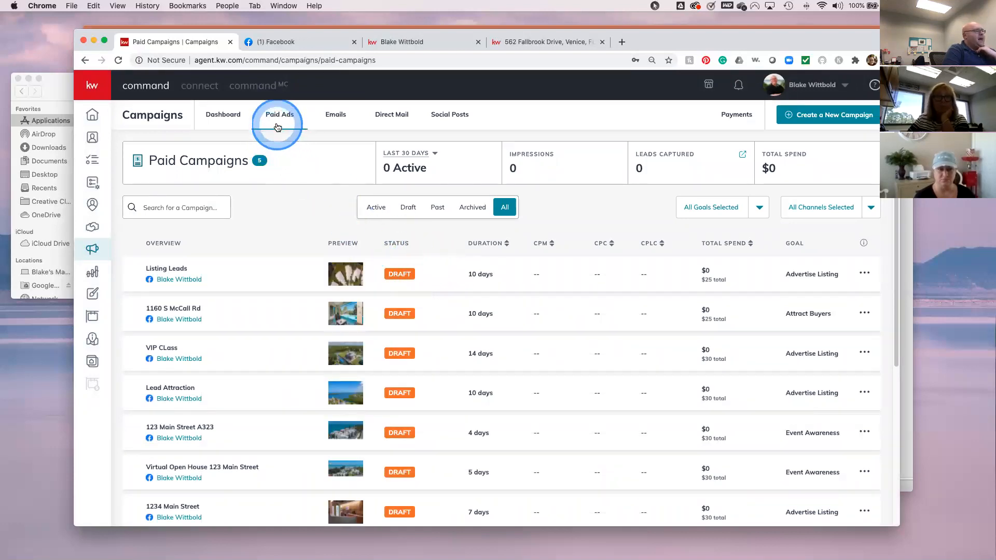
click(220, 115)
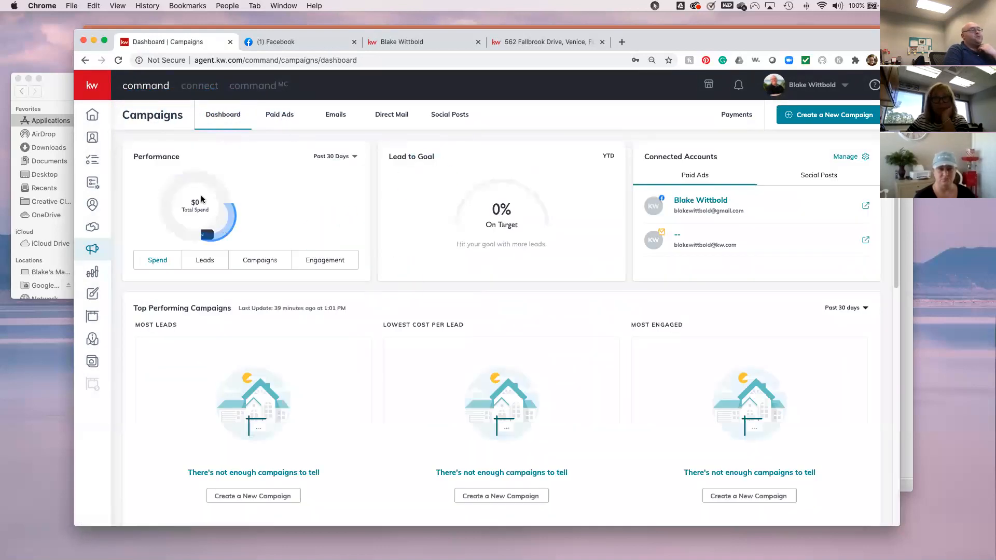
click(279, 119)
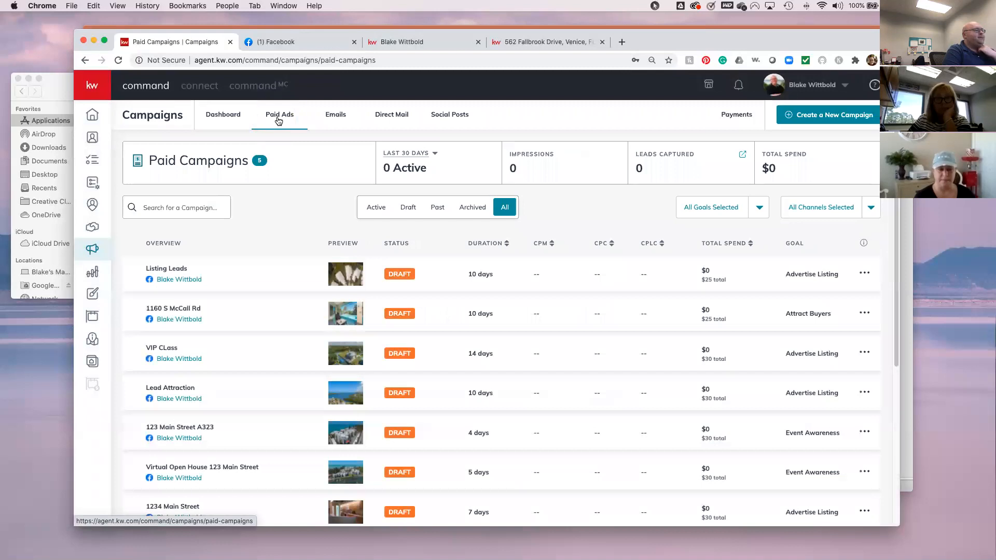
scroll(557, 415, down, 5)
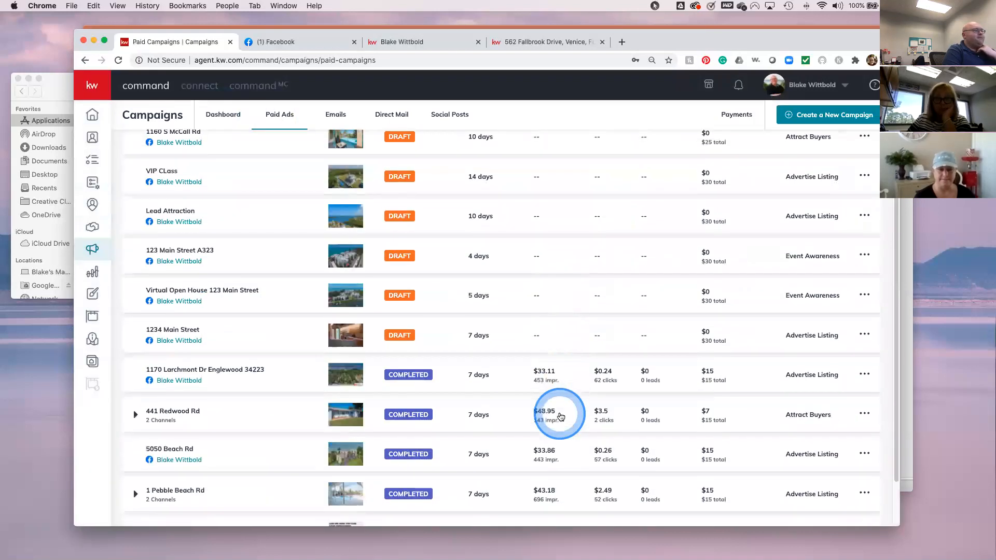
scroll(559, 416, up, 4)
scroll(561, 417, up, 3)
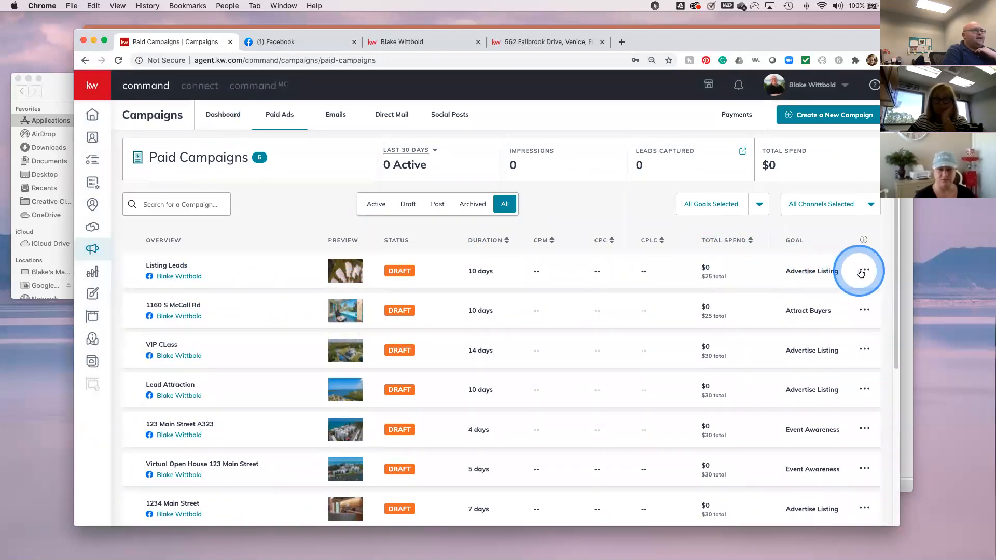
click(862, 270)
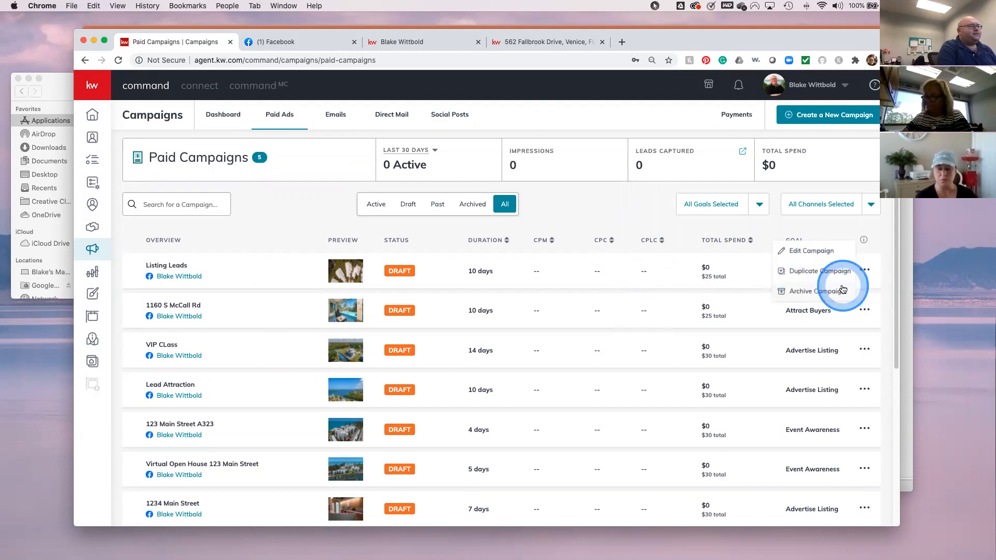
scroll(643, 435, down, 5)
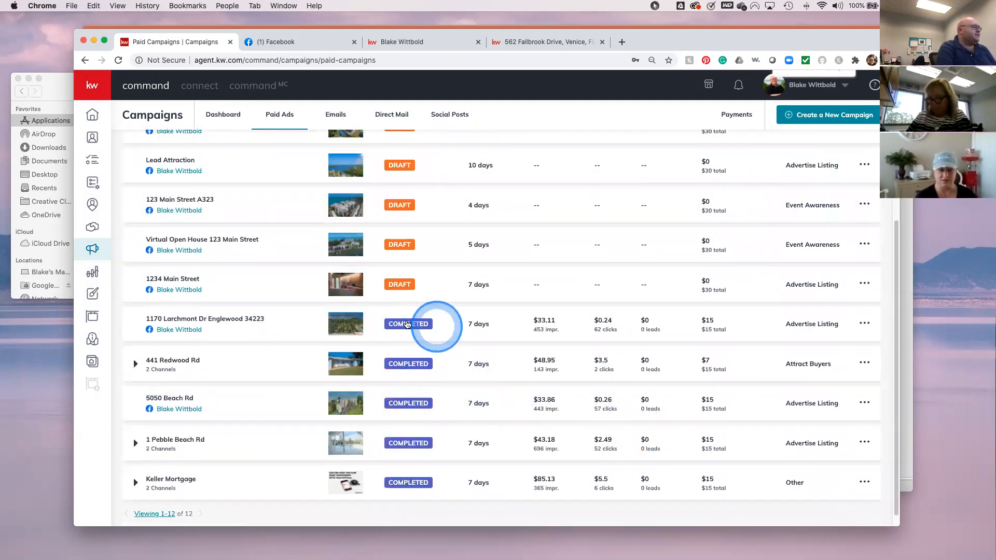
click(864, 325)
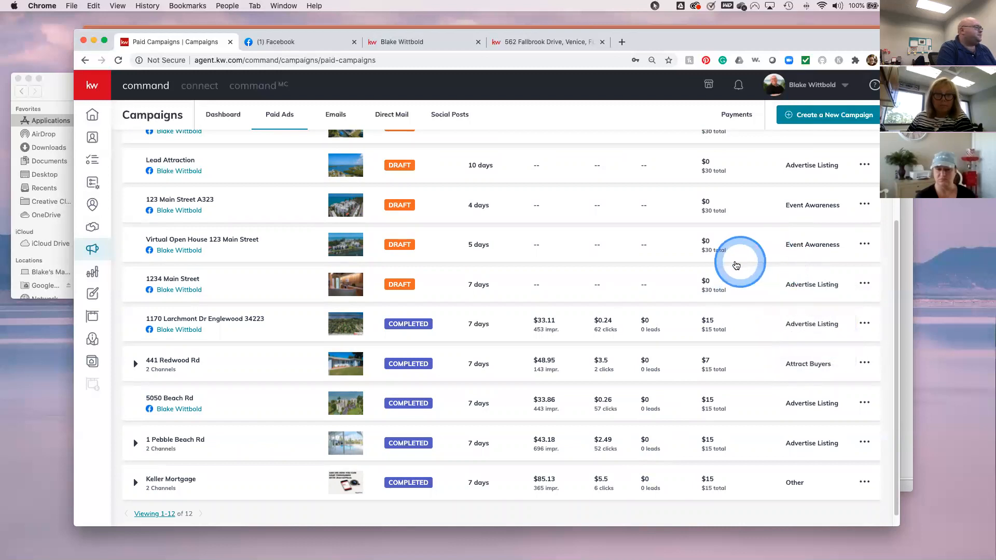
scroll(726, 260, up, 10)
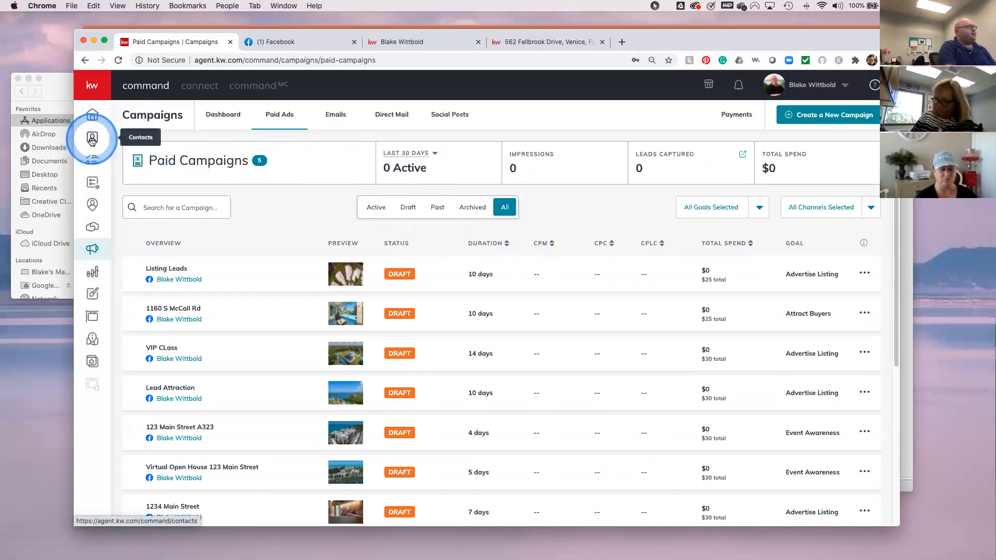
- Go to Contacts and filter the list to Leads Only
click(94, 139)
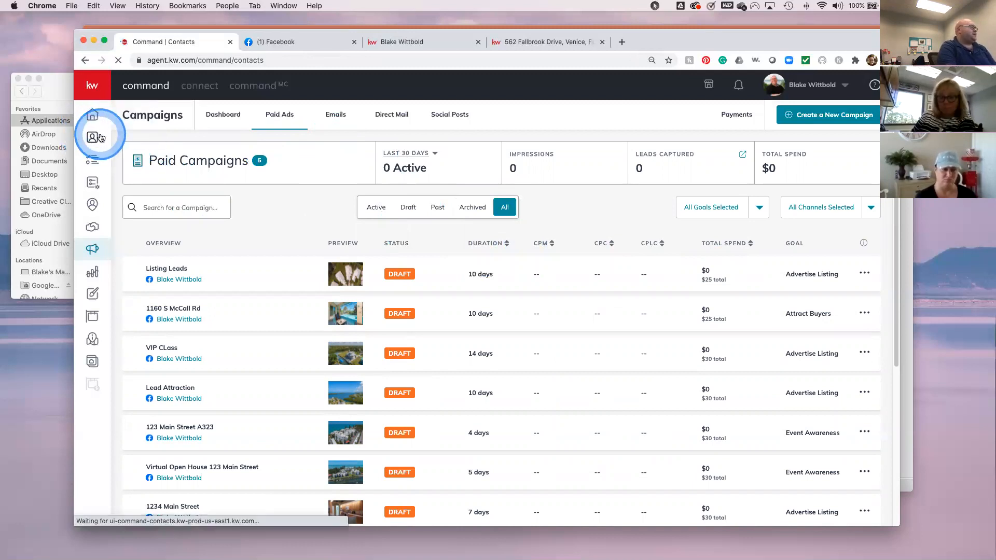
click(358, 194)
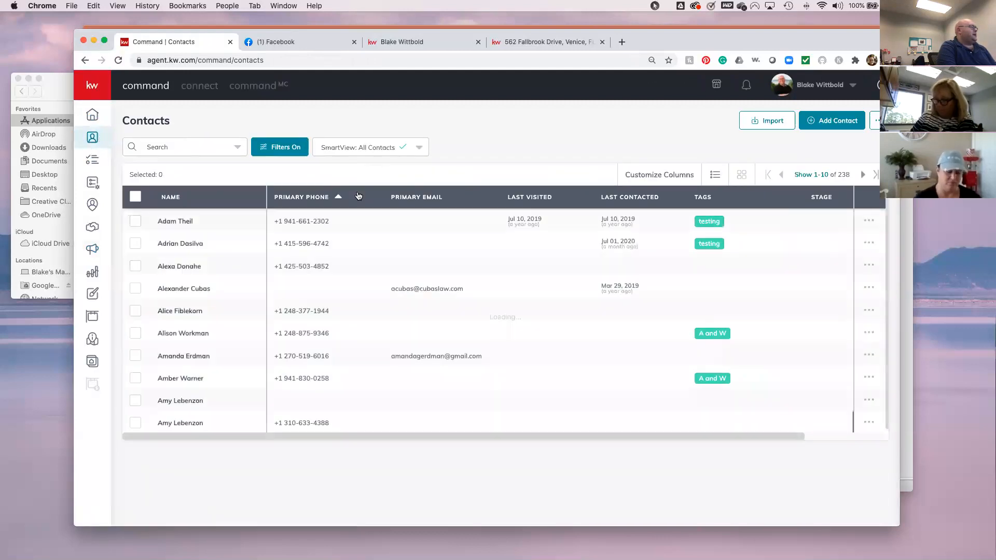
click(298, 148)
click(770, 130)
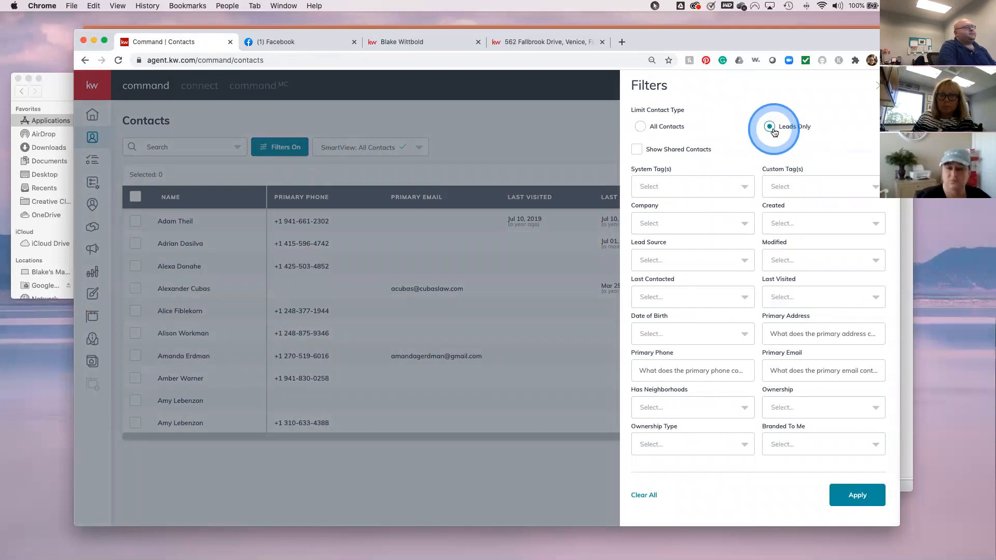
click(846, 495)
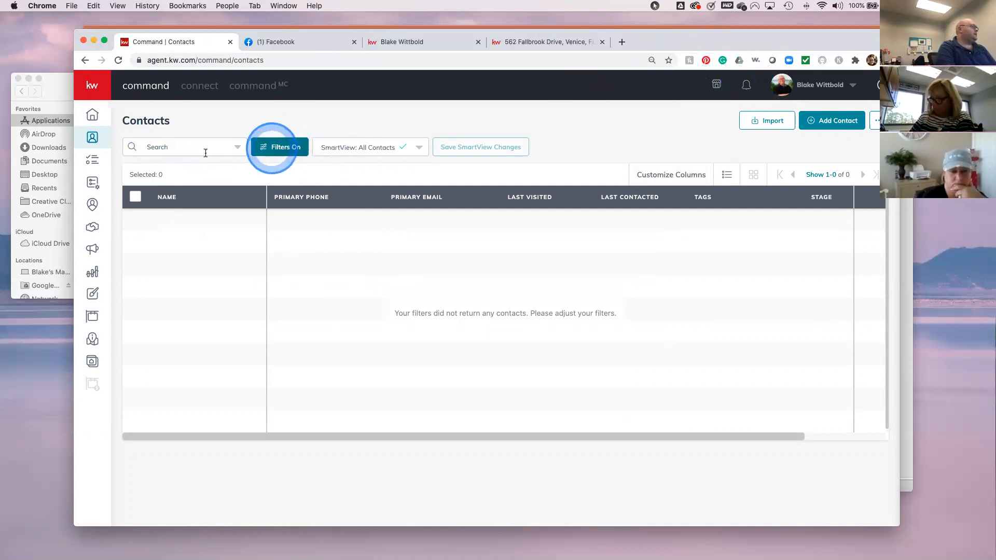
- Switch the filter back to All Contacts (238) and open the first contact's record
click(298, 147)
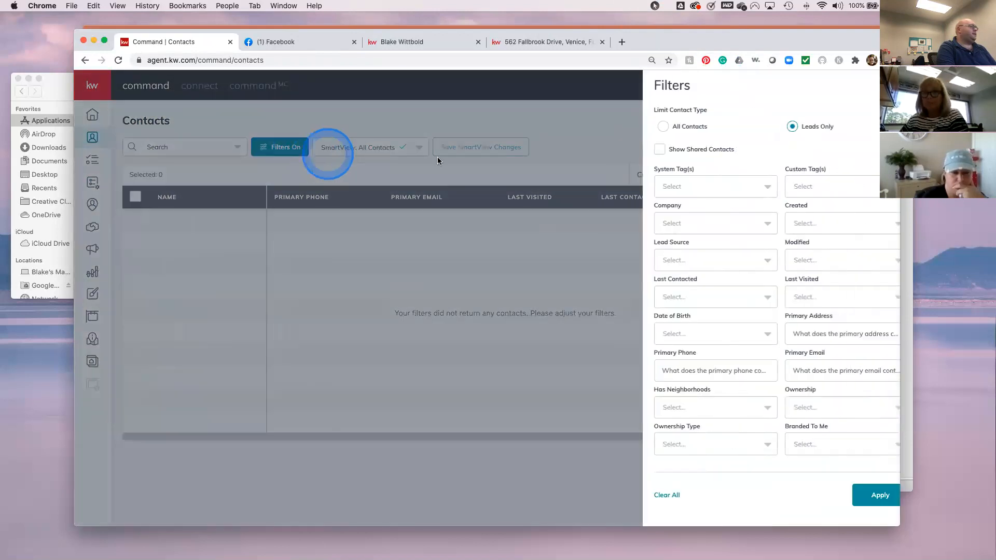
click(642, 128)
click(857, 497)
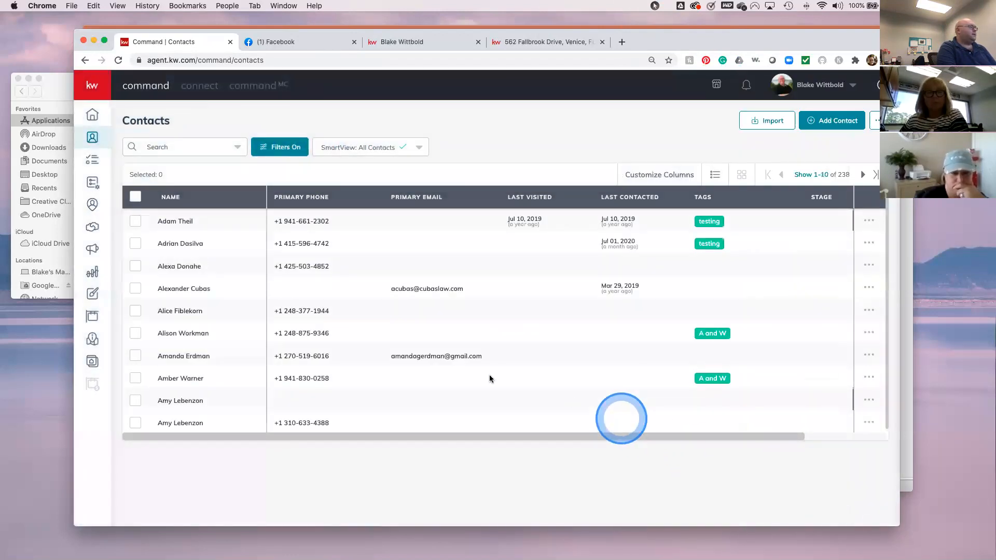
click(176, 224)
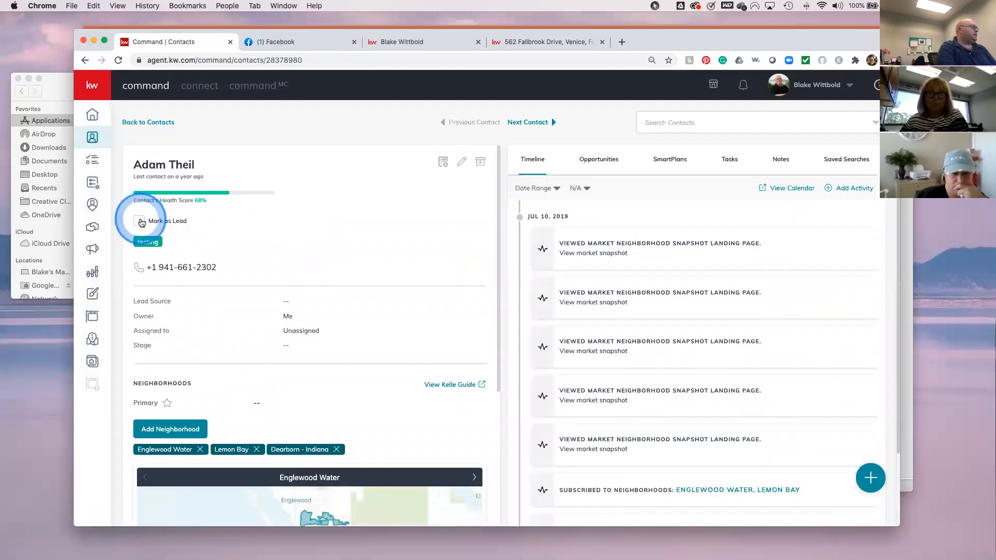
- Tag the first contact with Mark as Lead, then apply the Leads Only contact filter
click(150, 123)
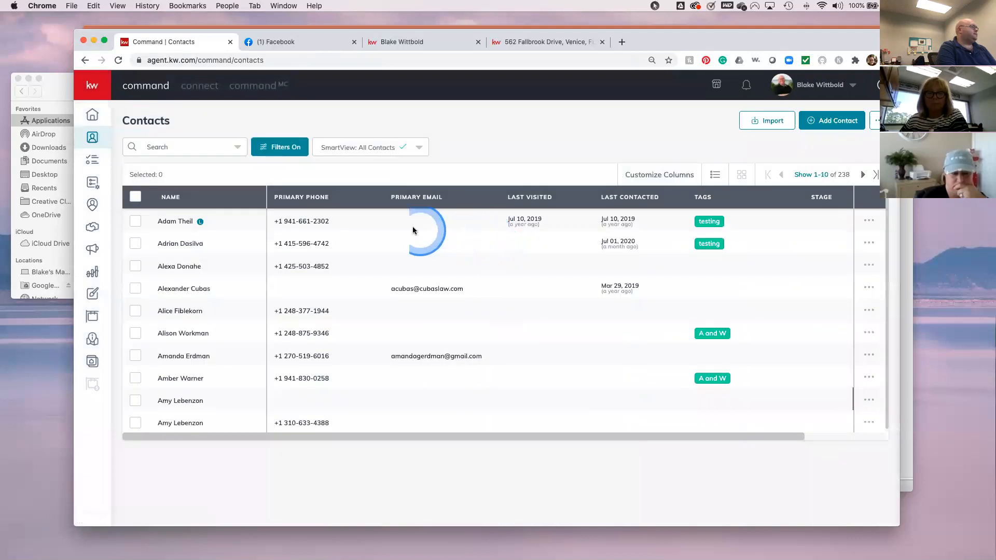
click(295, 161)
click(773, 119)
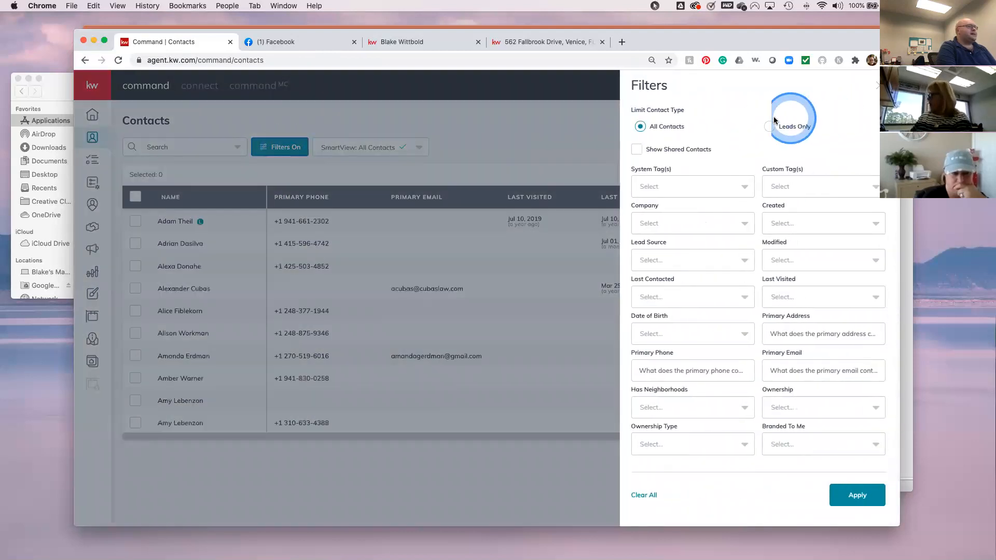
click(772, 127)
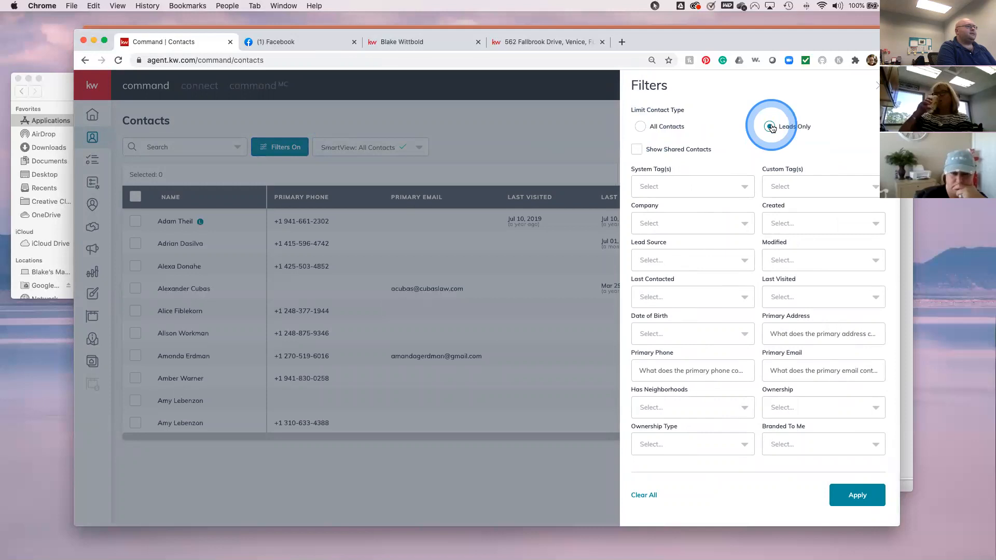
click(875, 490)
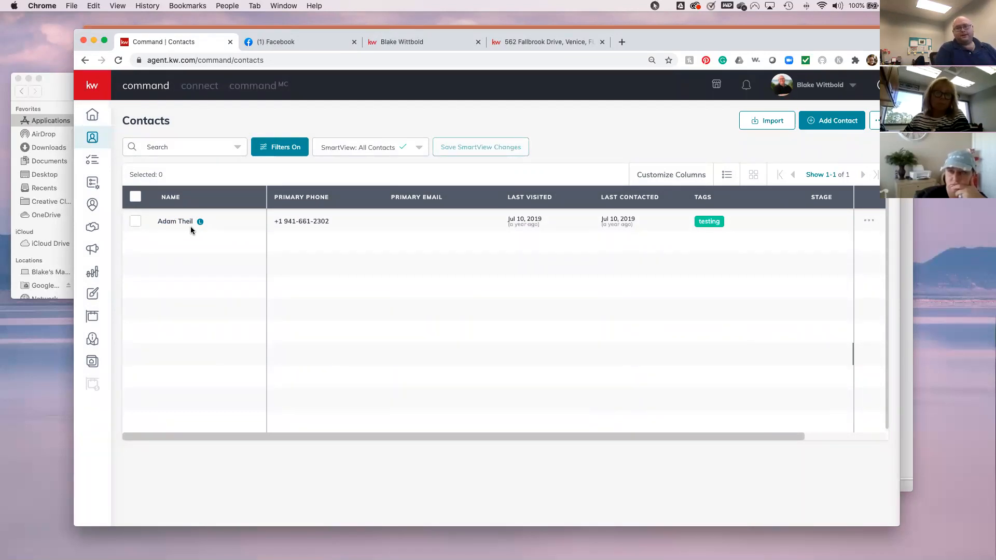
click(293, 45)
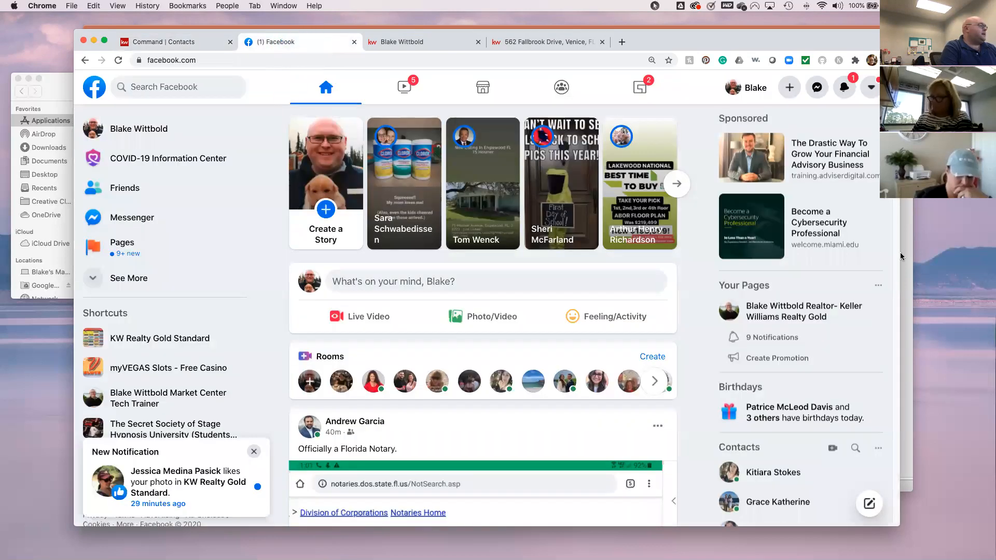
- Switch Facebook to its classic layout and open the Keller Williams Realty Gold page and its leads
click(871, 89)
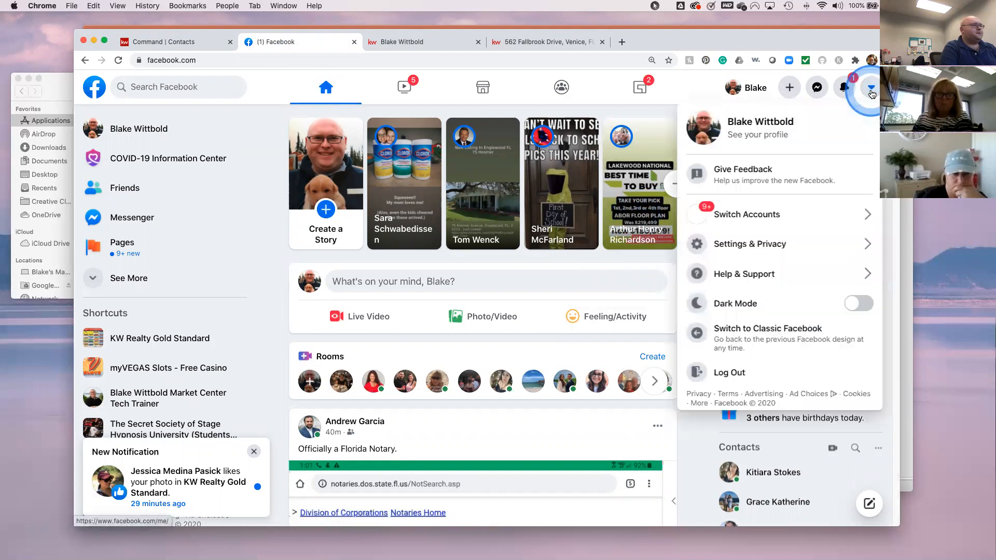
click(778, 342)
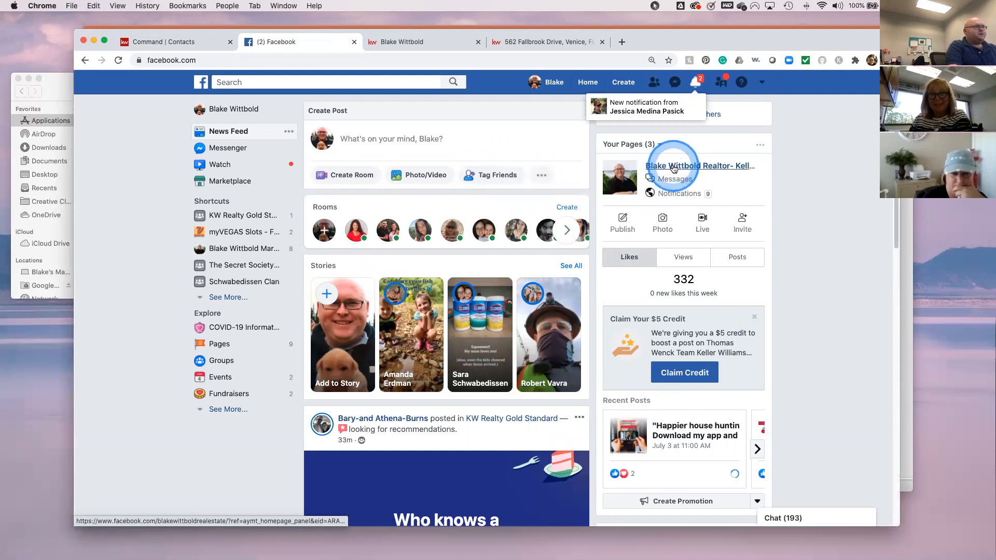
click(673, 167)
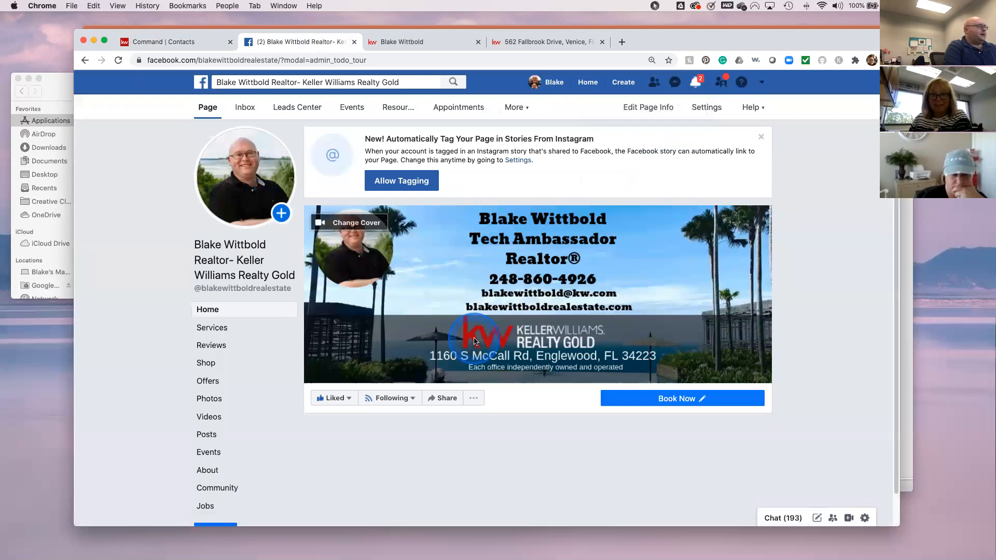
click(281, 398)
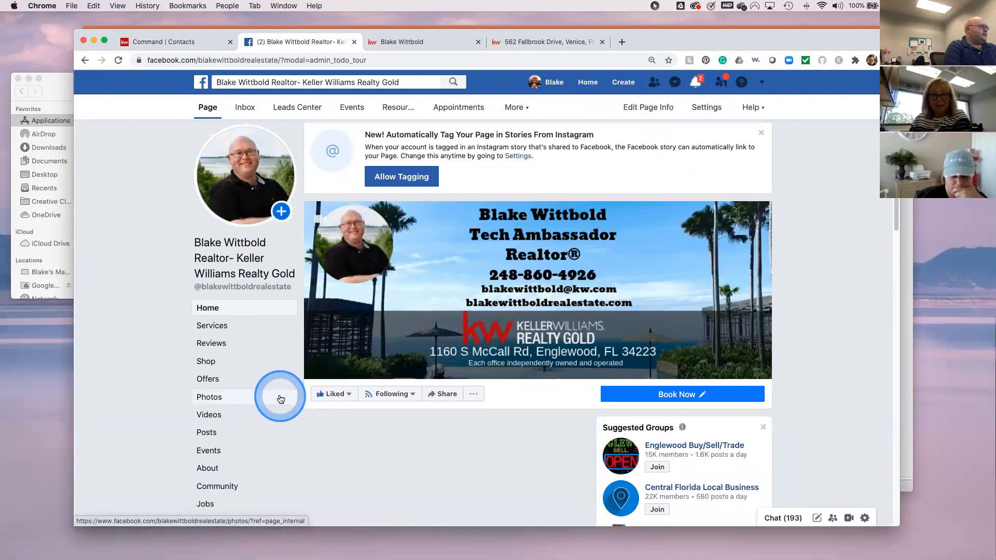
click(203, 115)
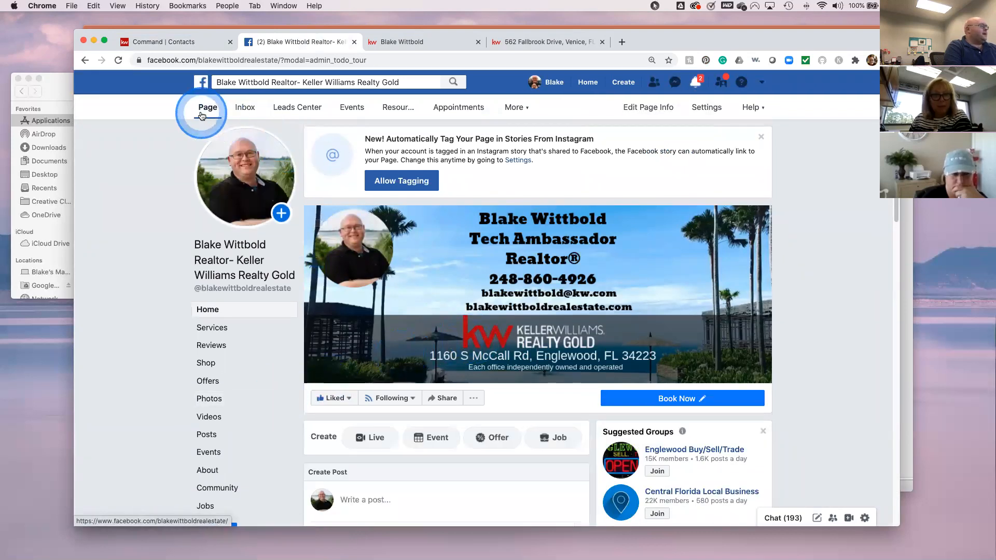
click(298, 112)
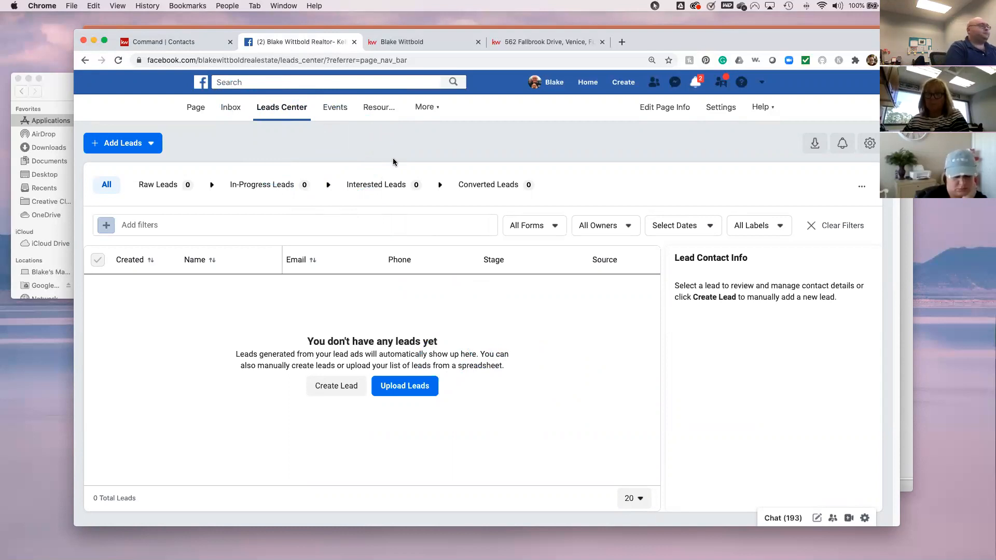
click(192, 109)
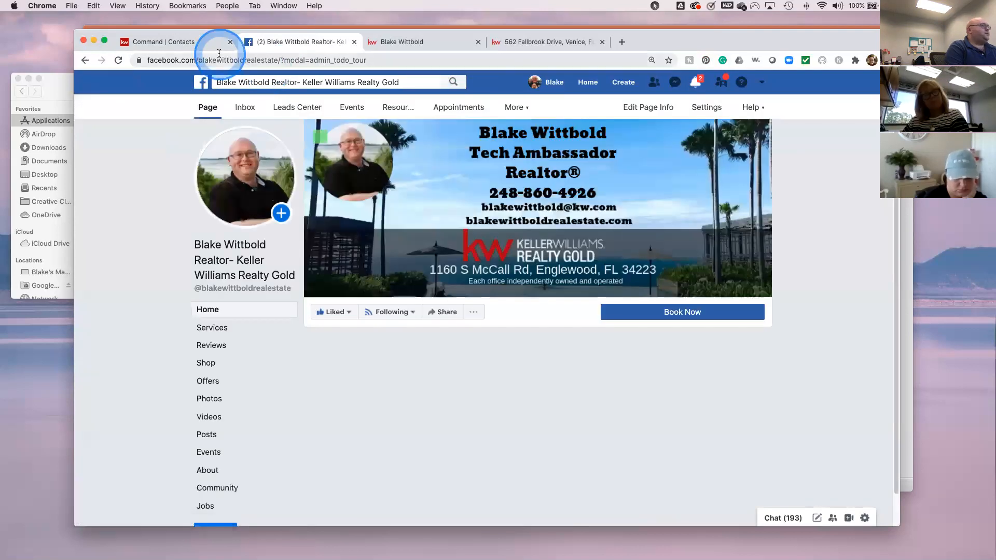
click(176, 46)
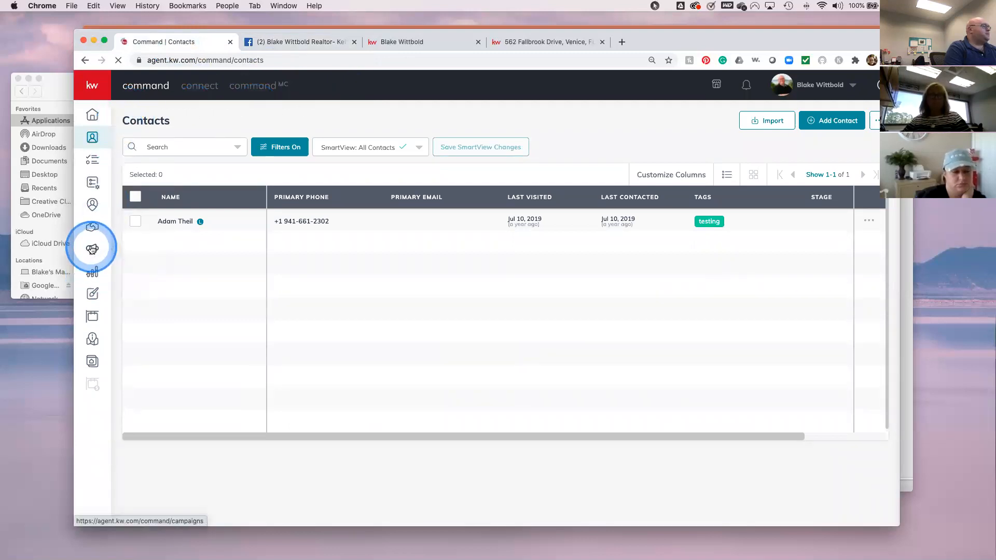
- Bring up the Campaigns dashboard's Paid Ads list of campaigns
click(92, 250)
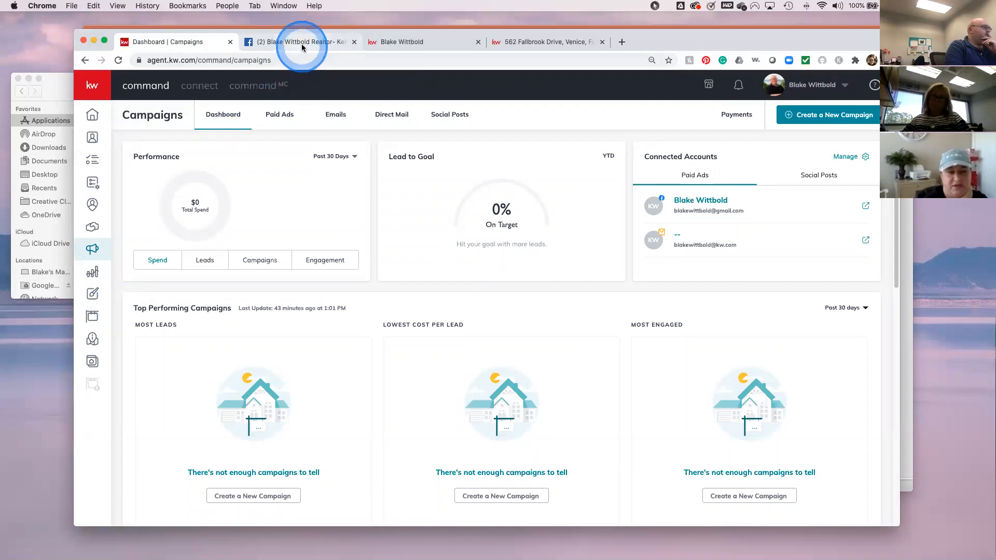
click(278, 115)
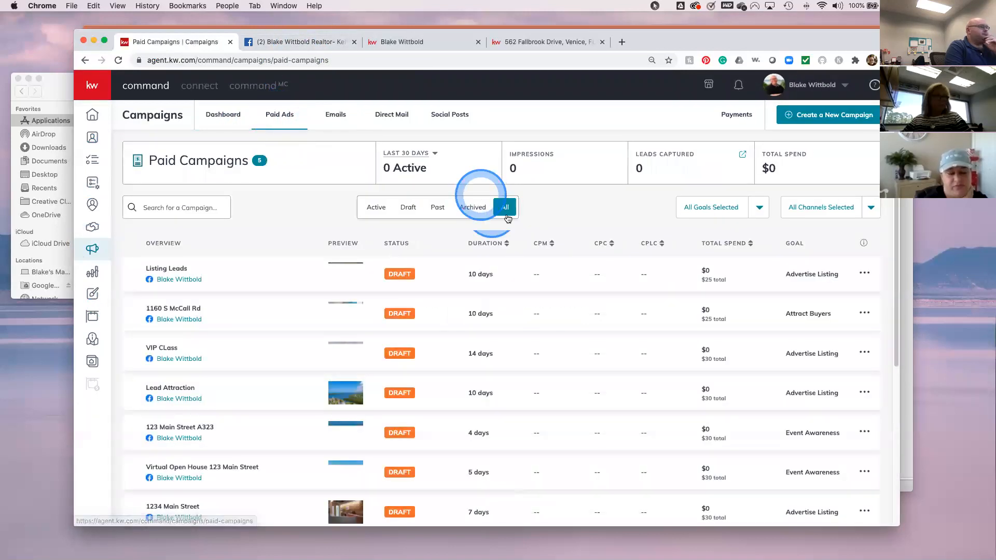
scroll(608, 290, down, 5)
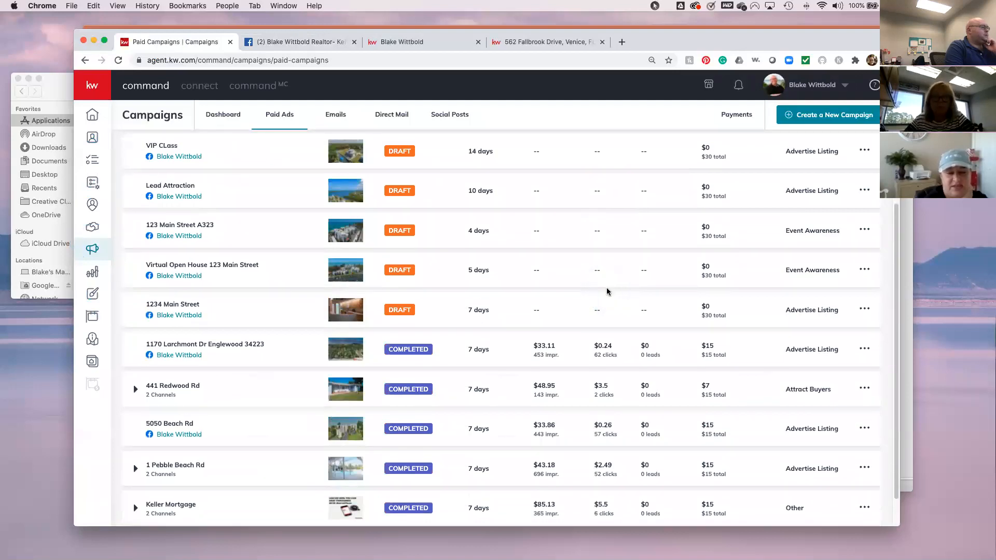
click(608, 291)
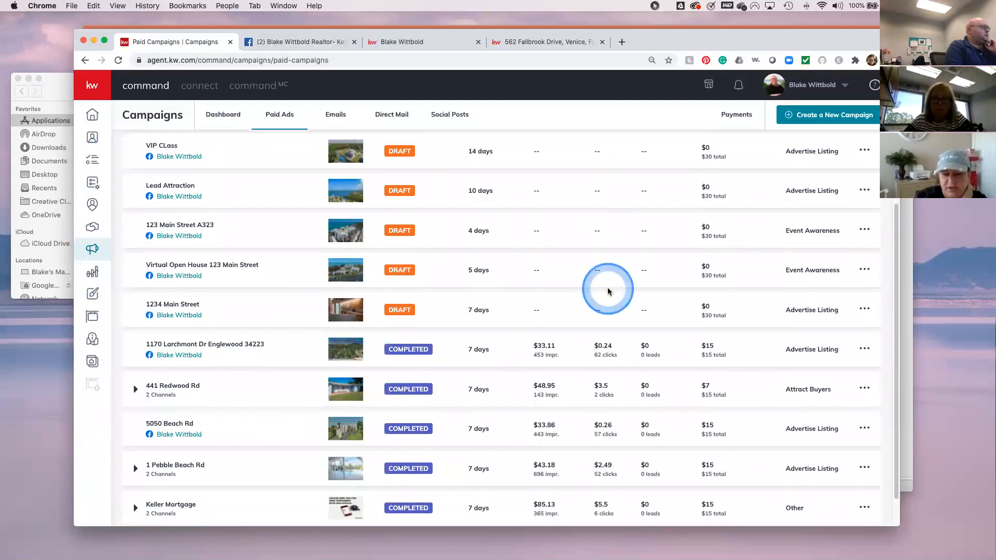
click(446, 351)
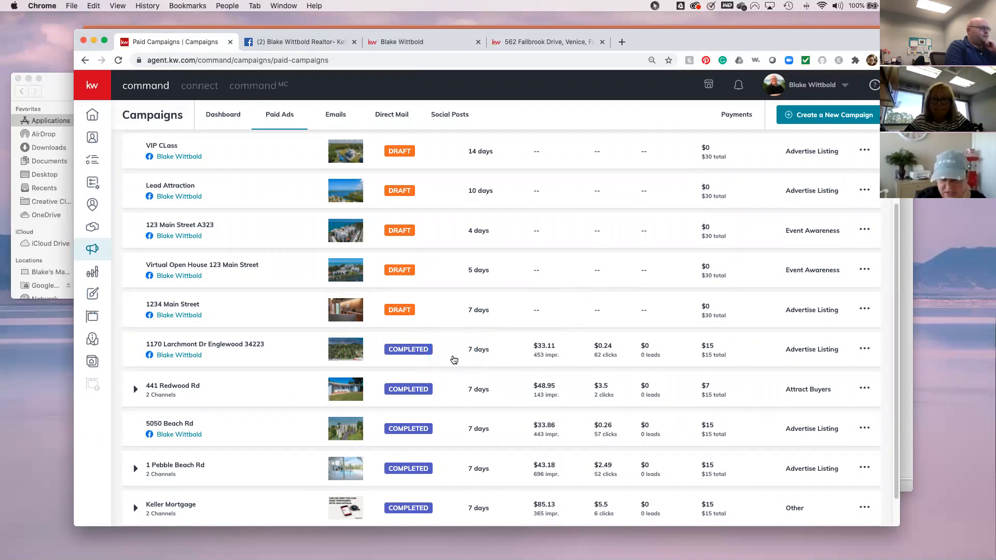
click(454, 360)
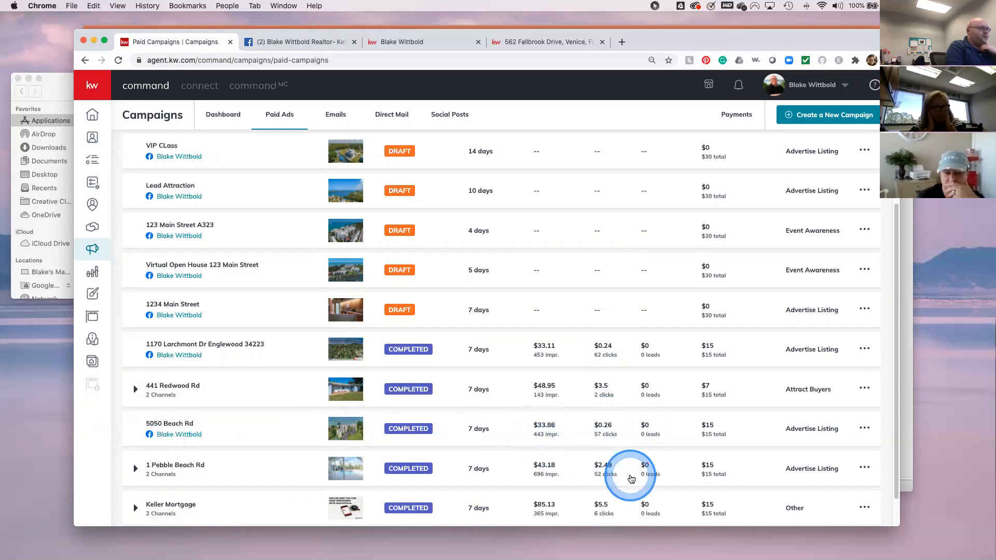
- Review the 12 paid campaigns' status, spend and zero leads captured
scroll(630, 477, down, 2)
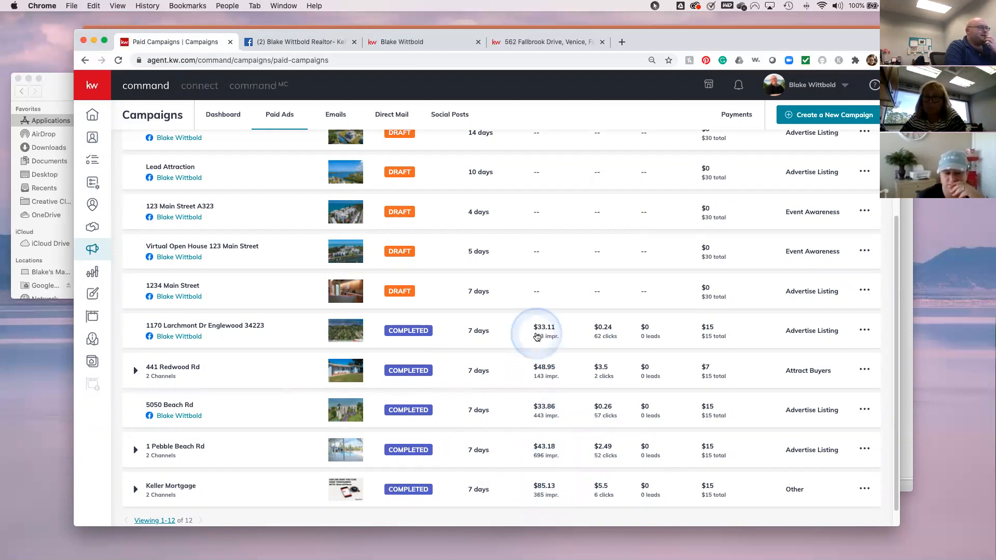
click(537, 337)
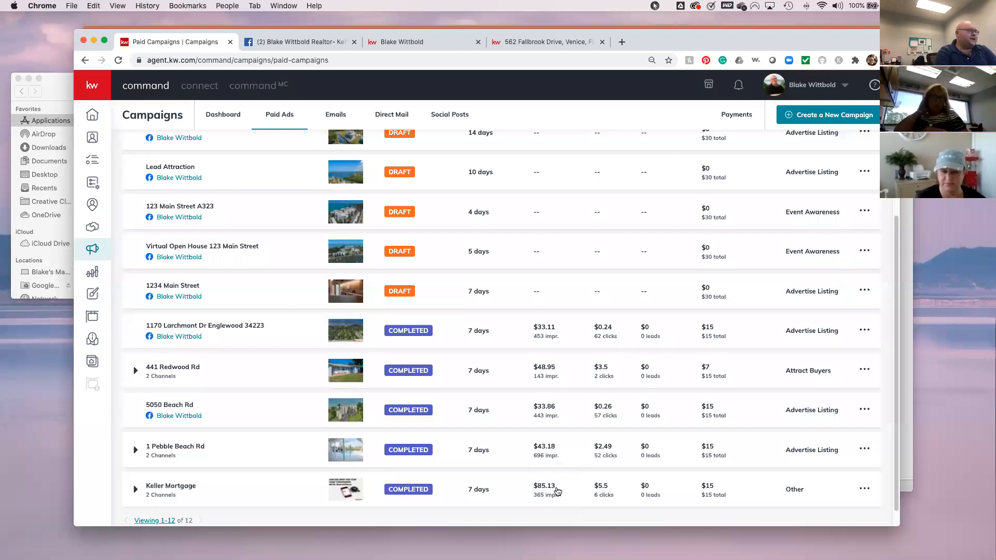
scroll(545, 410, up, 10)
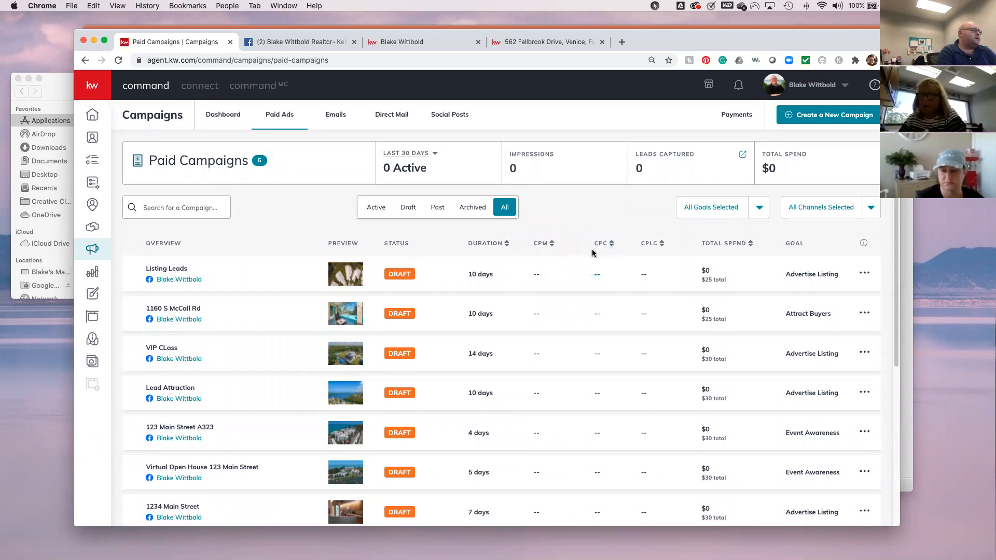
scroll(593, 252, down, 2)
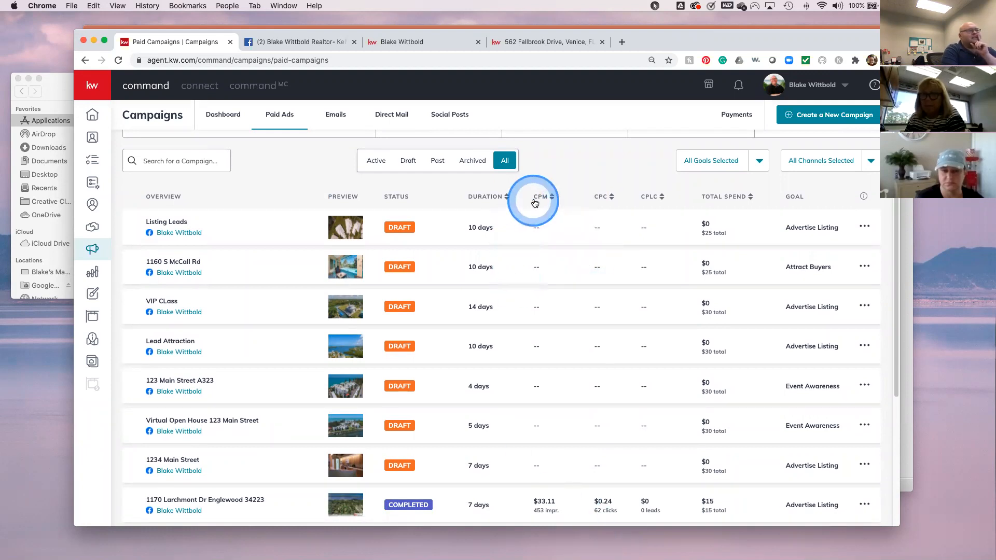
scroll(580, 420, down, 3)
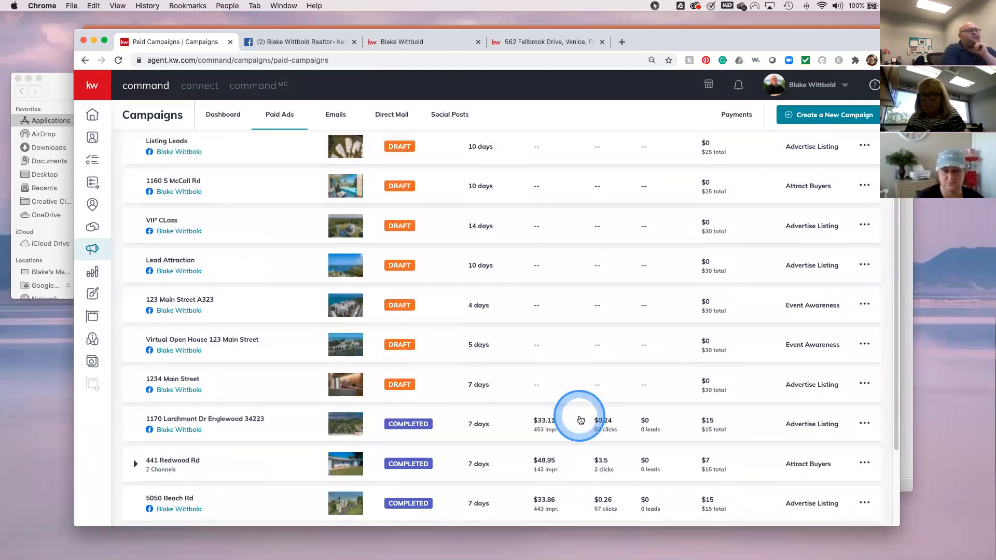
scroll(580, 420, down, 2)
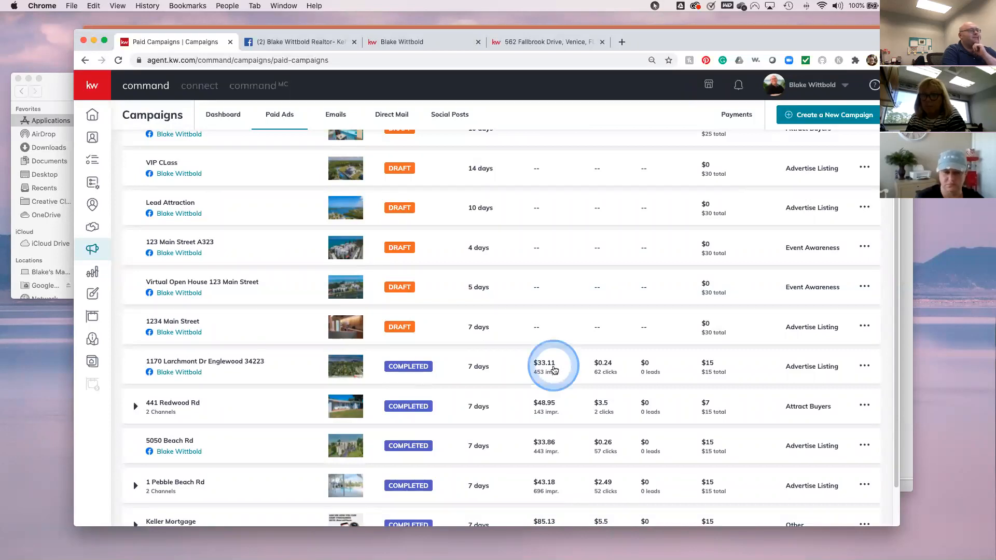
scroll(547, 378, up, 5)
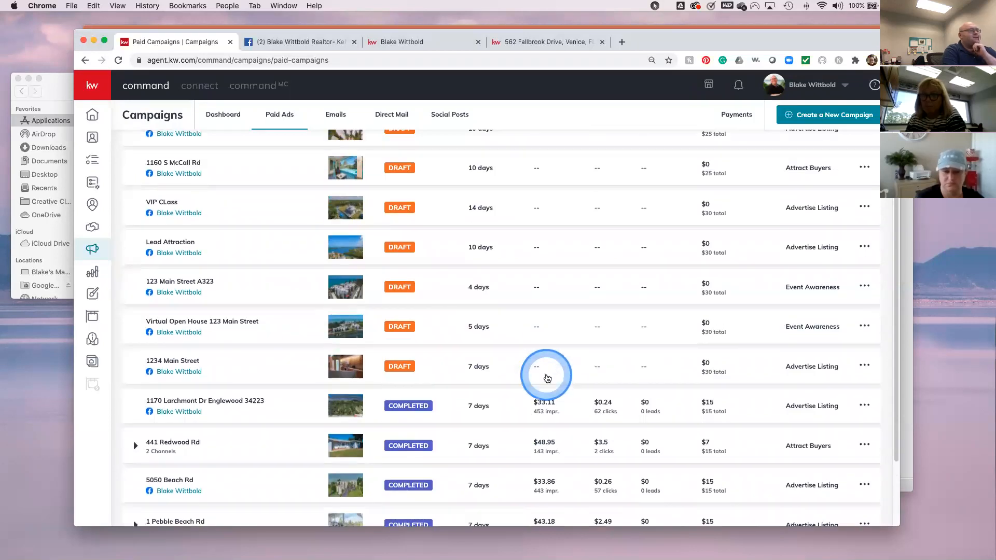
scroll(548, 378, down, 3)
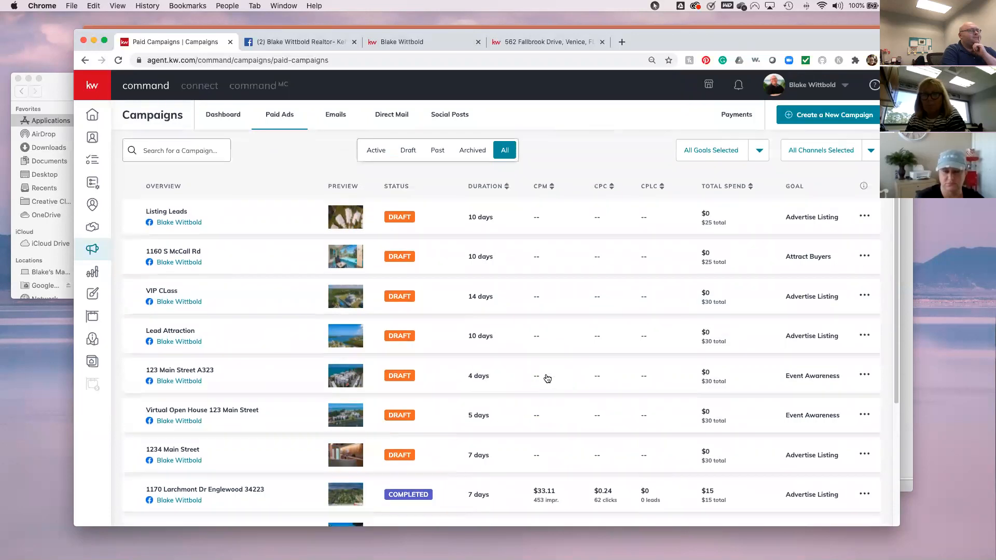
scroll(547, 378, down, 6)
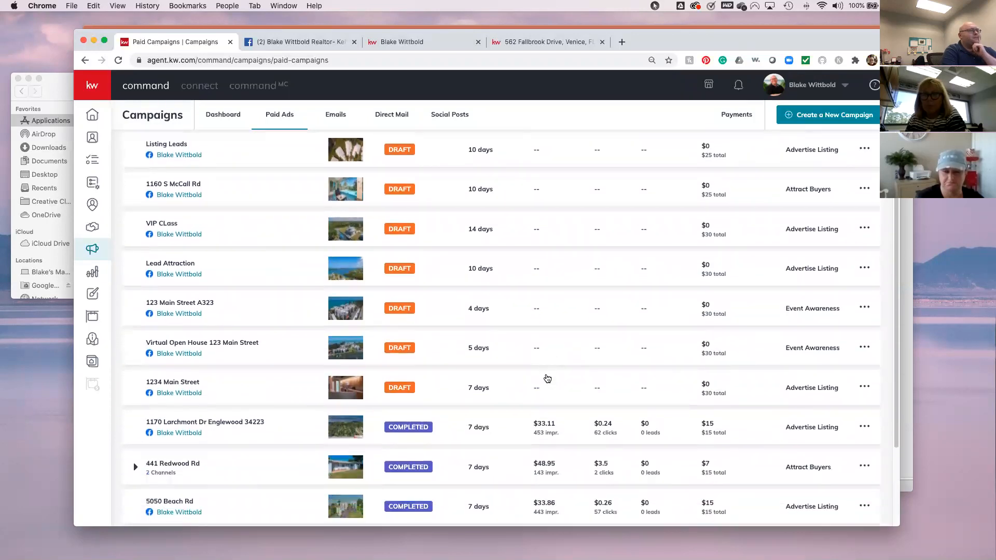
scroll(548, 378, up, 7)
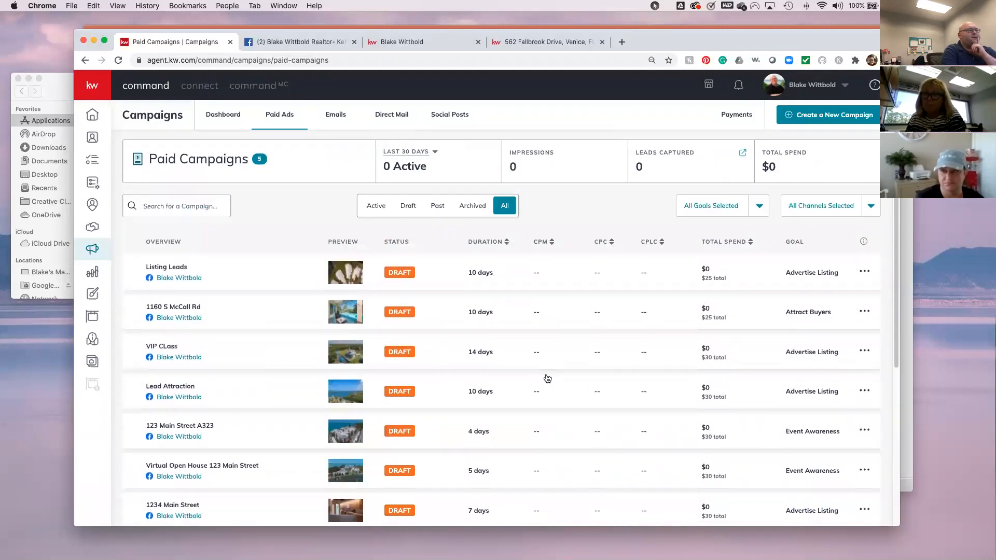
scroll(547, 379, down, 6)
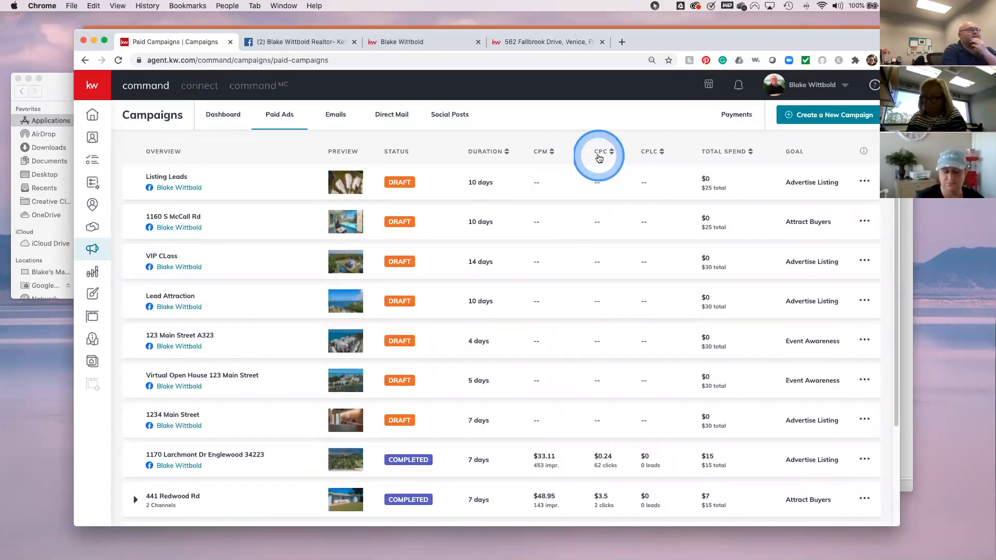
scroll(616, 446, down, 3)
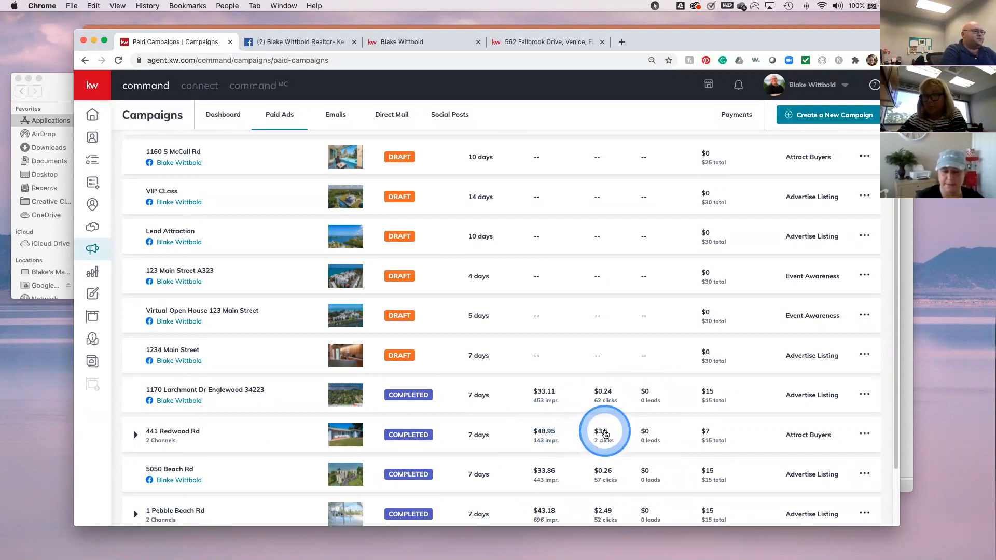
scroll(603, 434, down, 3)
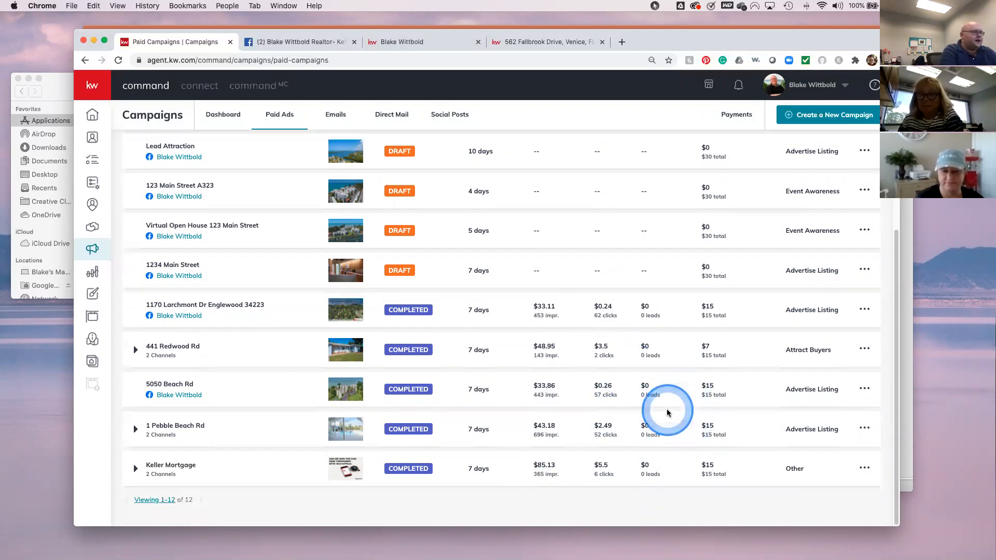
scroll(669, 412, up, 5)
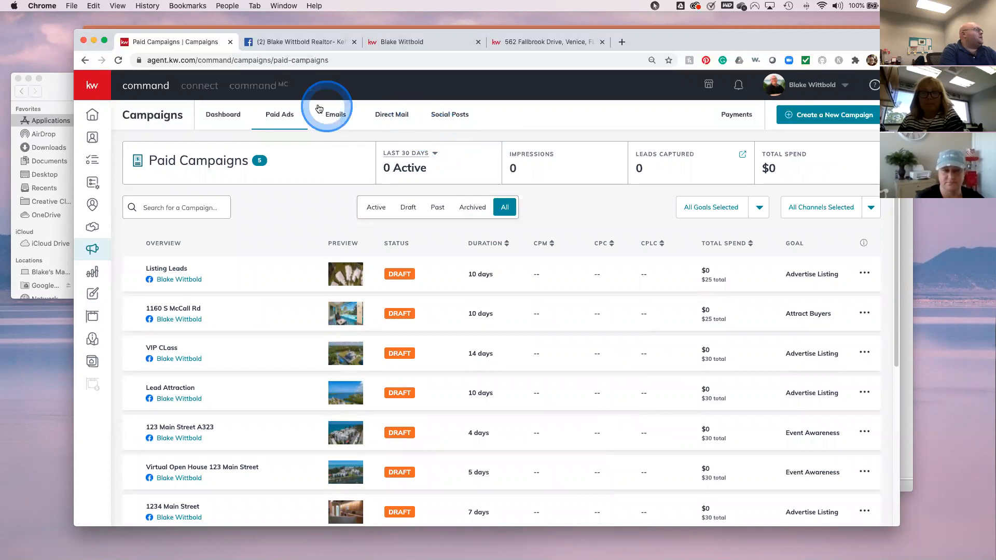
click(445, 119)
- Move past the Emails and Direct Mail tabs to the Social Posts calendar for August 02–08
click(363, 120)
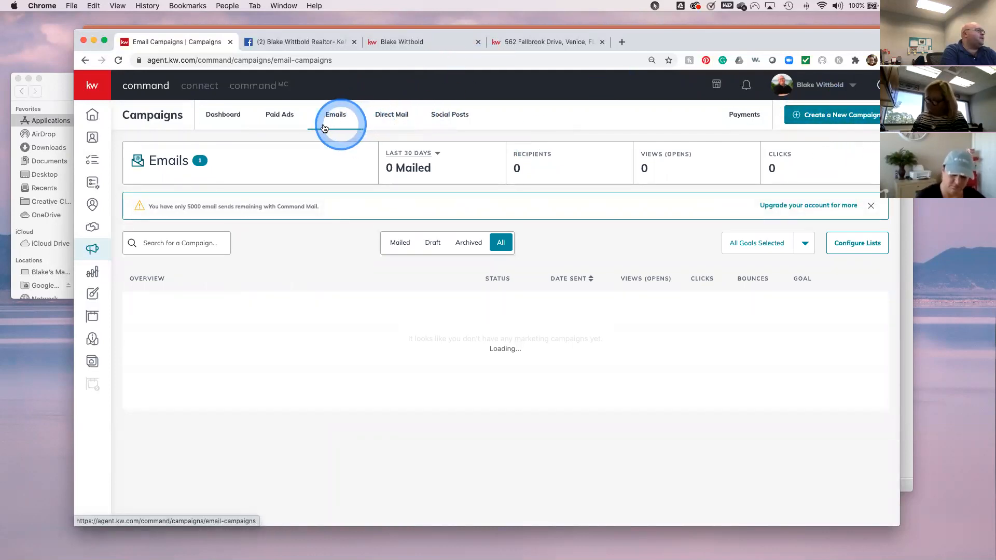
click(391, 117)
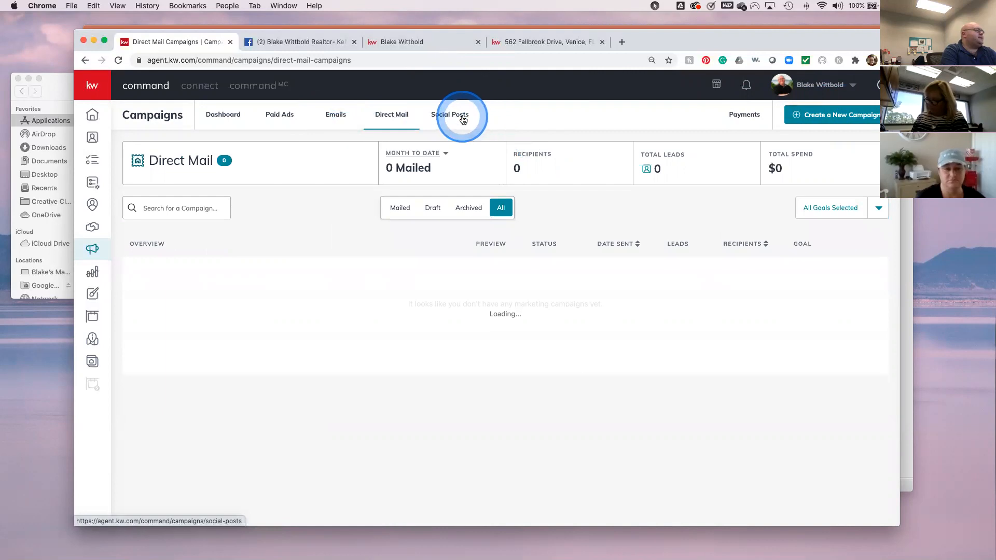
click(463, 117)
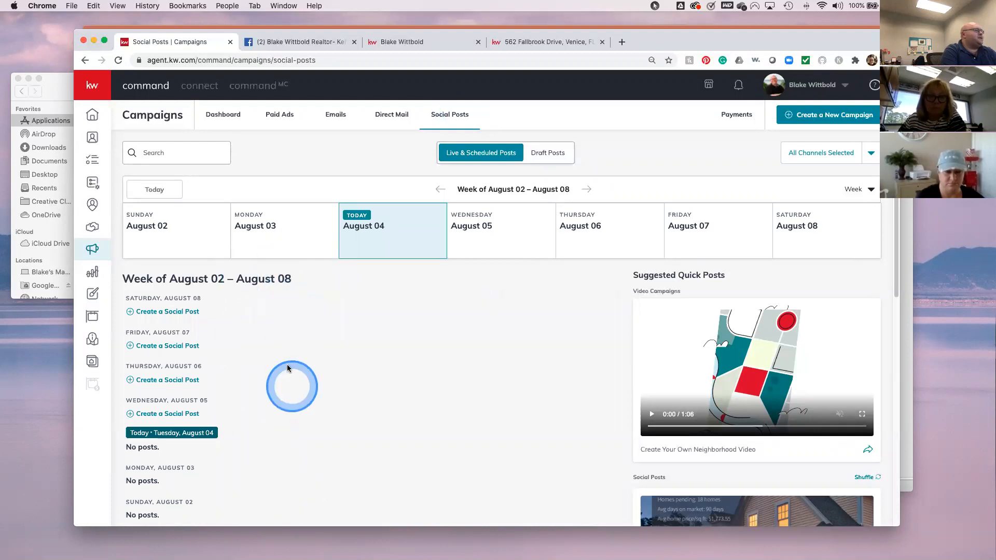
scroll(299, 404, down, 4)
scroll(301, 406, up, 4)
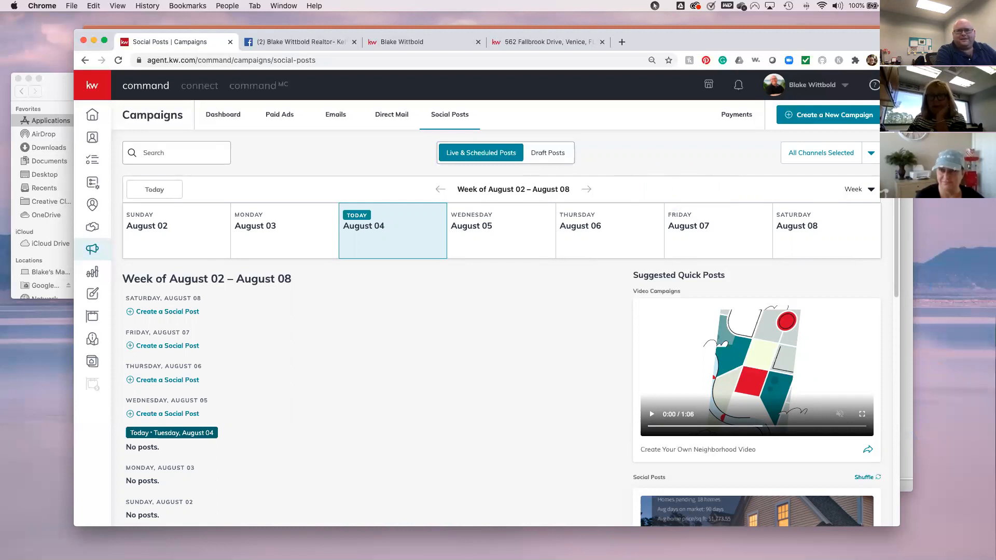
key(super+Tab)
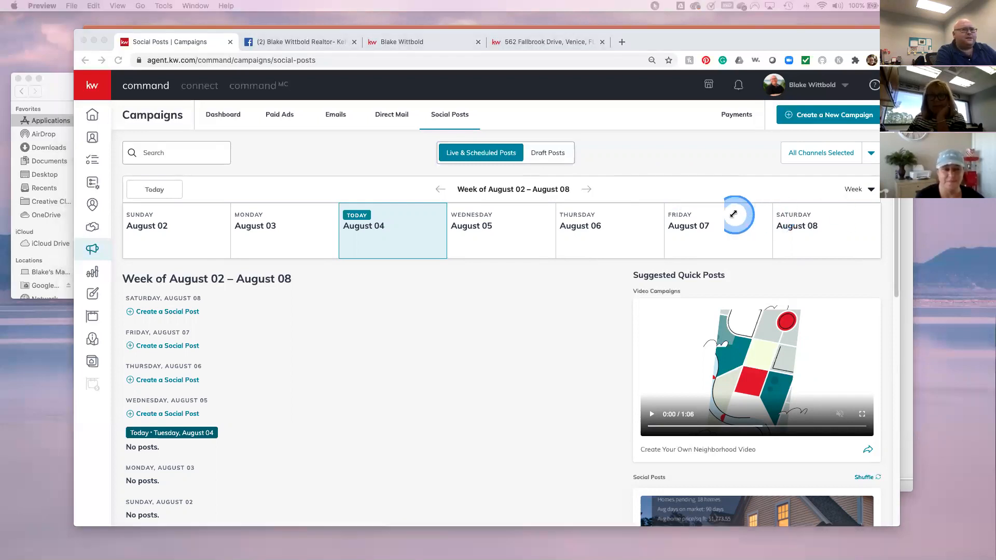
drag(995, 72, 646, 87)
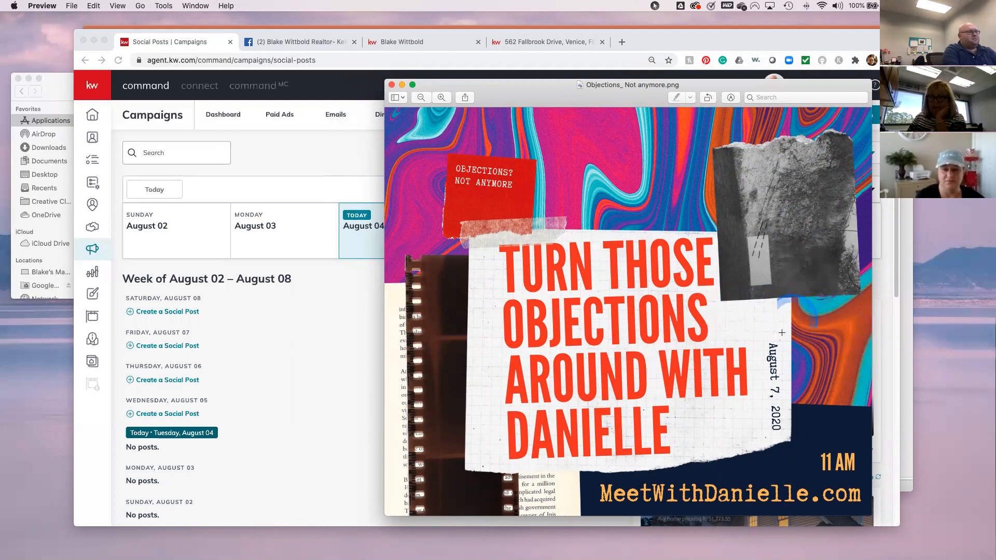
click(392, 85)
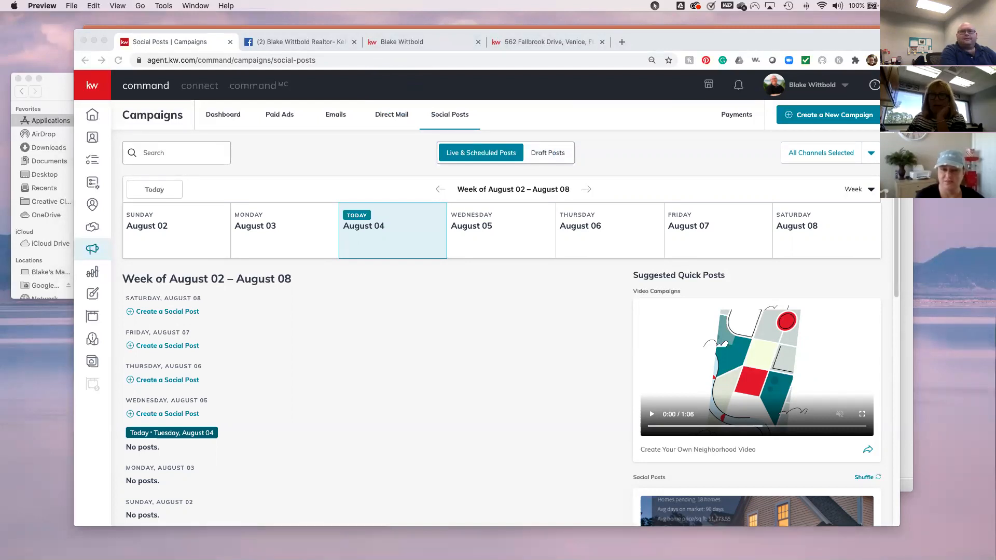
drag(995, 67, 602, 107)
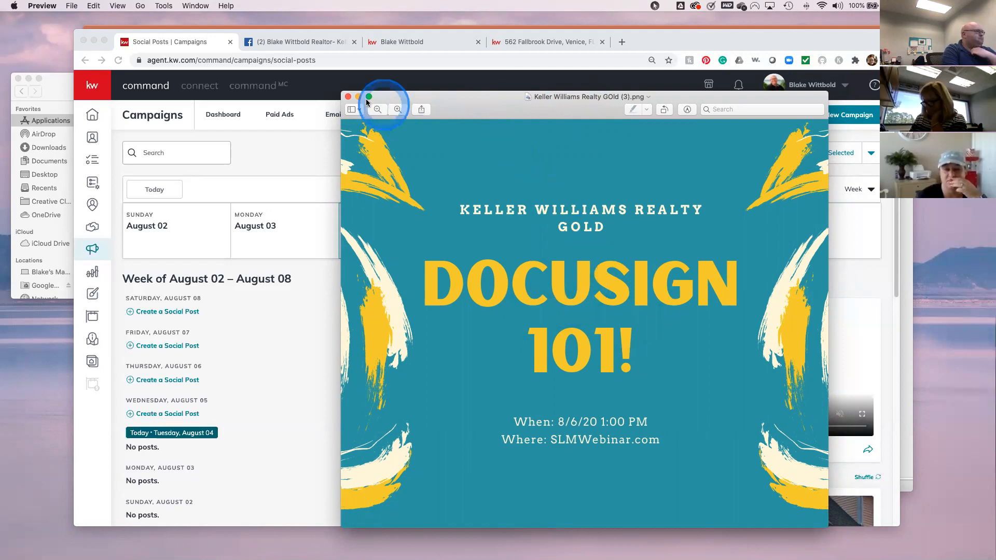
click(347, 97)
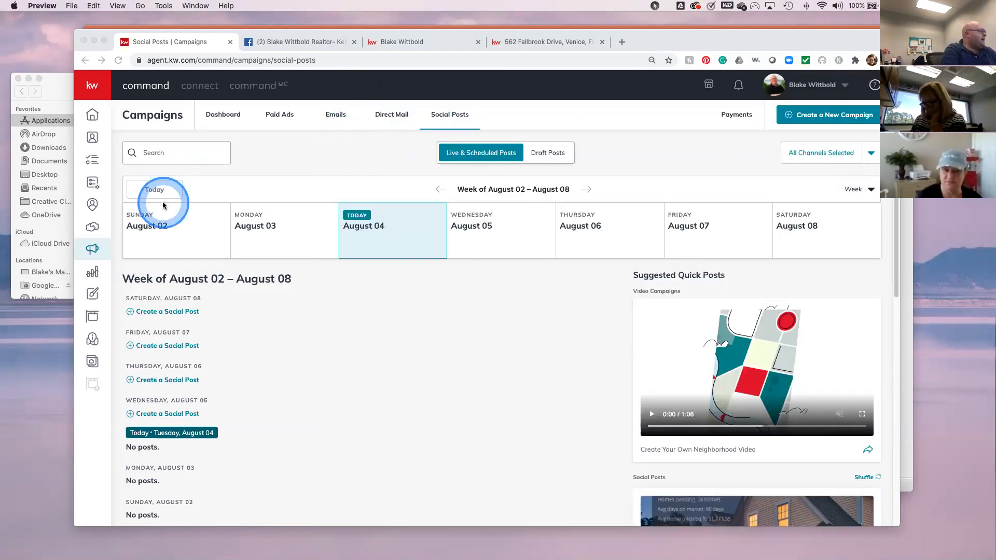
- From Designs, create a new Social design and continue into its editor
click(91, 302)
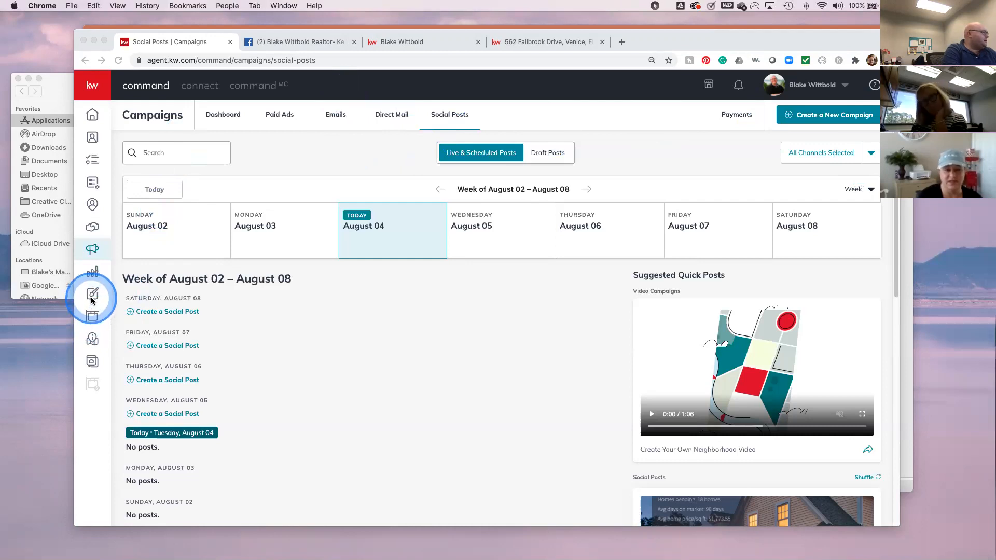
click(93, 297)
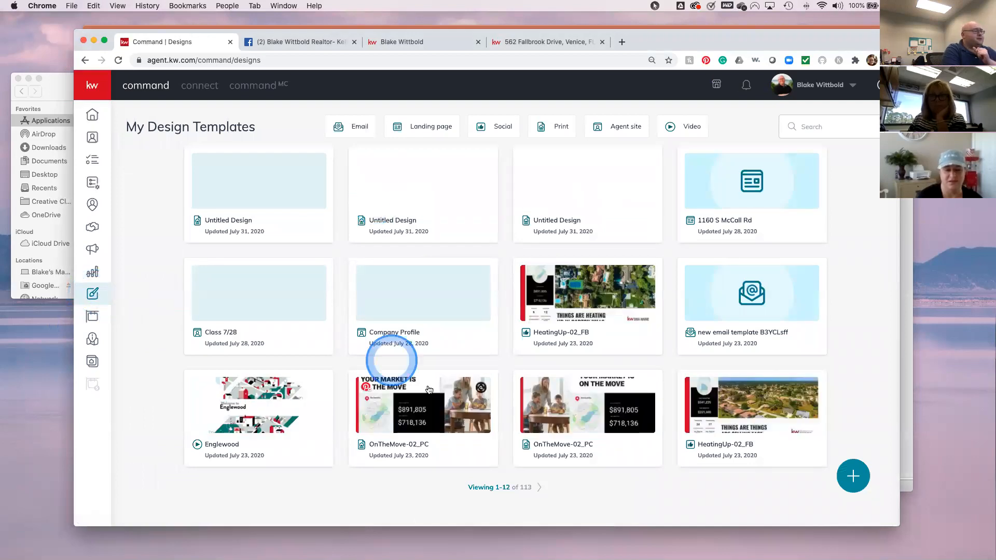
click(855, 477)
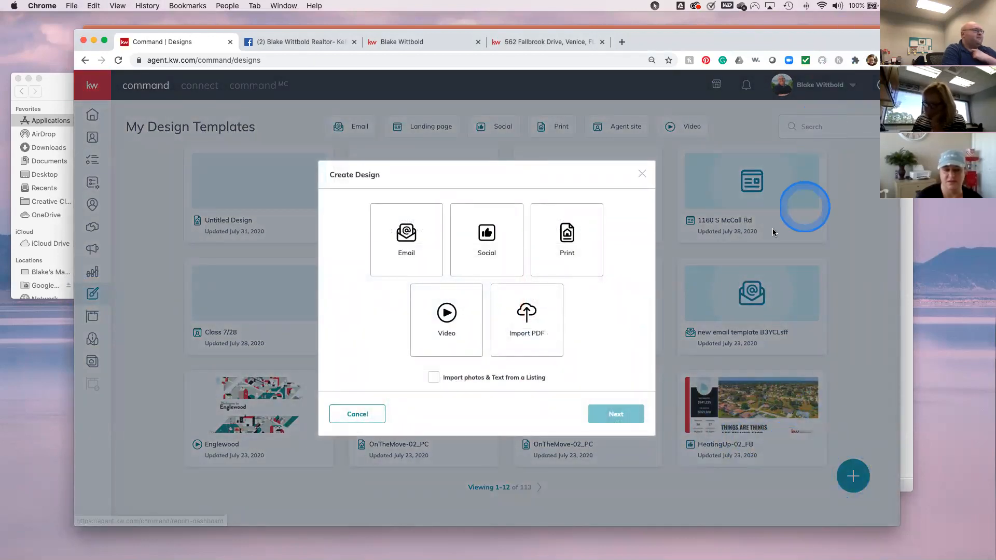
click(486, 239)
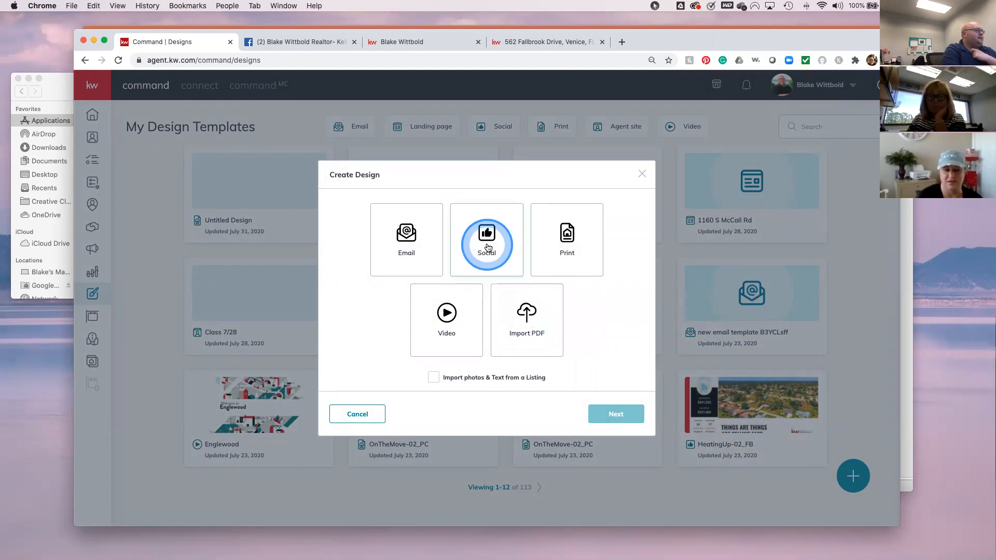
click(618, 415)
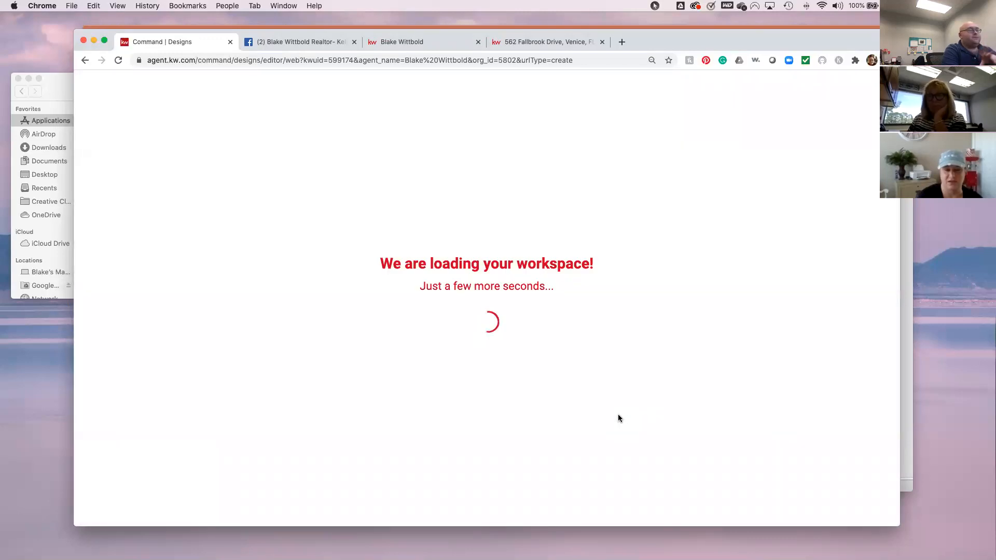
- Use the second Facebook template, JustListed_09_FB, from Listings > Just Listed
click(618, 415)
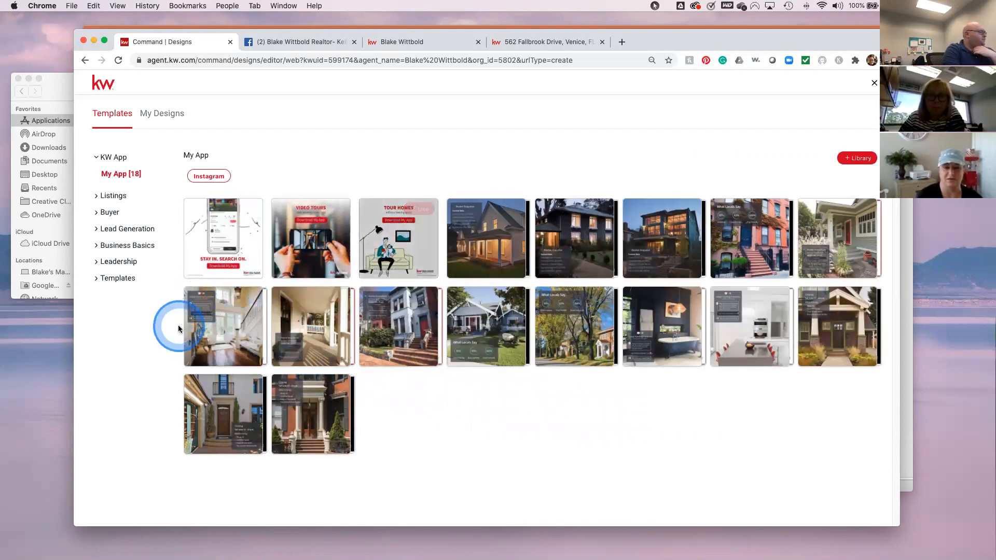
click(107, 196)
click(114, 227)
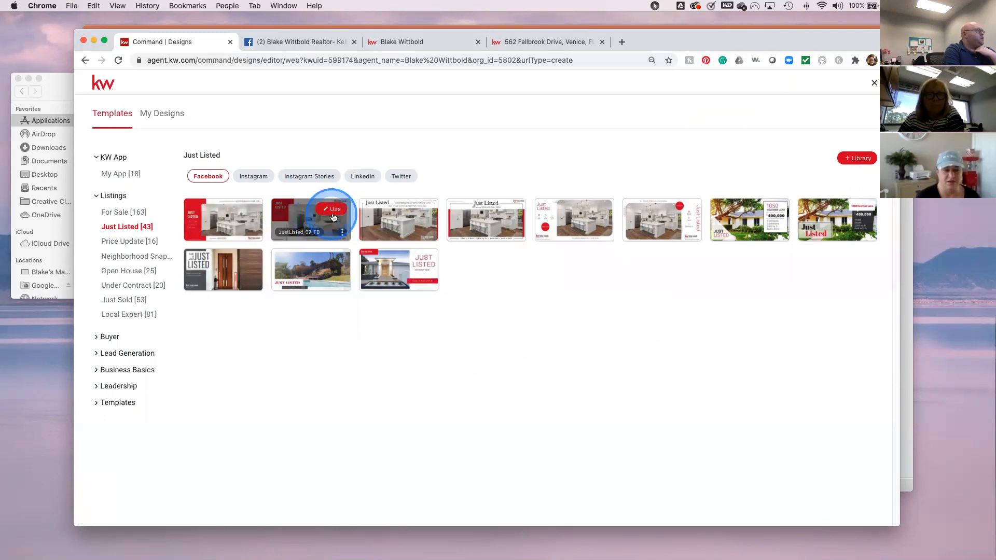
click(335, 214)
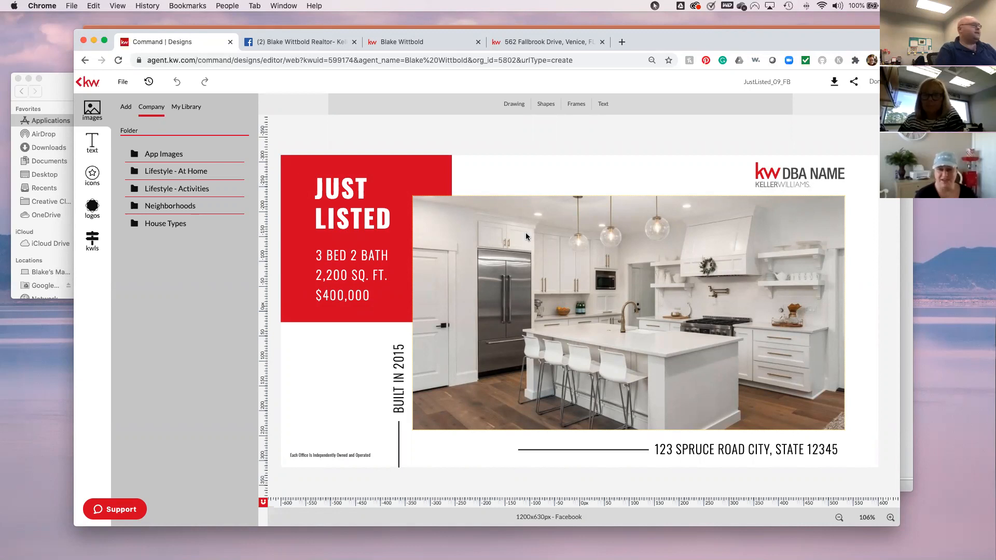
- Find the MLS listing by address 'Fallb' and drag its kitchen photo onto the design
drag(525, 235, 493, 268)
click(92, 243)
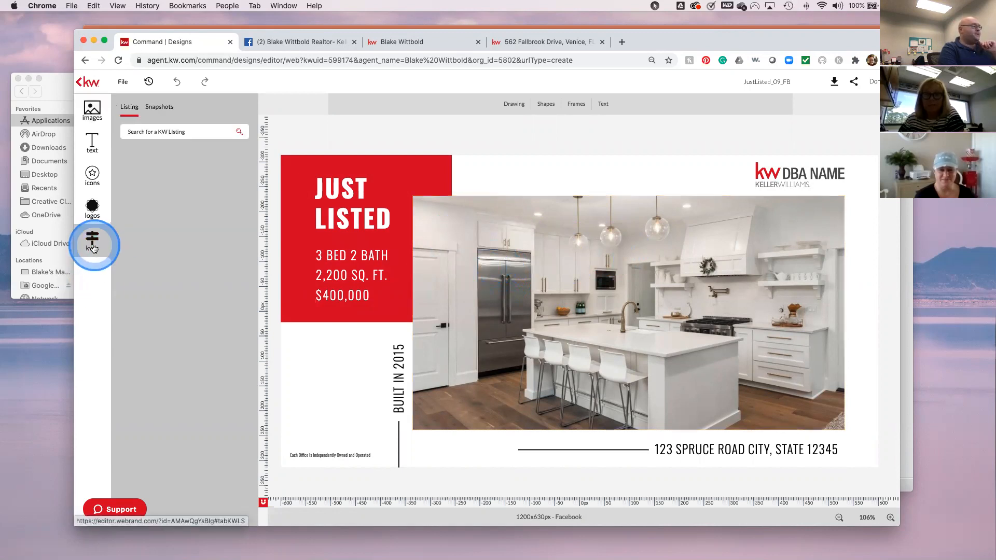
click(164, 133)
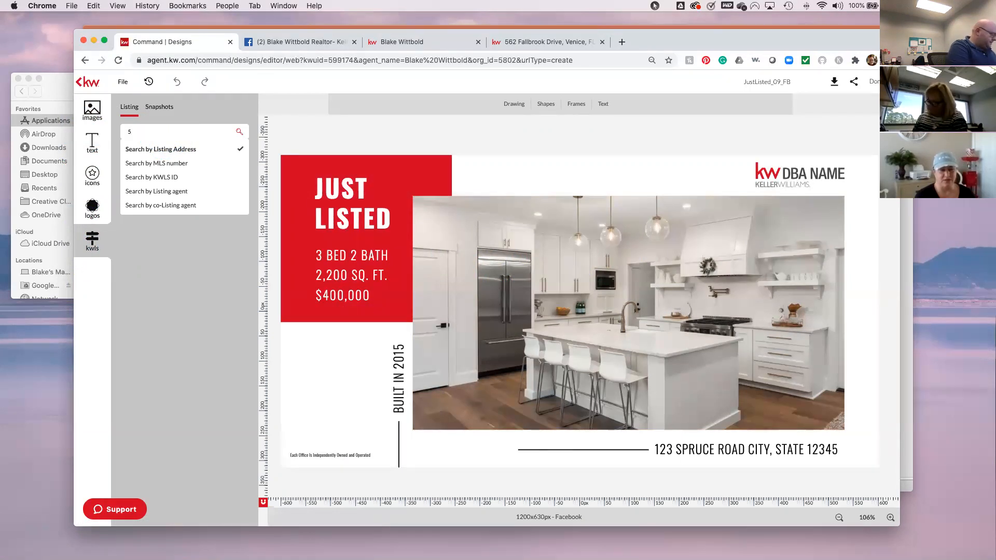
click(164, 133)
text(Fa)
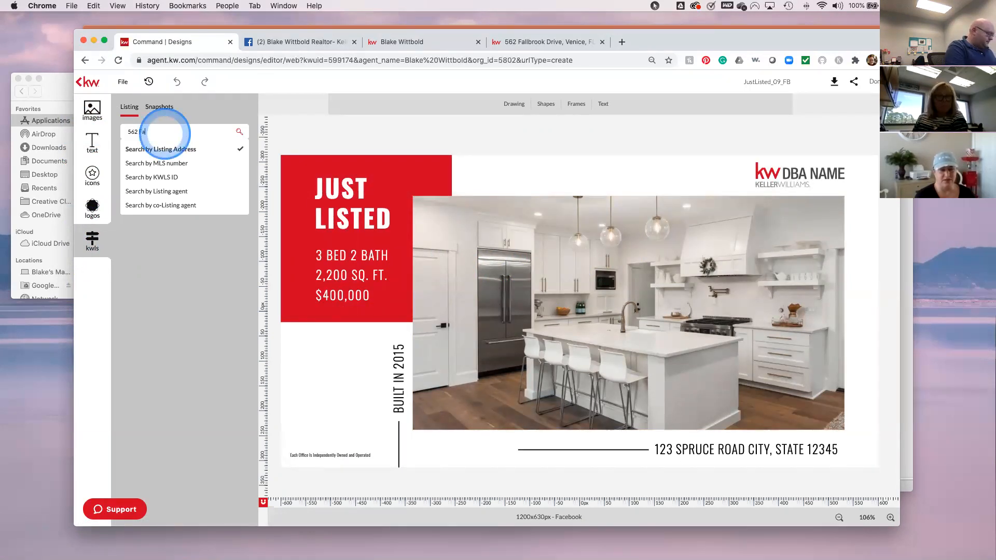
text(llbrook)
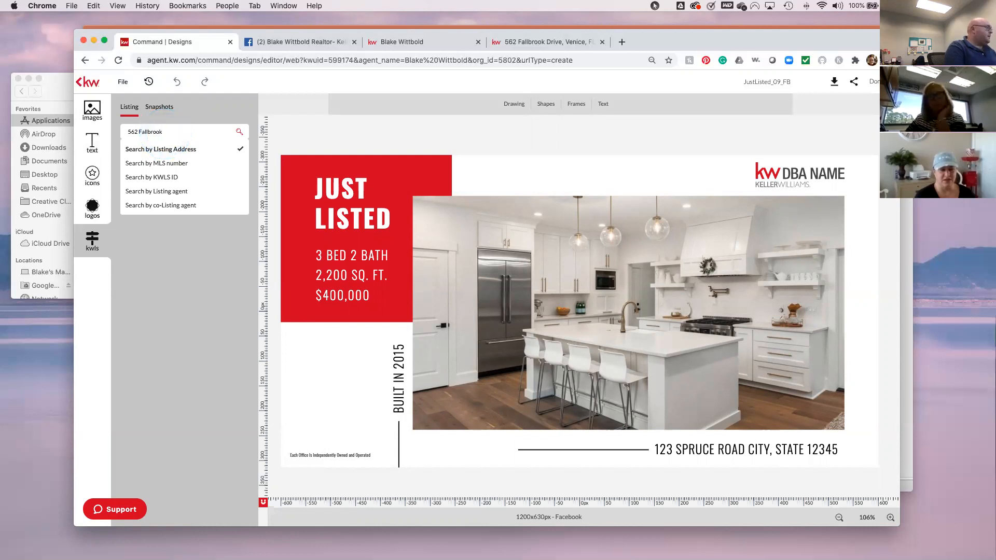
click(201, 129)
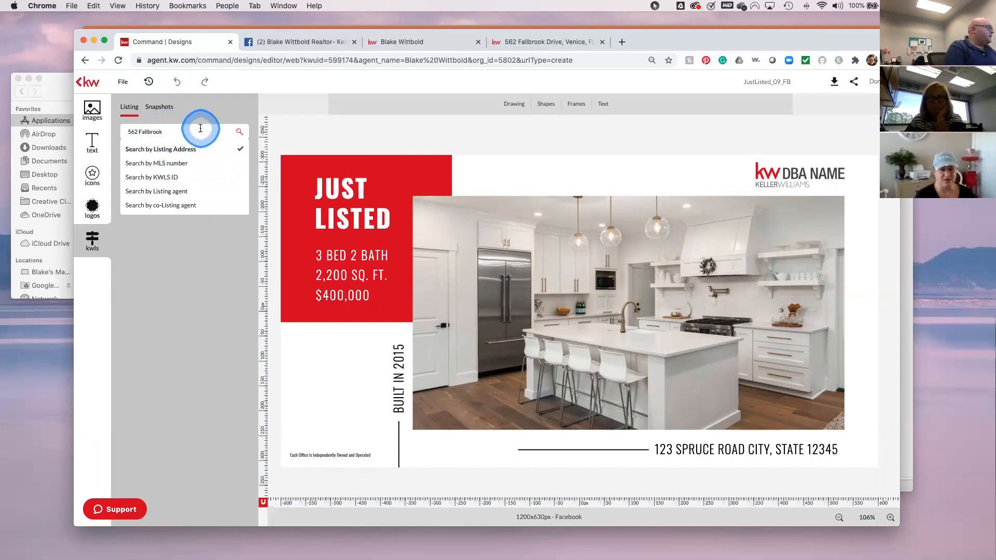
click(239, 133)
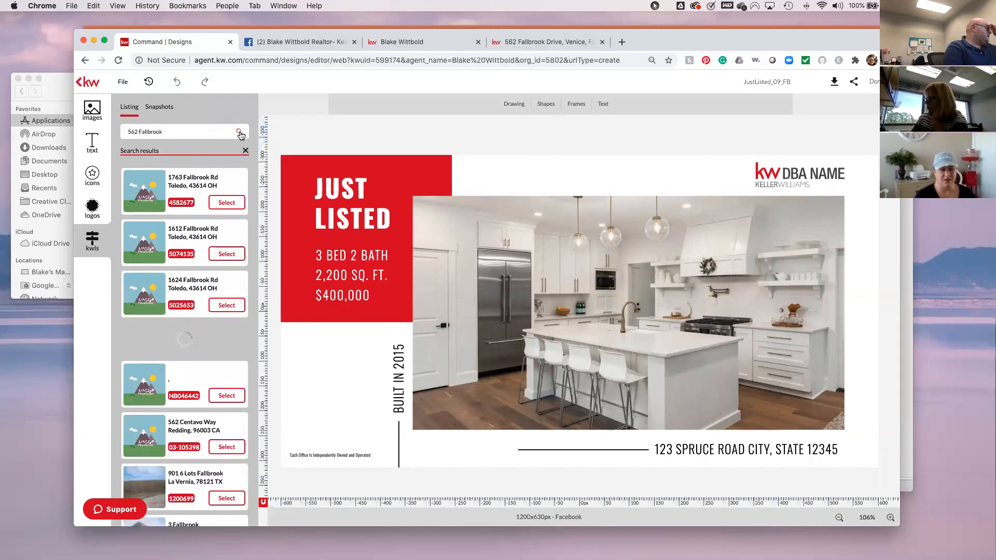
scroll(207, 397, down, 5)
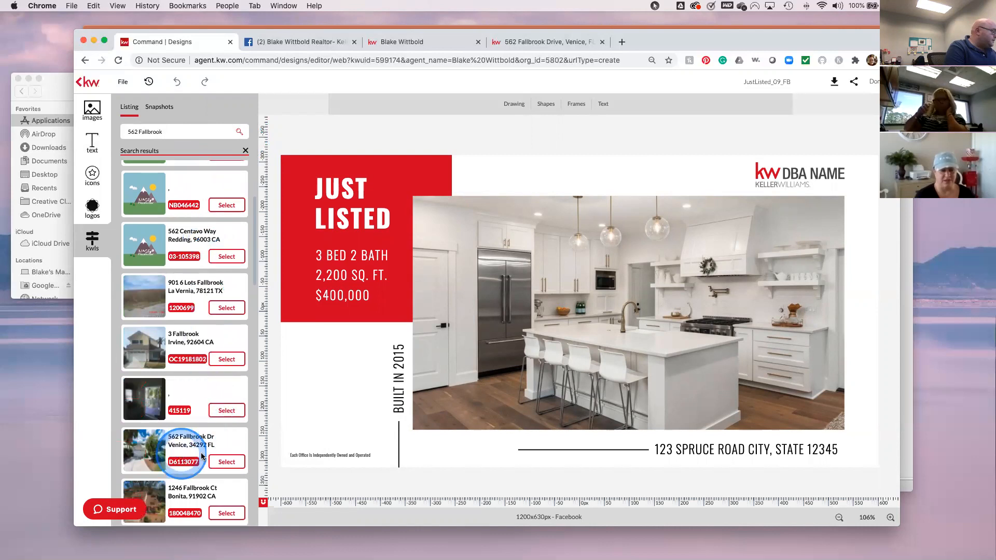
click(227, 462)
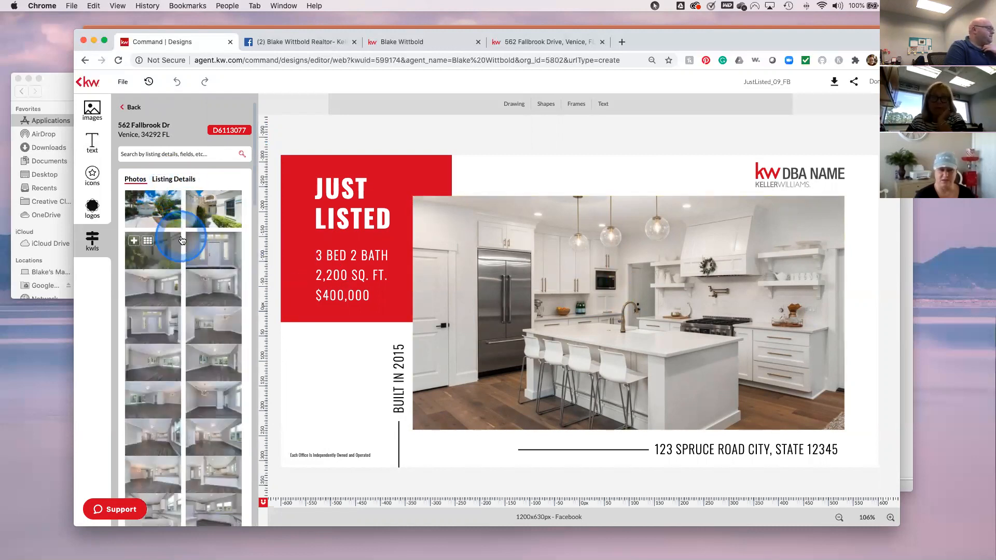
scroll(188, 419, down, 1)
scroll(187, 419, down, 3)
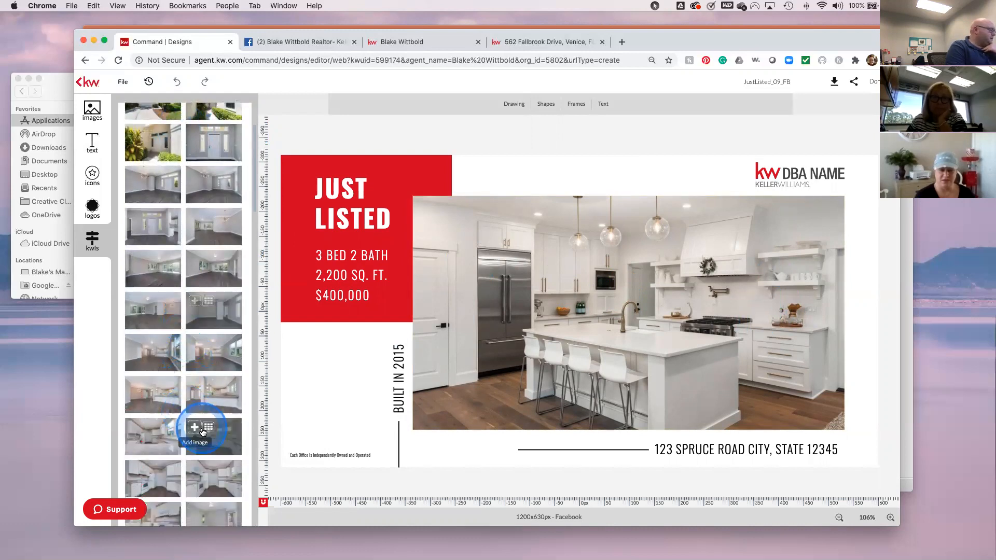
drag(224, 432, 566, 333)
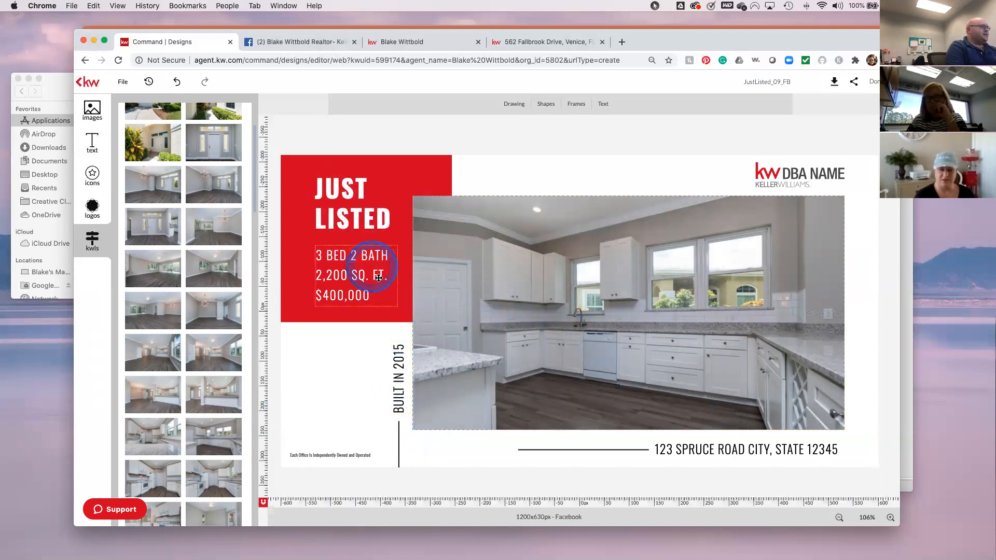
- Begin editing the beds, baths and price text, removing the old bedroom count
click(92, 239)
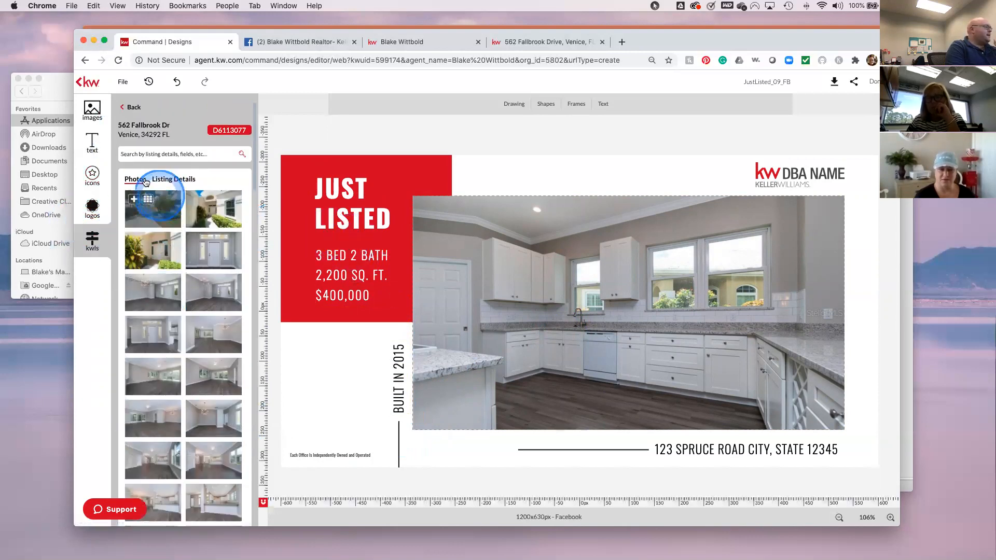
click(178, 180)
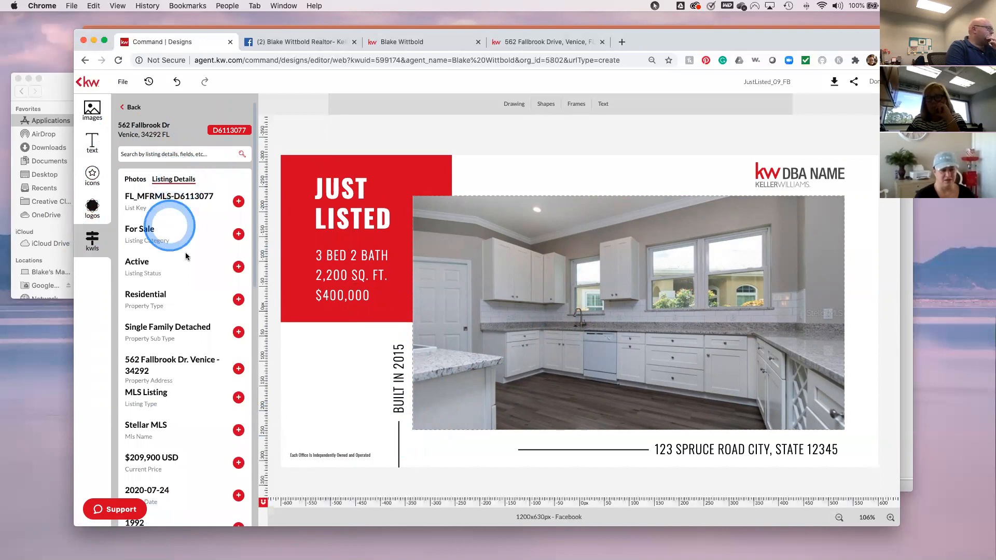
scroll(217, 441, down, 3)
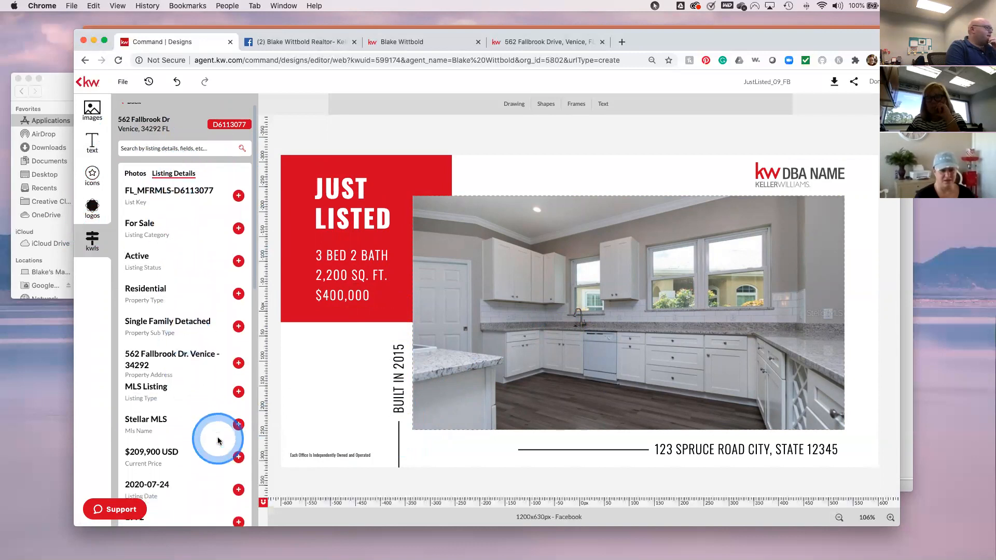
scroll(218, 441, down, 5)
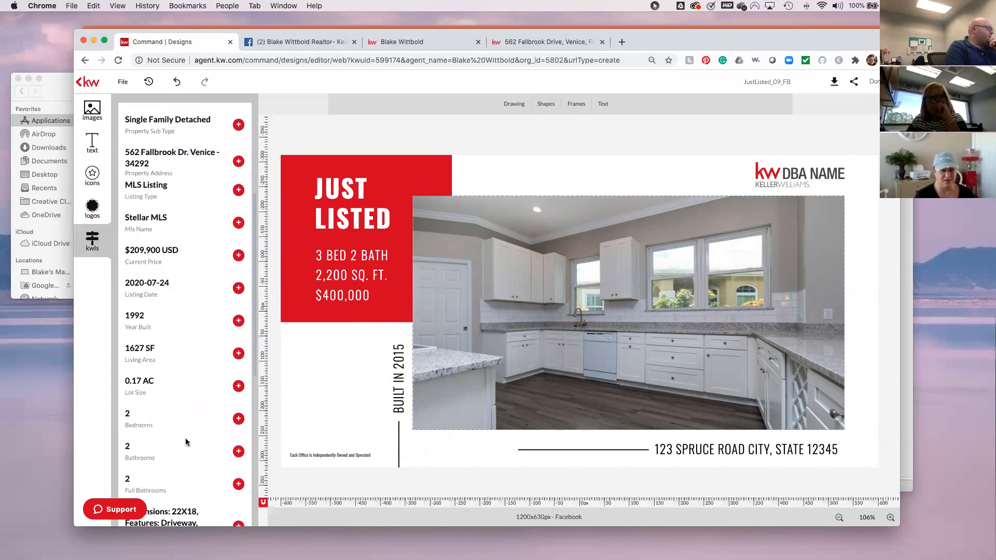
click(324, 261)
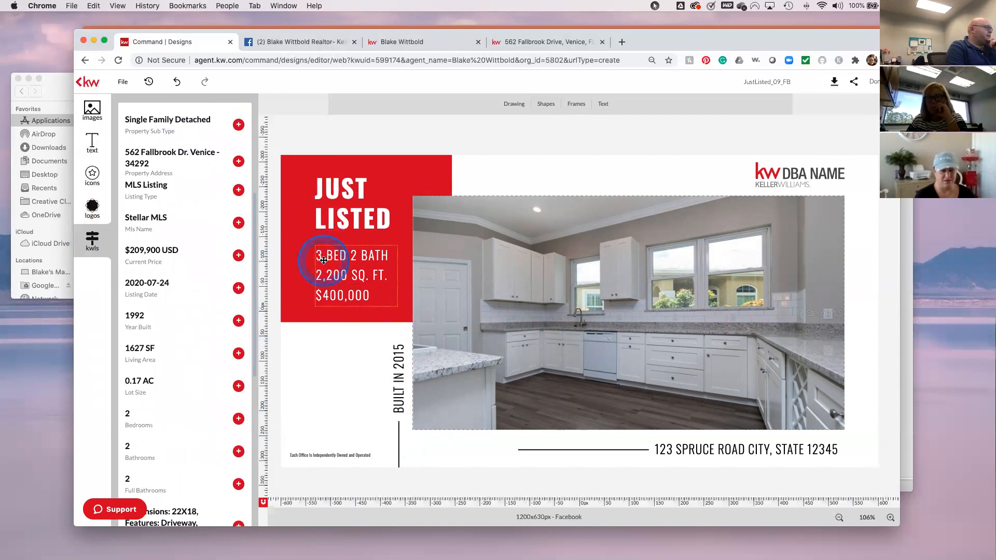
click(325, 260)
key(BackSpace)
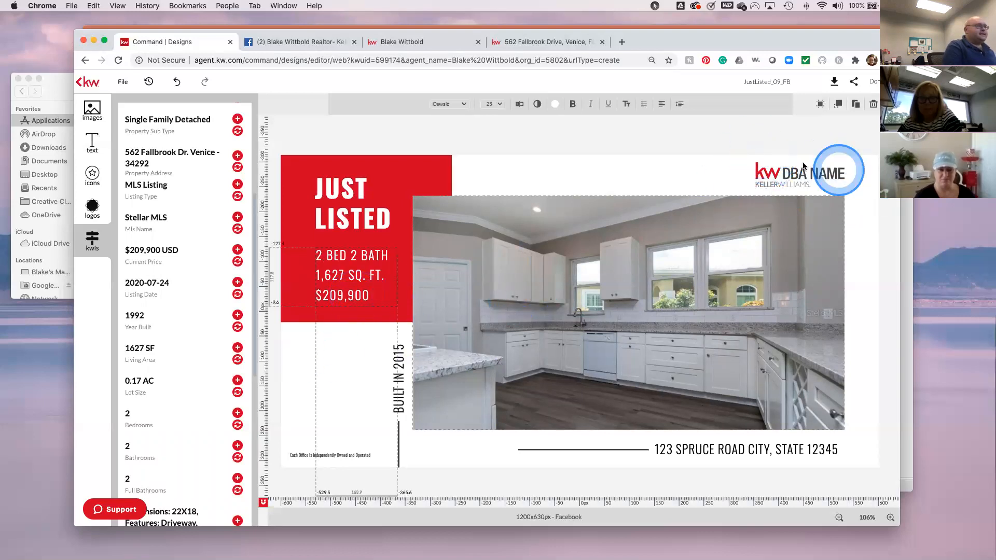
click(93, 210)
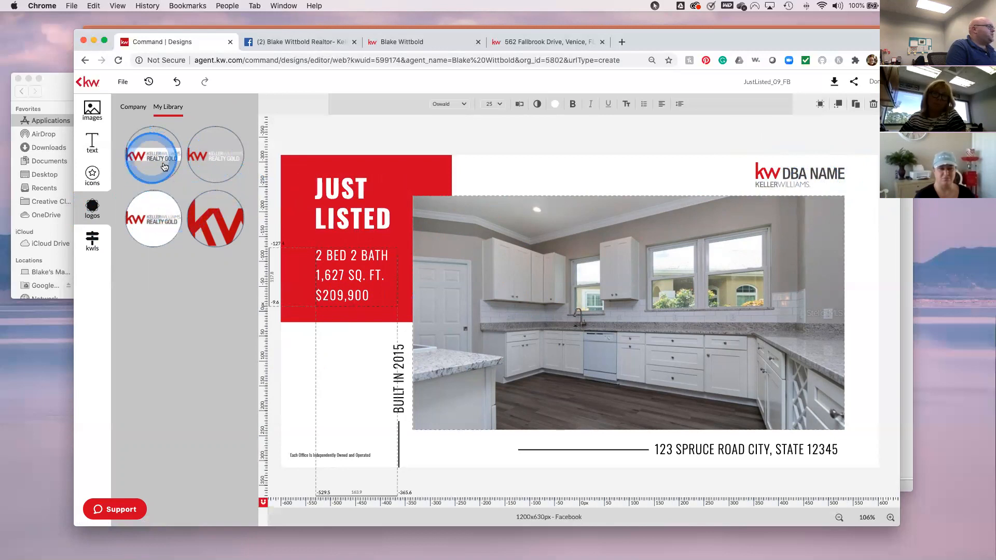
drag(154, 159, 803, 199)
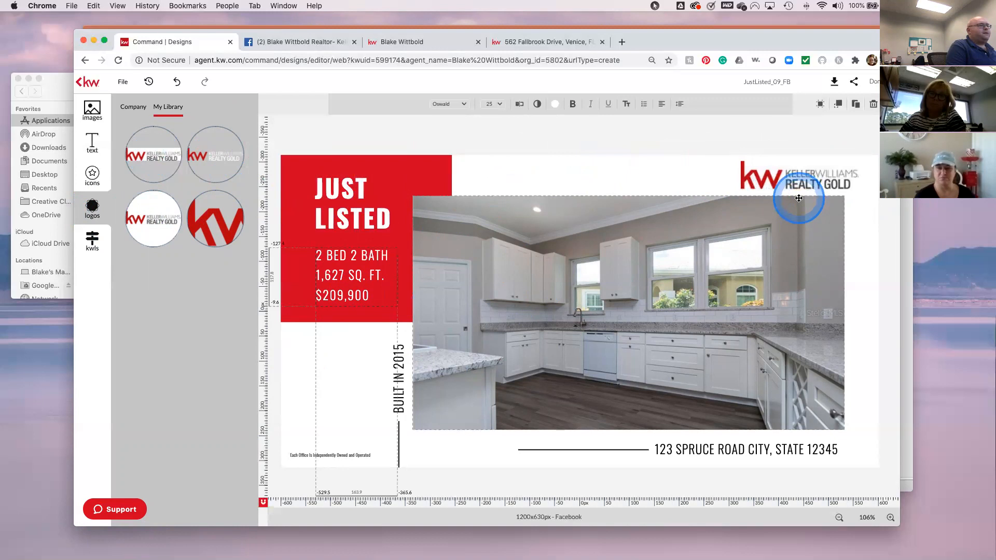
click(829, 145)
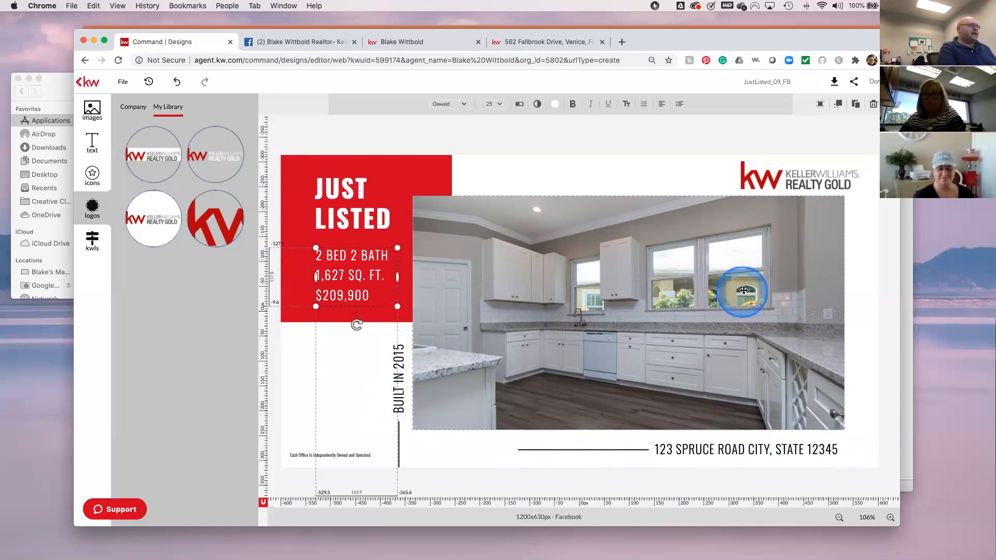
- Download the Just Listed design as a PNG, view the file, and close the editor with Done
click(831, 83)
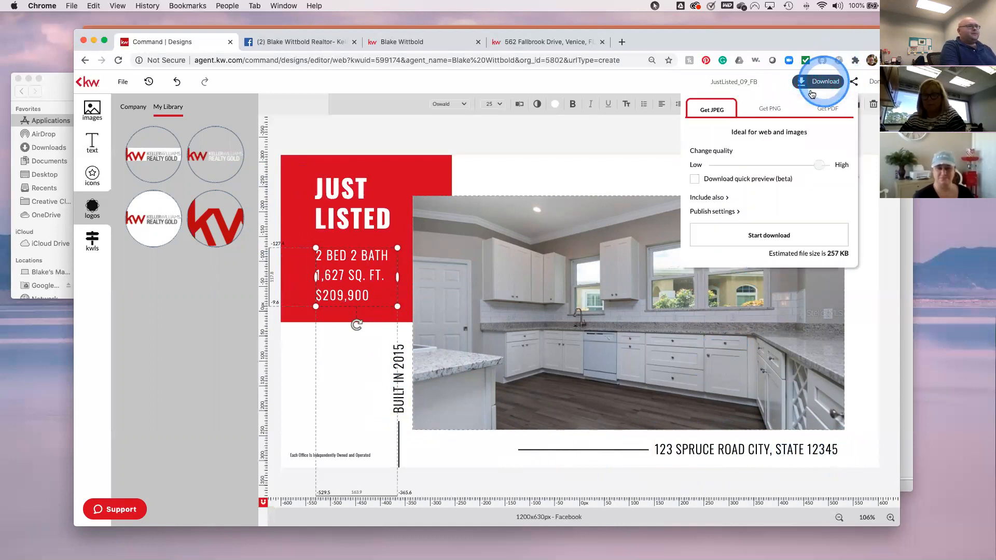
click(765, 112)
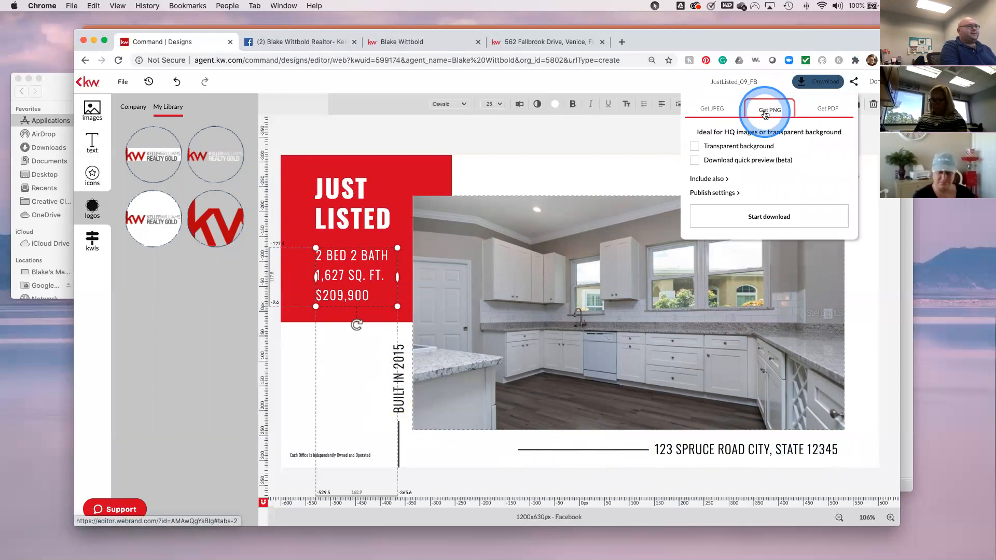
click(766, 115)
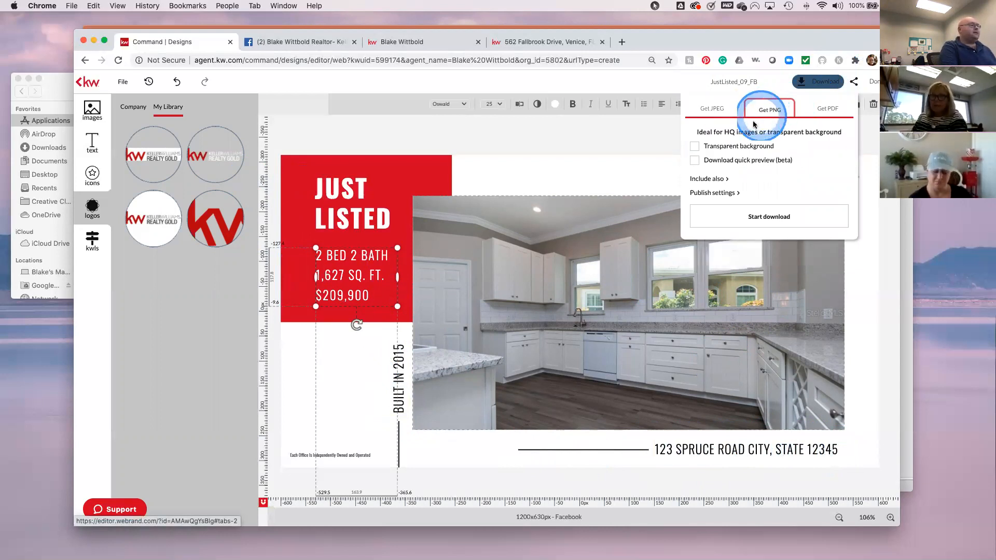
click(824, 174)
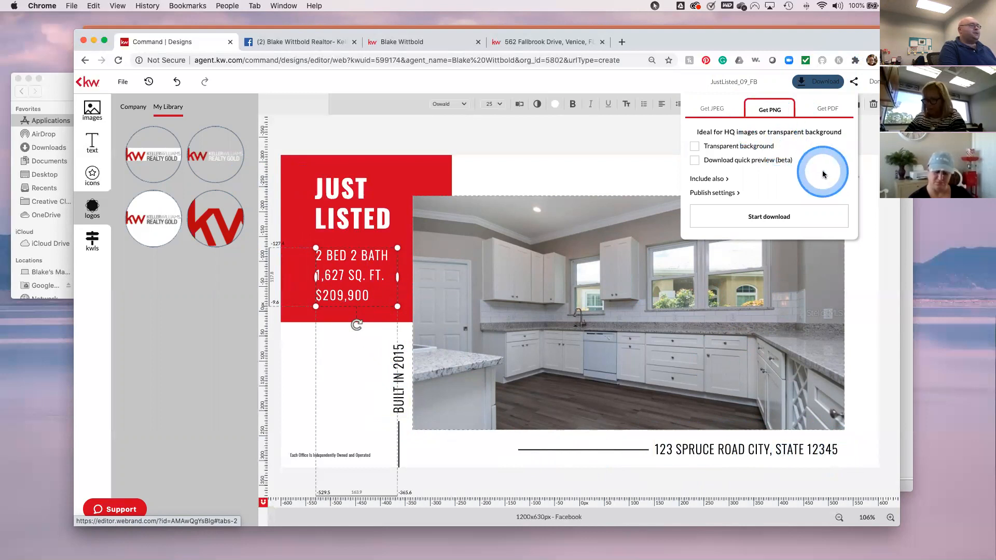
click(766, 221)
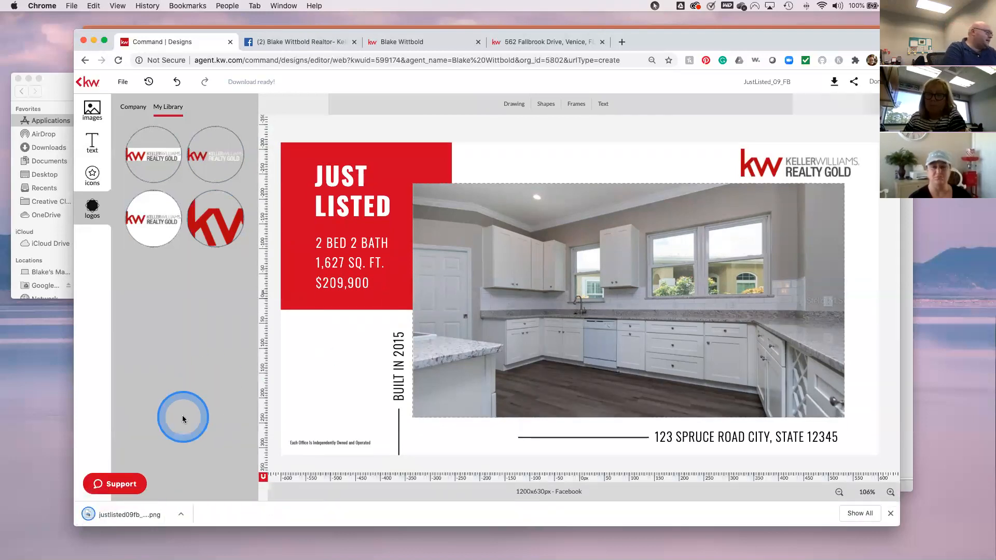
click(133, 514)
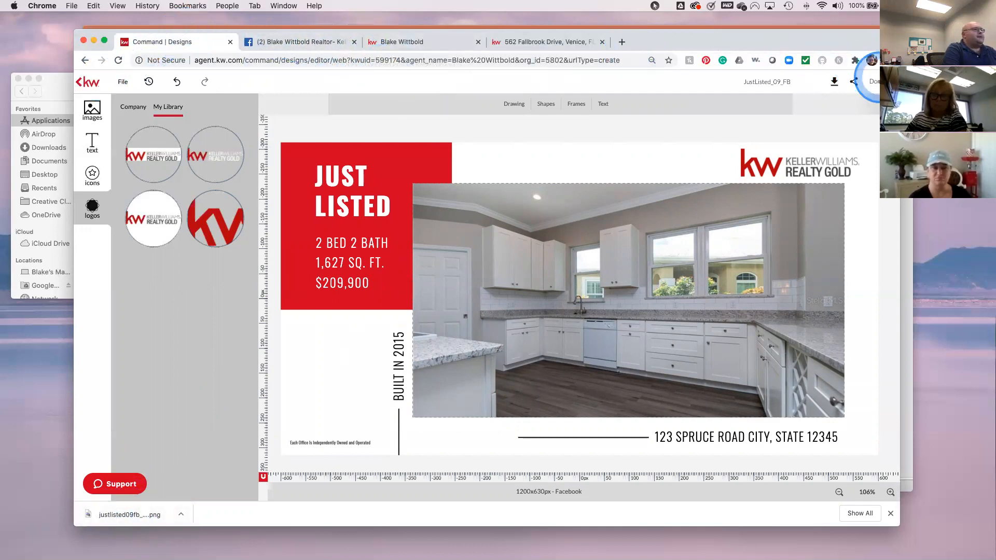
click(873, 82)
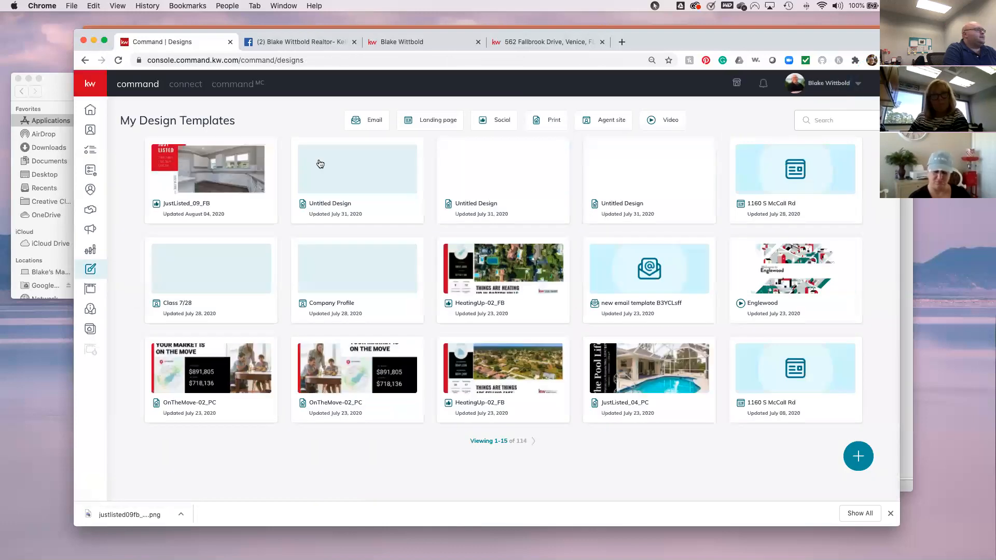
- Create a new Facebook social post using Upload Image(s) and browse to the Downloads folder
click(91, 231)
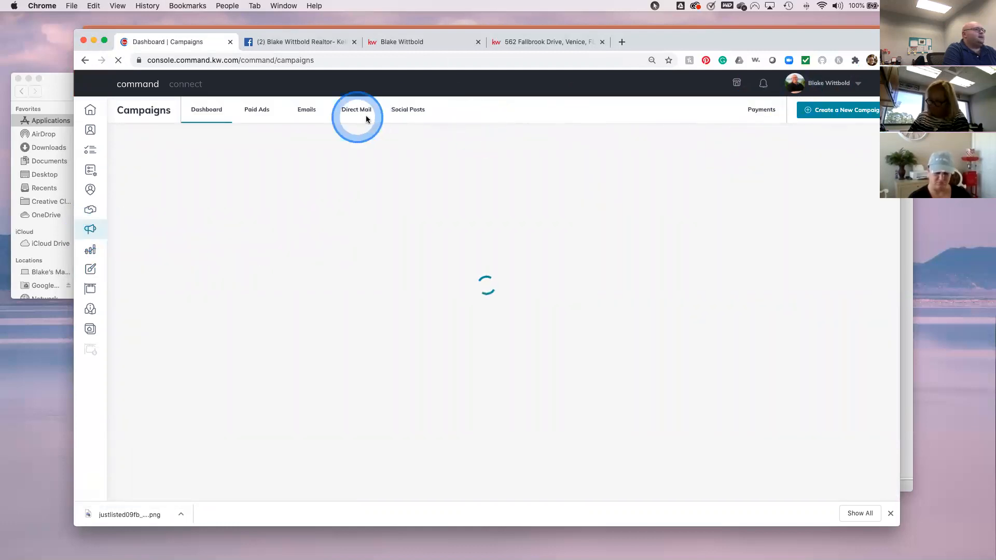
click(838, 110)
click(568, 272)
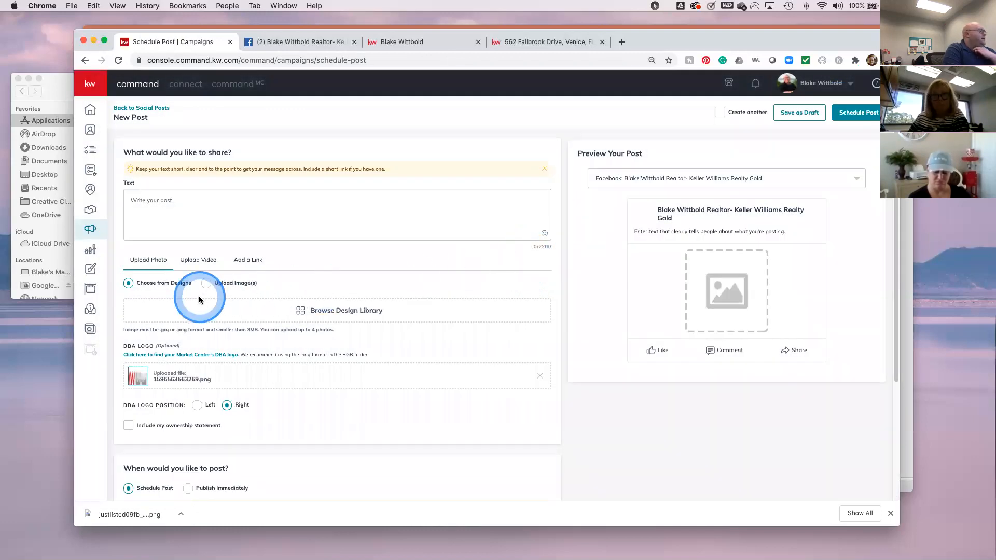
click(206, 283)
click(330, 311)
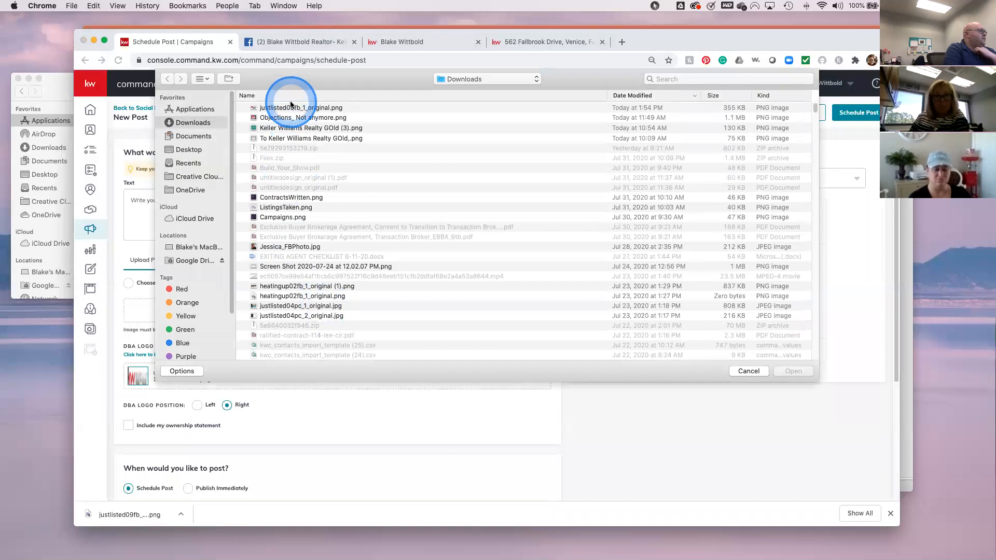
- Upload justlisted09fb_1_original.png and crop it to Wide (1.91:1)
click(290, 107)
click(786, 371)
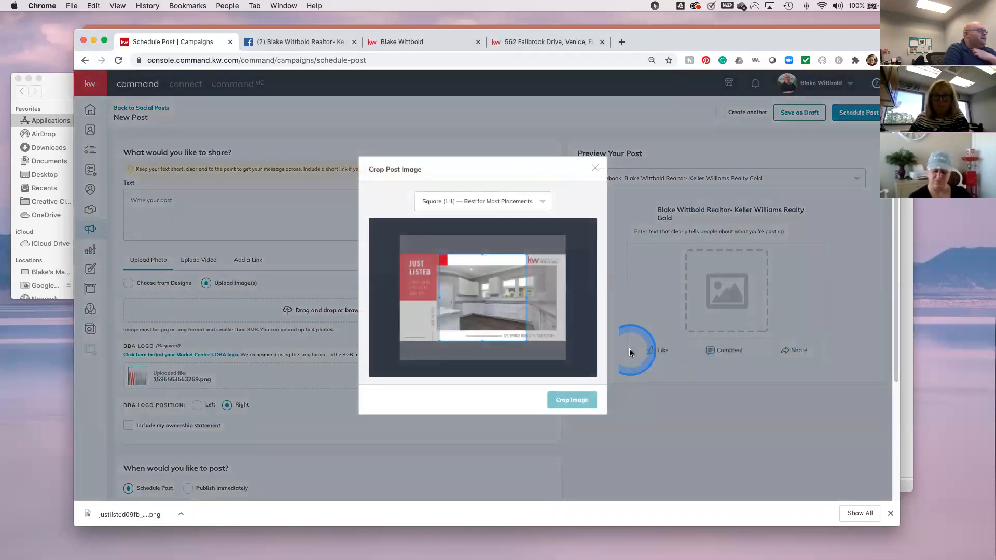
click(445, 300)
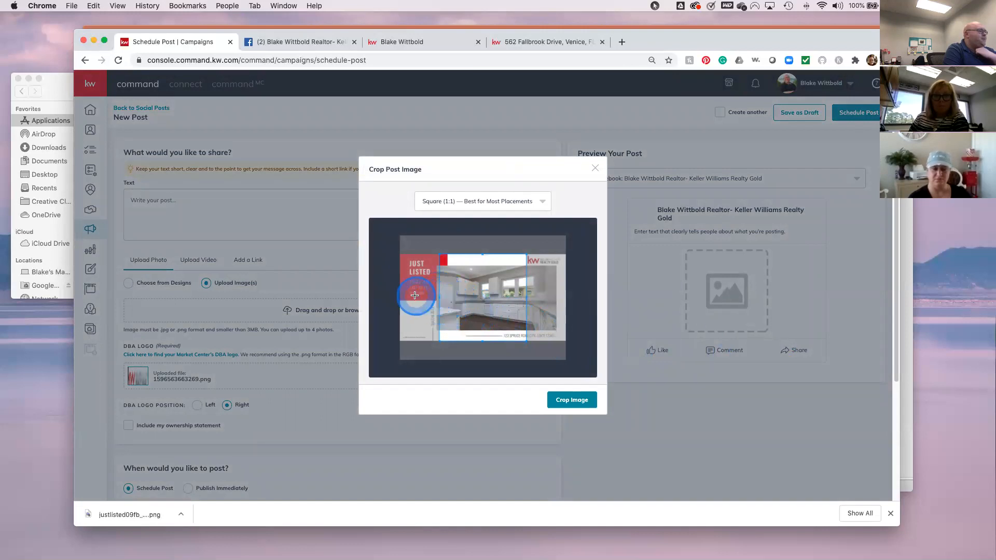
click(544, 201)
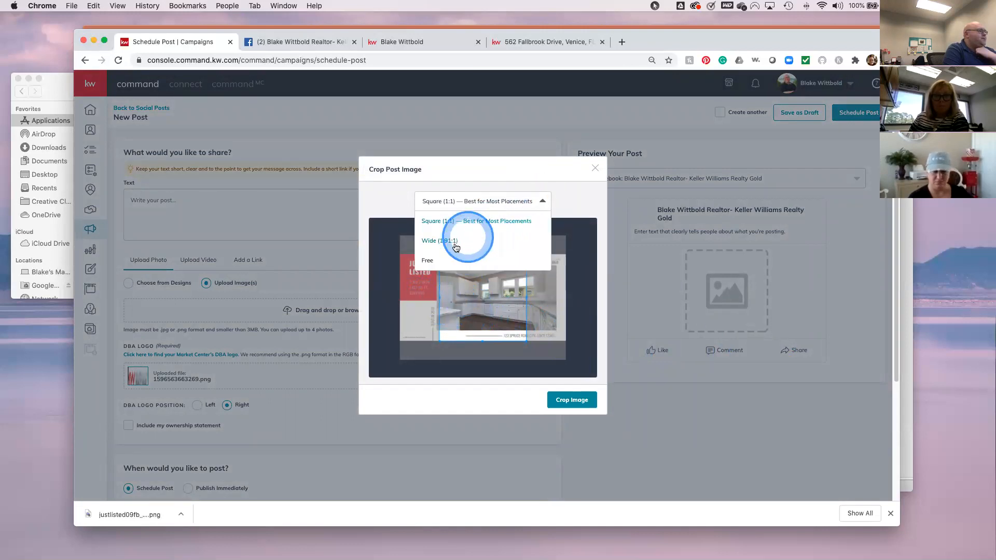
click(443, 241)
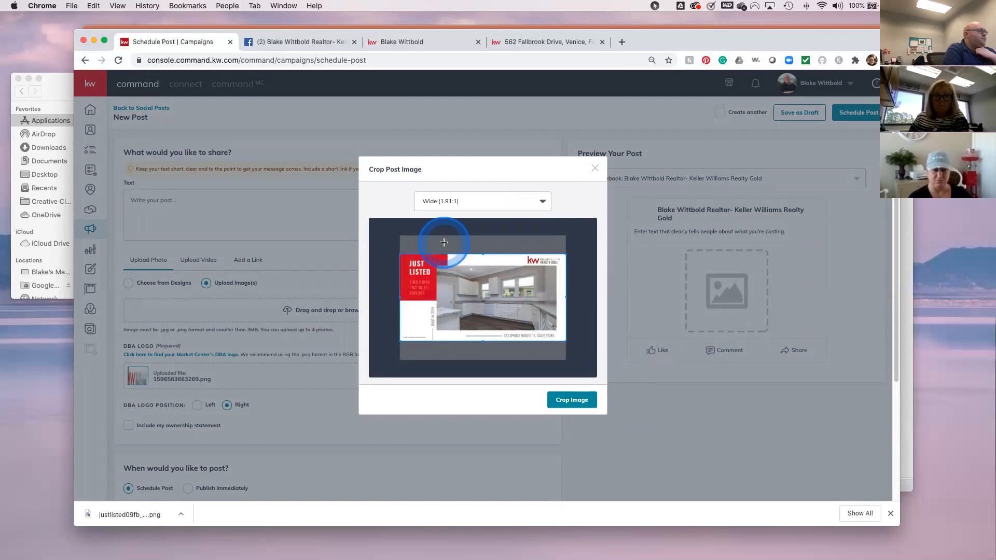
click(544, 203)
click(463, 218)
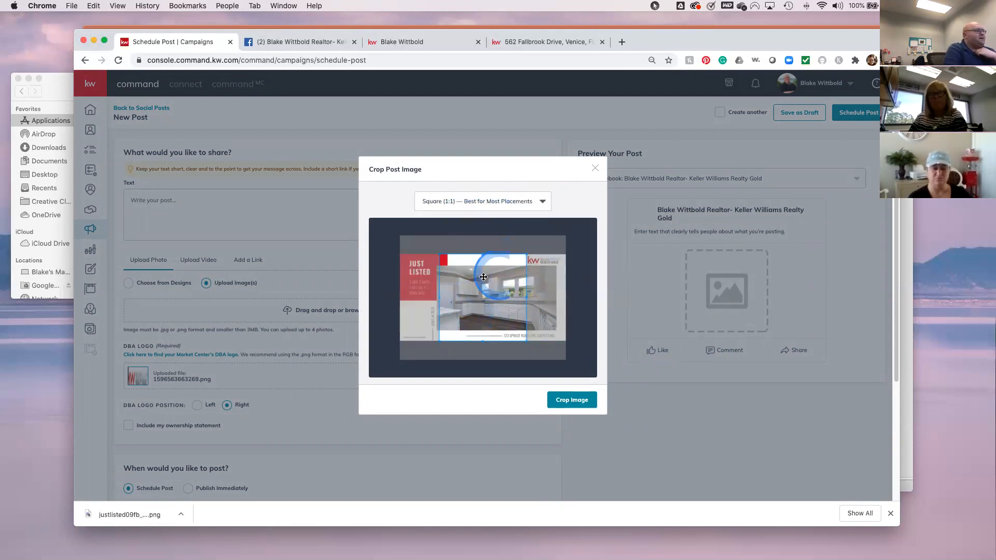
click(541, 201)
click(471, 237)
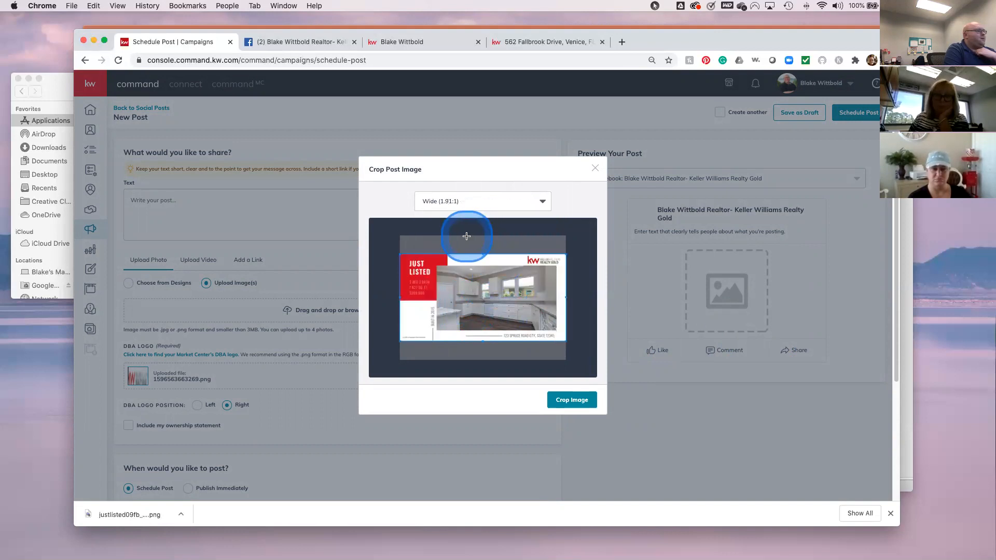
click(567, 401)
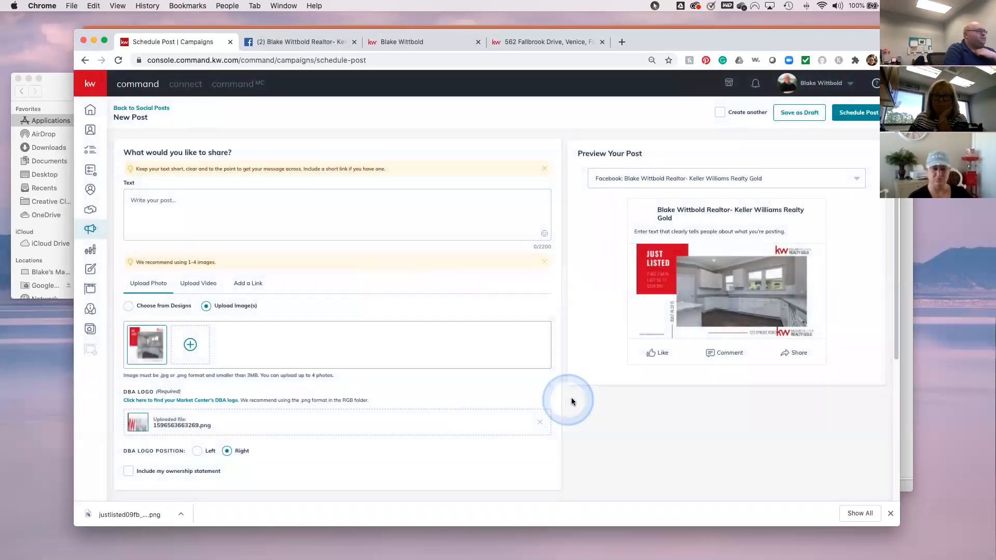
click(704, 332)
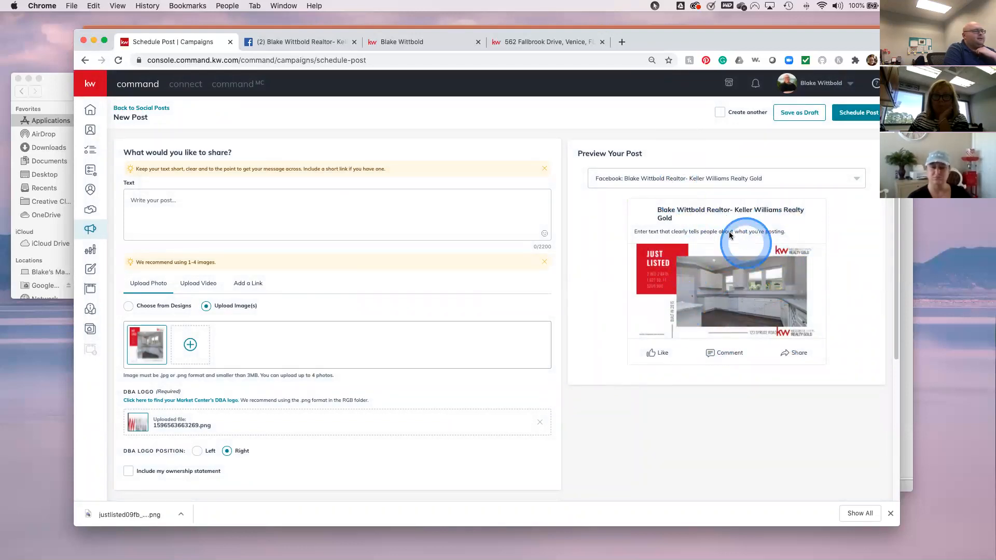
- Write 'testing' as the post's text
click(186, 206)
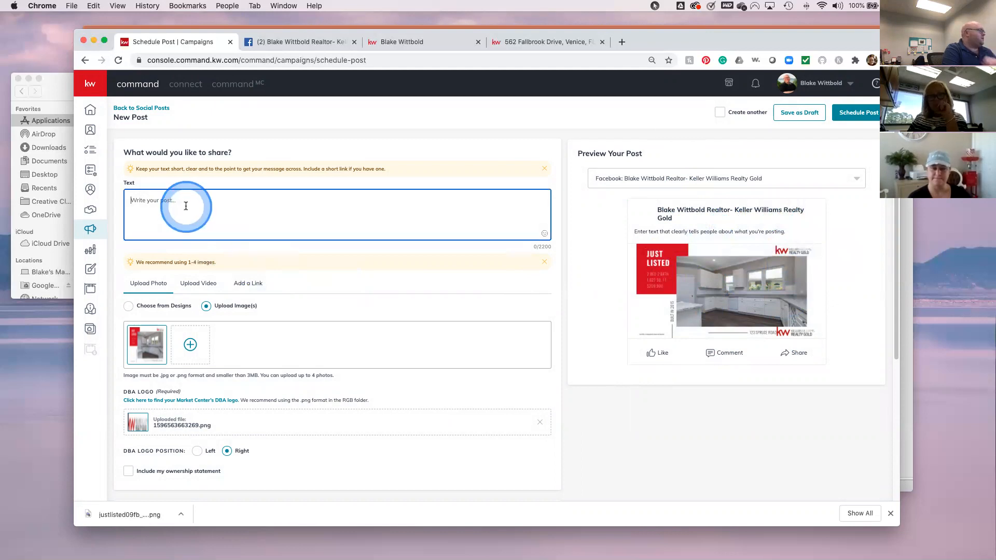
text(testing)
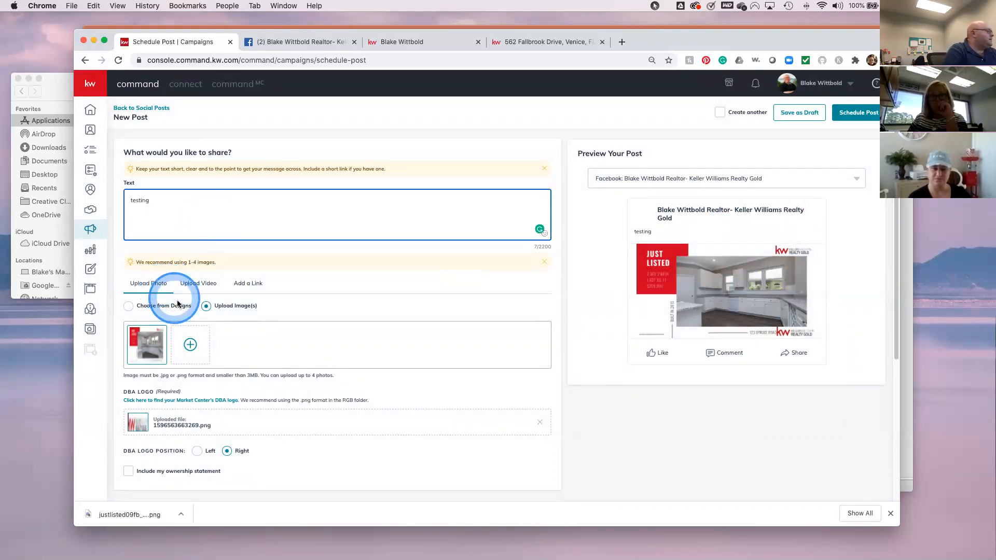
scroll(361, 418, down, 2)
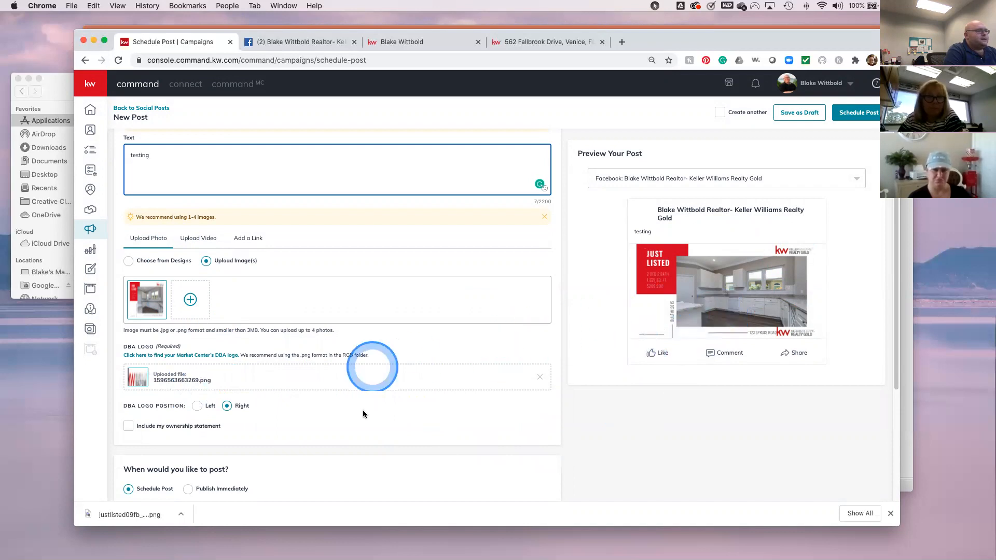
scroll(353, 414, down, 1)
scroll(353, 413, down, 3)
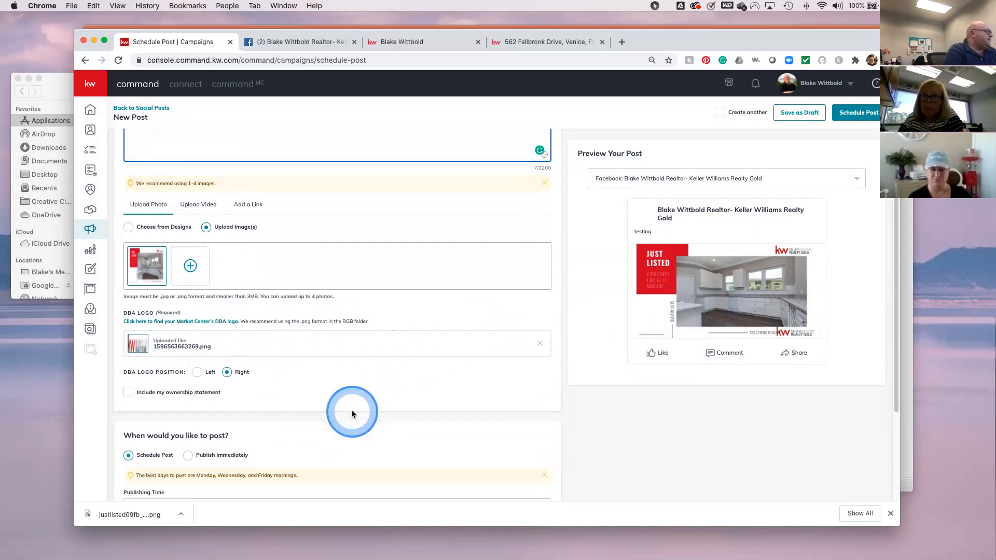
scroll(352, 413, down, 1)
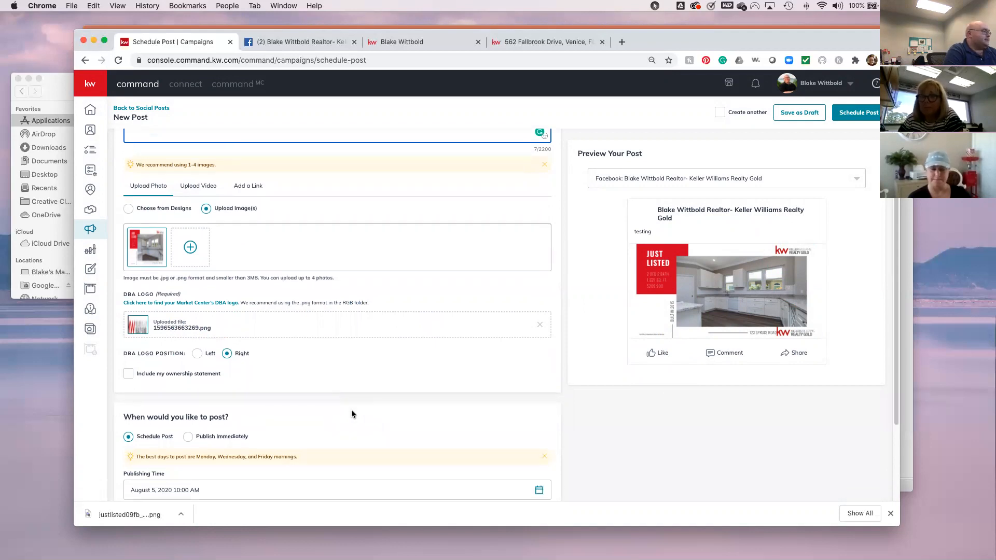
- Tick Include my ownership statement and check the post's Publishing Time
click(299, 402)
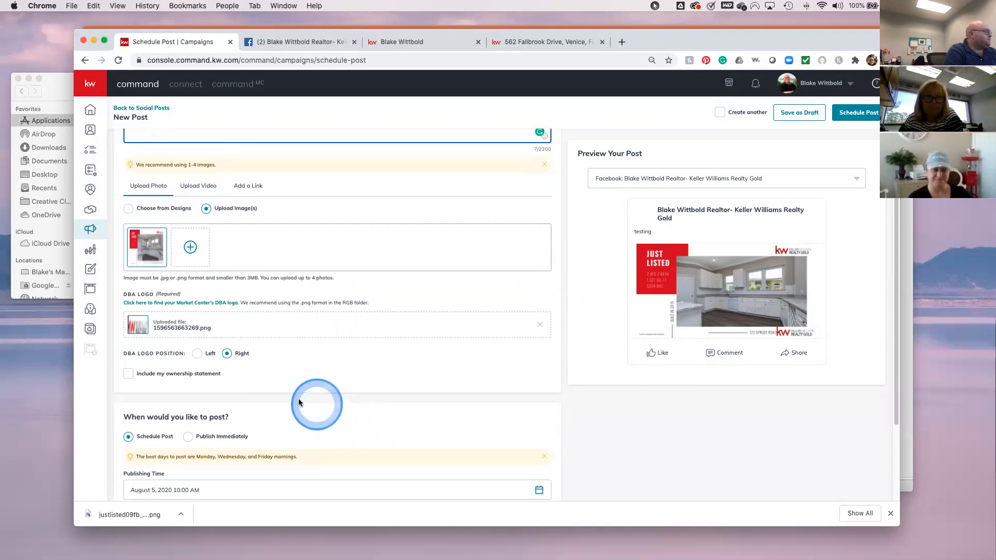
click(131, 374)
click(418, 435)
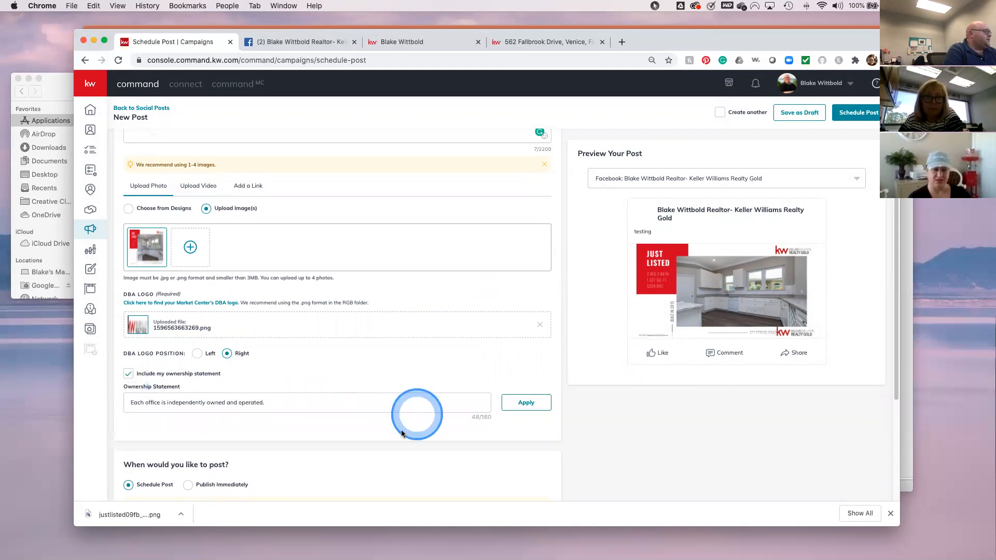
scroll(419, 435, down, 3)
scroll(418, 435, down, 3)
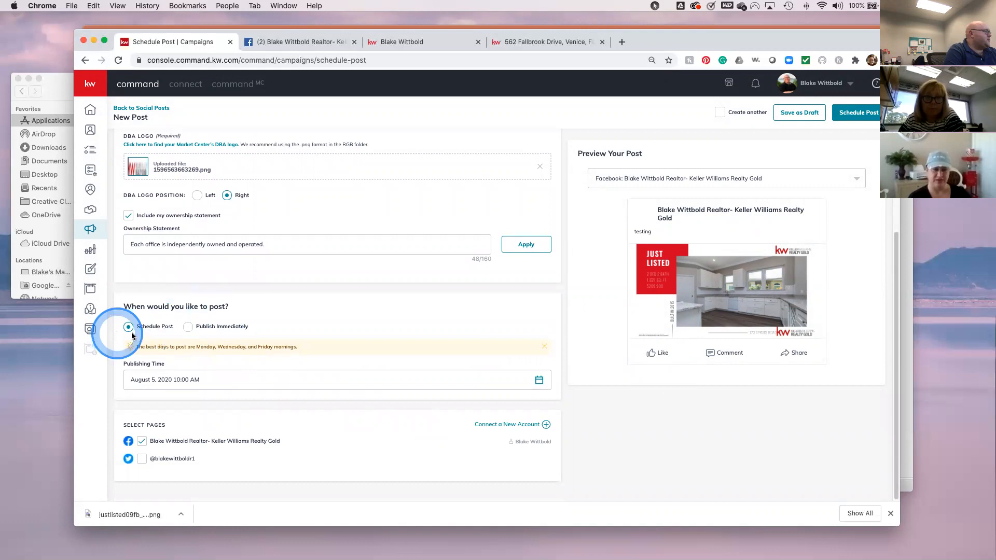
click(144, 384)
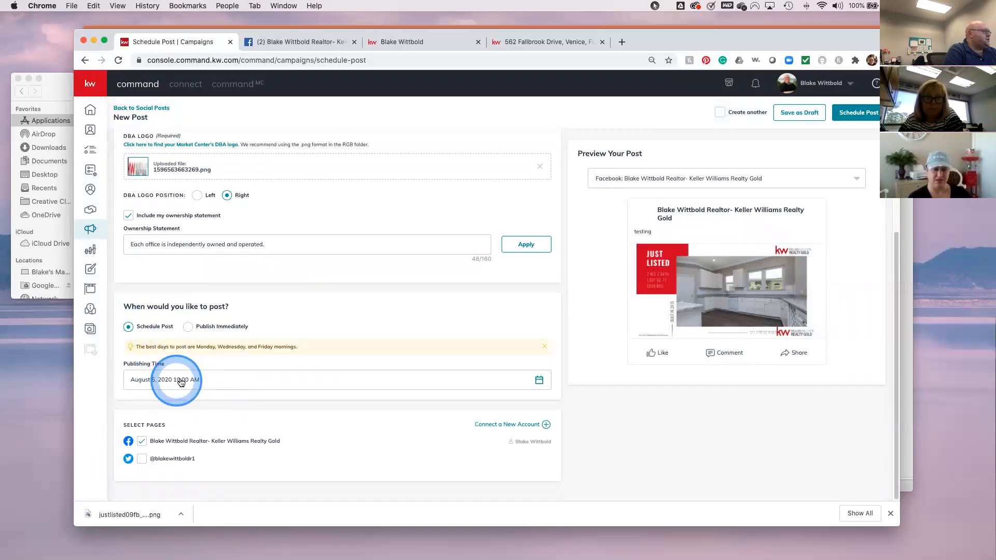